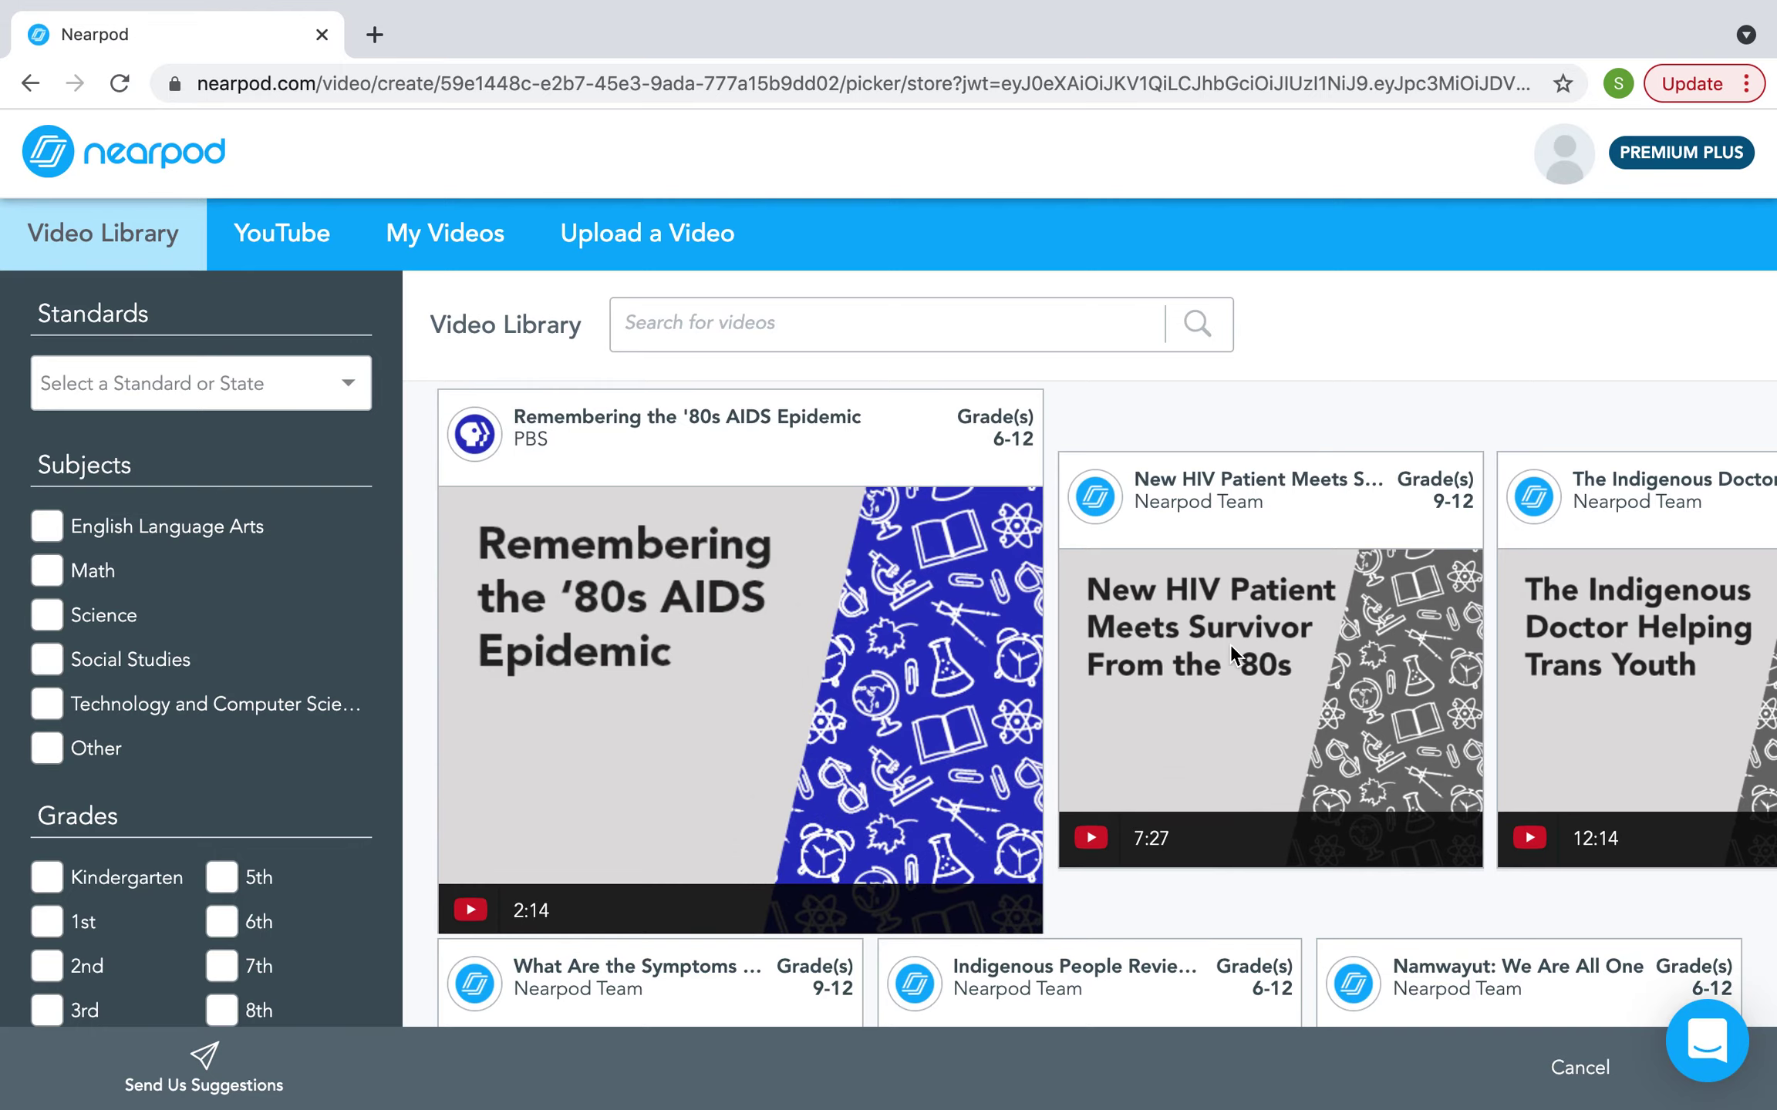
- Browse the video library and filter it to Science videos for 7th grade
scroll(1230, 644, "down", 15)
scroll(1230, 638, "down", 10)
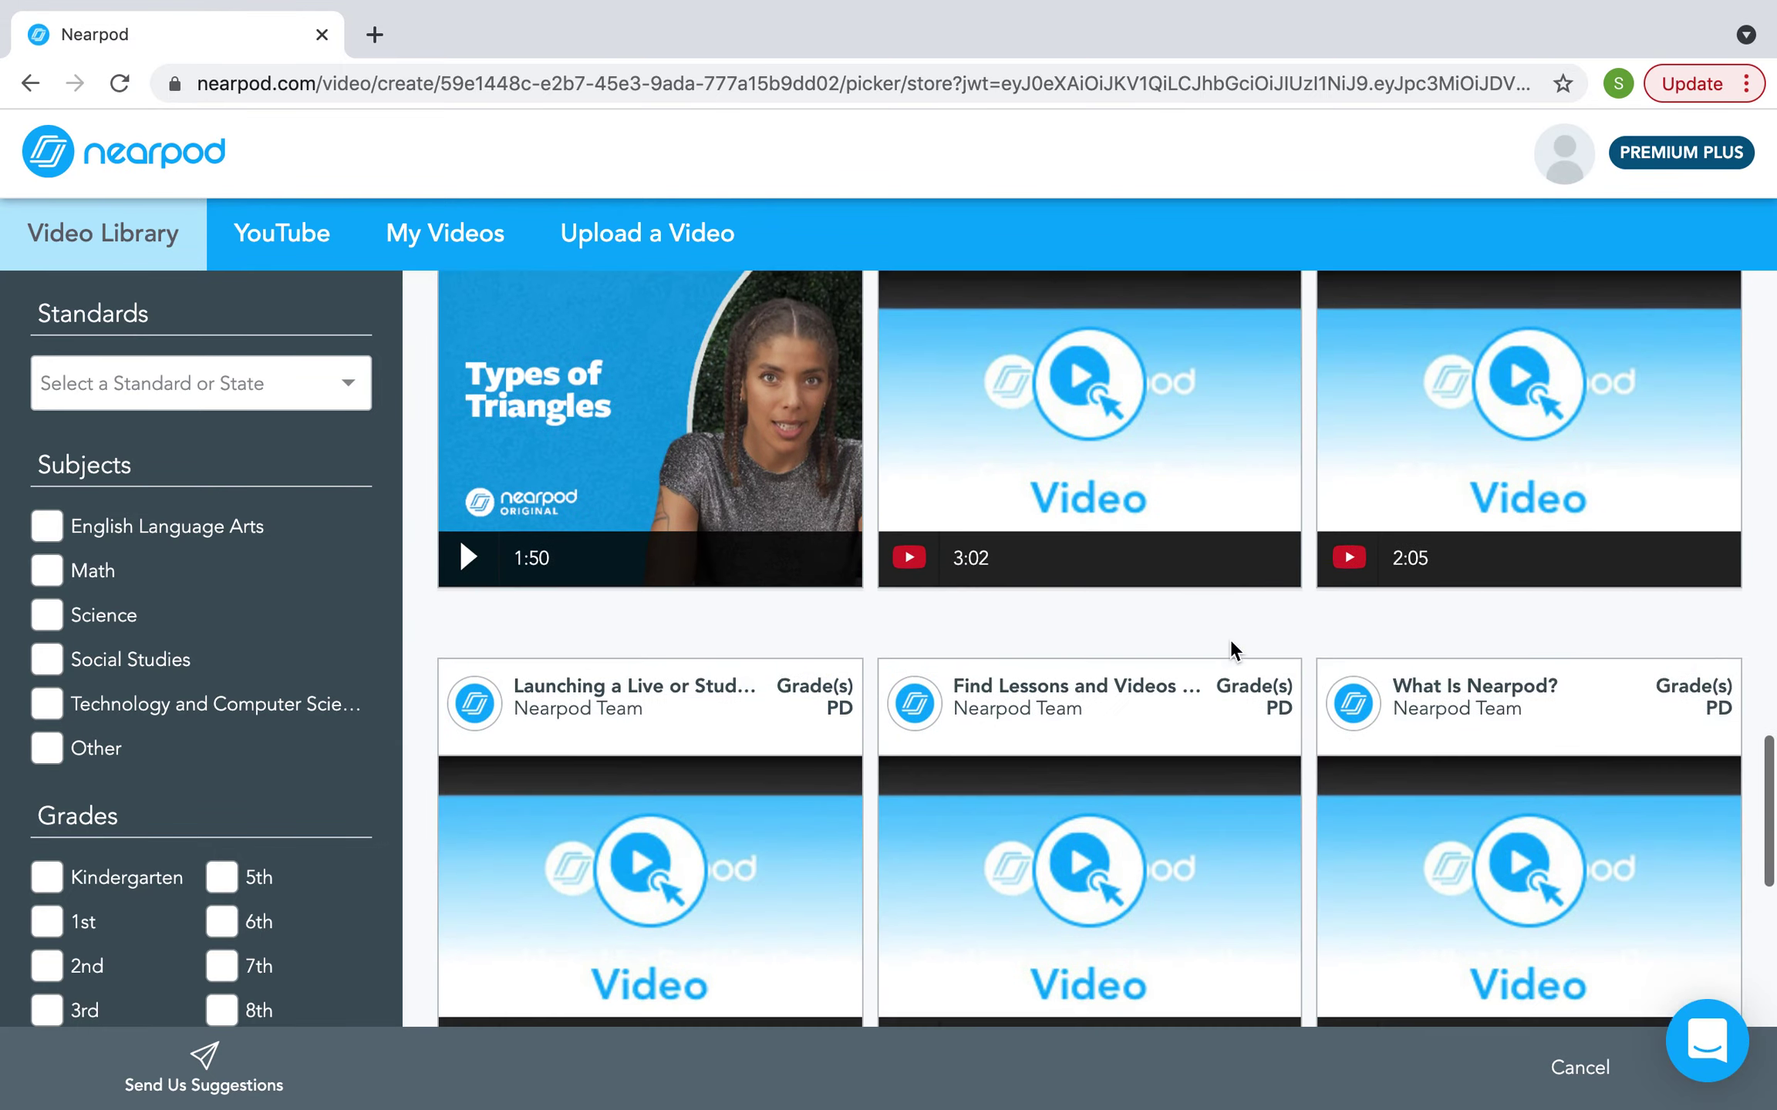
scroll(1426, 951, "down", 4)
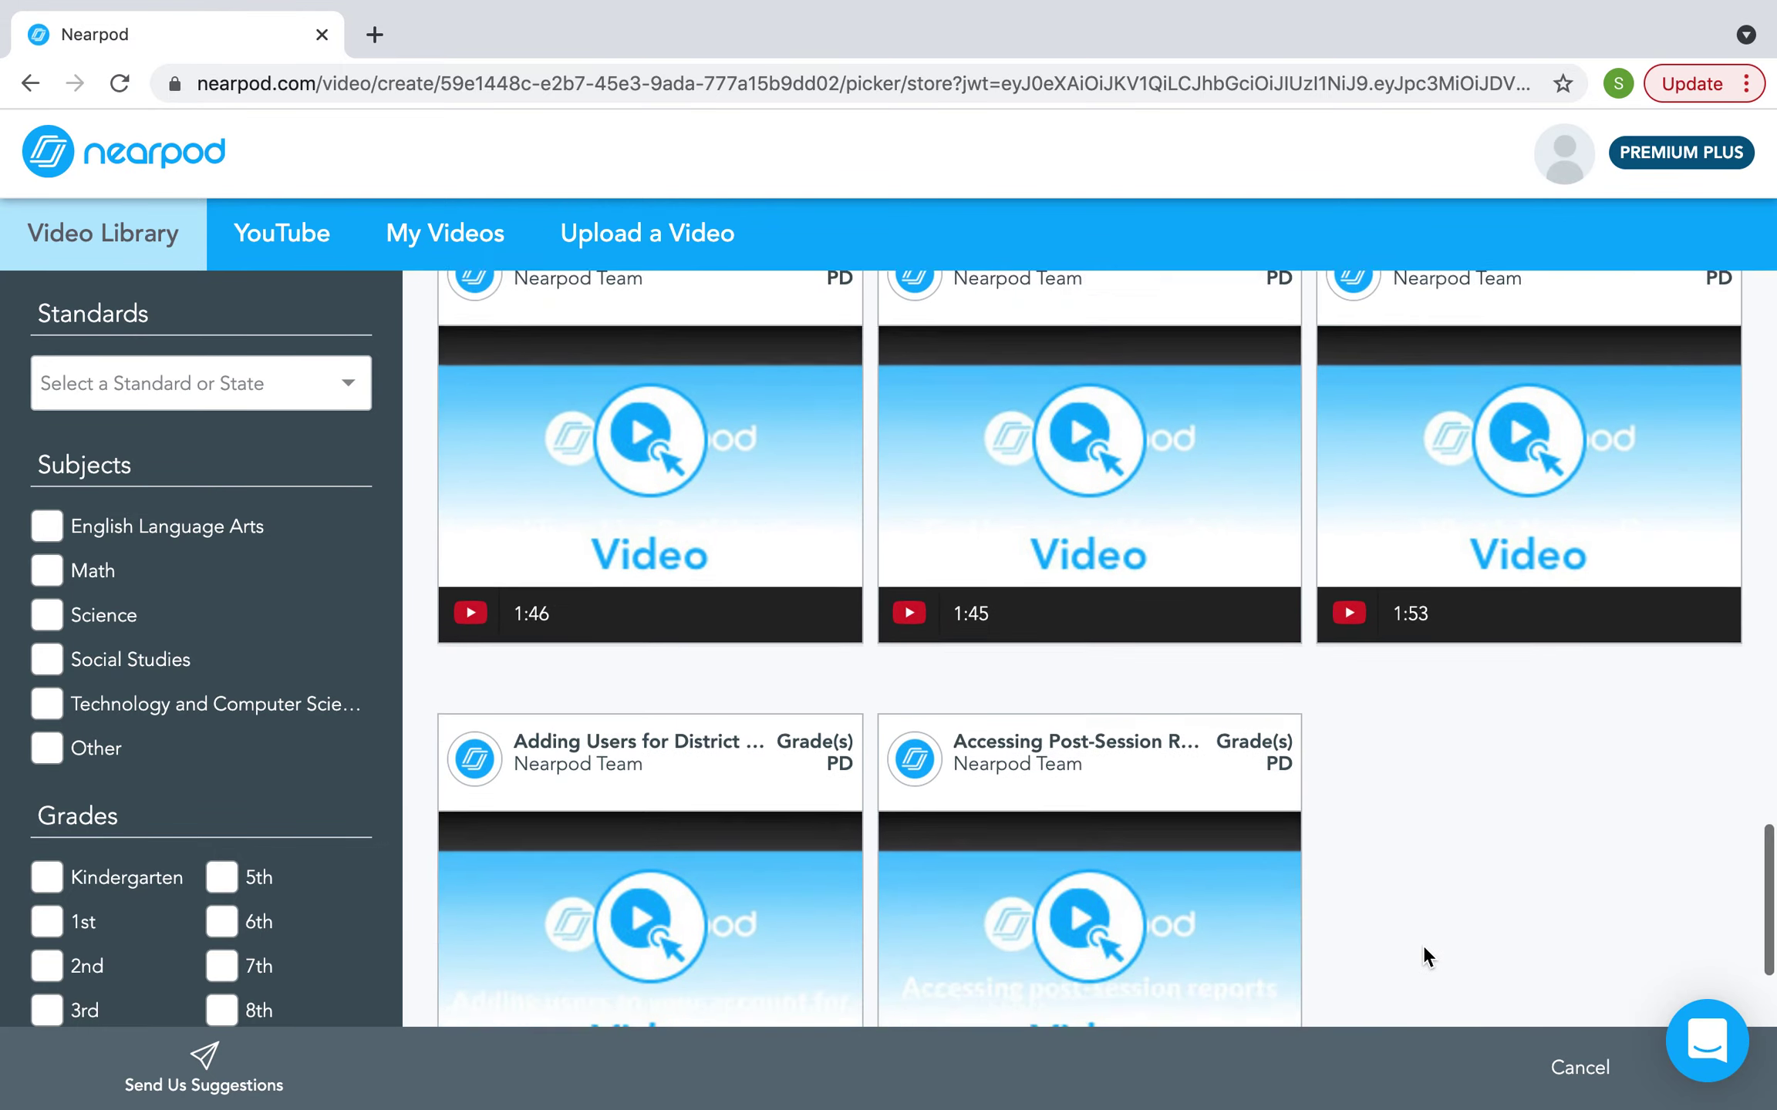
scroll(1426, 950, "up", 20)
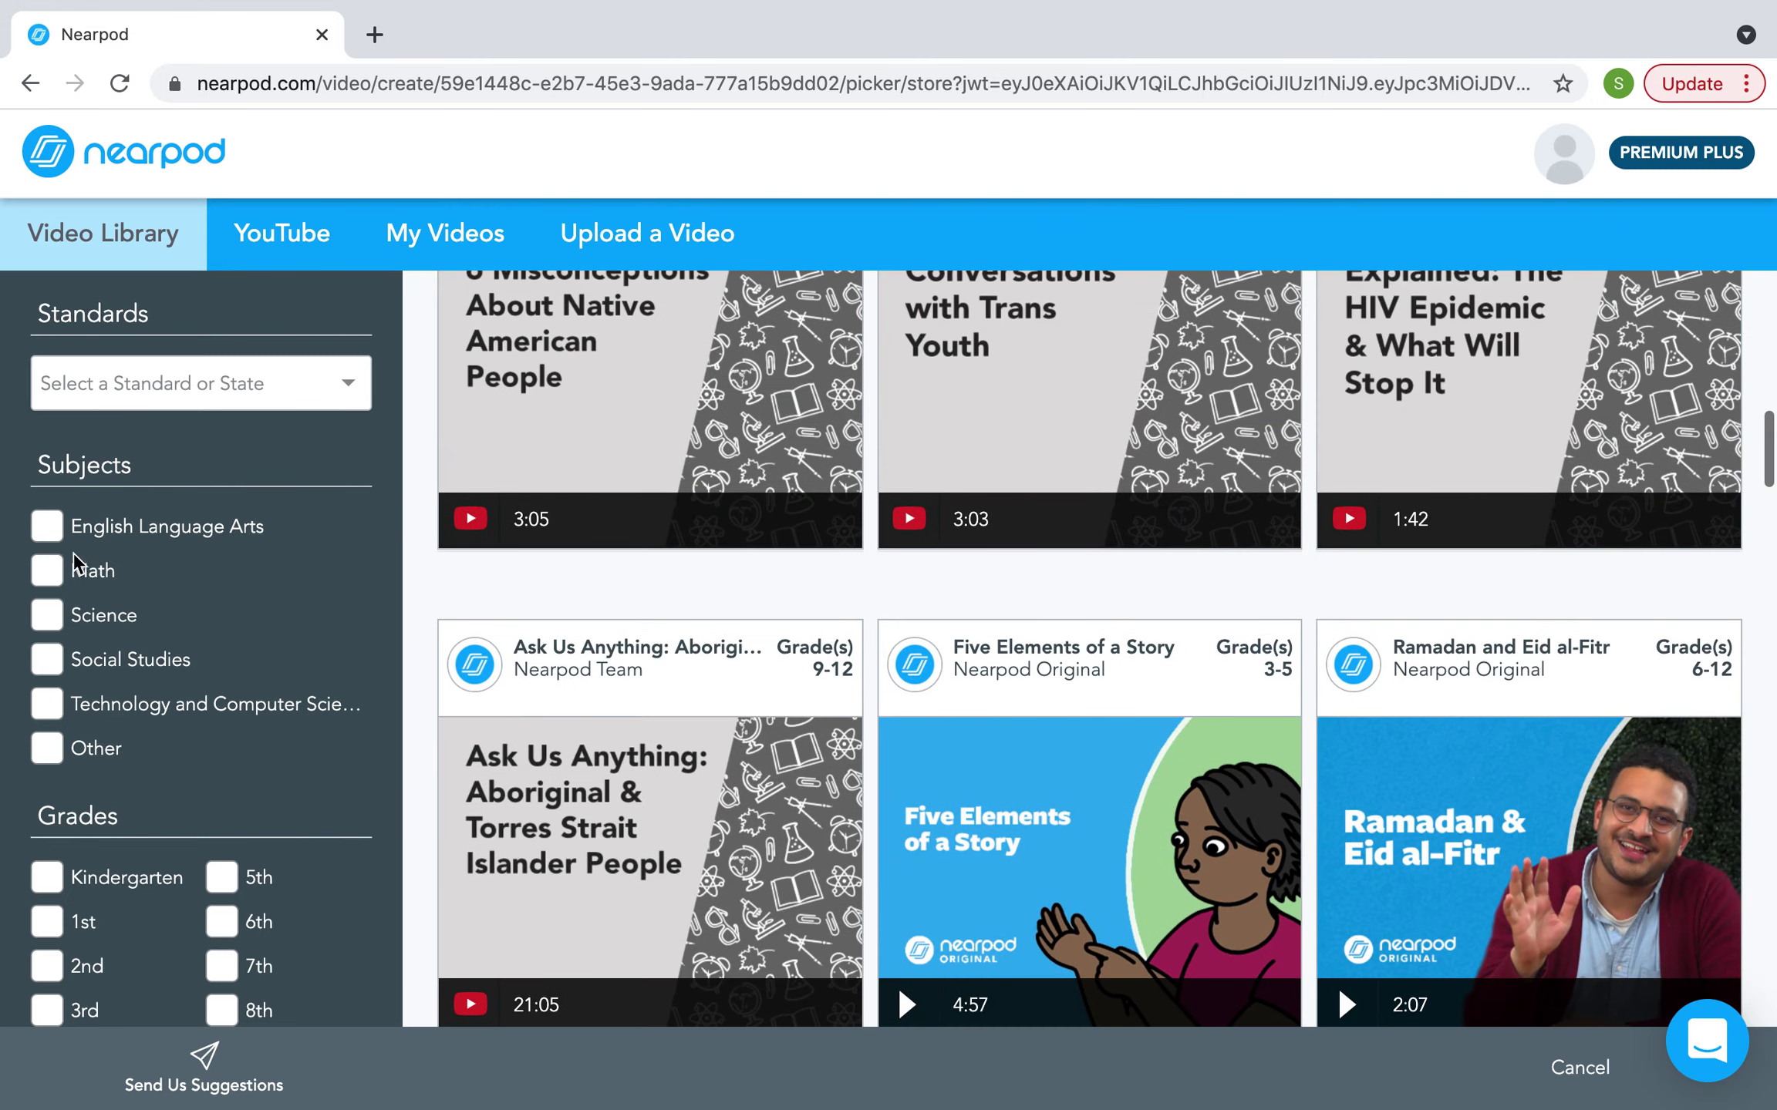
left_click(42, 619)
scroll(139, 648, "down", 3)
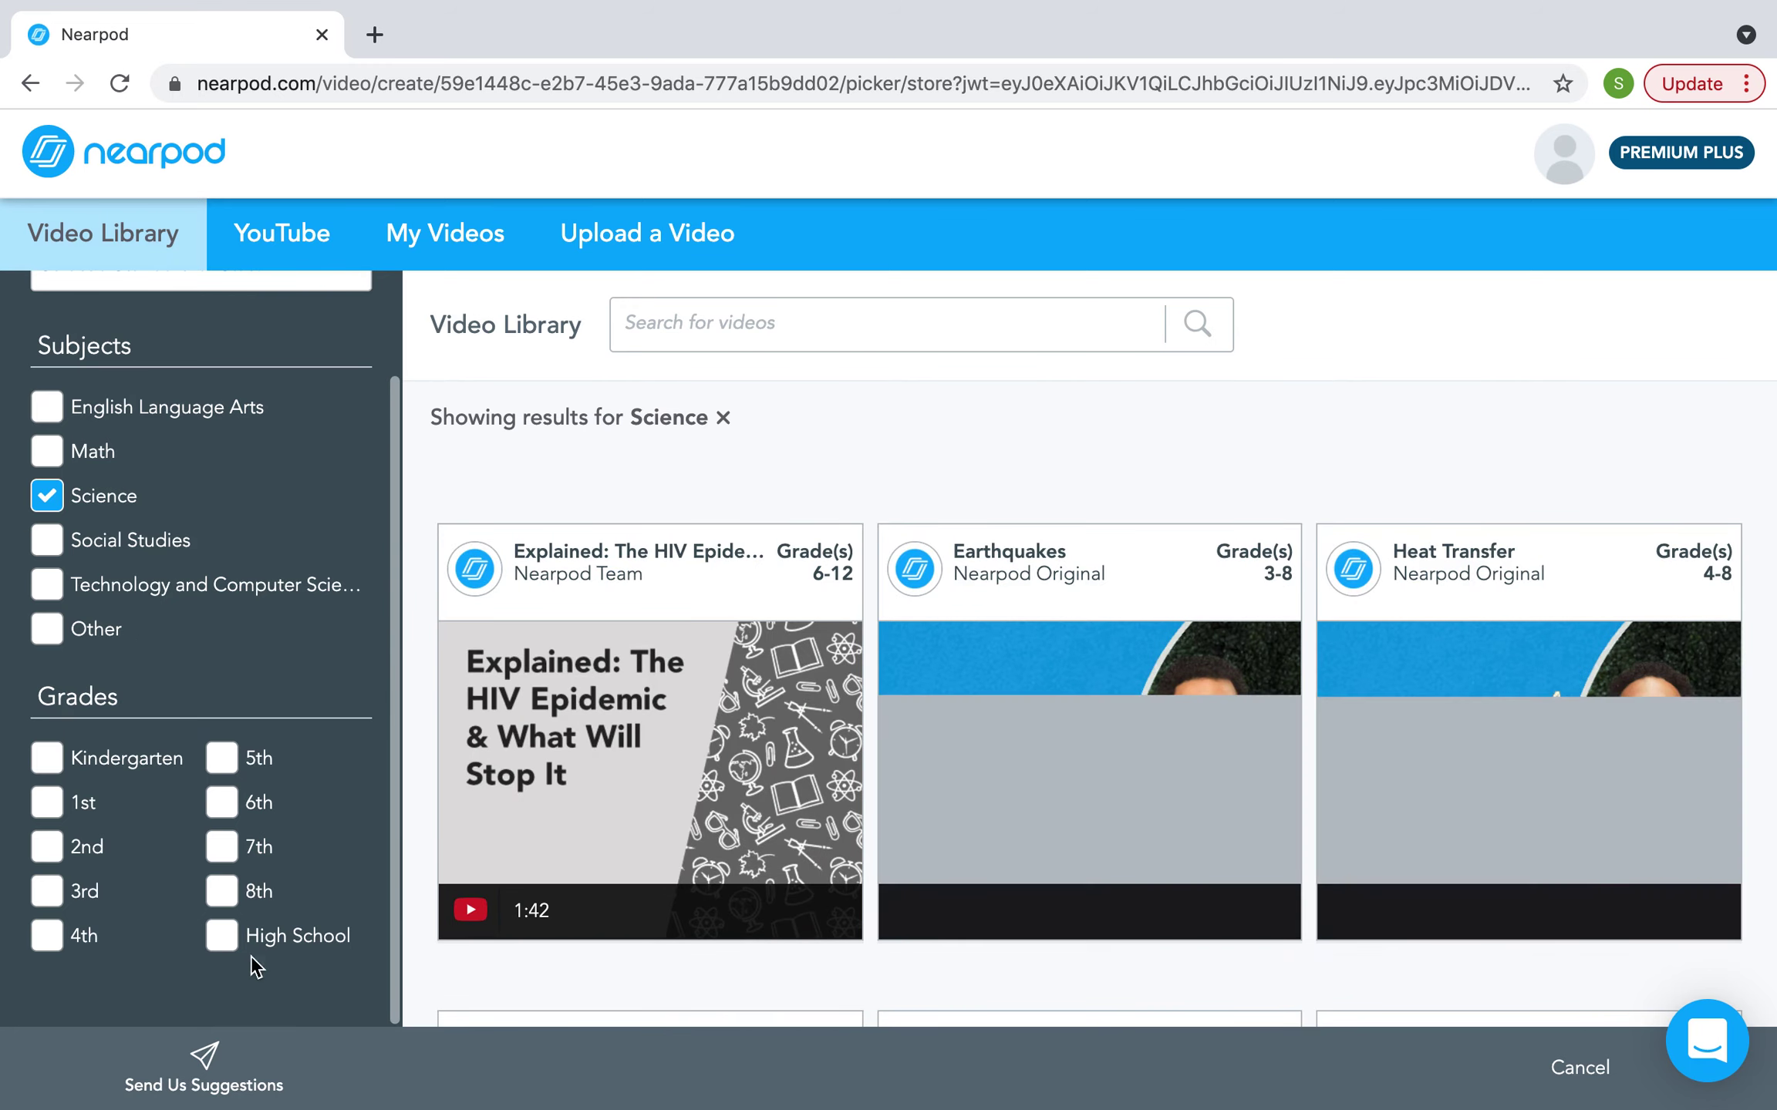
left_click(225, 851)
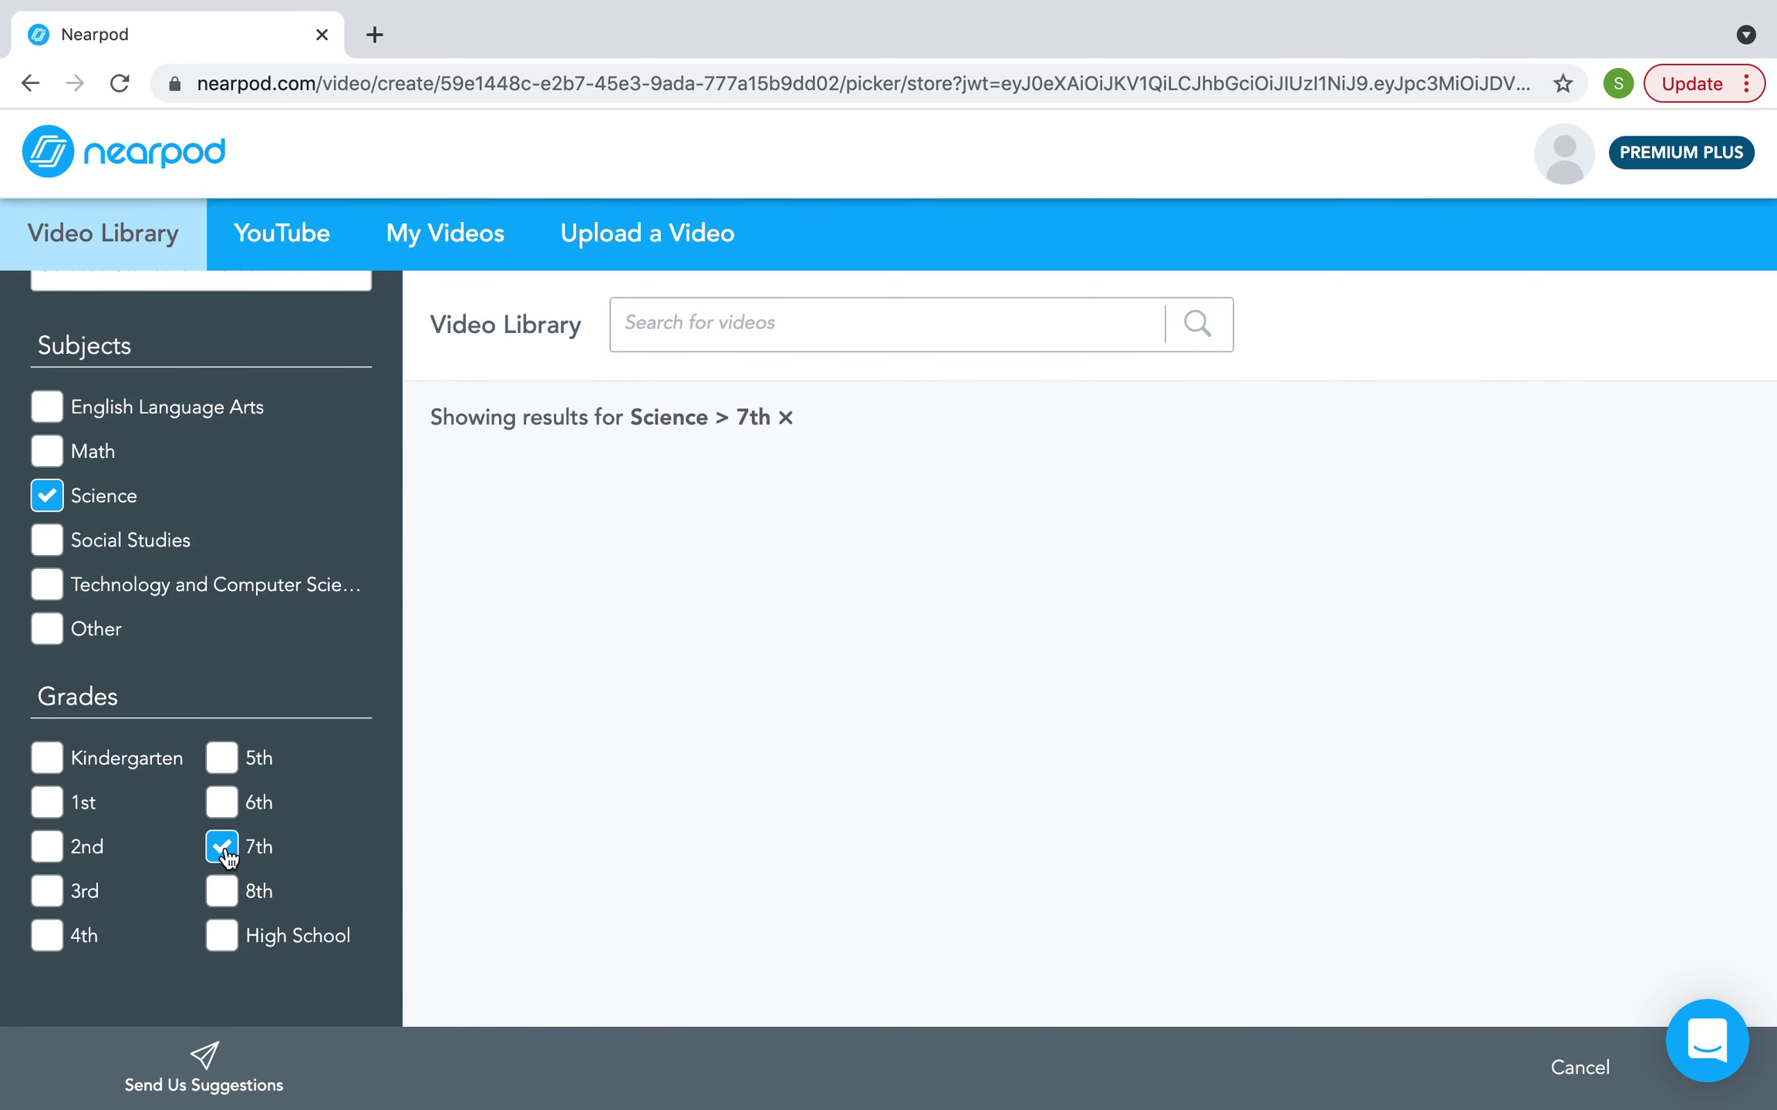
- Filter the videos by the NGSS standard, Science subject, 7th grade and strand MS-ESS1-1
scroll(287, 396, "up", 2)
left_click(286, 384)
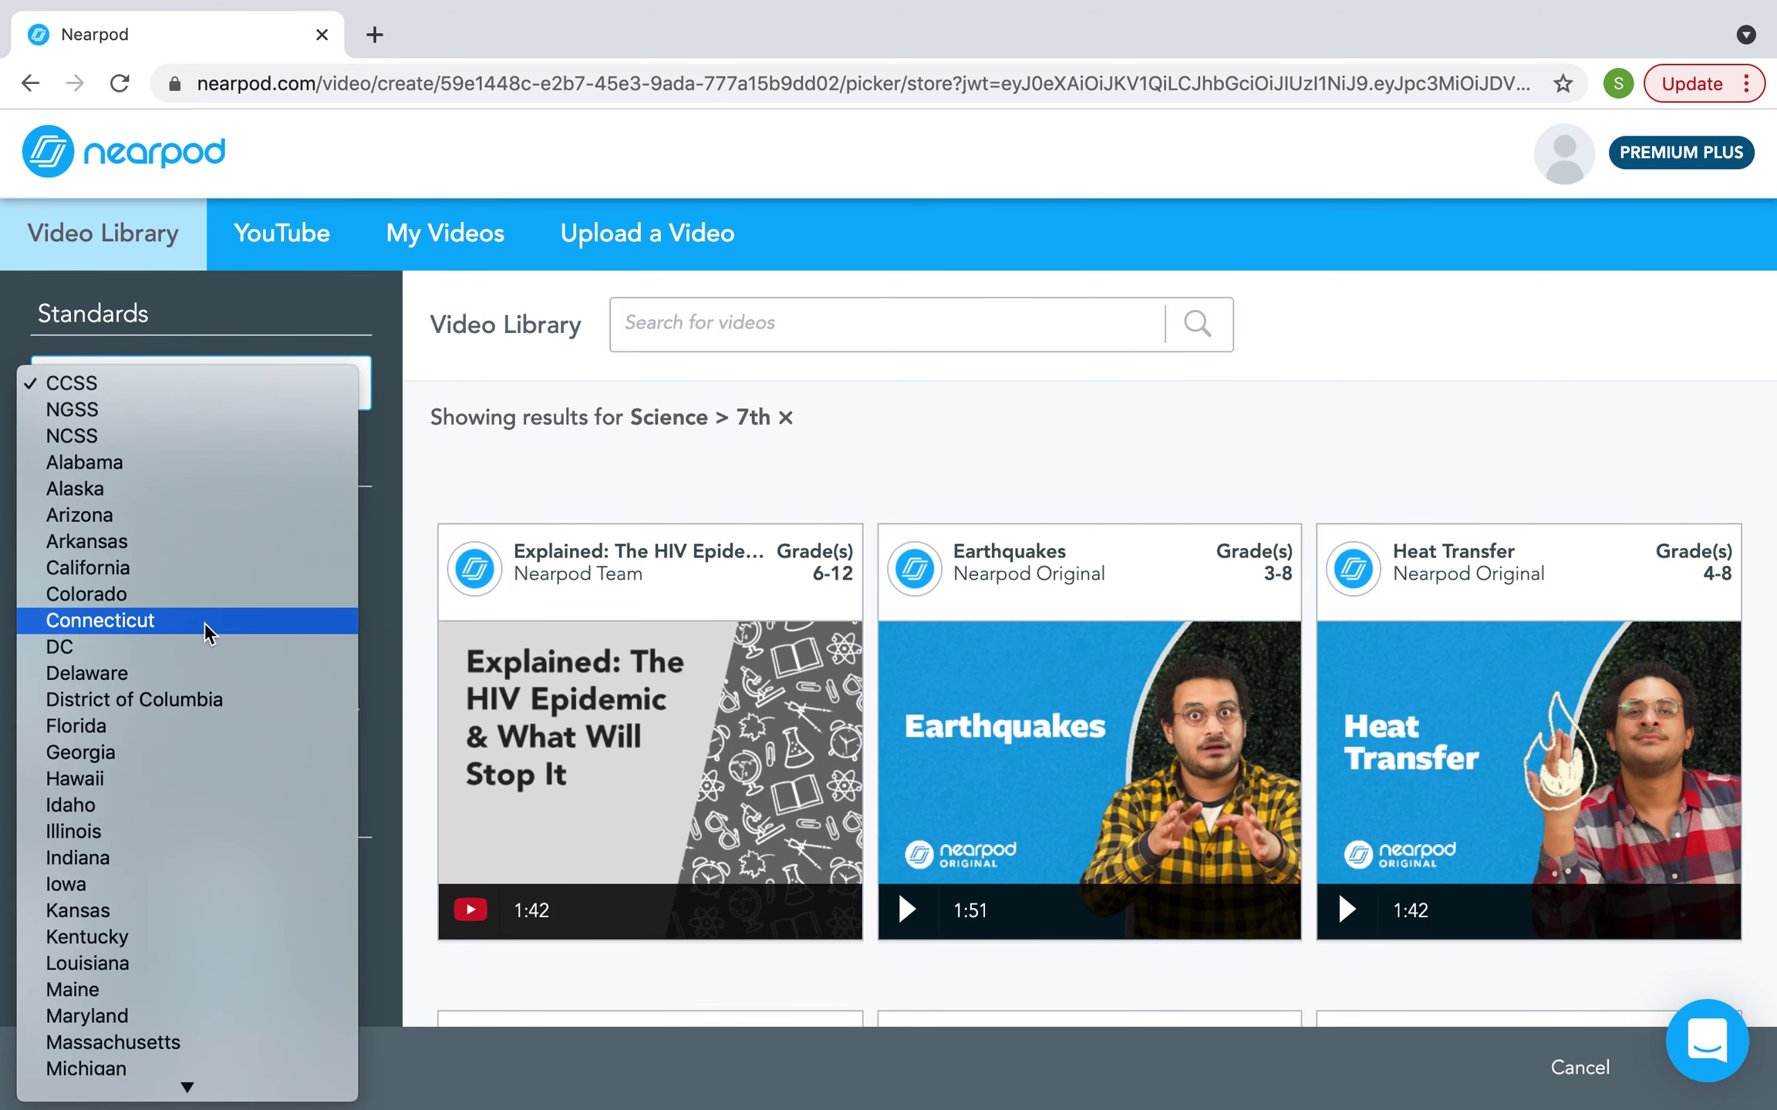
left_click(199, 409)
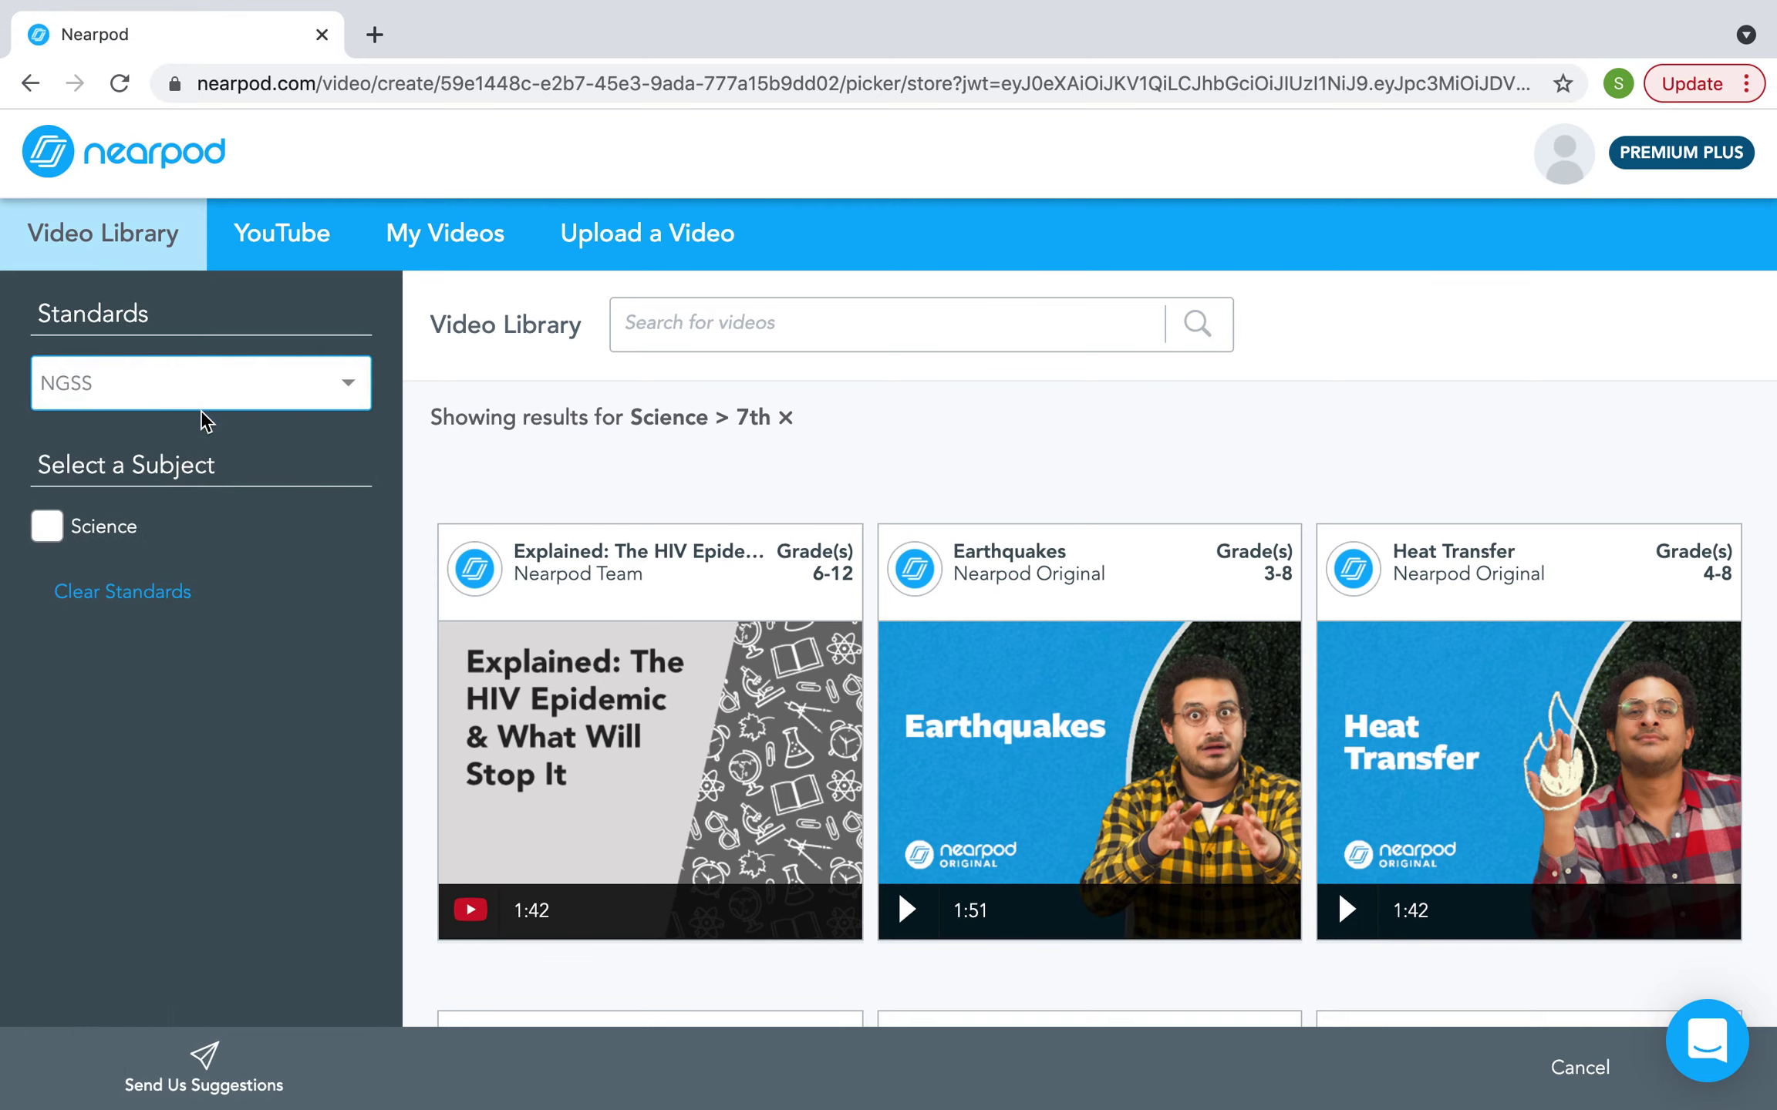
left_click(47, 527)
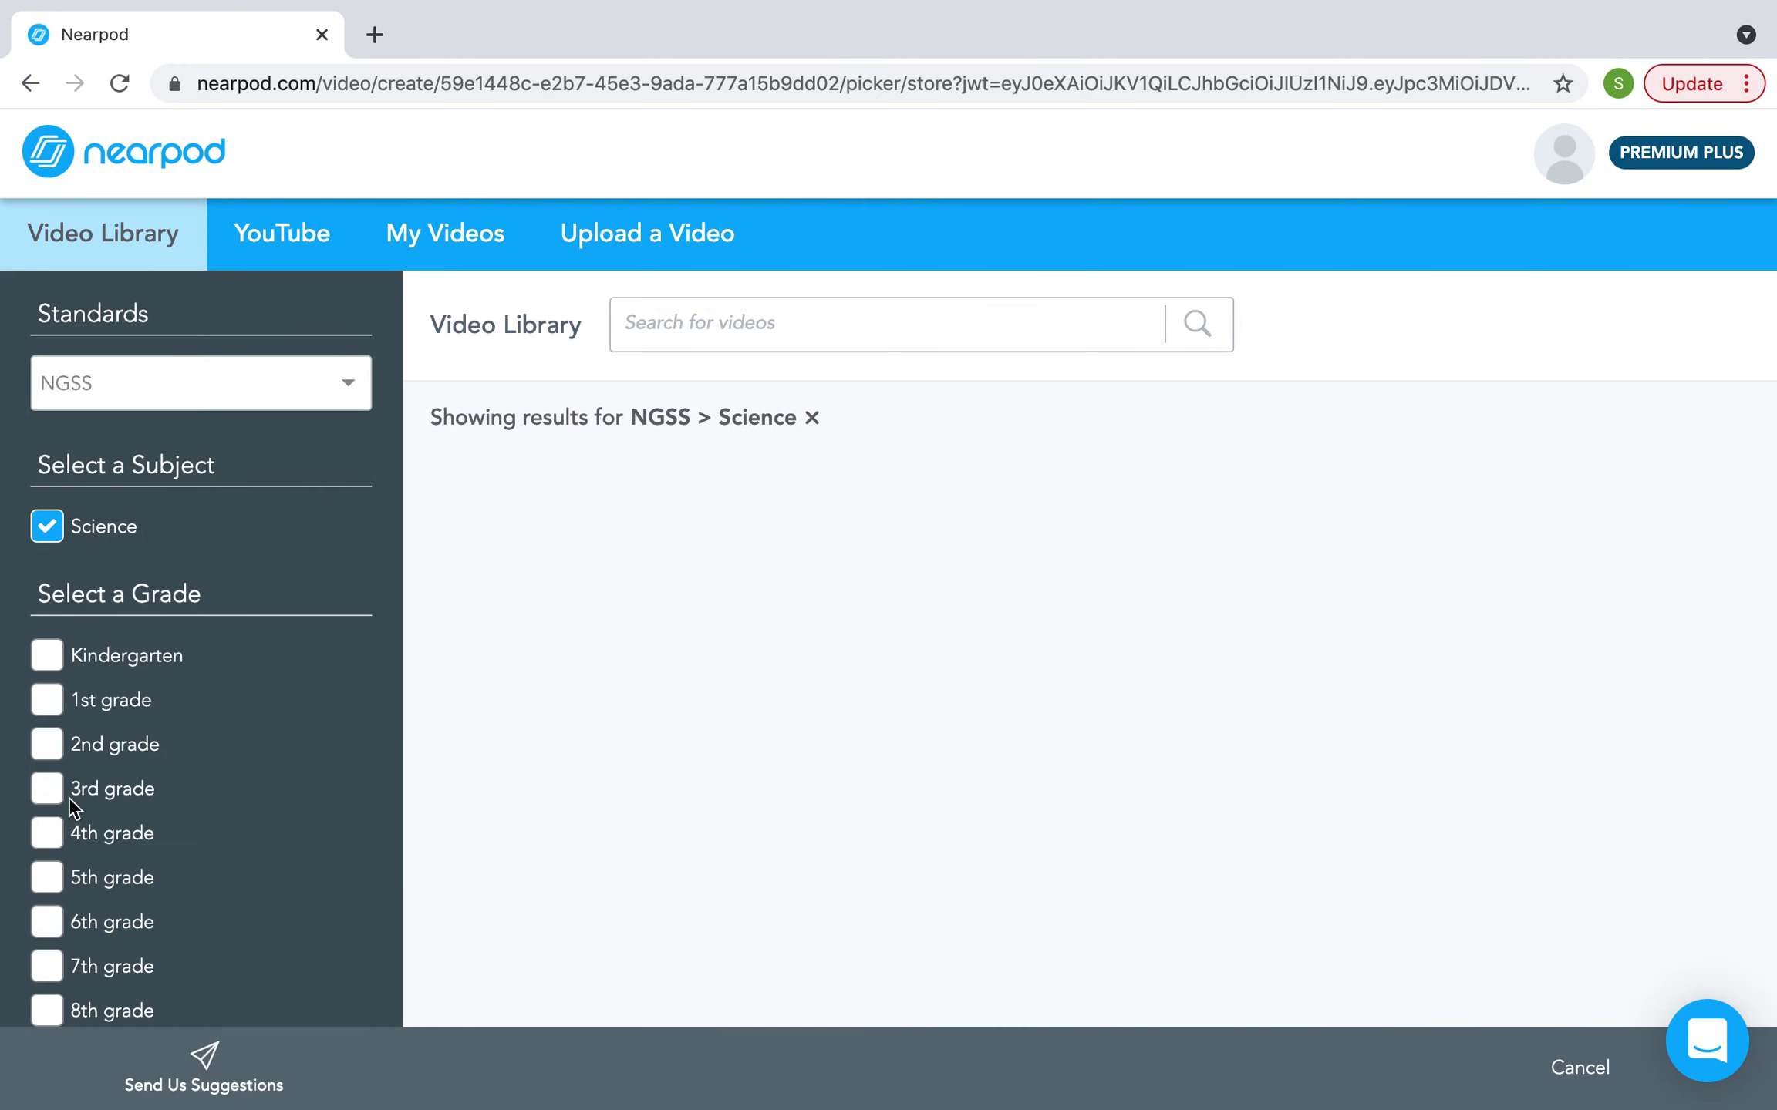
left_click(48, 966)
scroll(186, 735, "down", 4)
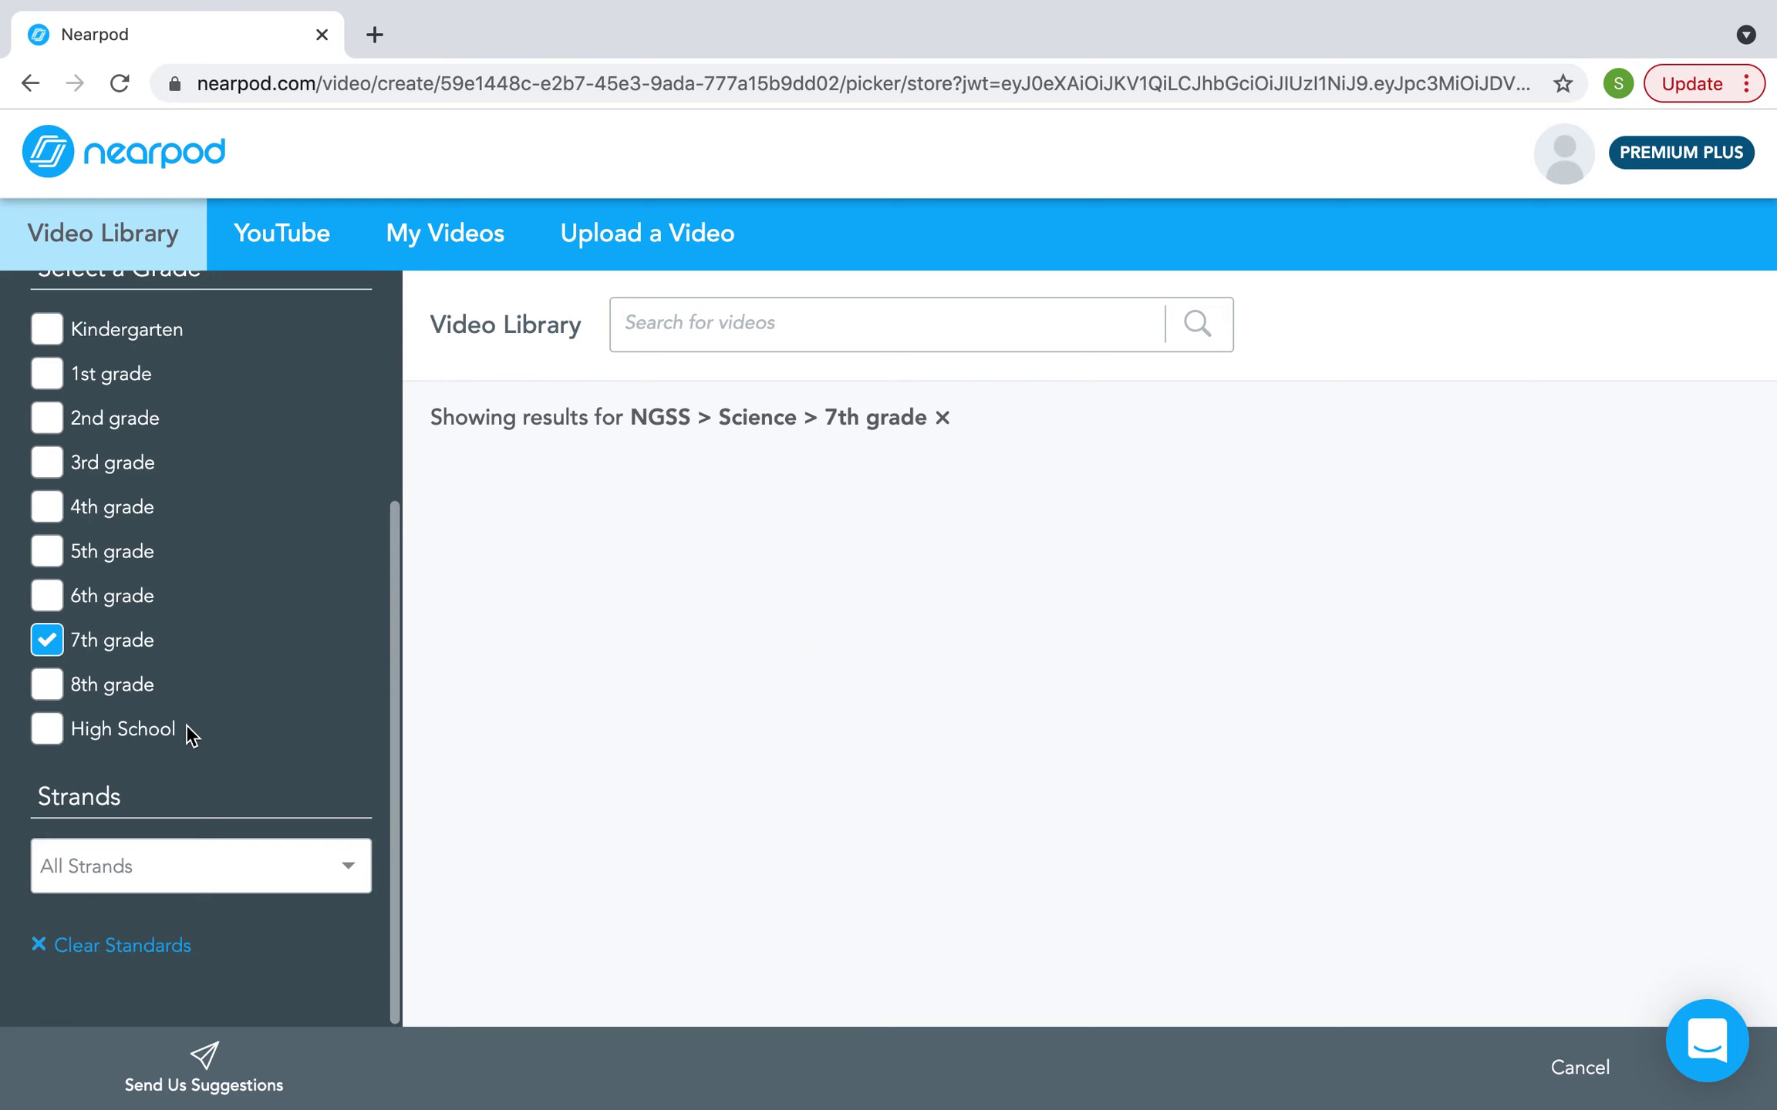
left_click(267, 866)
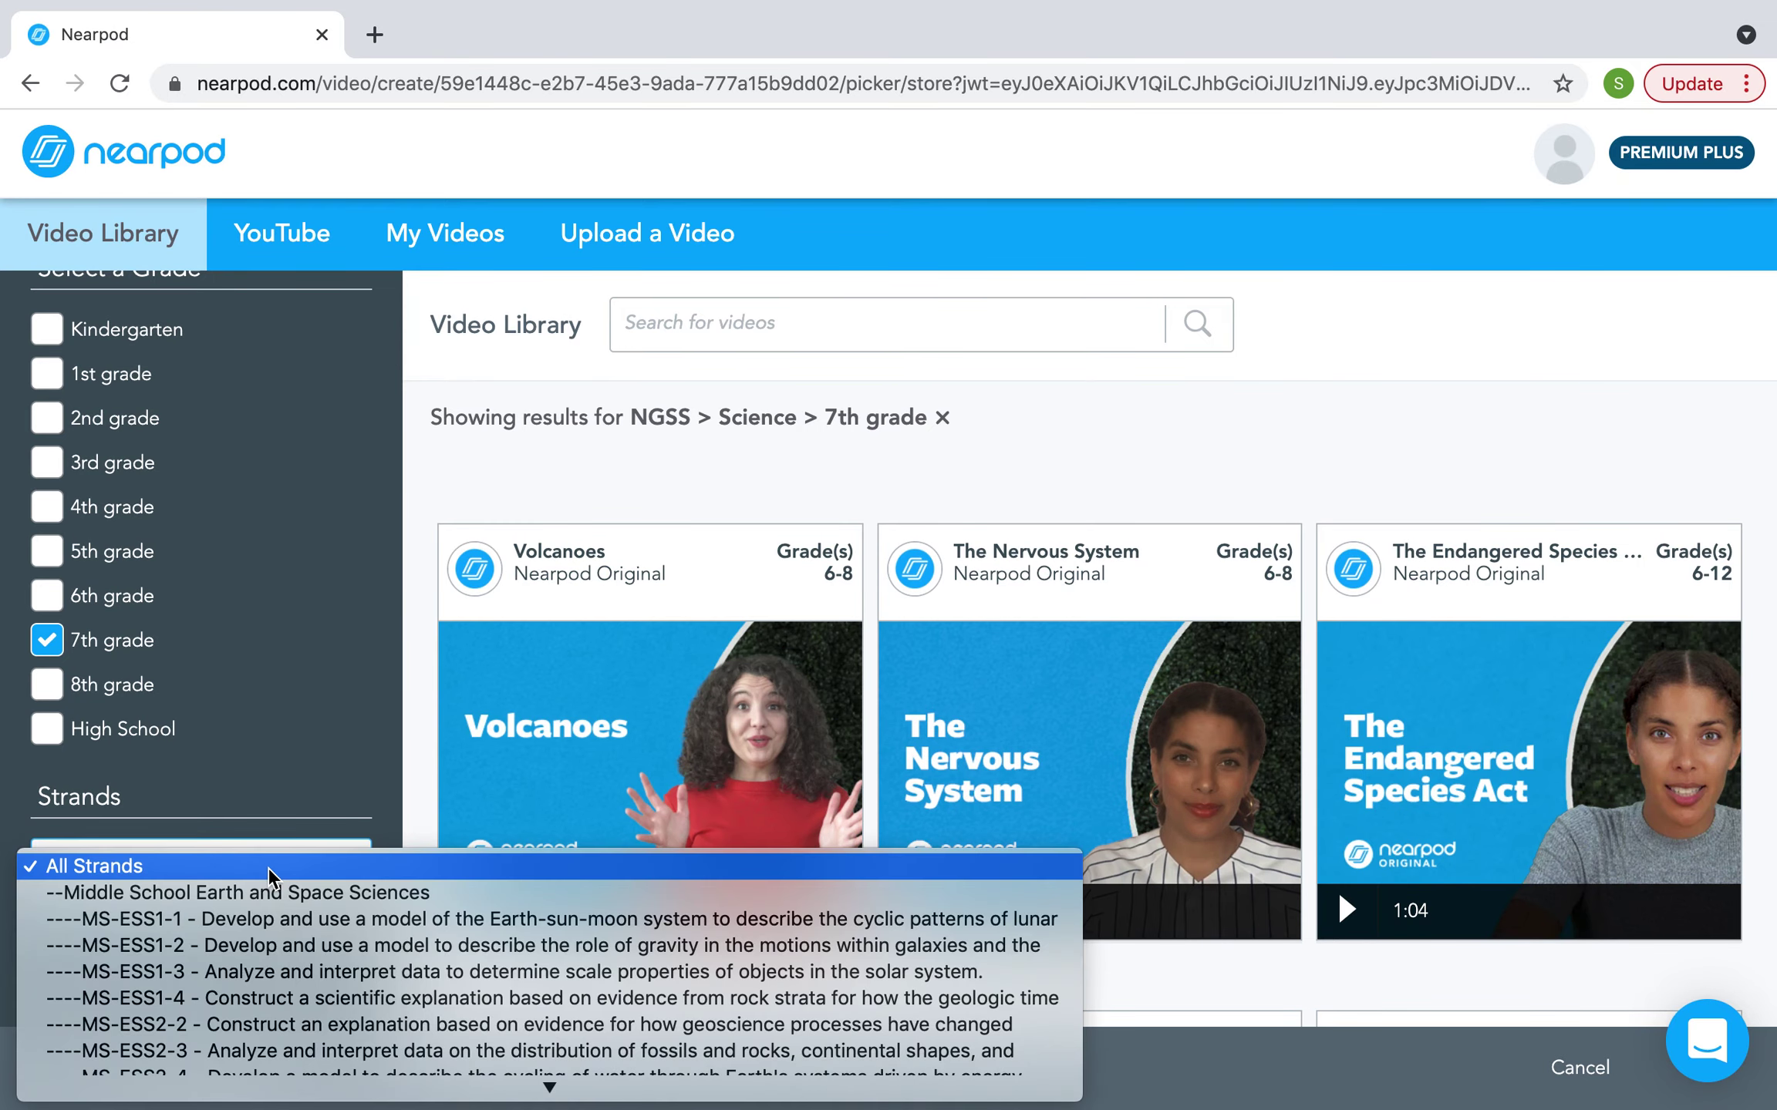
left_click(278, 924)
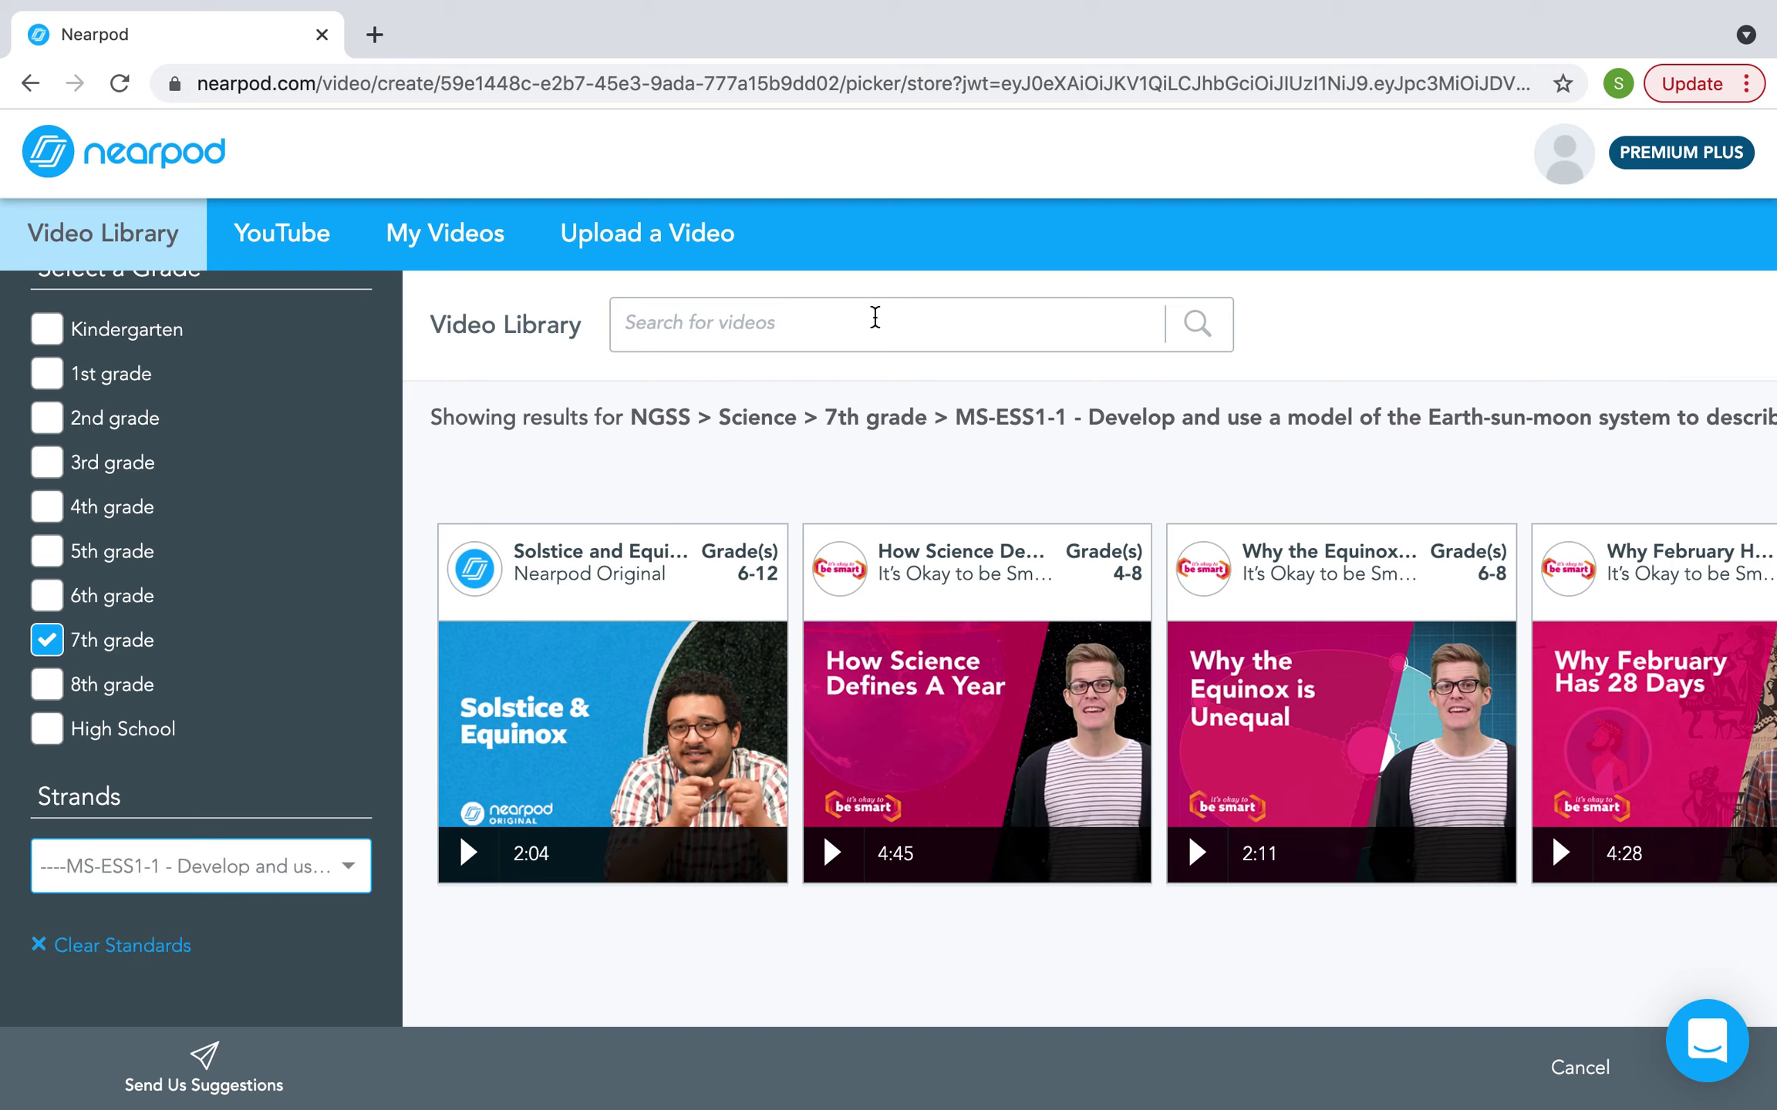
- Search the video library for the suggested term "climate change"
left_click(875, 317)
type("clim")
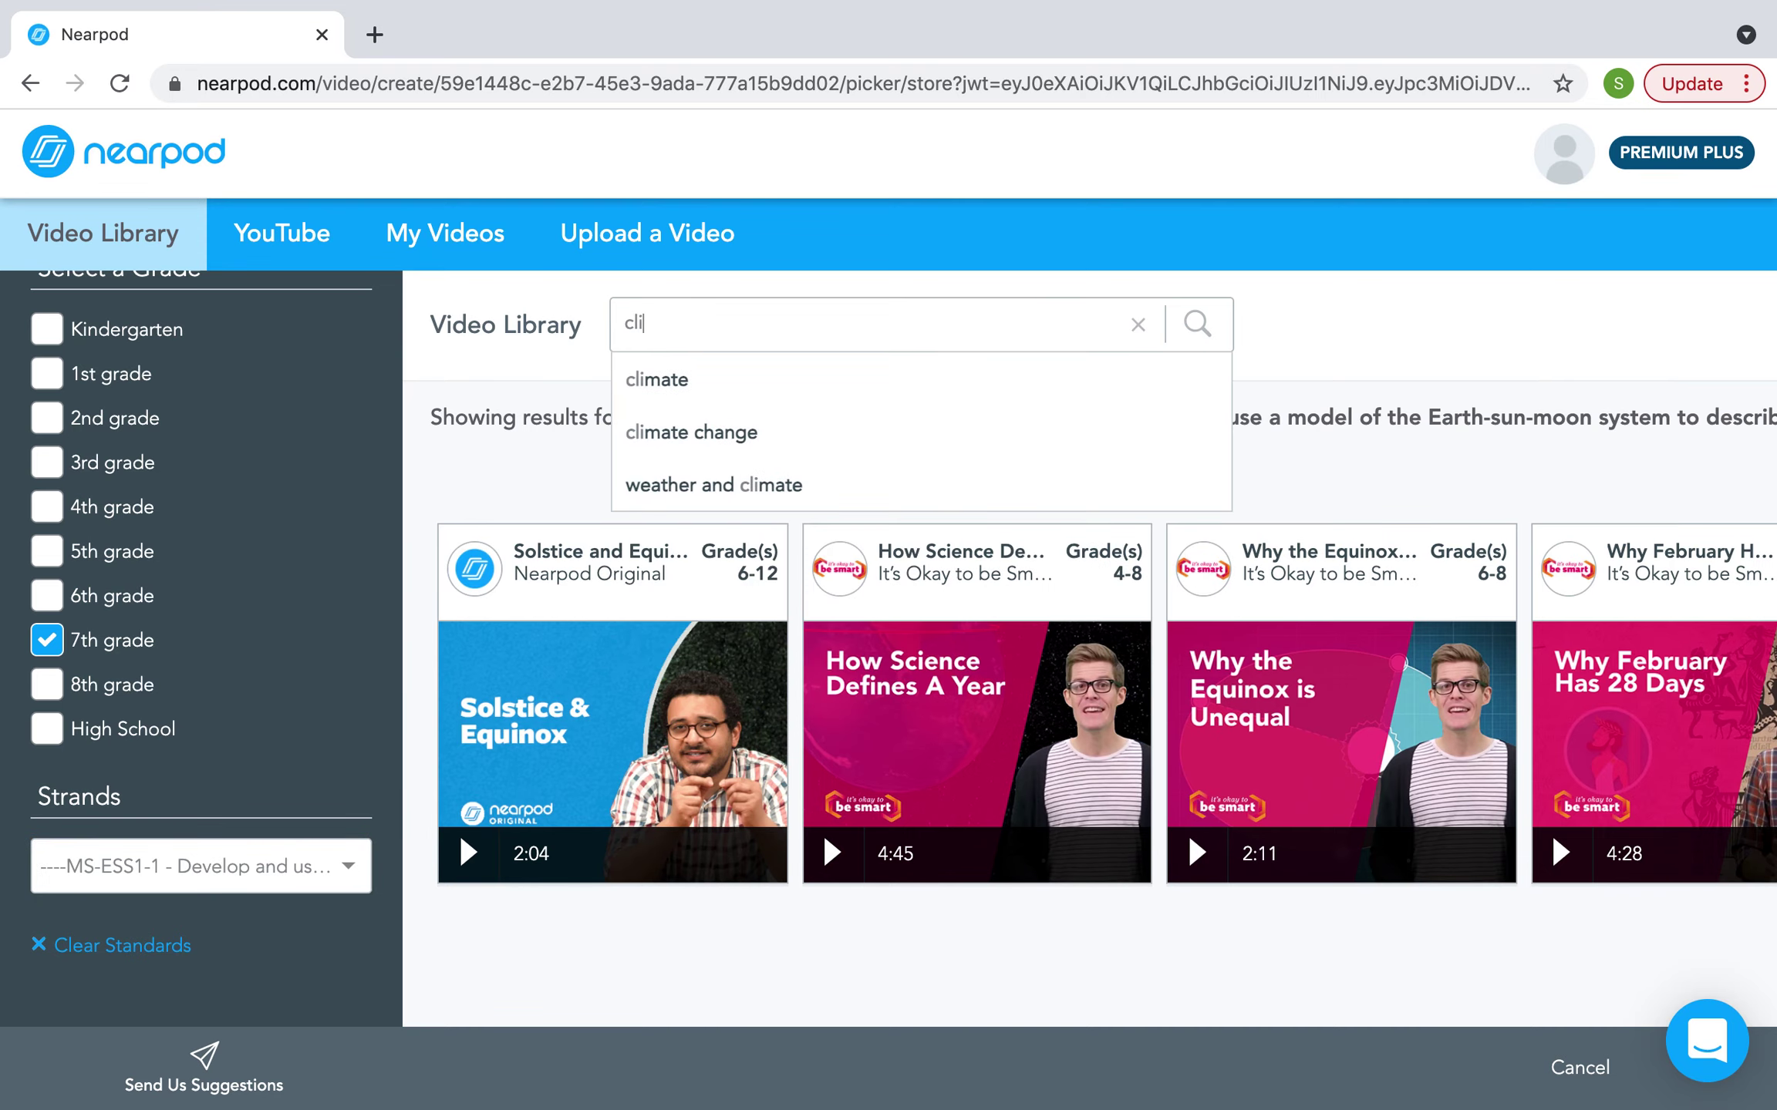
left_click(739, 461)
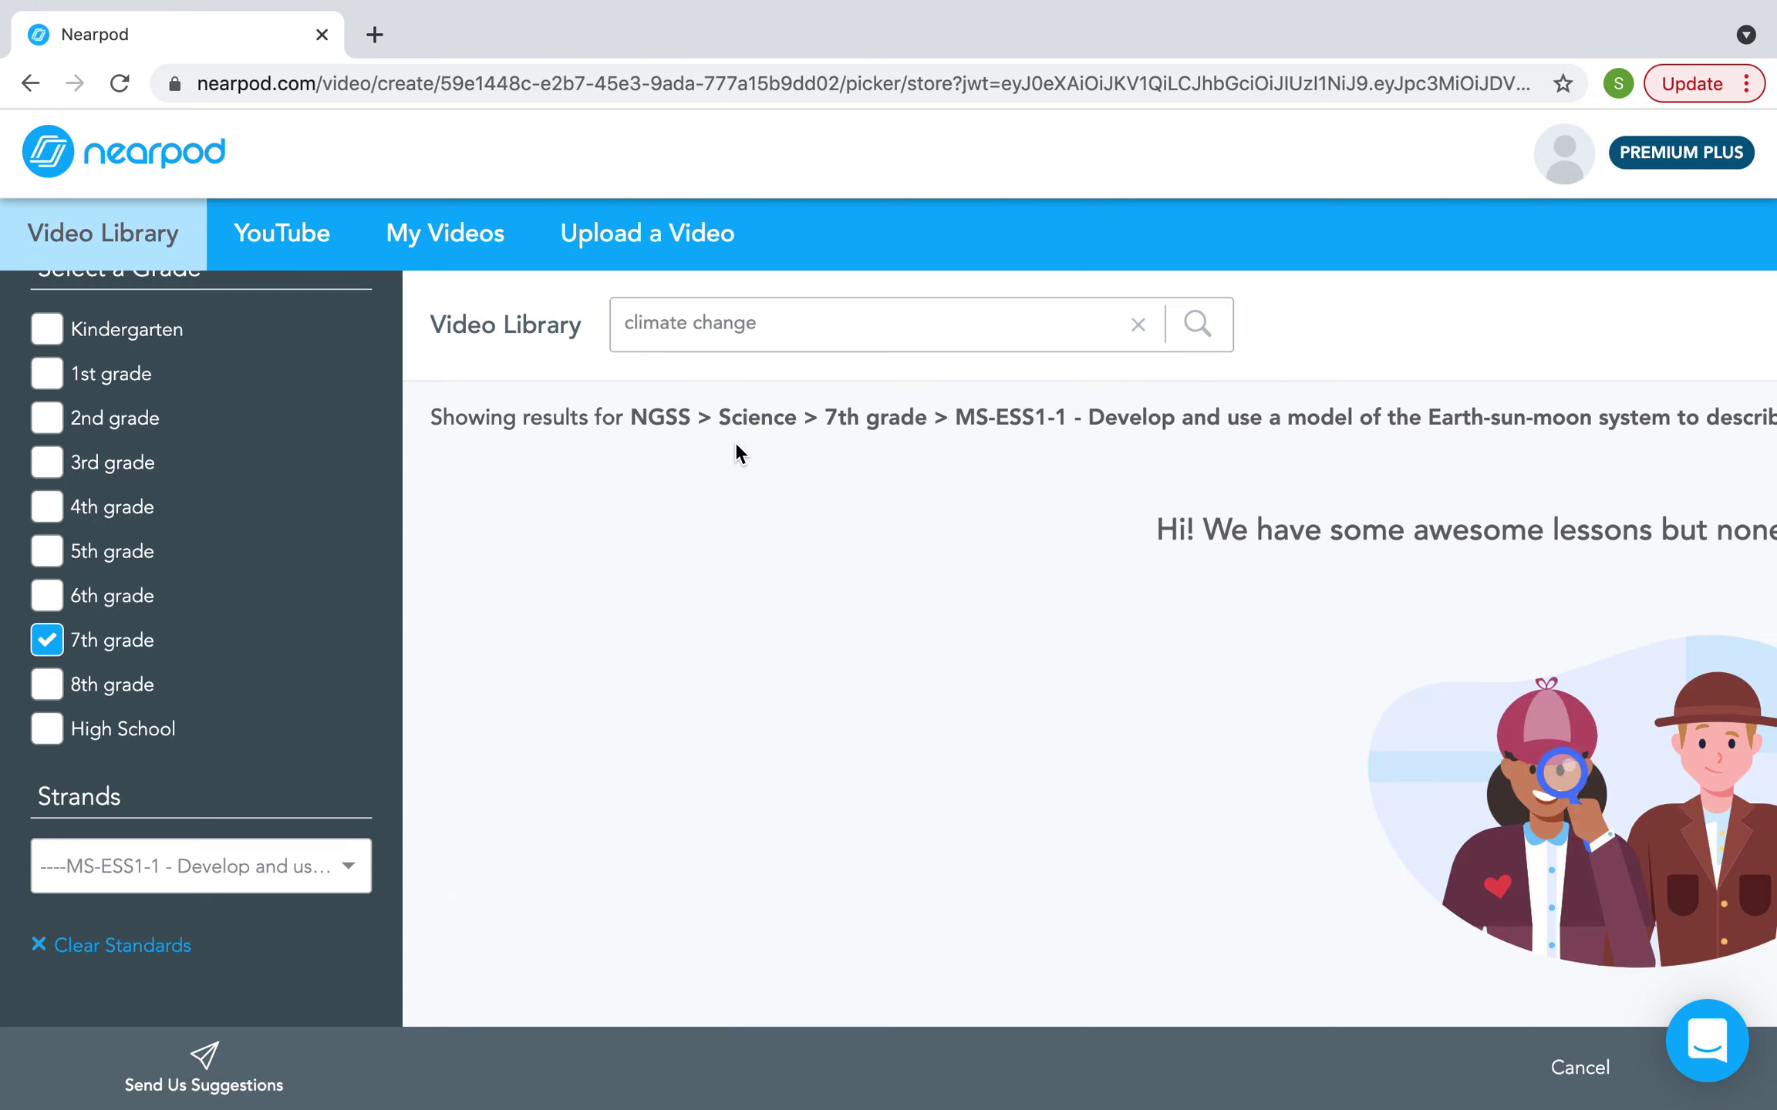
- Remove the grade and subject filters and clear the NGSS standard, keeping only the "climate change" search
left_click(46, 640)
scroll(216, 725, "up", 3)
scroll(216, 725, "up", 2)
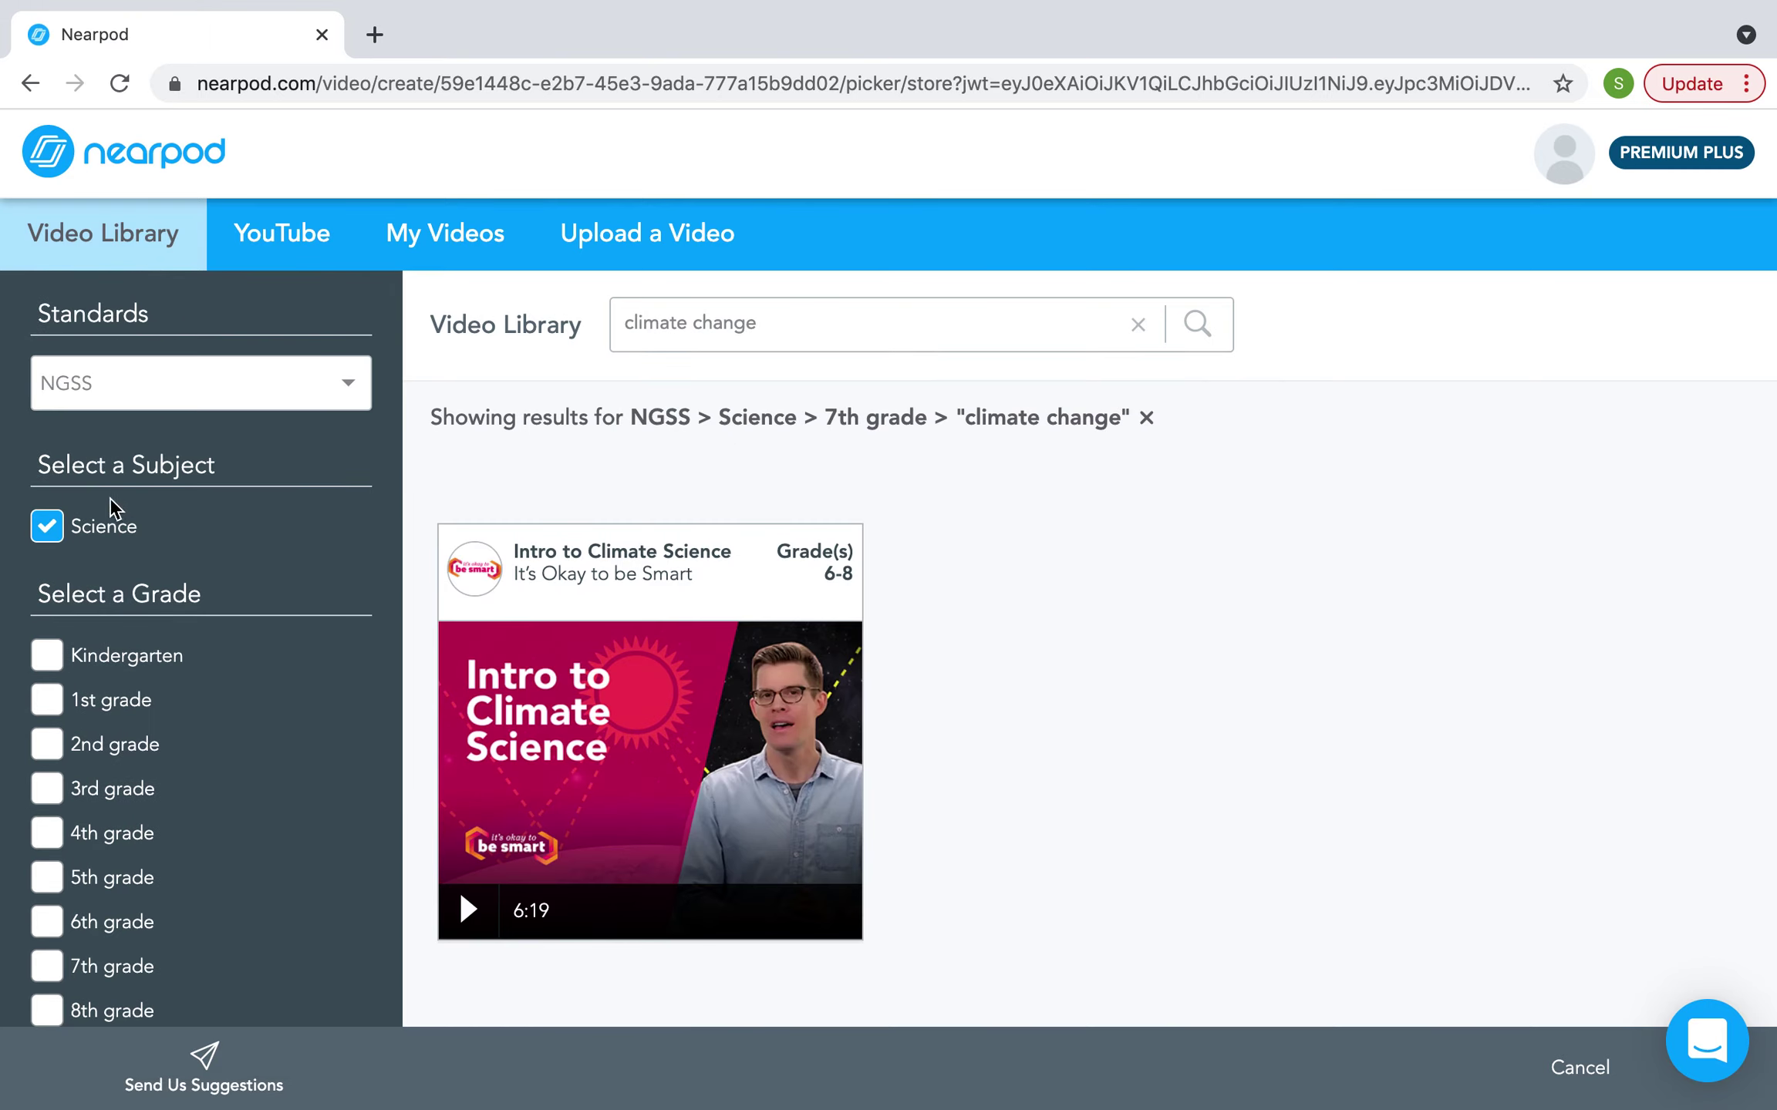
left_click(48, 528)
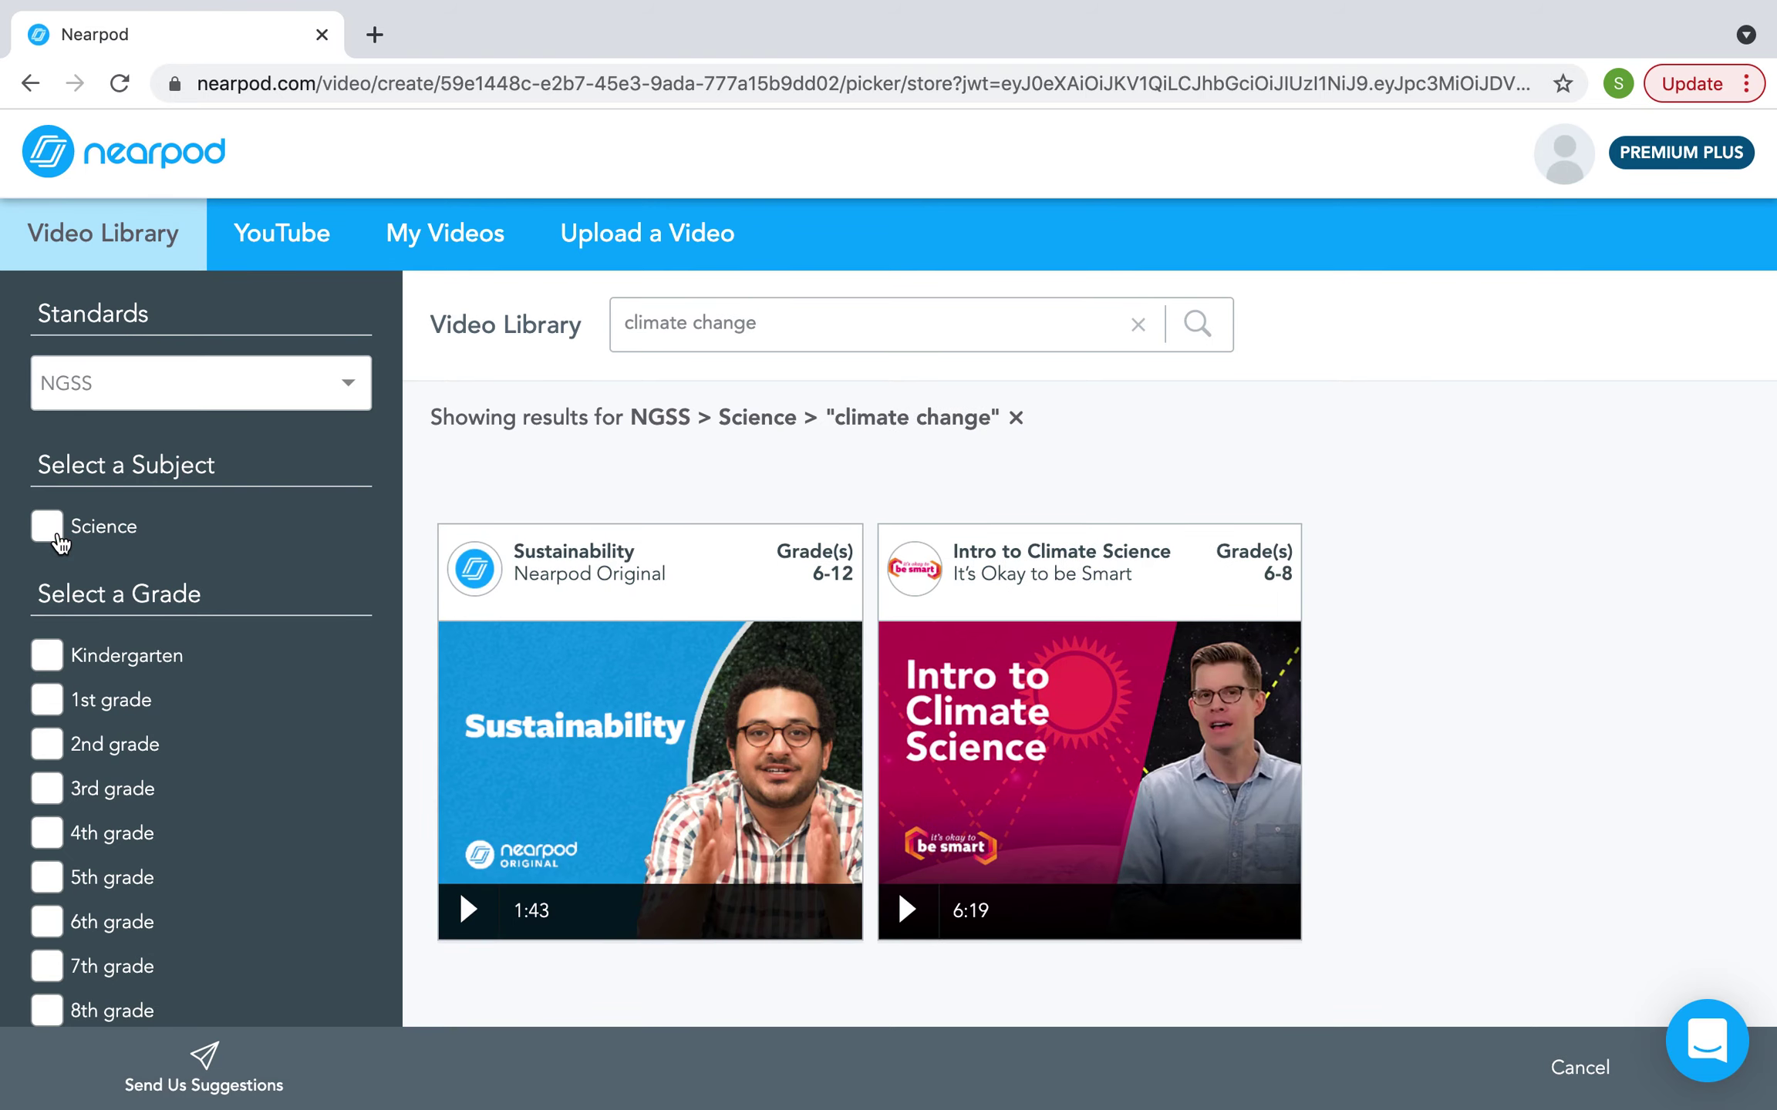
scroll(61, 524, "down", 2)
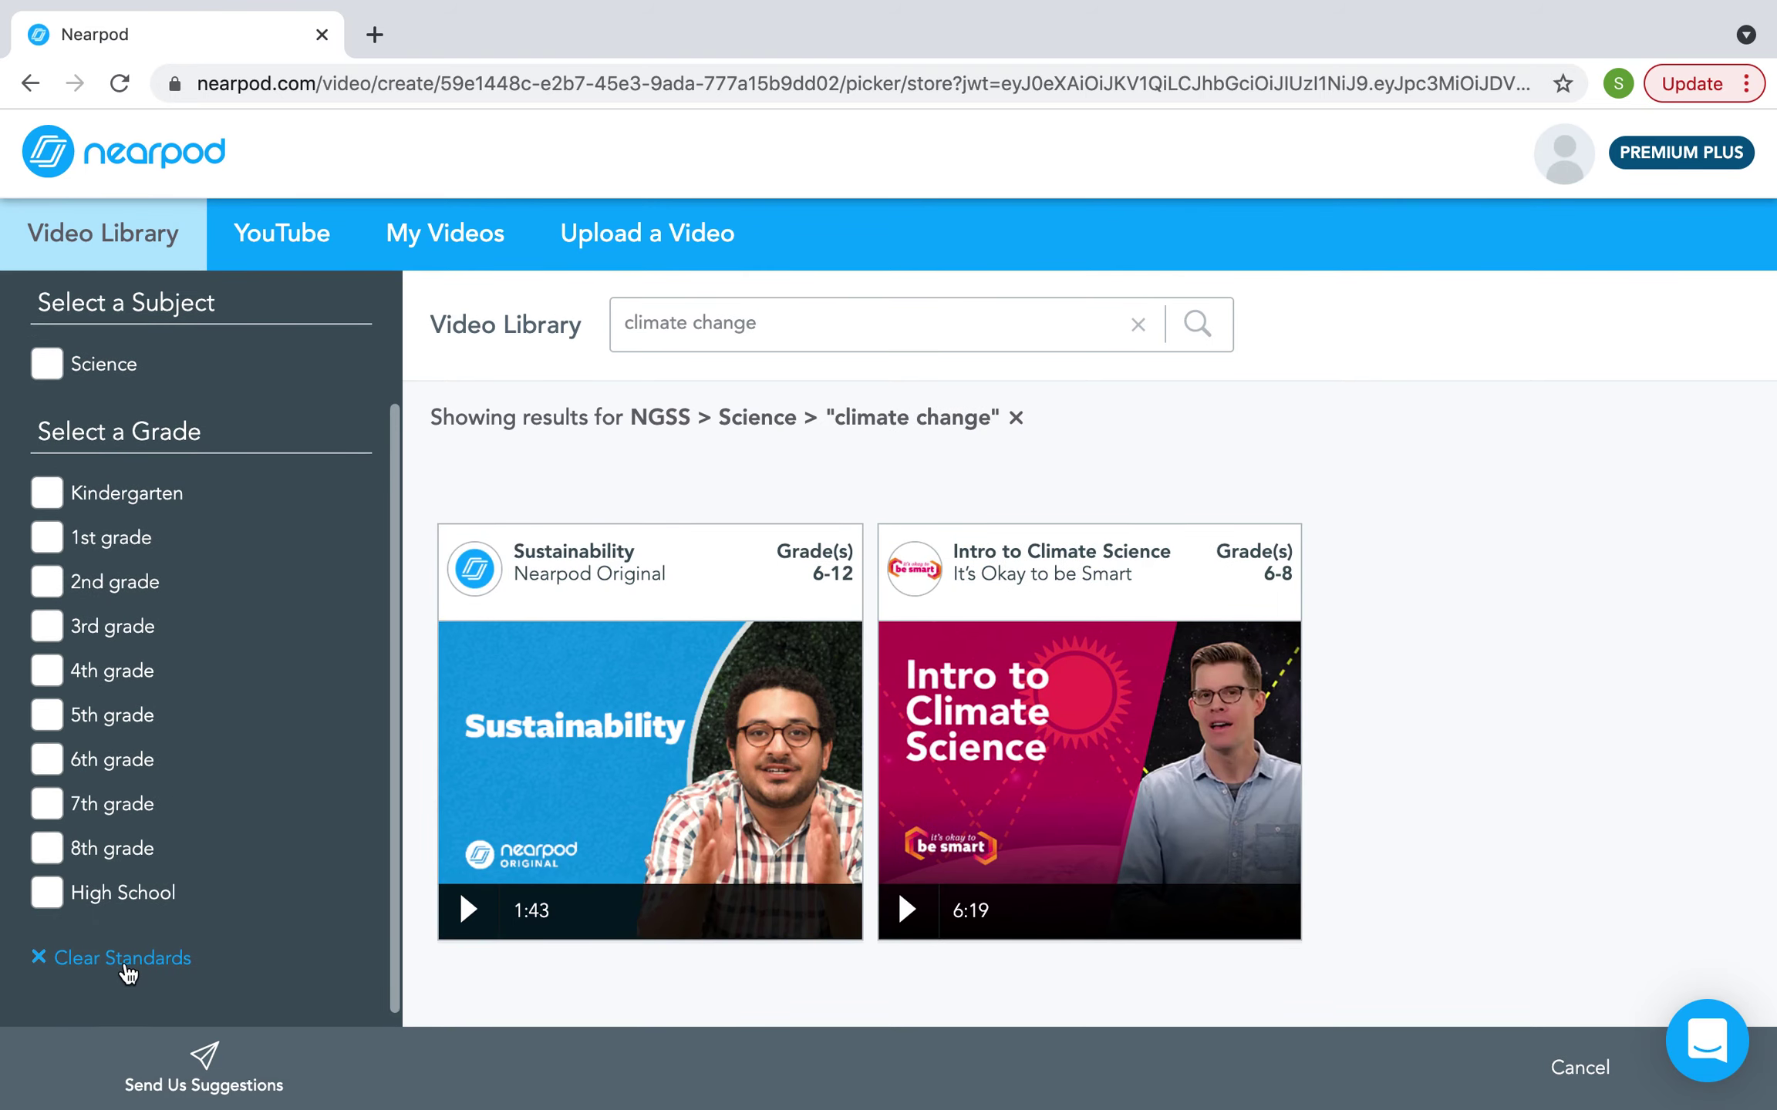
left_click(124, 960)
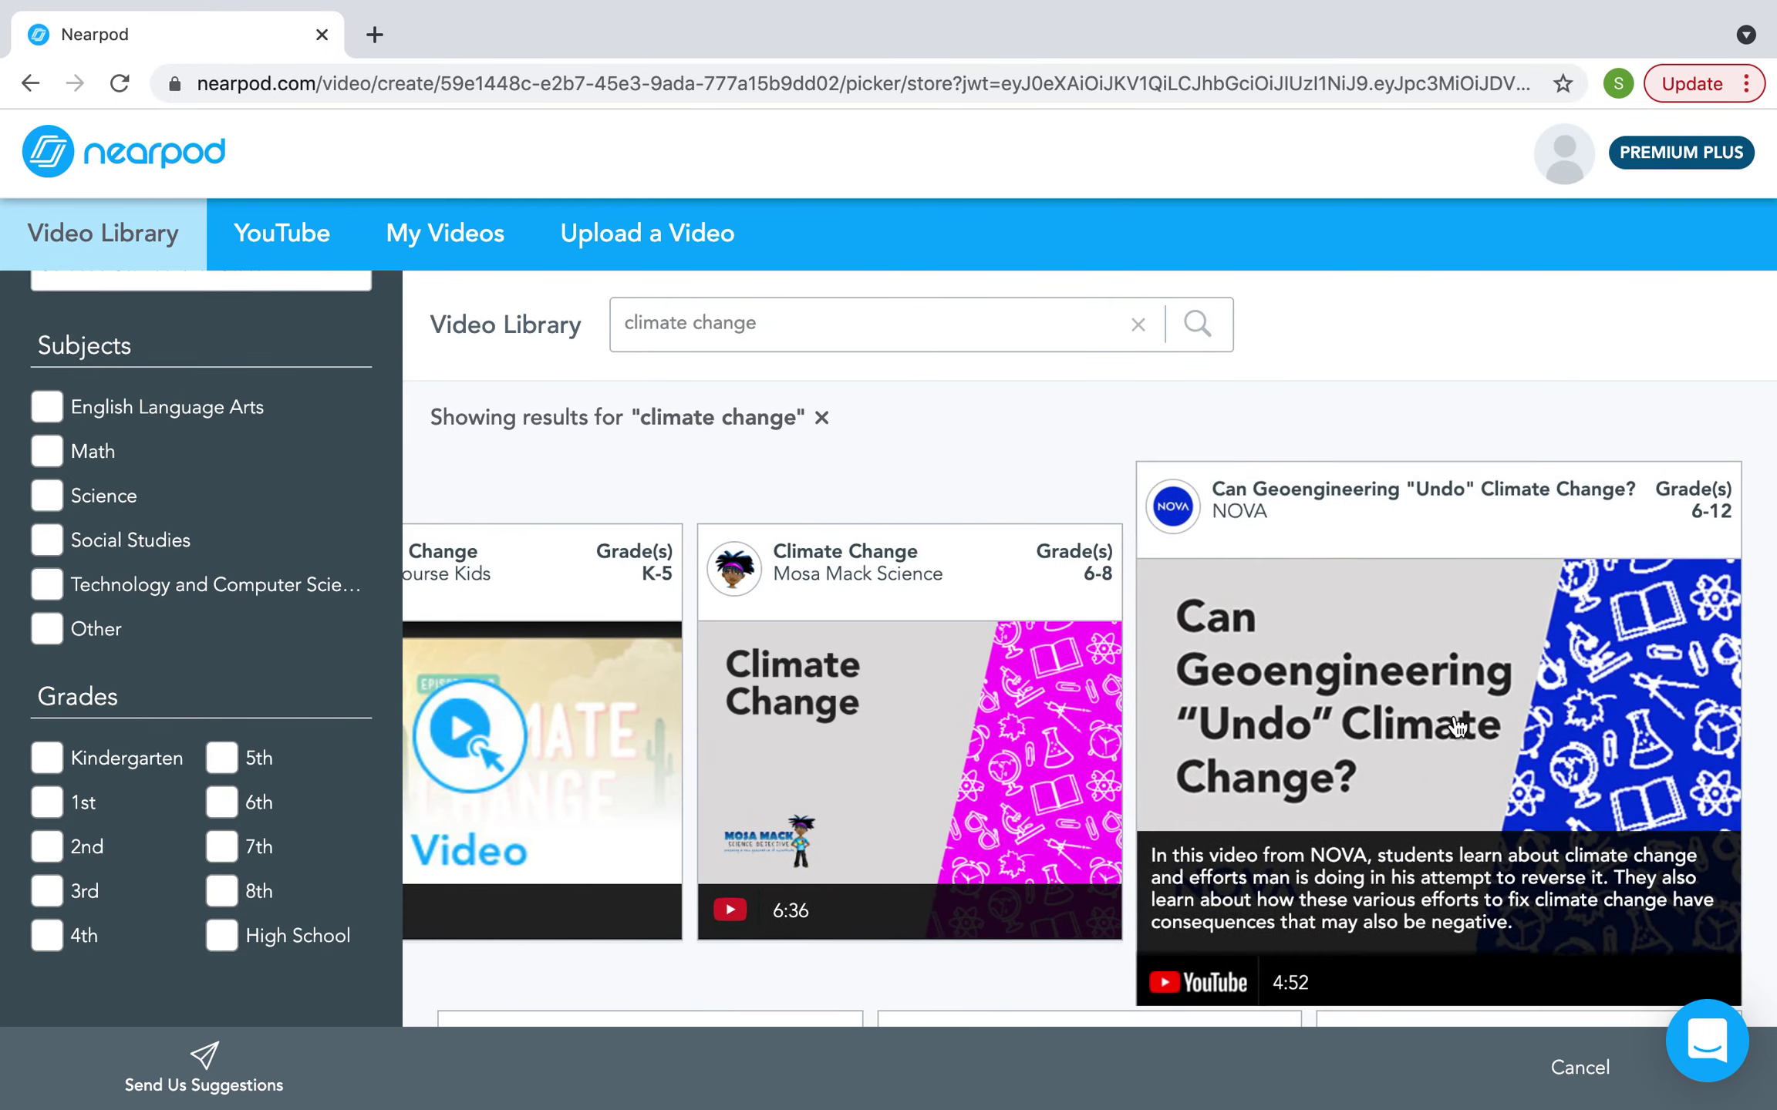
- Open the NOVA video Can Geoengineering "Undo" Climate Change?, examine the activity markers on its timeline, and return to the video library
left_click(1454, 718)
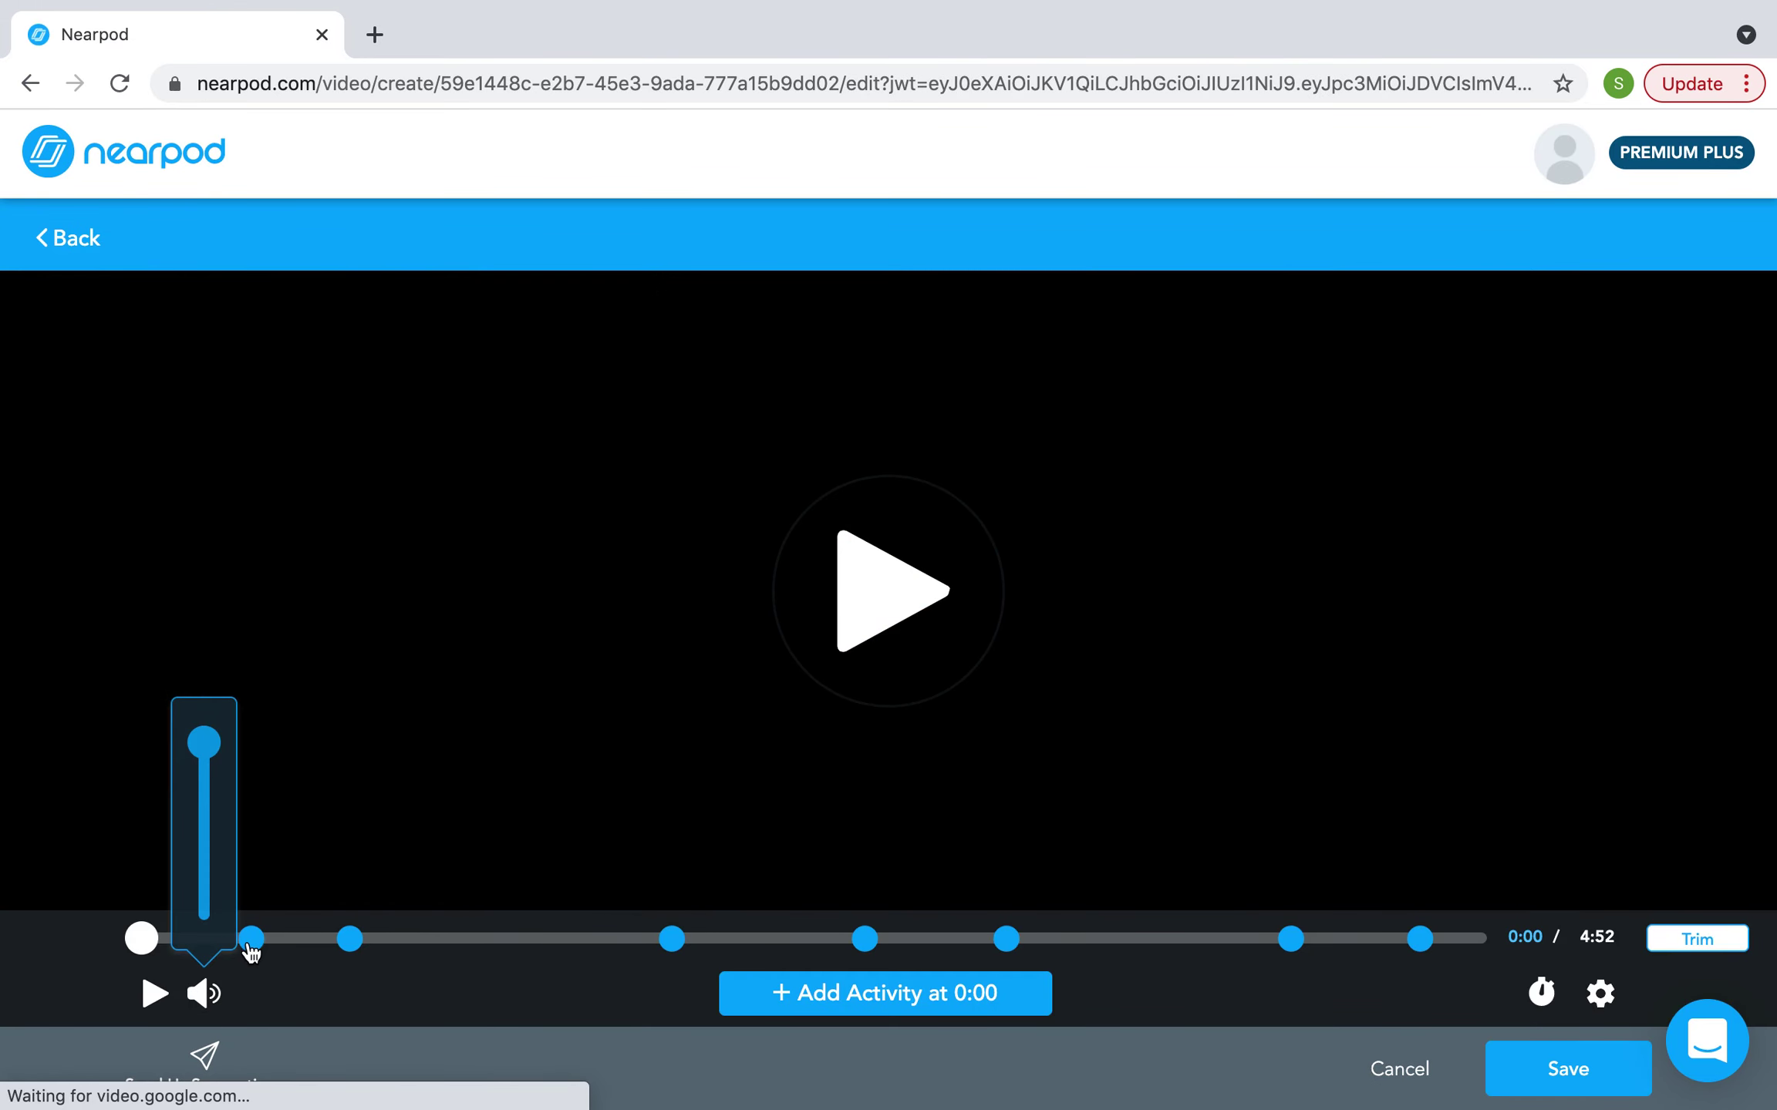
mouse_move(251, 948)
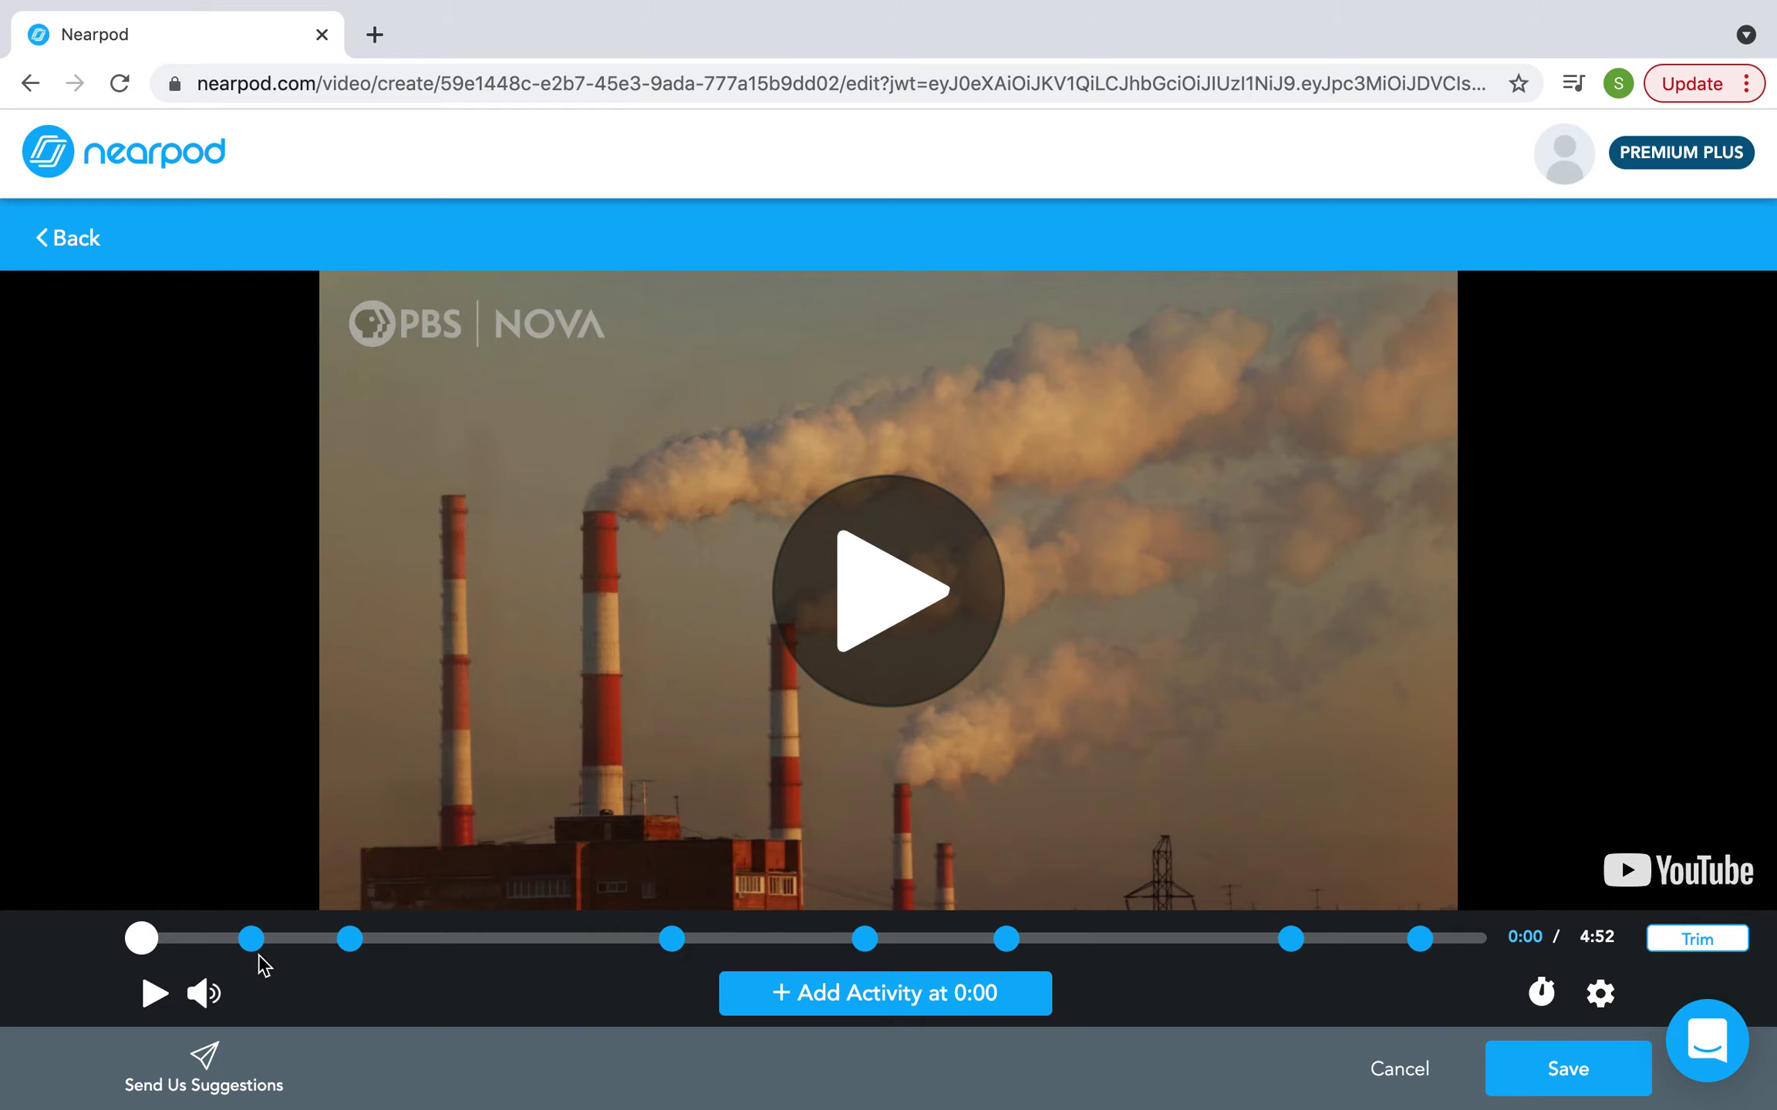
left_click(85, 237)
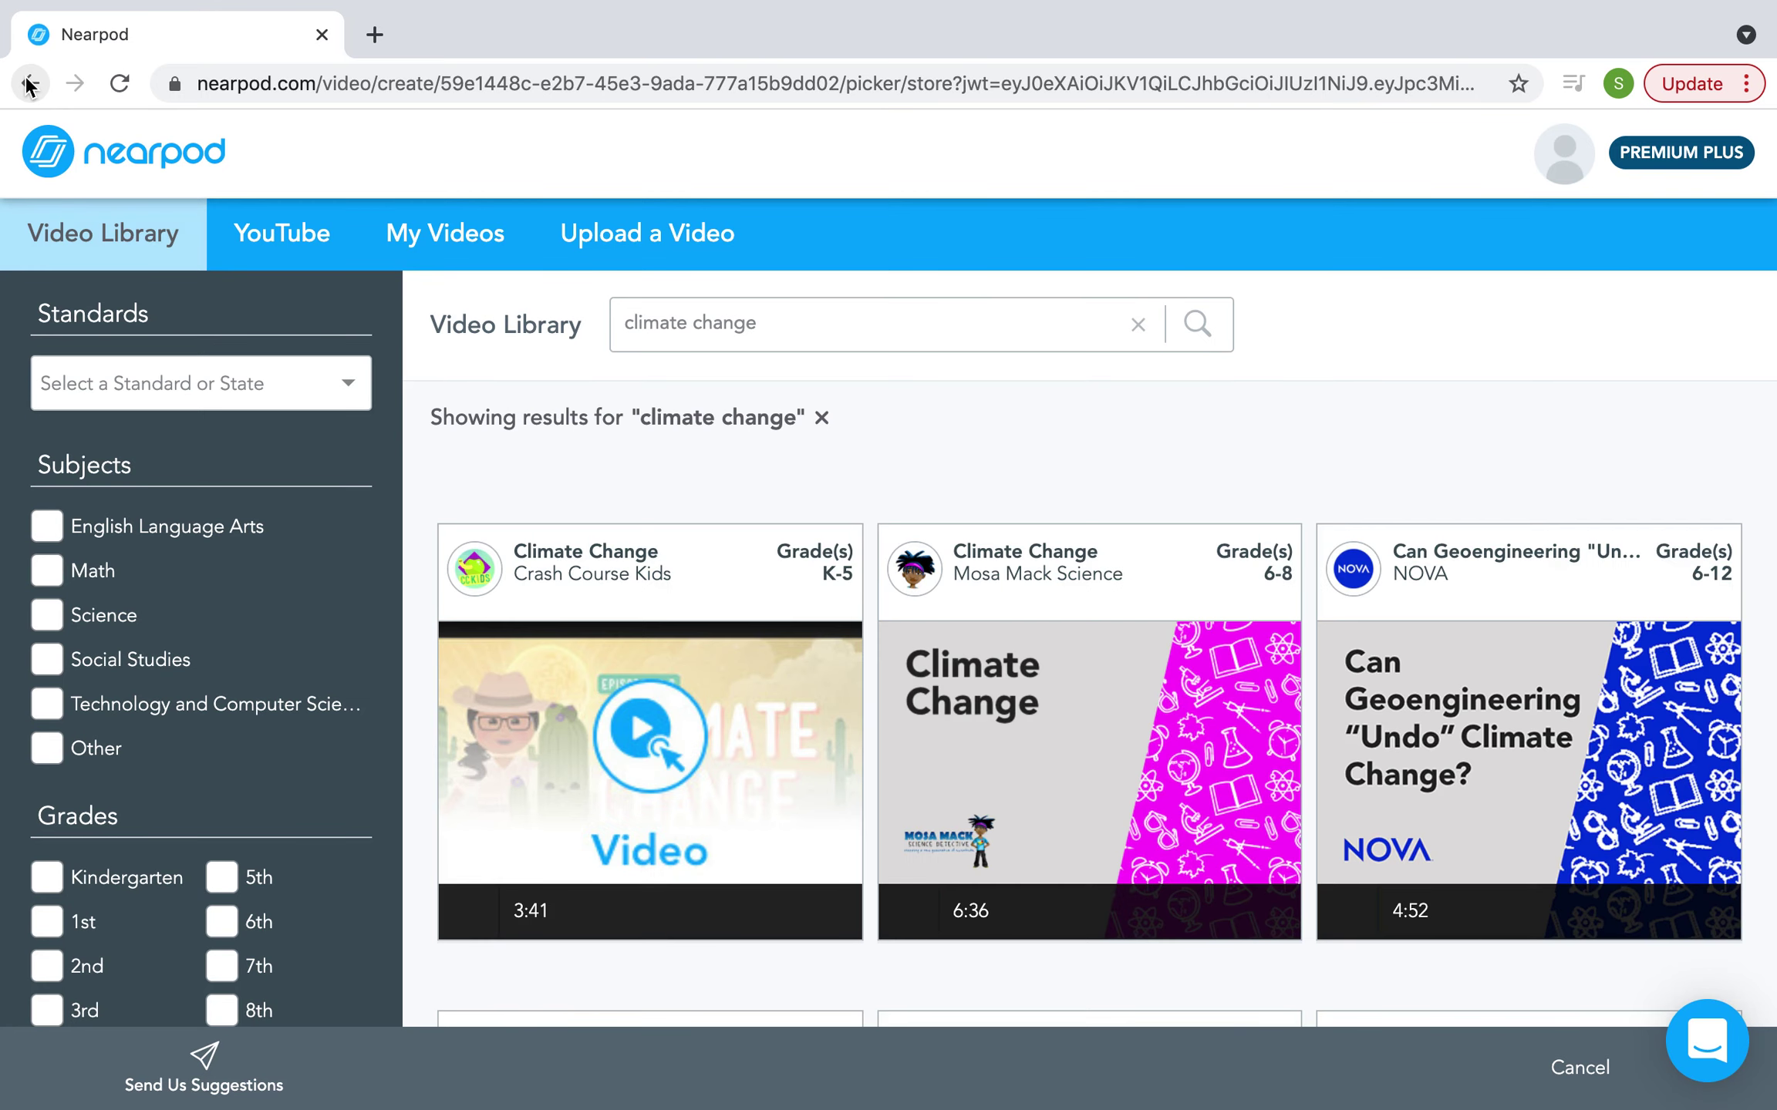
- Leave the video library and go to the My Lessons page
left_click(27, 85)
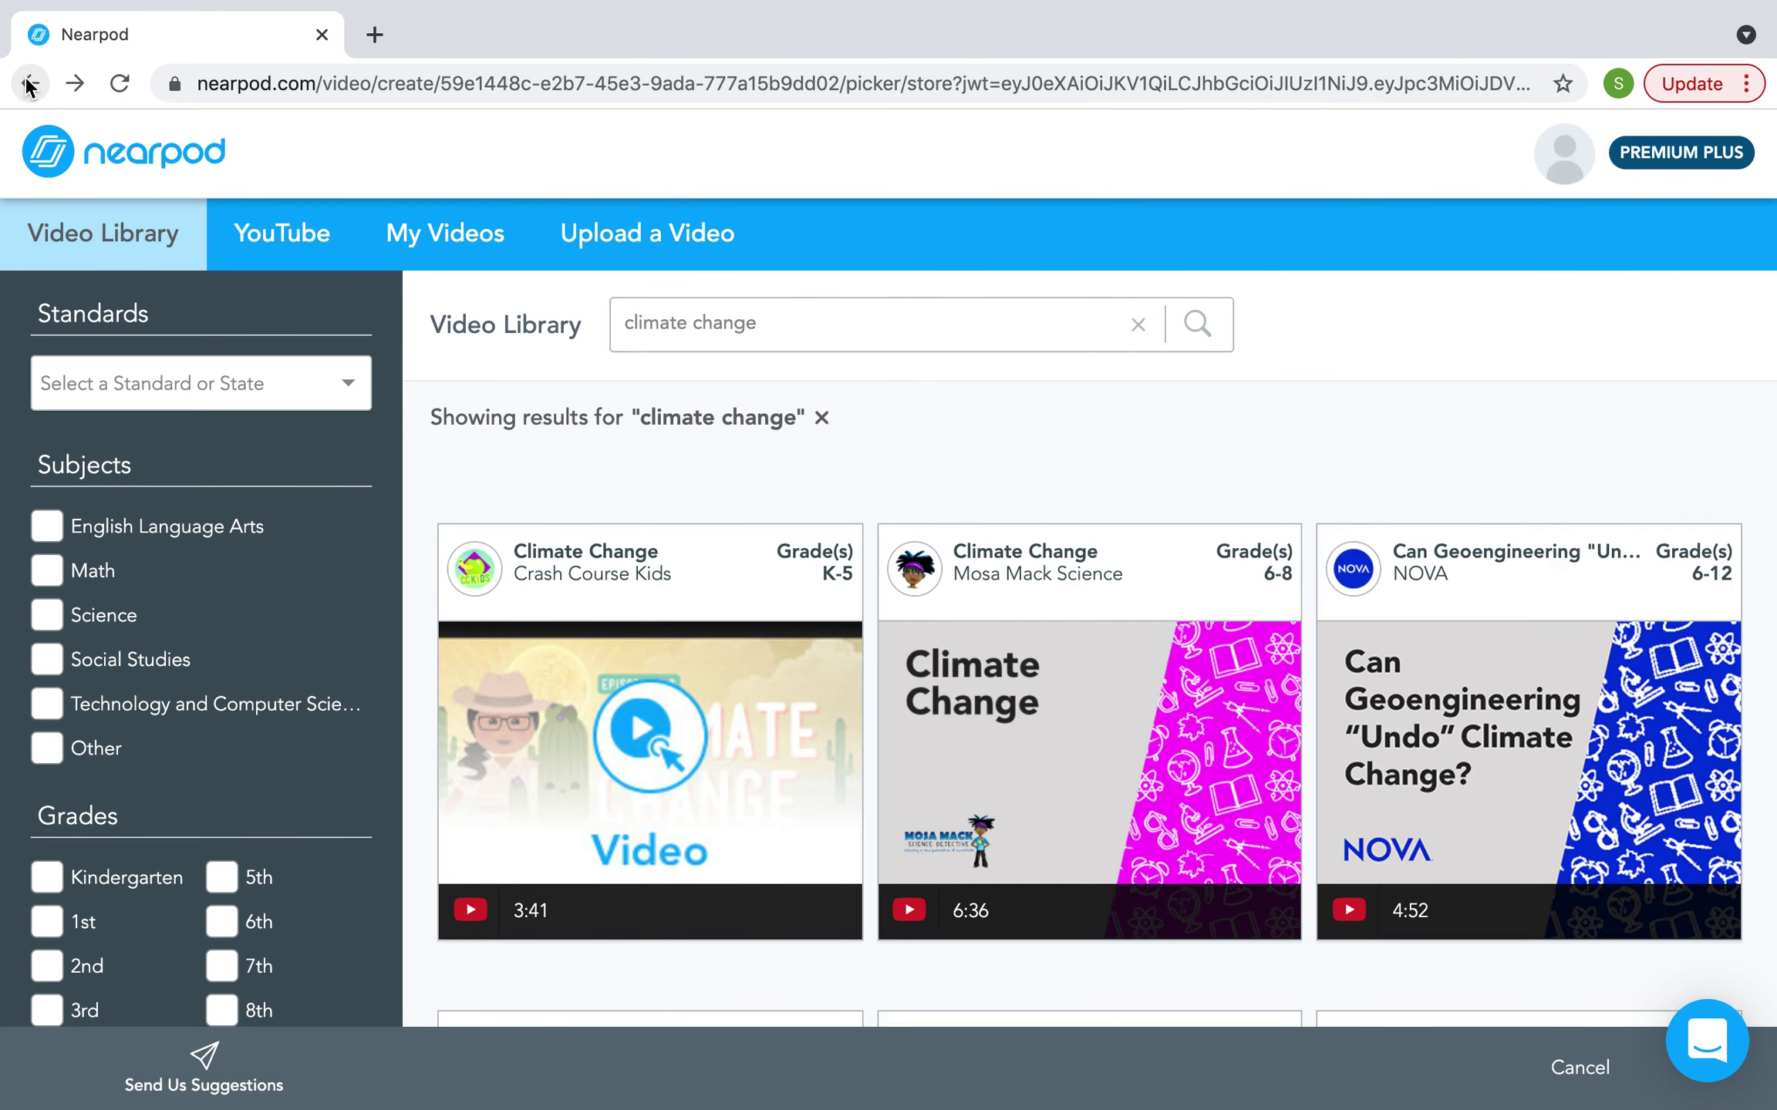
left_click(30, 87)
left_click(31, 87)
left_click(30, 88)
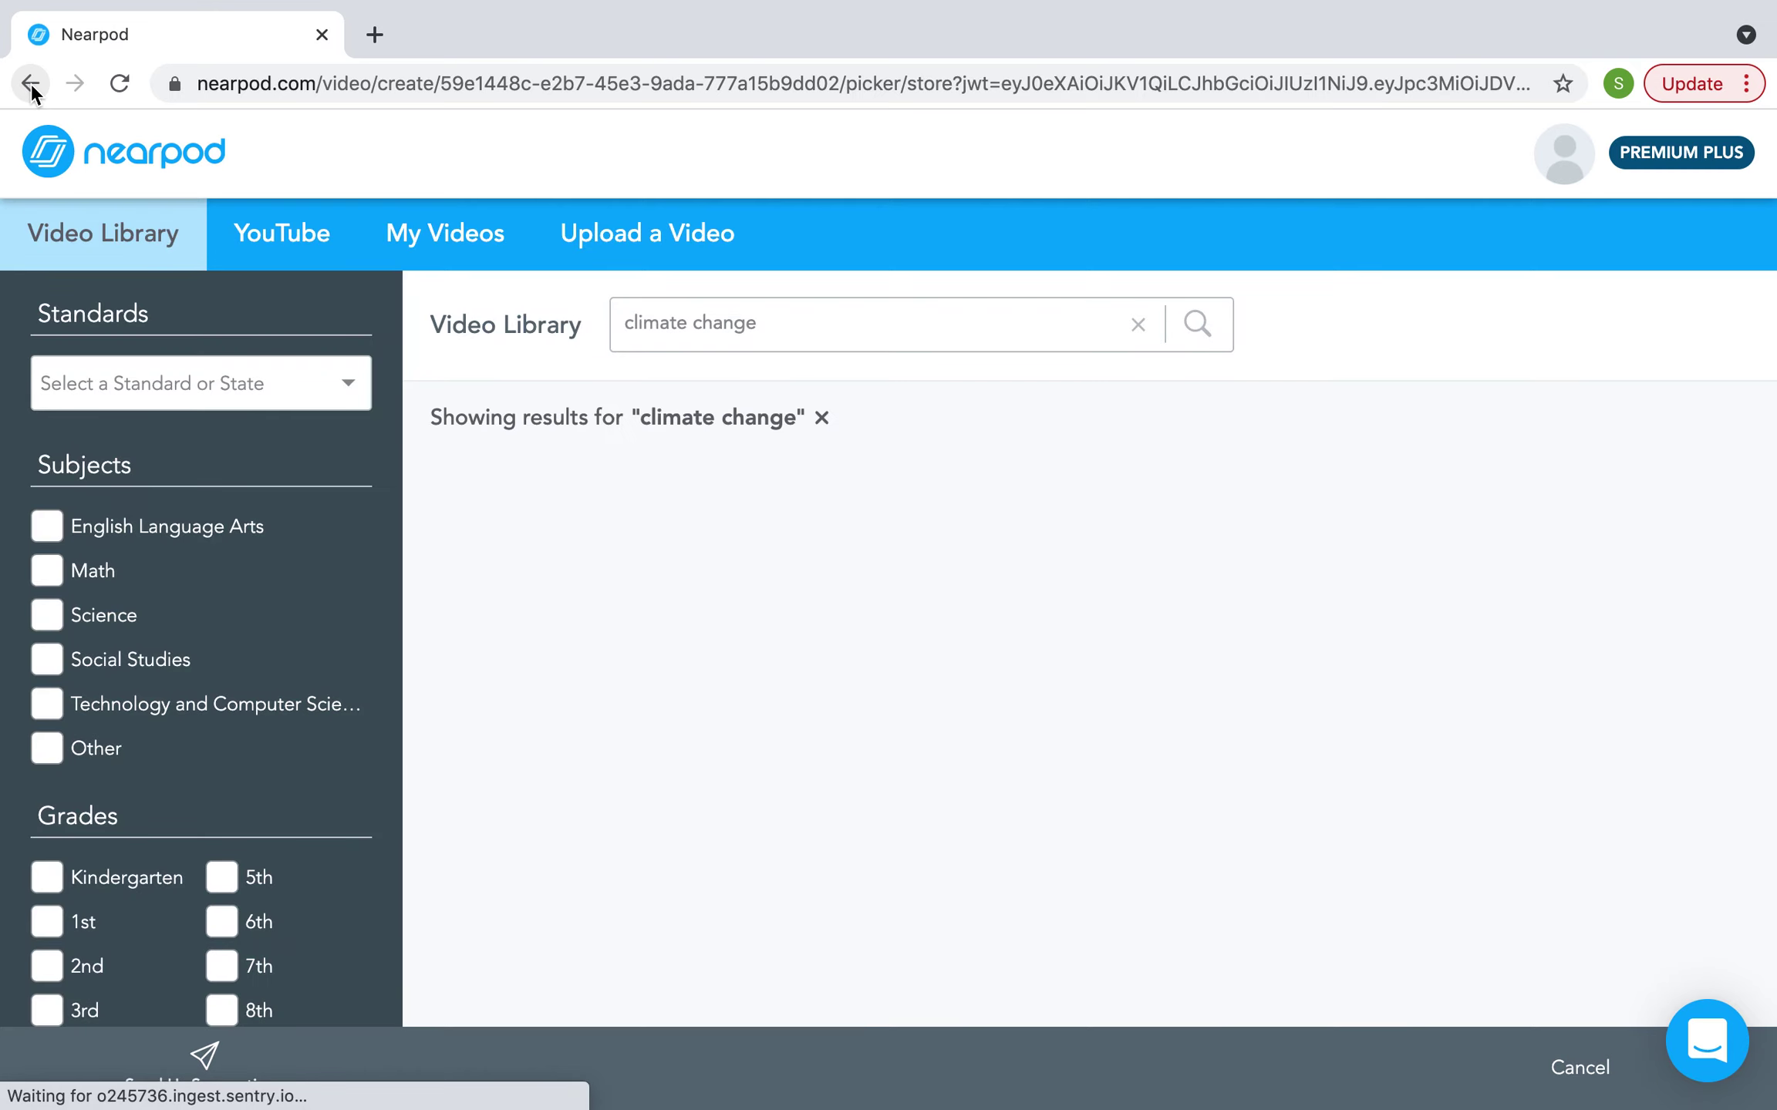
left_click(31, 87)
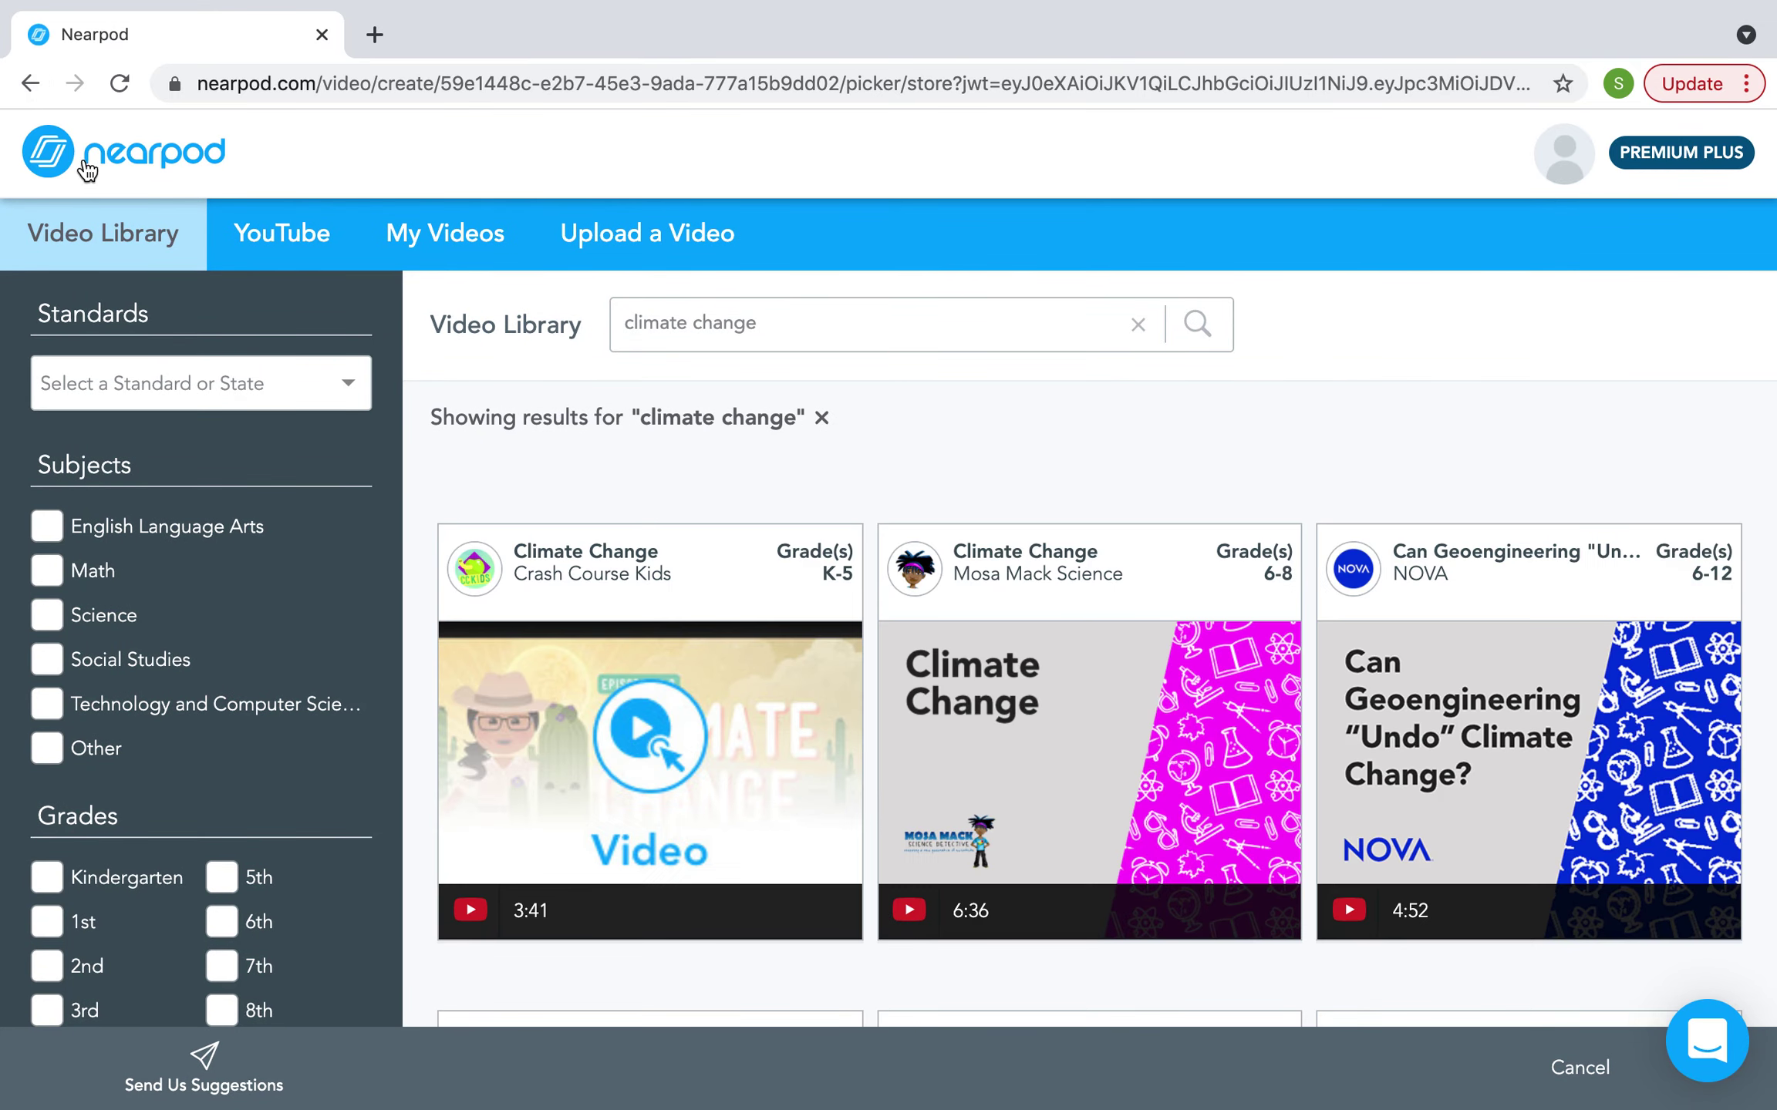
left_click(73, 168)
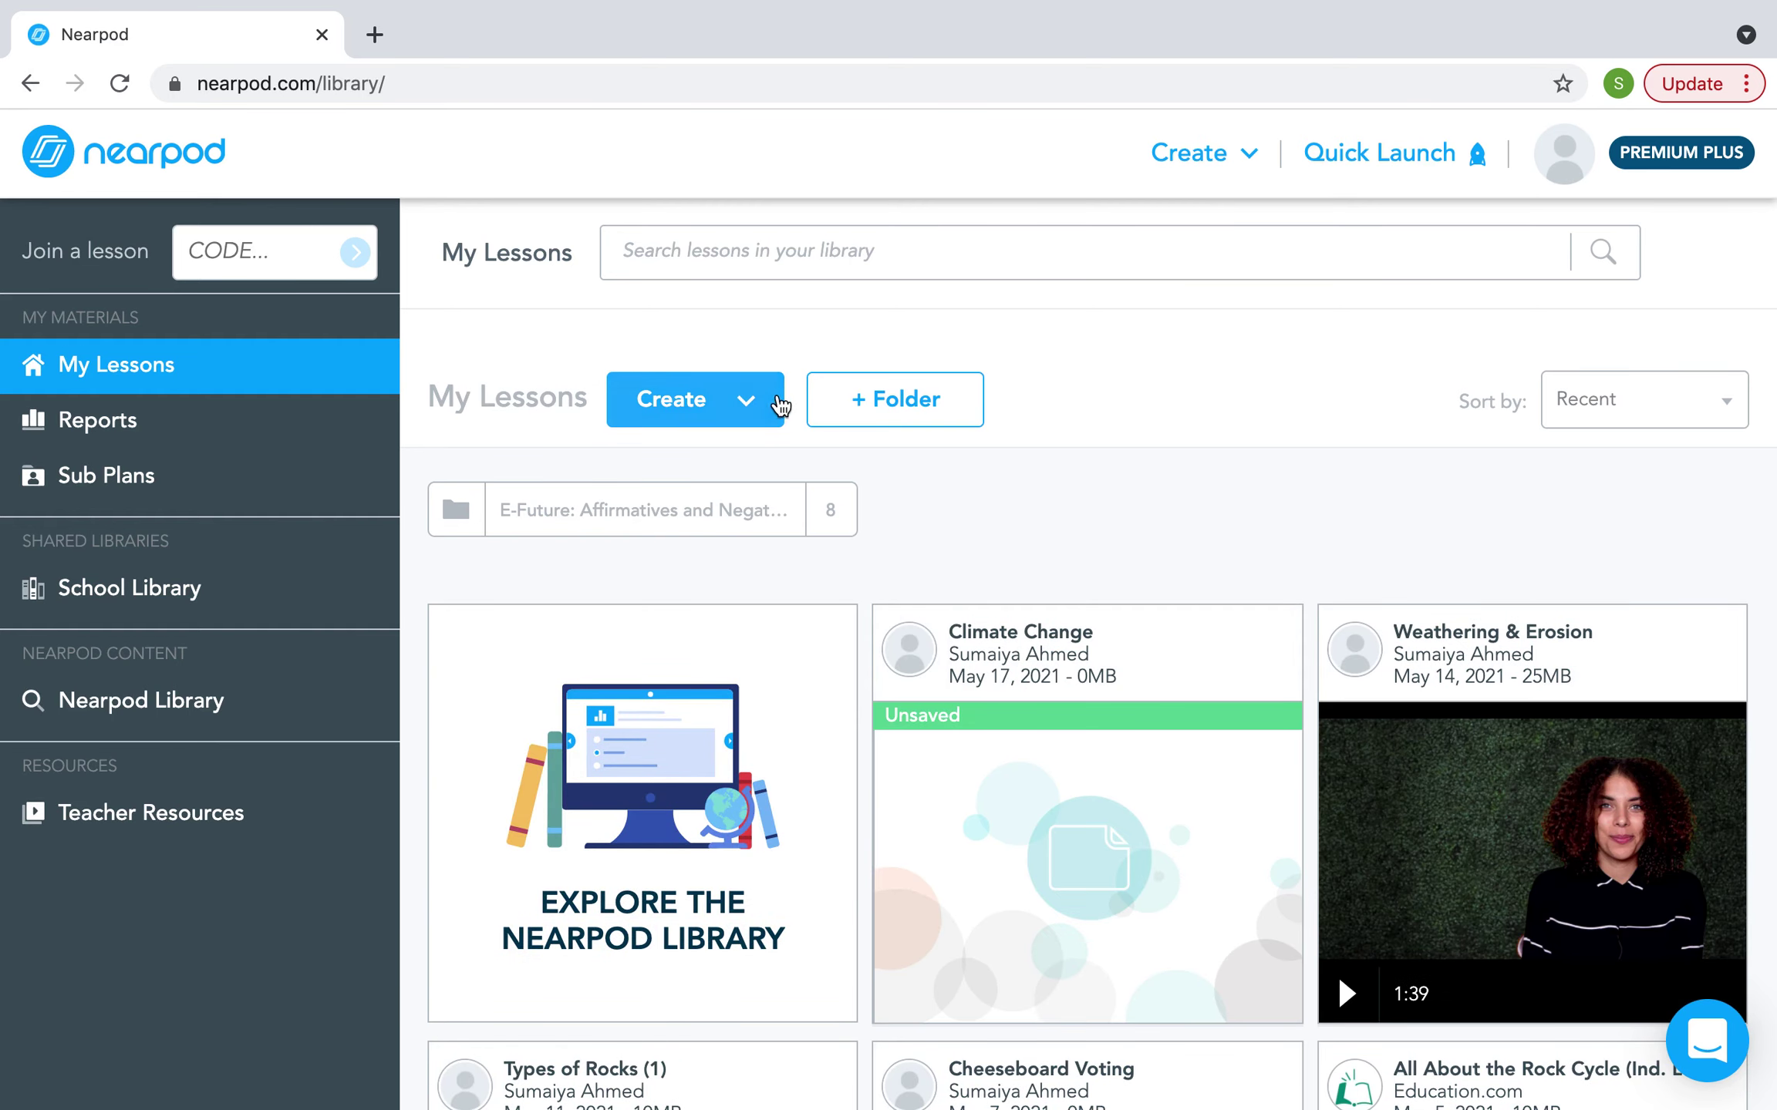
- Open the unsaved Climate Change lesson for editing and add a content slide to it
mouse_move(1203, 853)
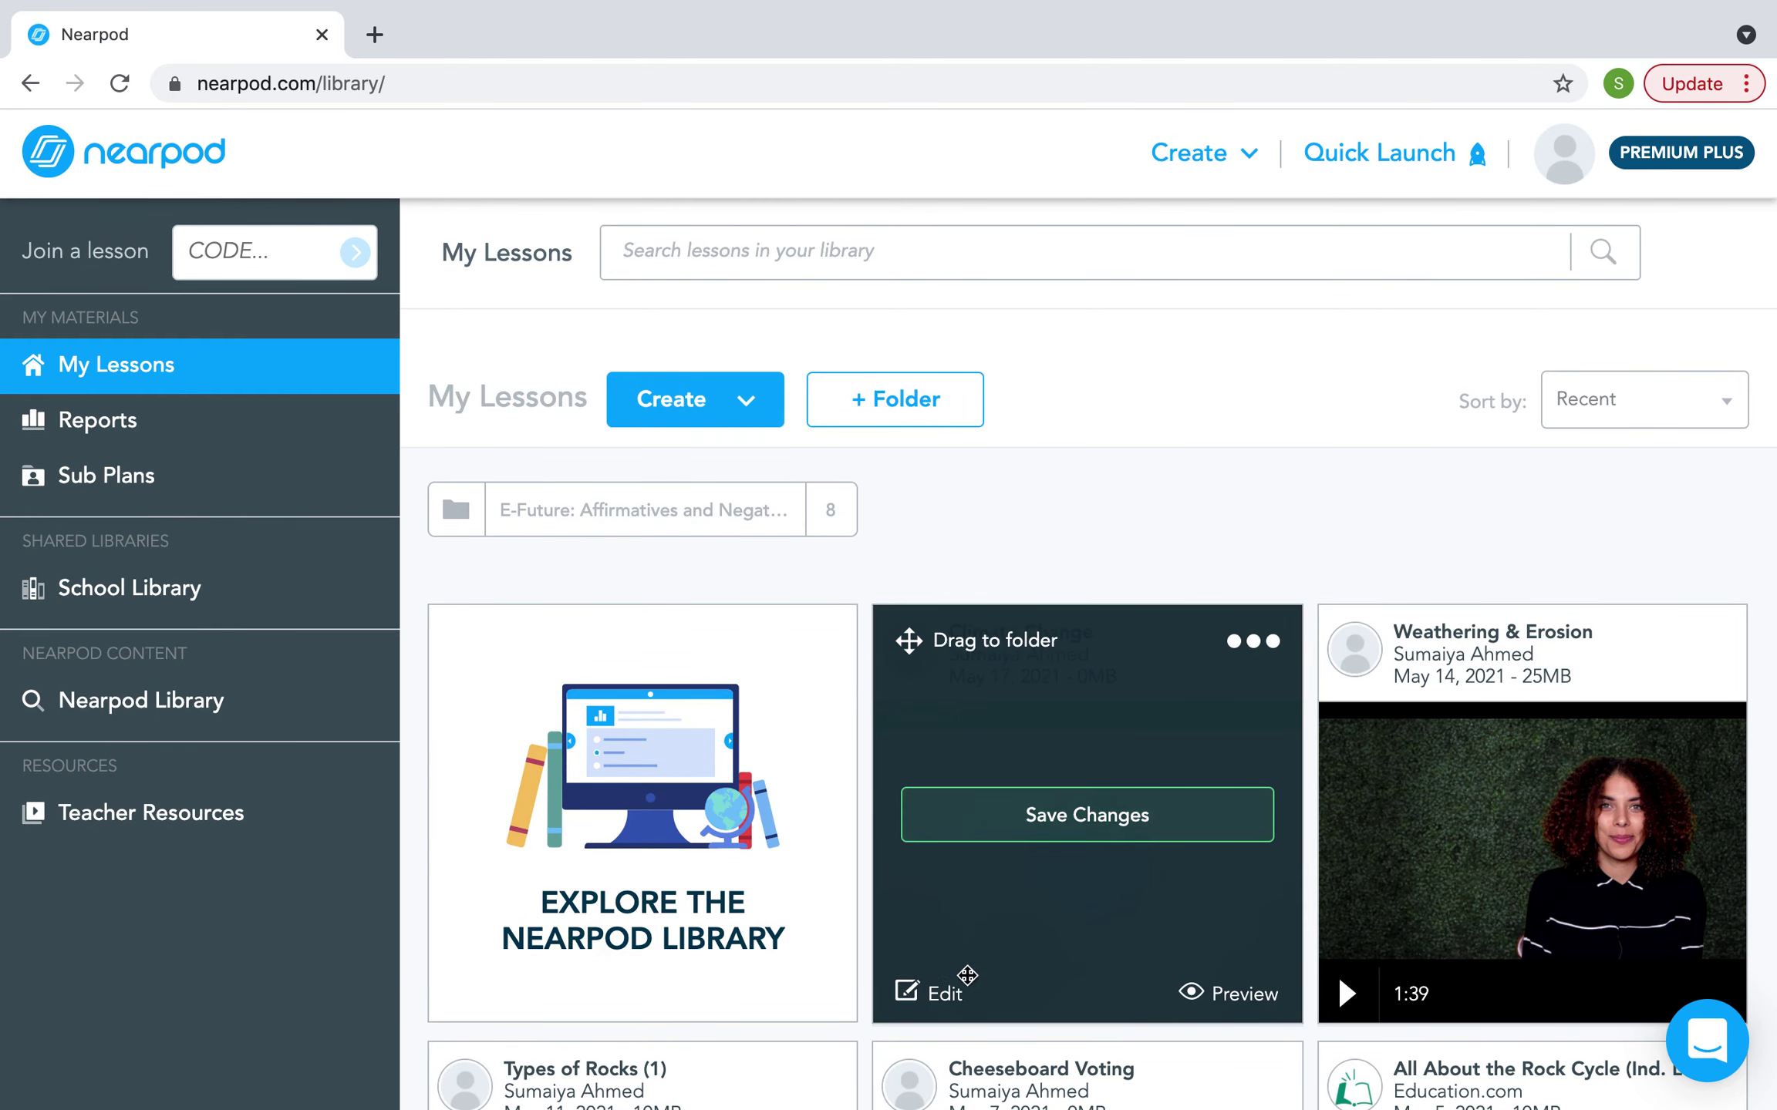
left_click(949, 995)
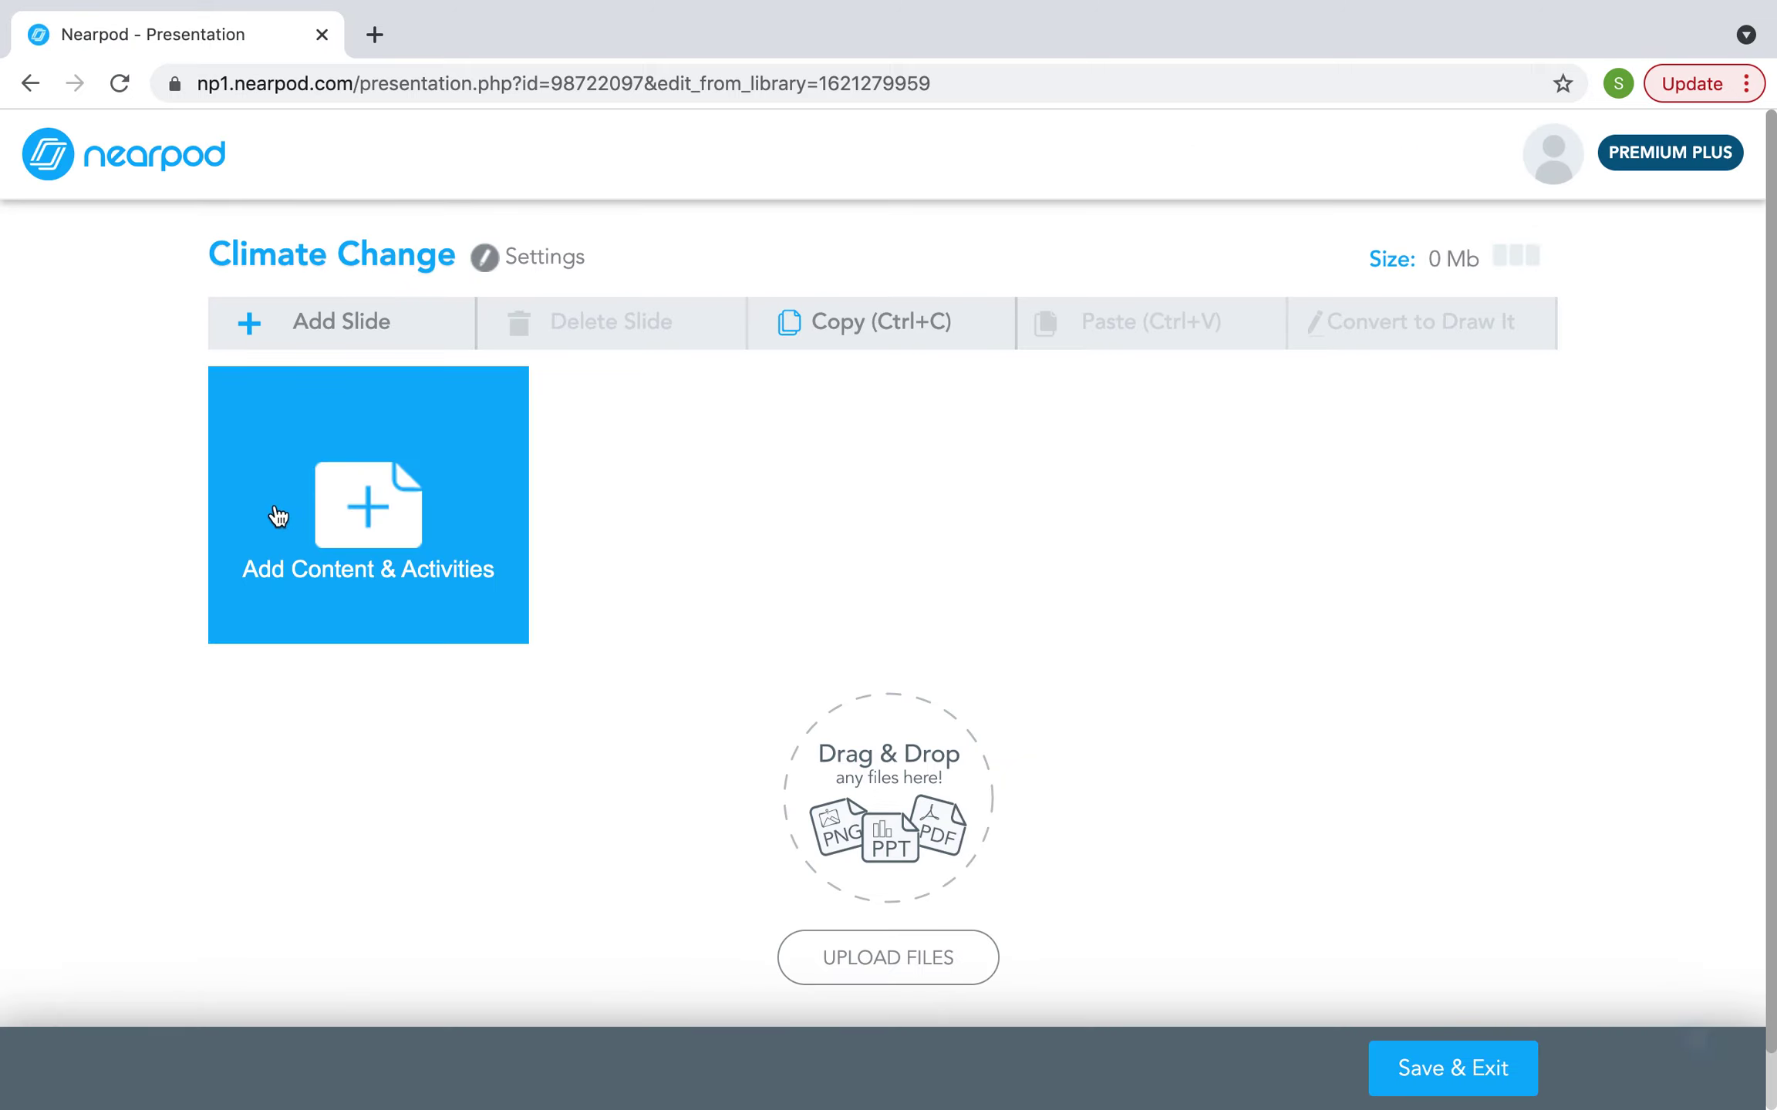
left_click(300, 521)
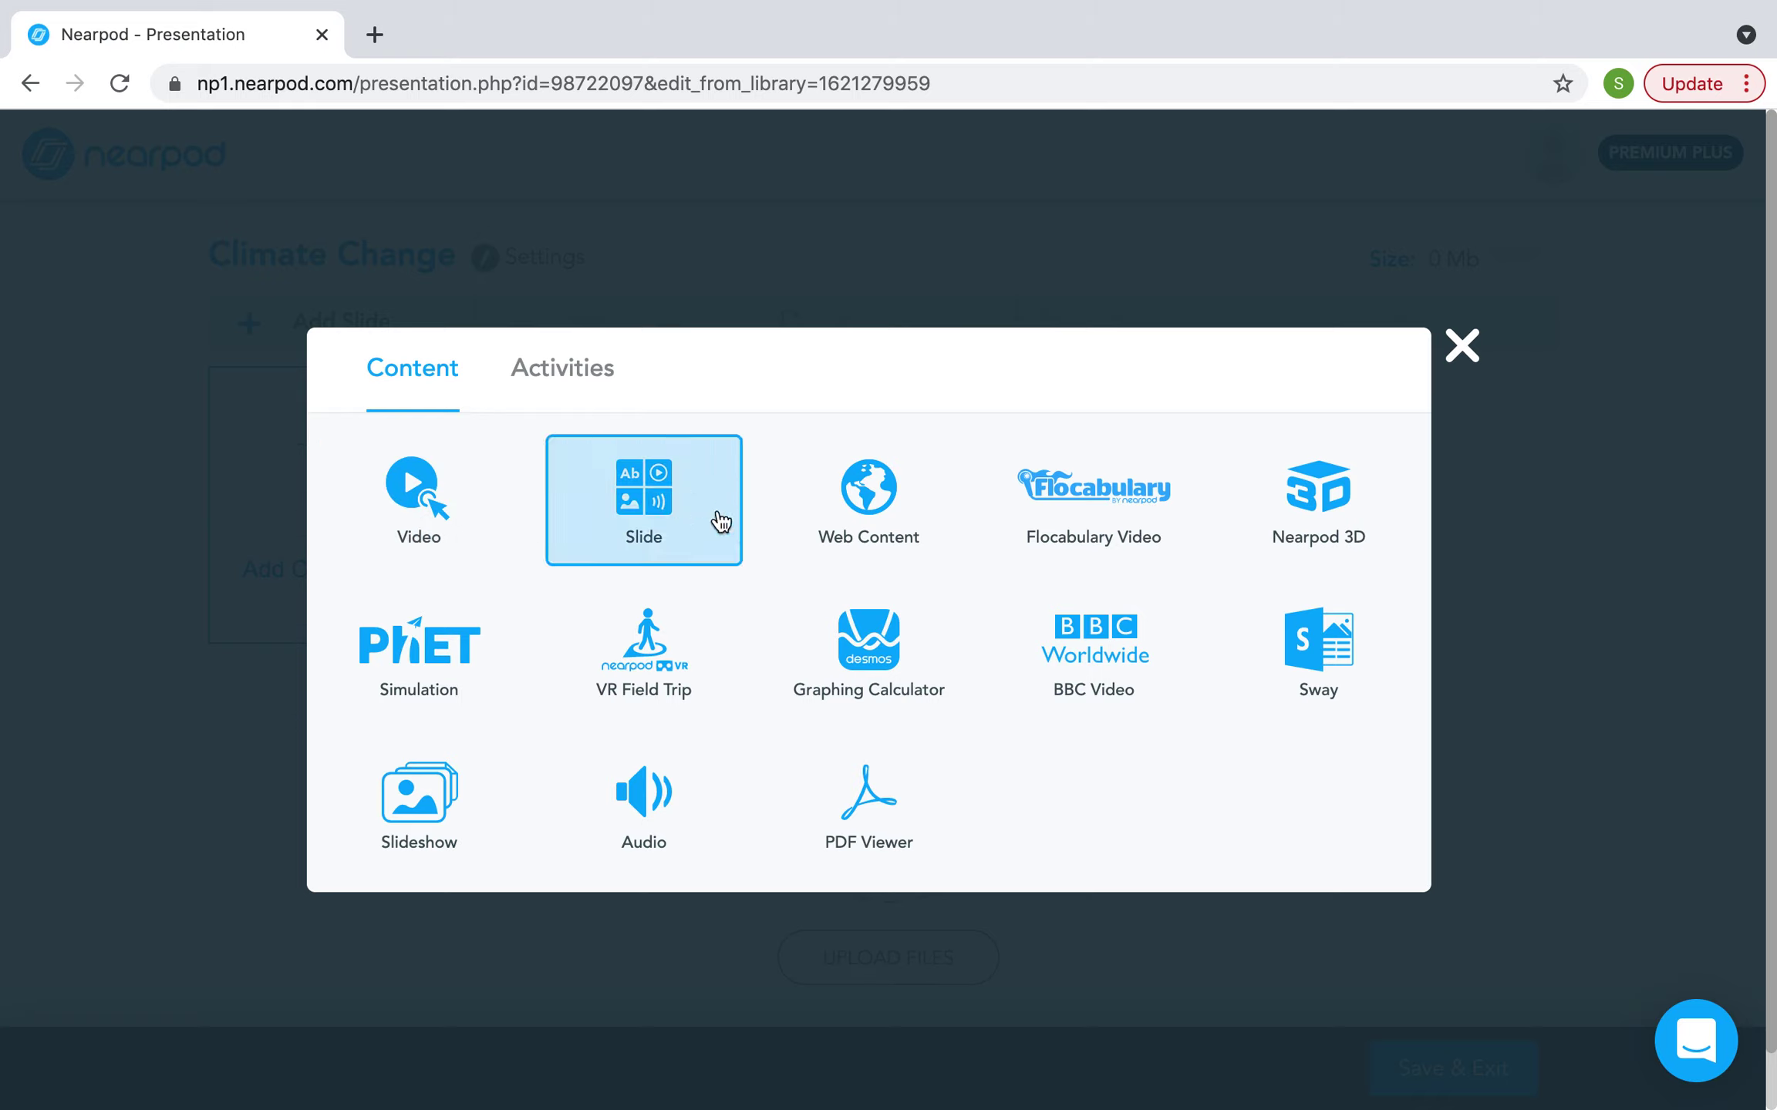
left_click(676, 515)
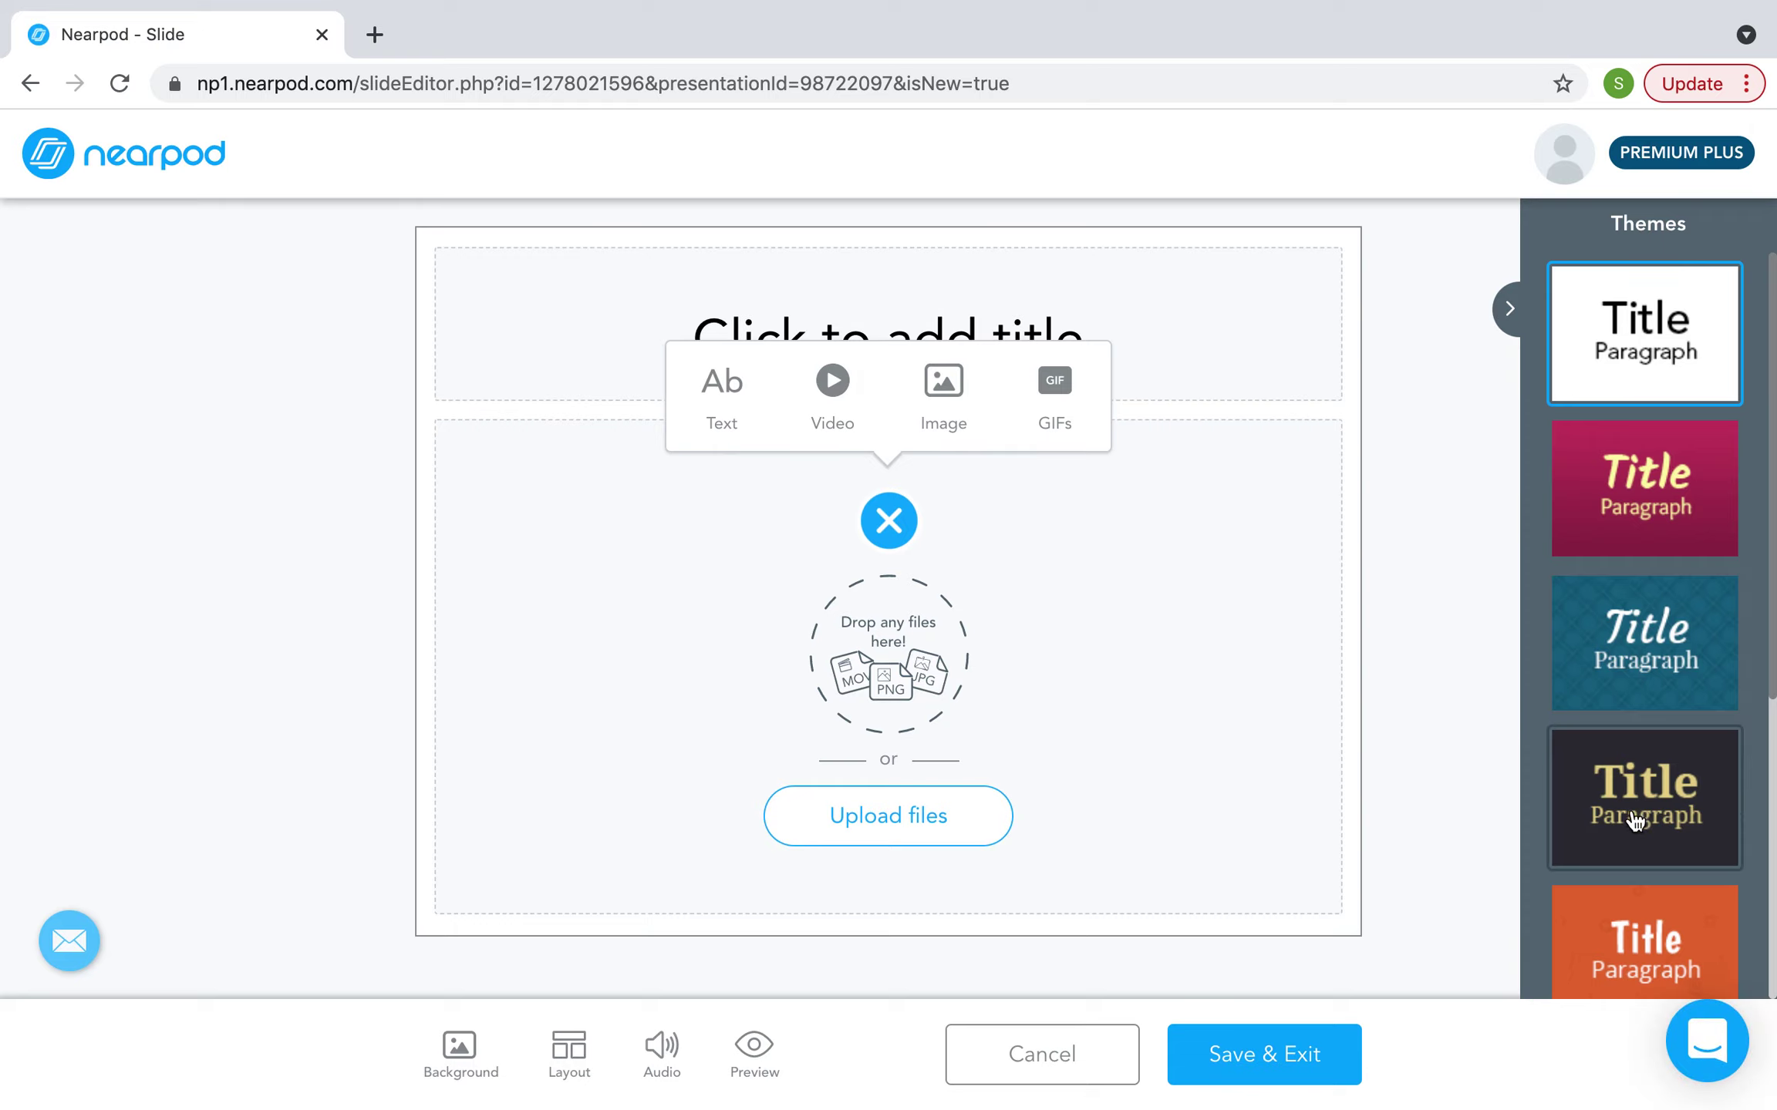
- Apply the orange theme to the slide and look at the content types available for its body
scroll(1652, 746, "down", 5)
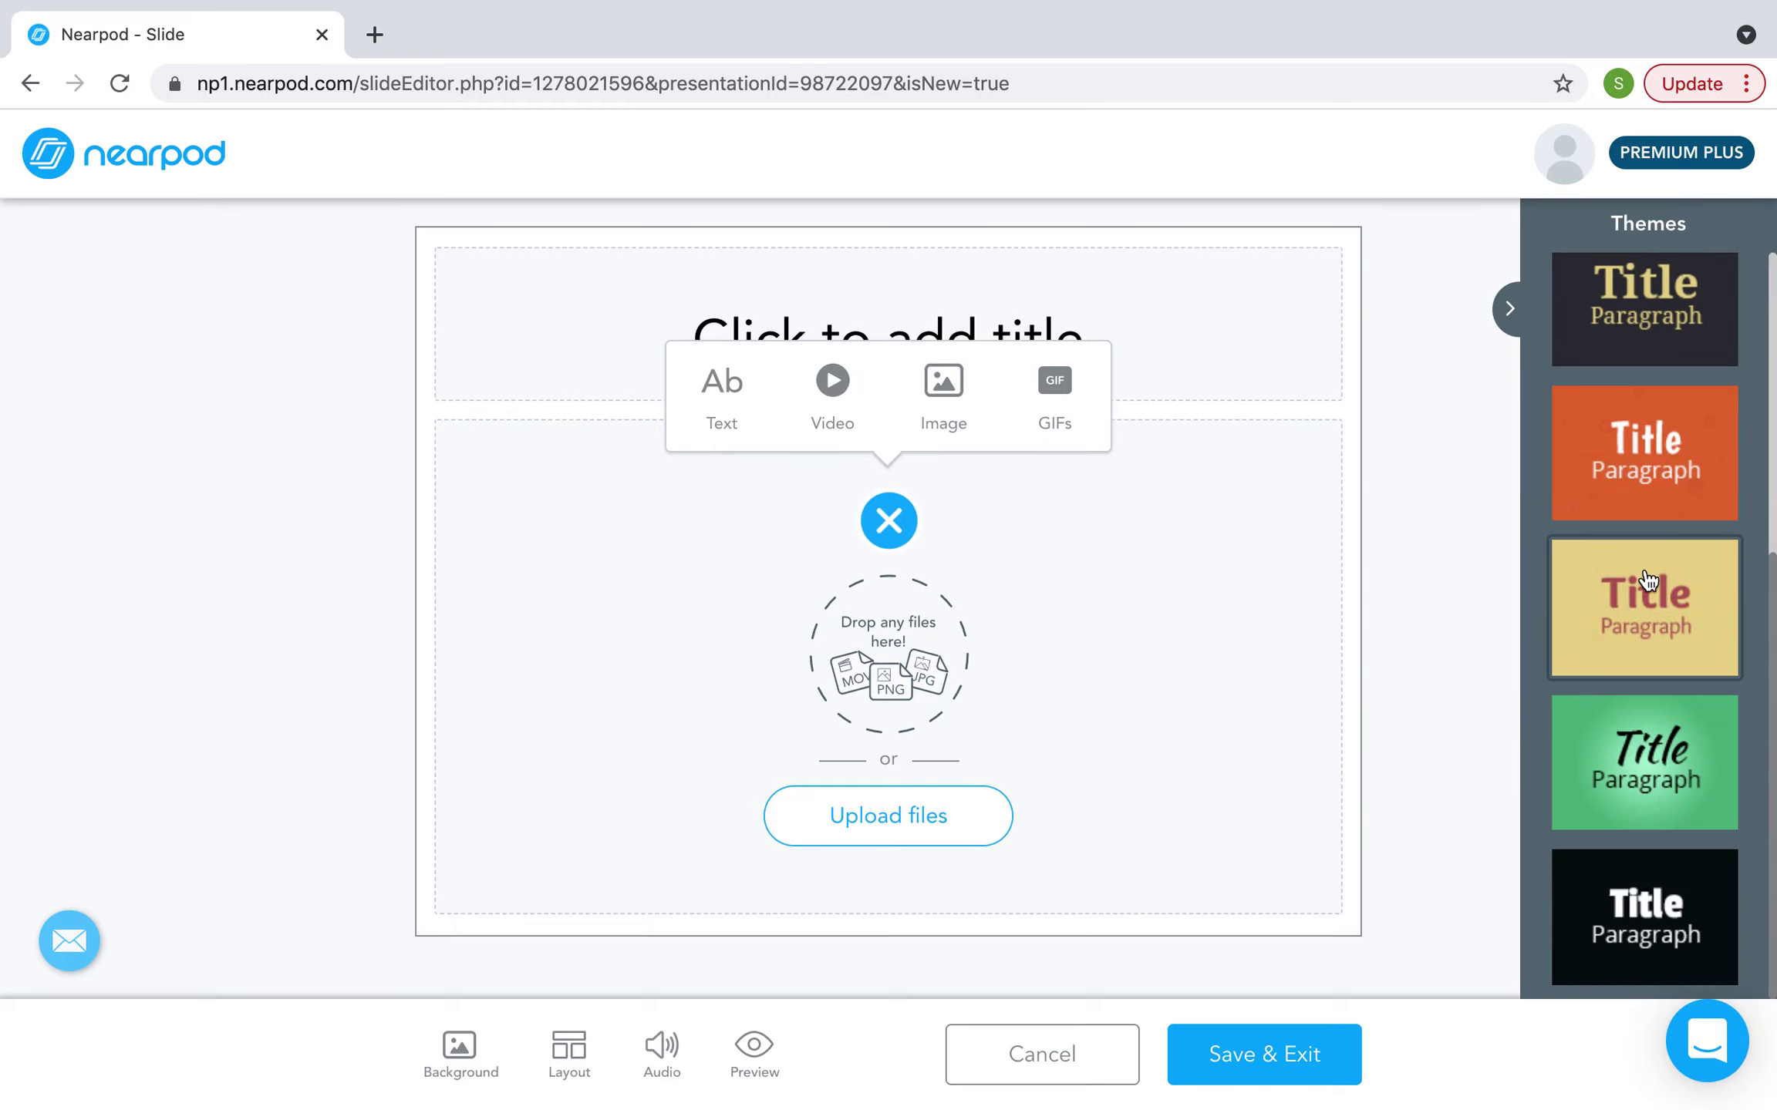
left_click(1645, 486)
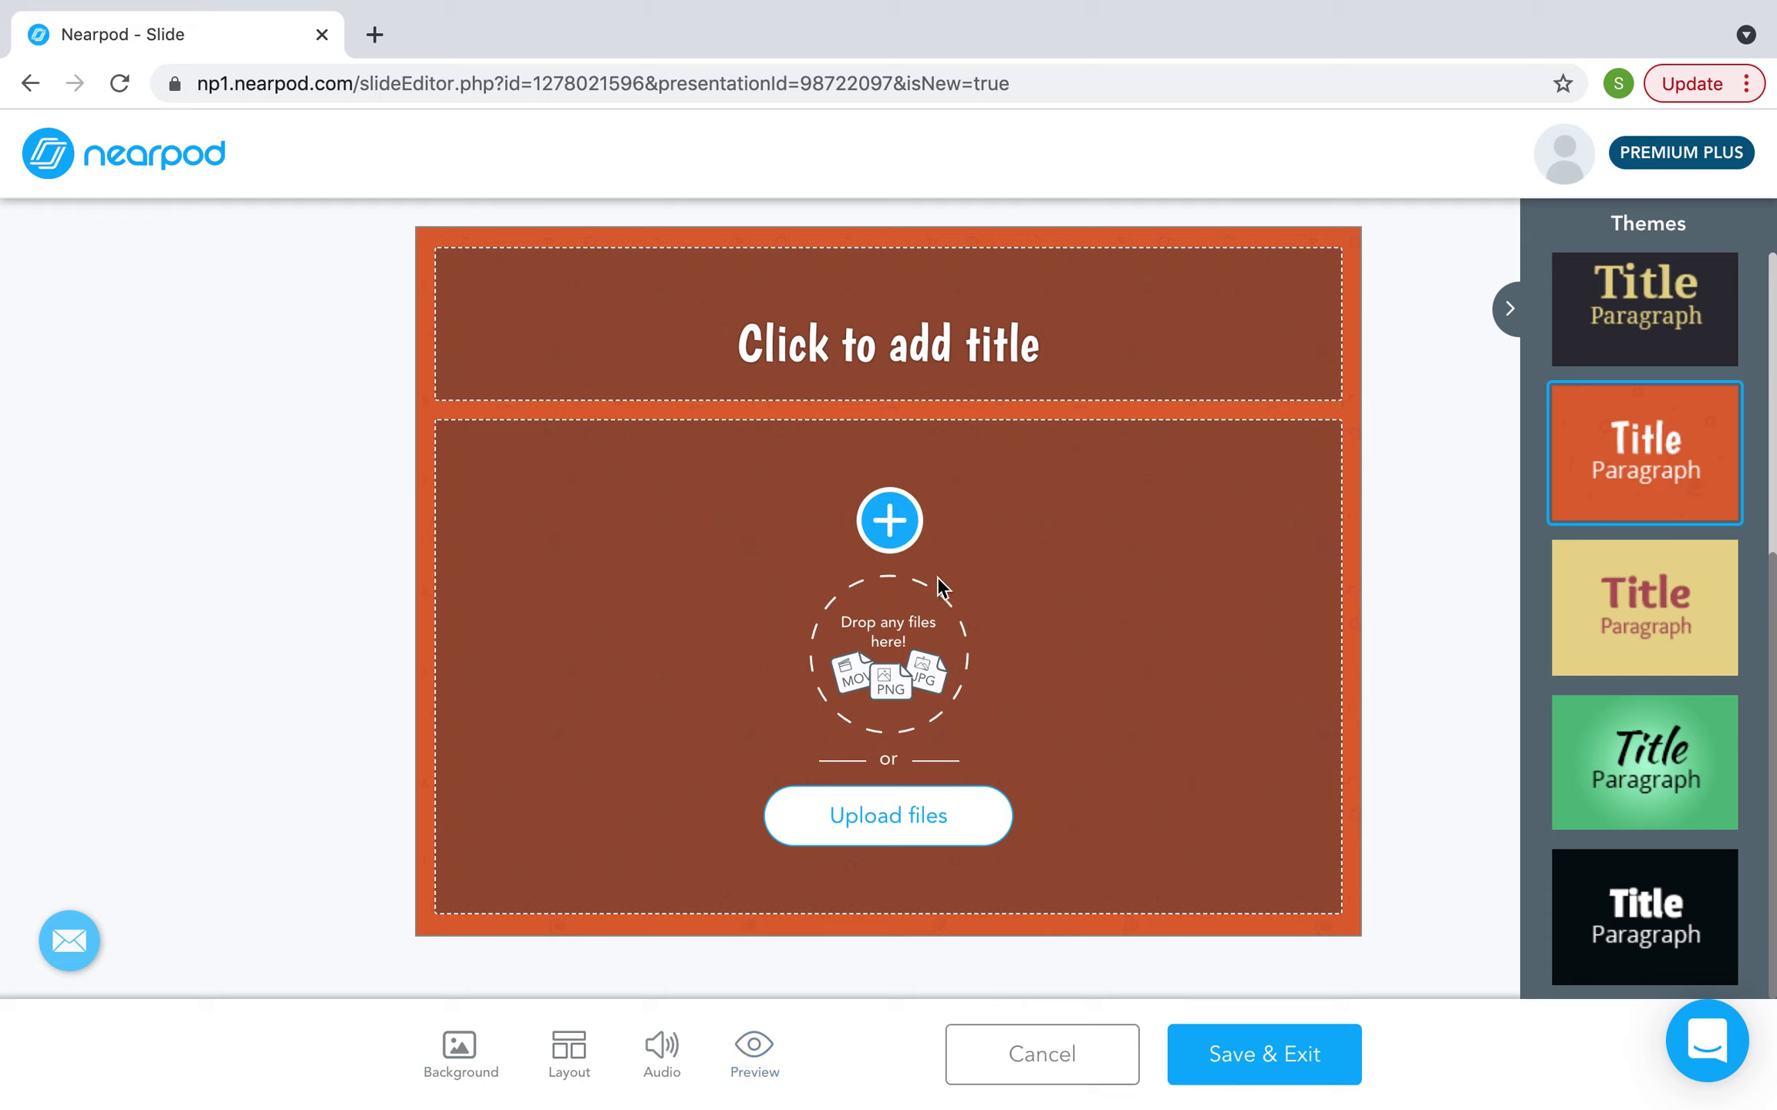
left_click(887, 518)
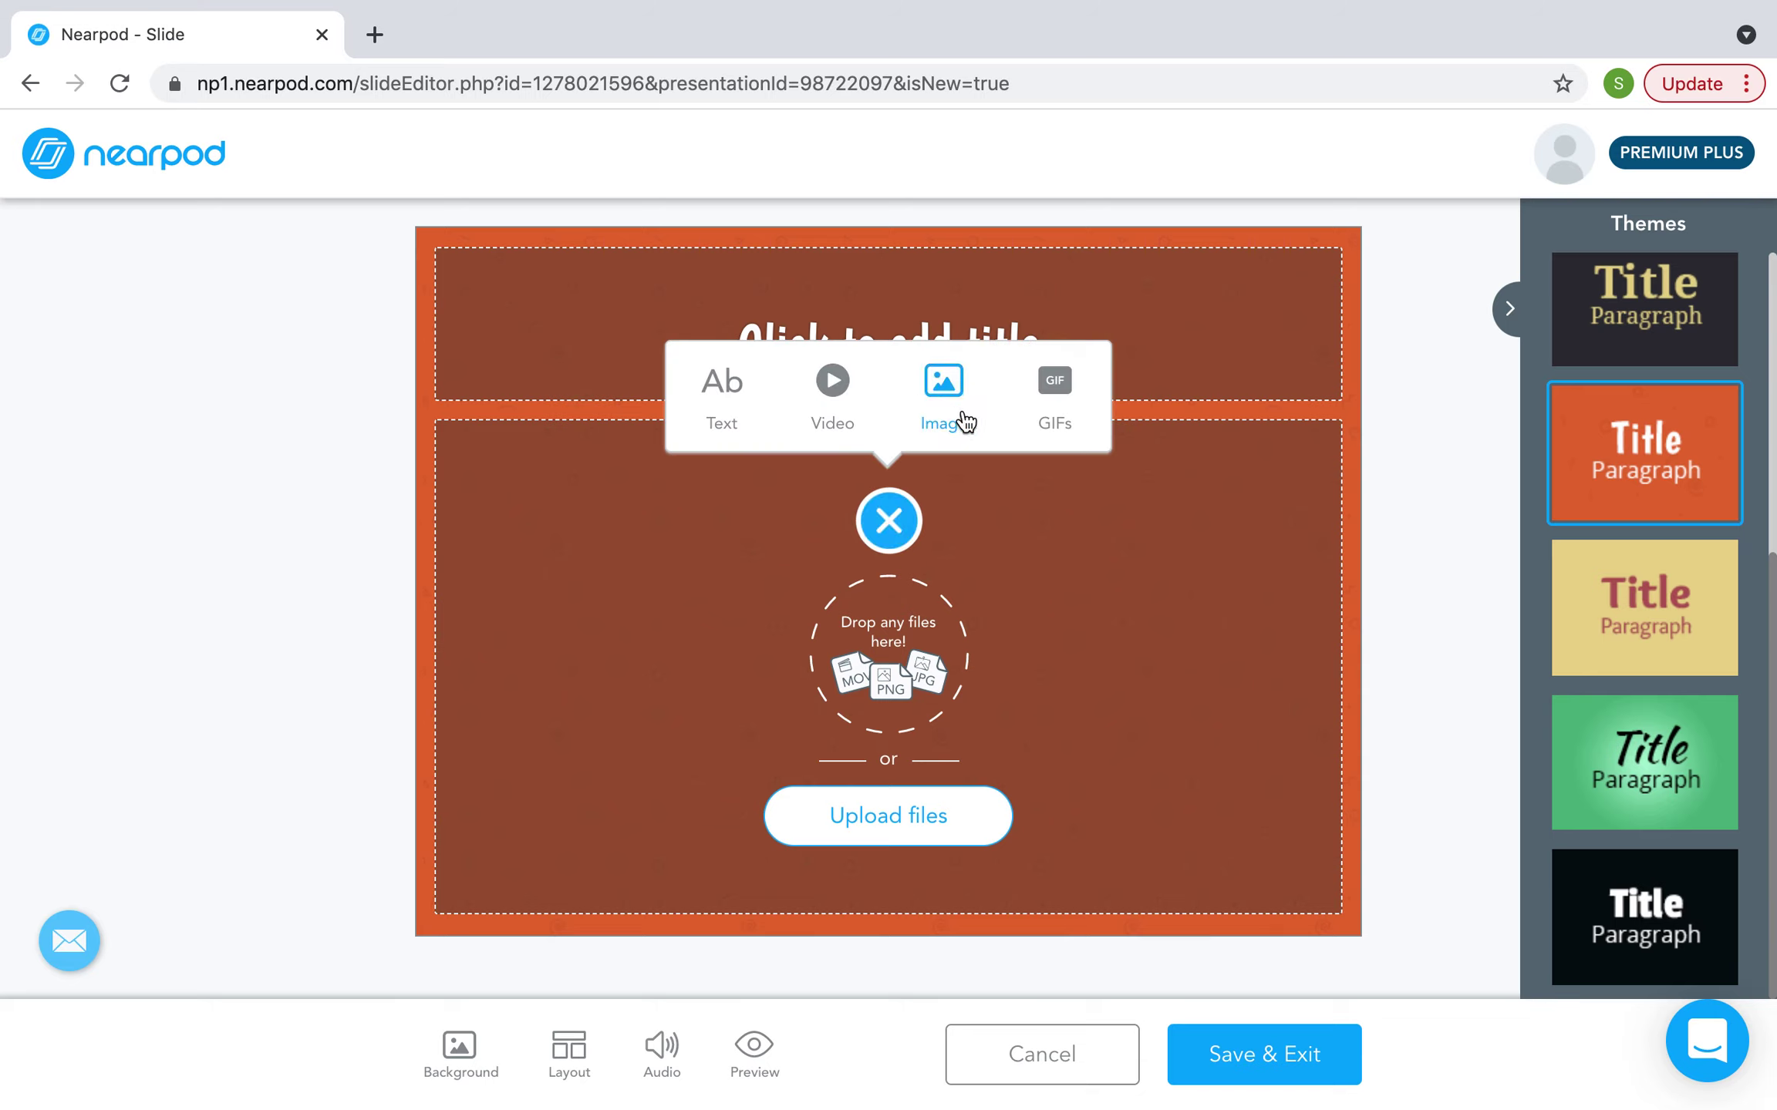
left_click(1115, 584)
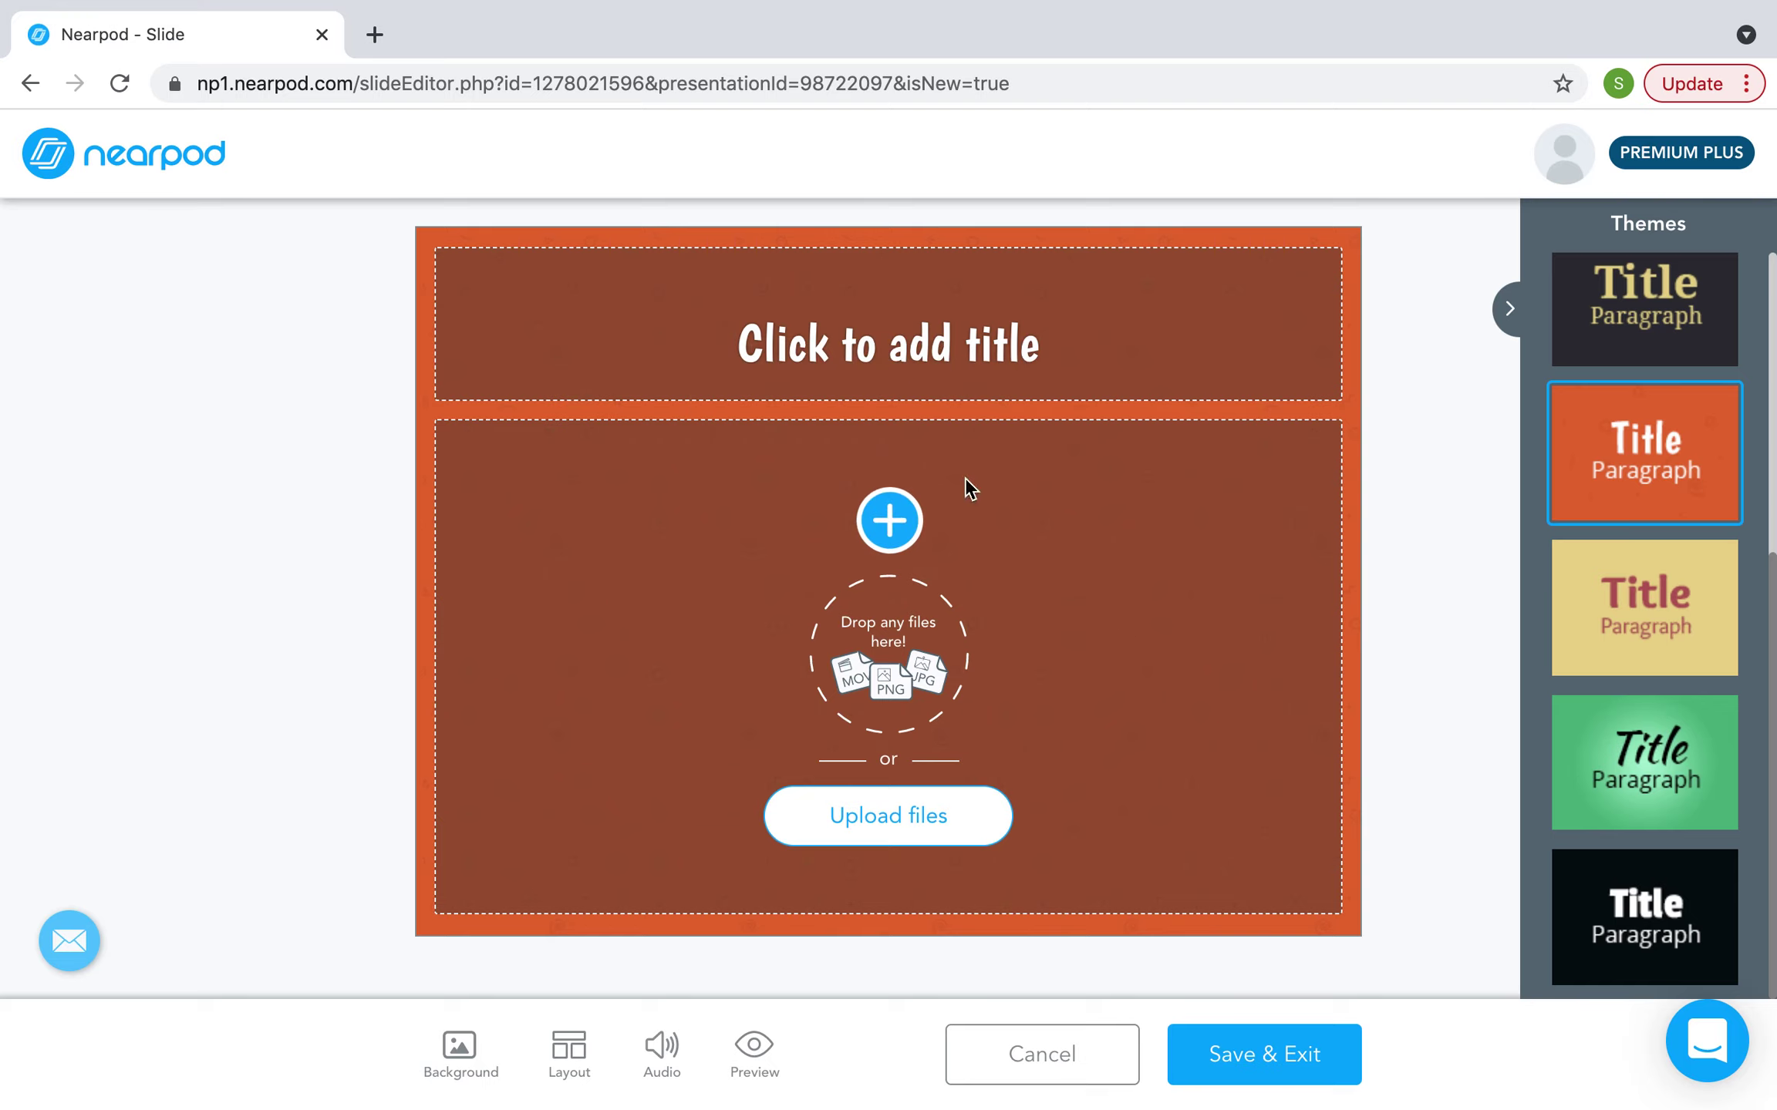
- Title the new slide "Slide 1" and save it to the lesson, accepting the lesson theme change
left_click(941, 324)
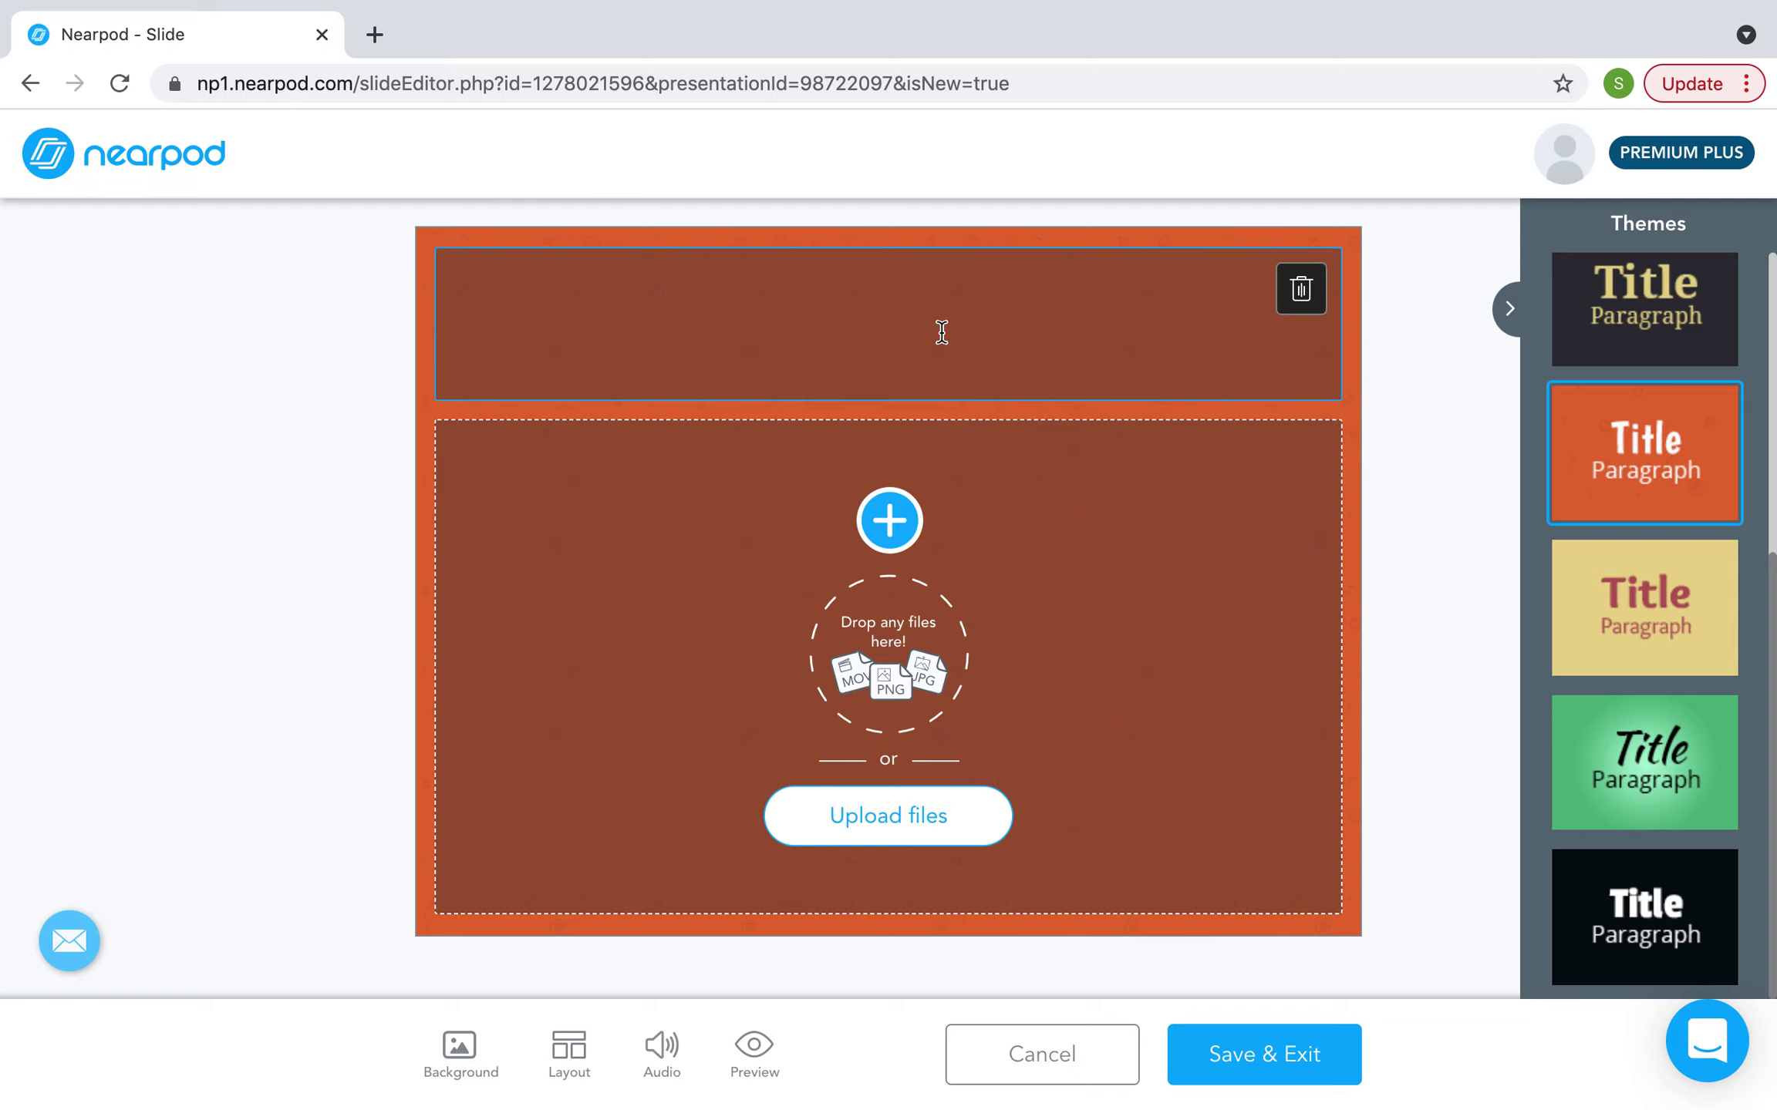
type("Slide 1")
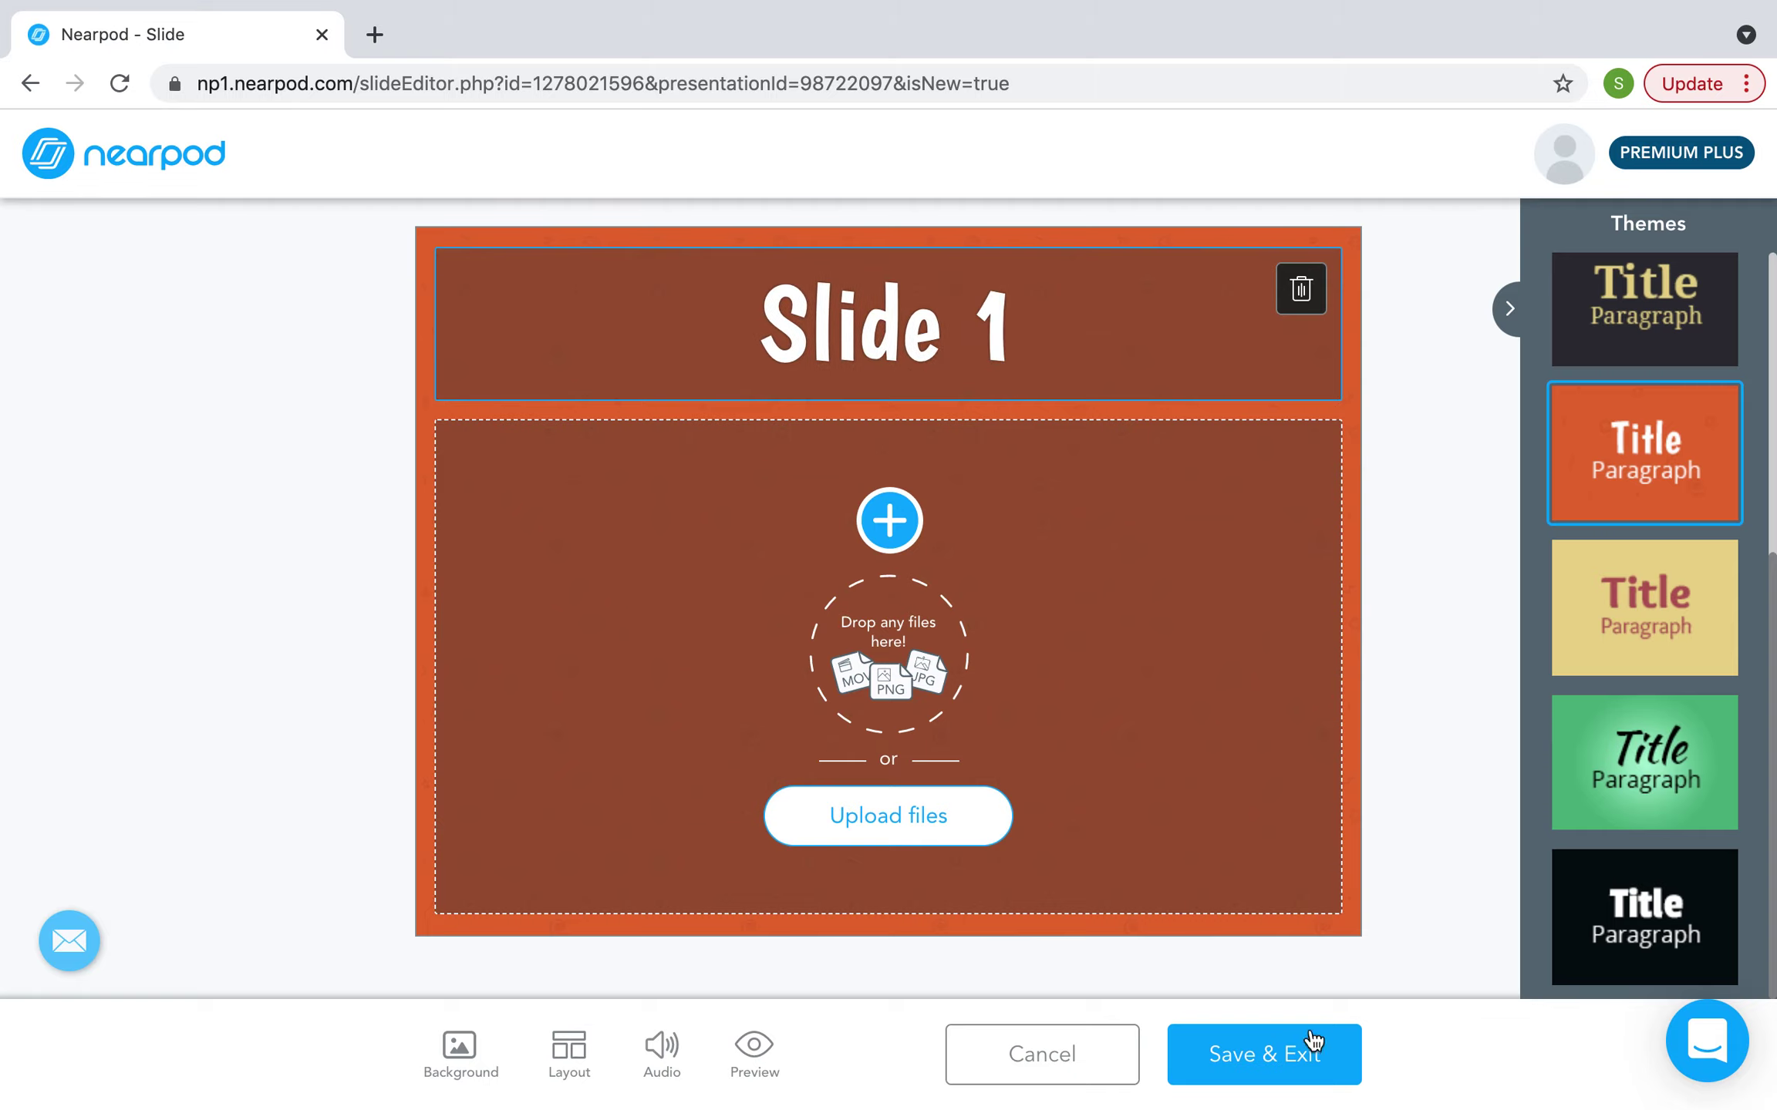
left_click(1313, 1042)
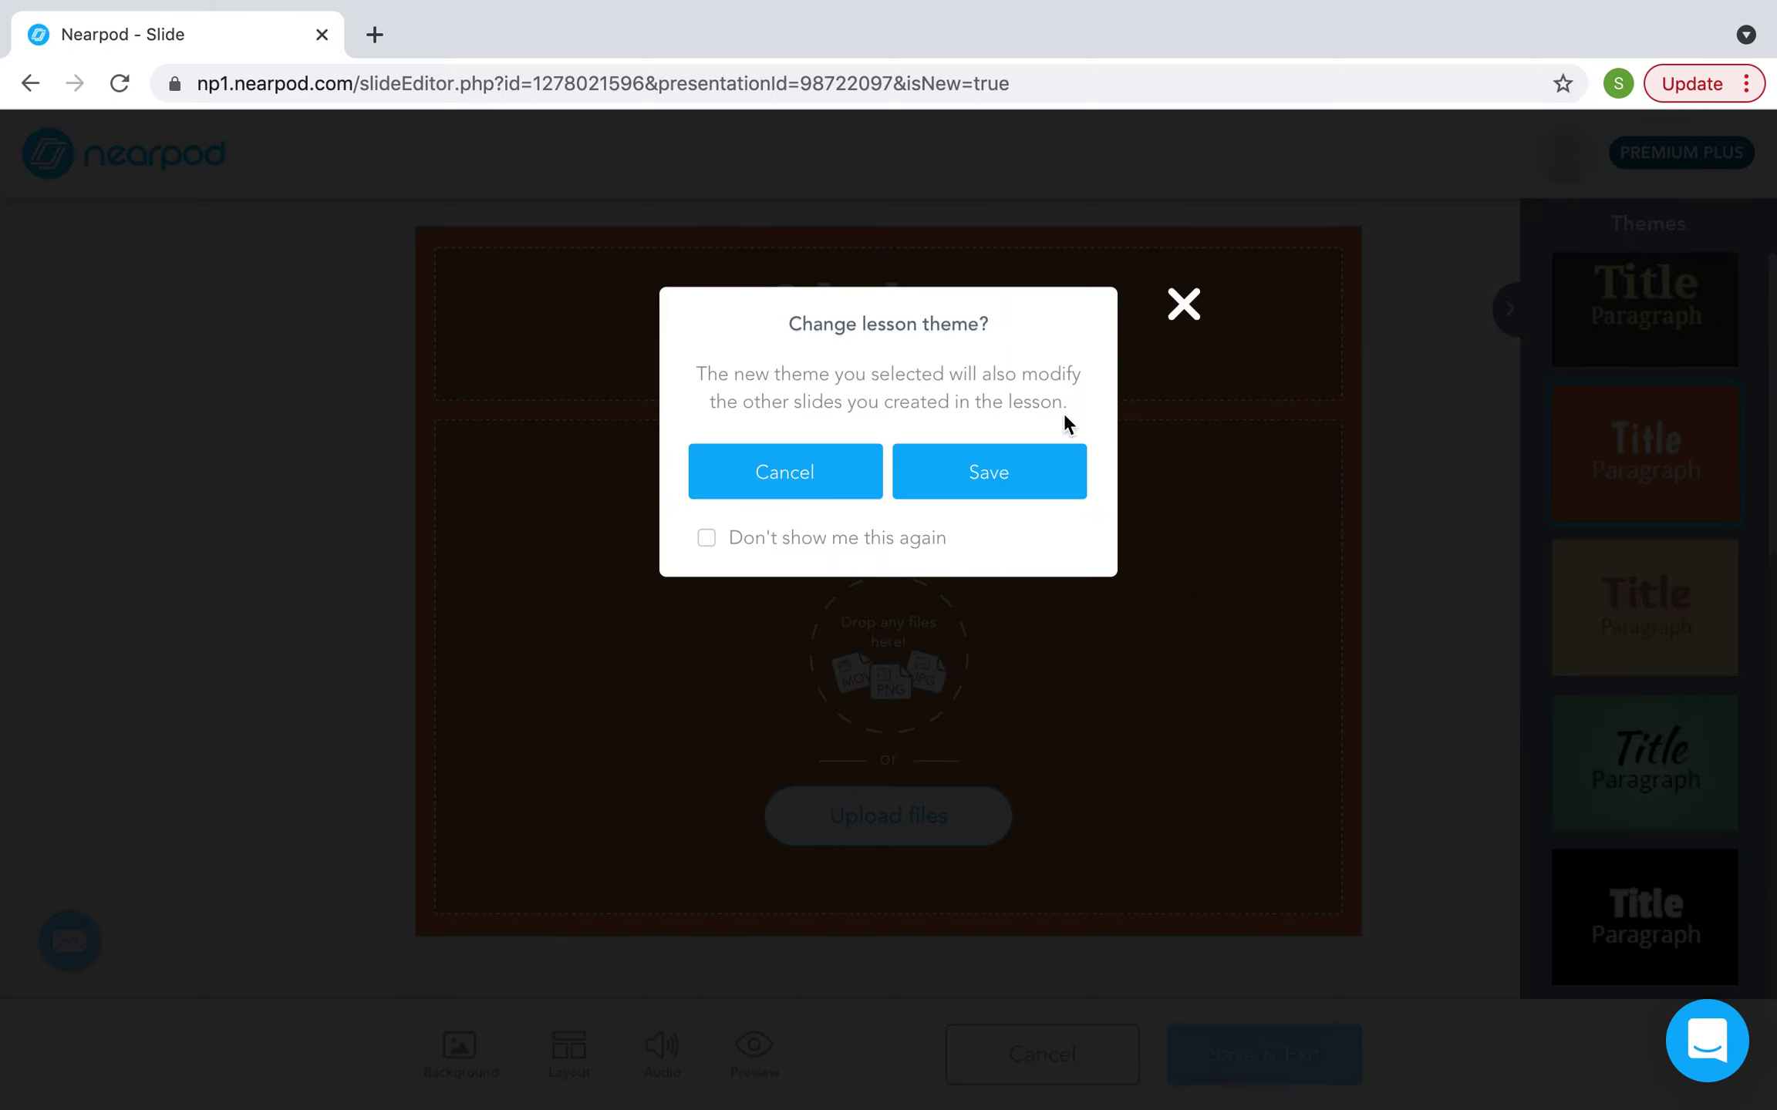
left_click(1012, 473)
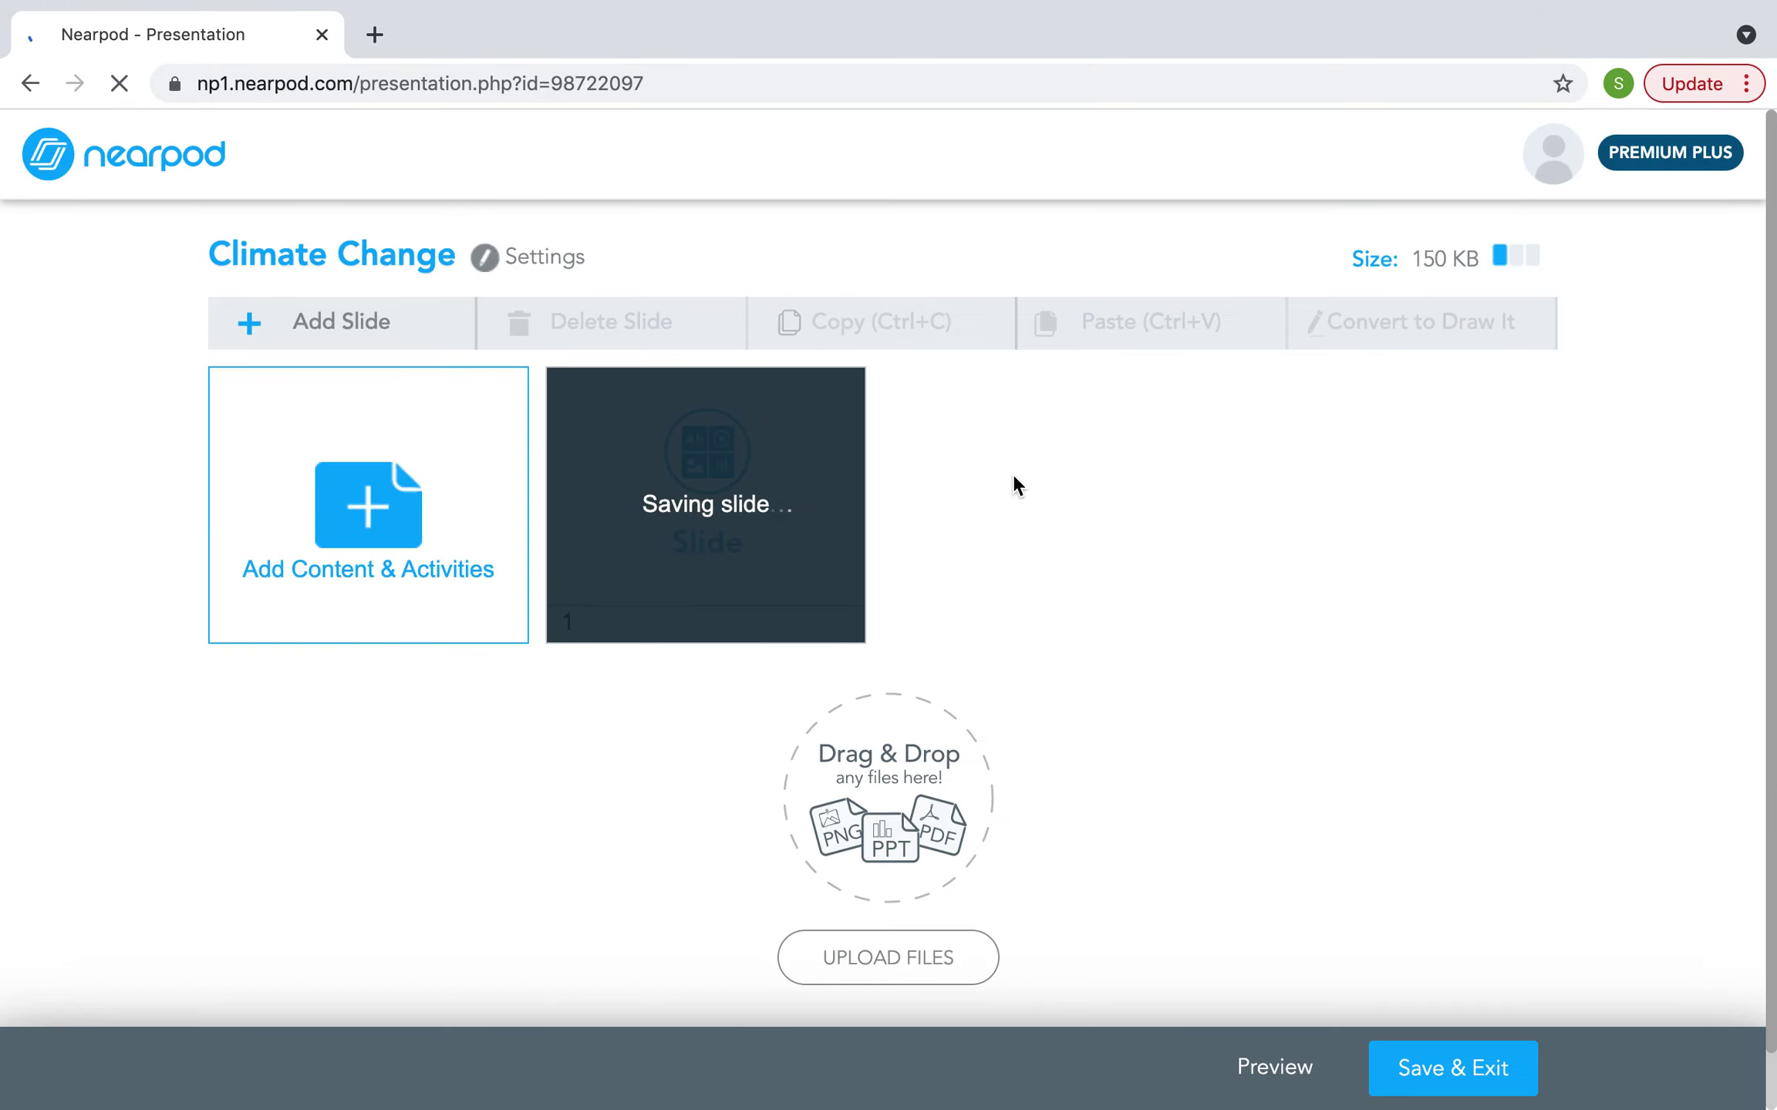
left_click(754, 587)
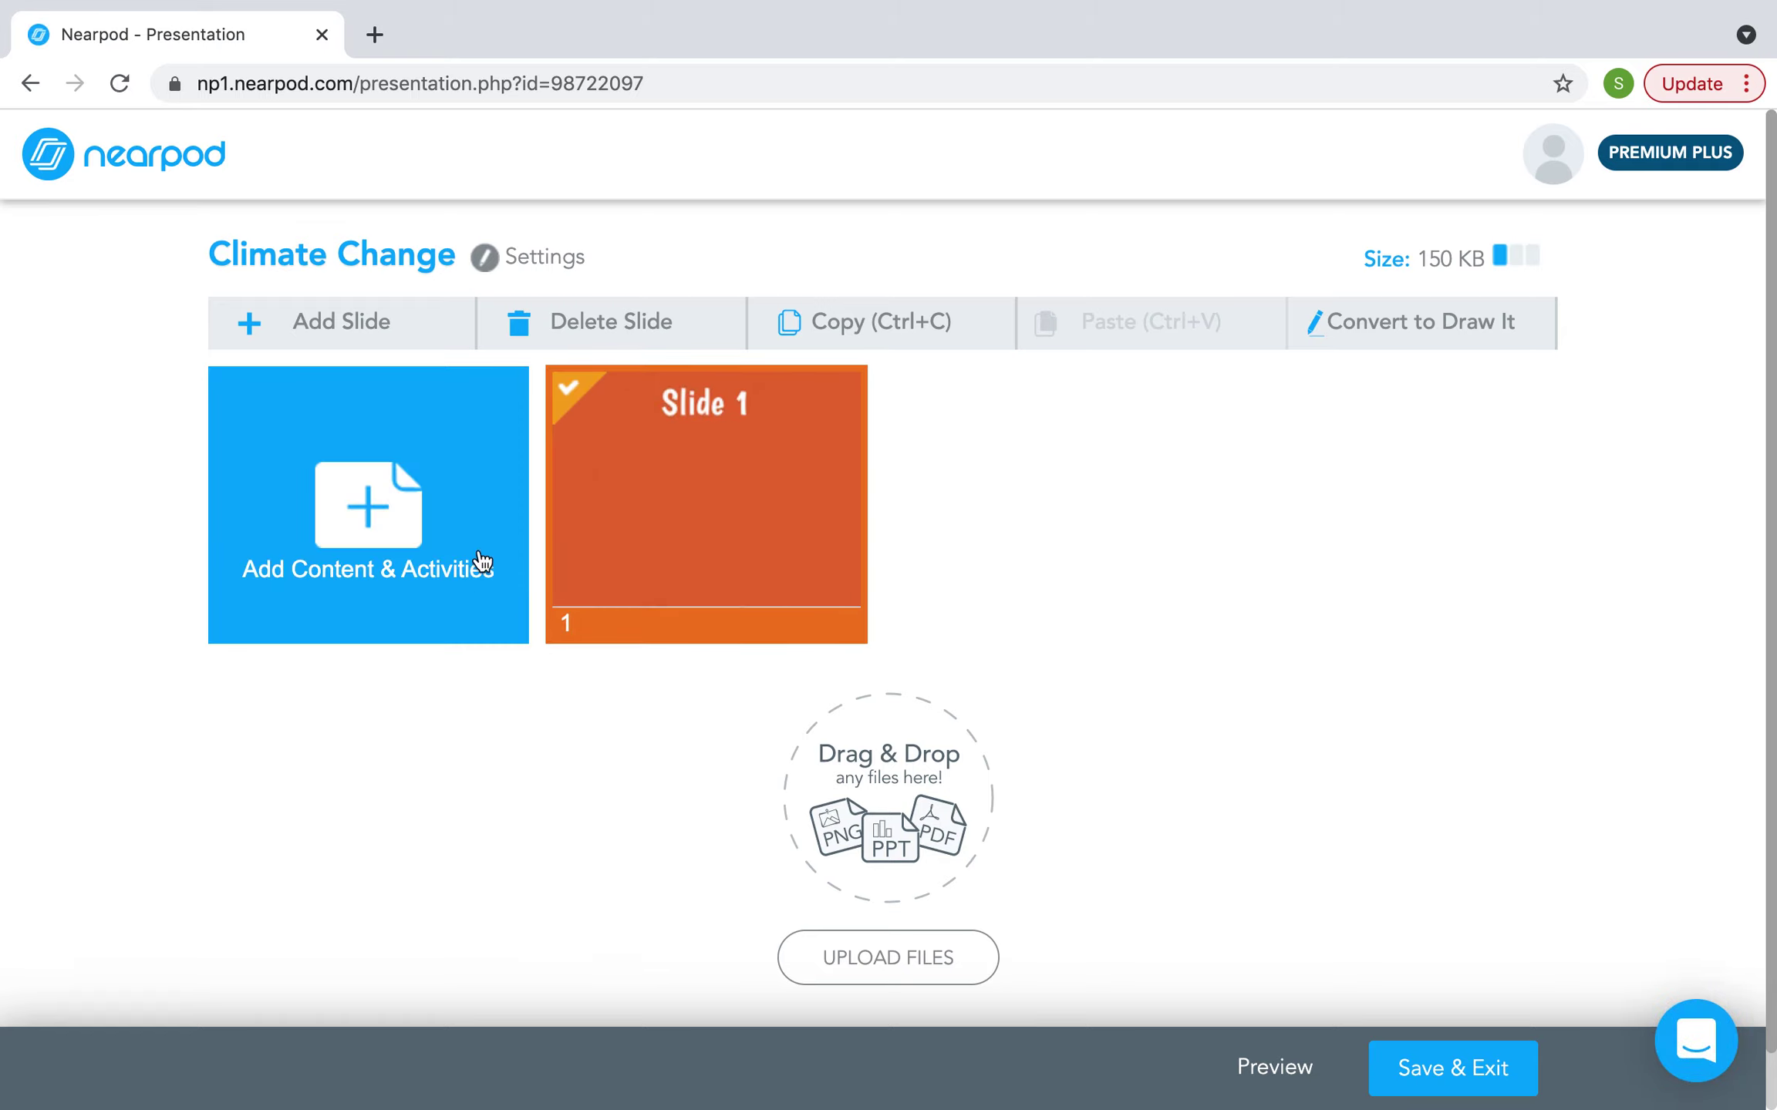
- Insert the Animal Cell model from the Nearpod 3D Staff Picks after Slide 1
left_click(876, 460)
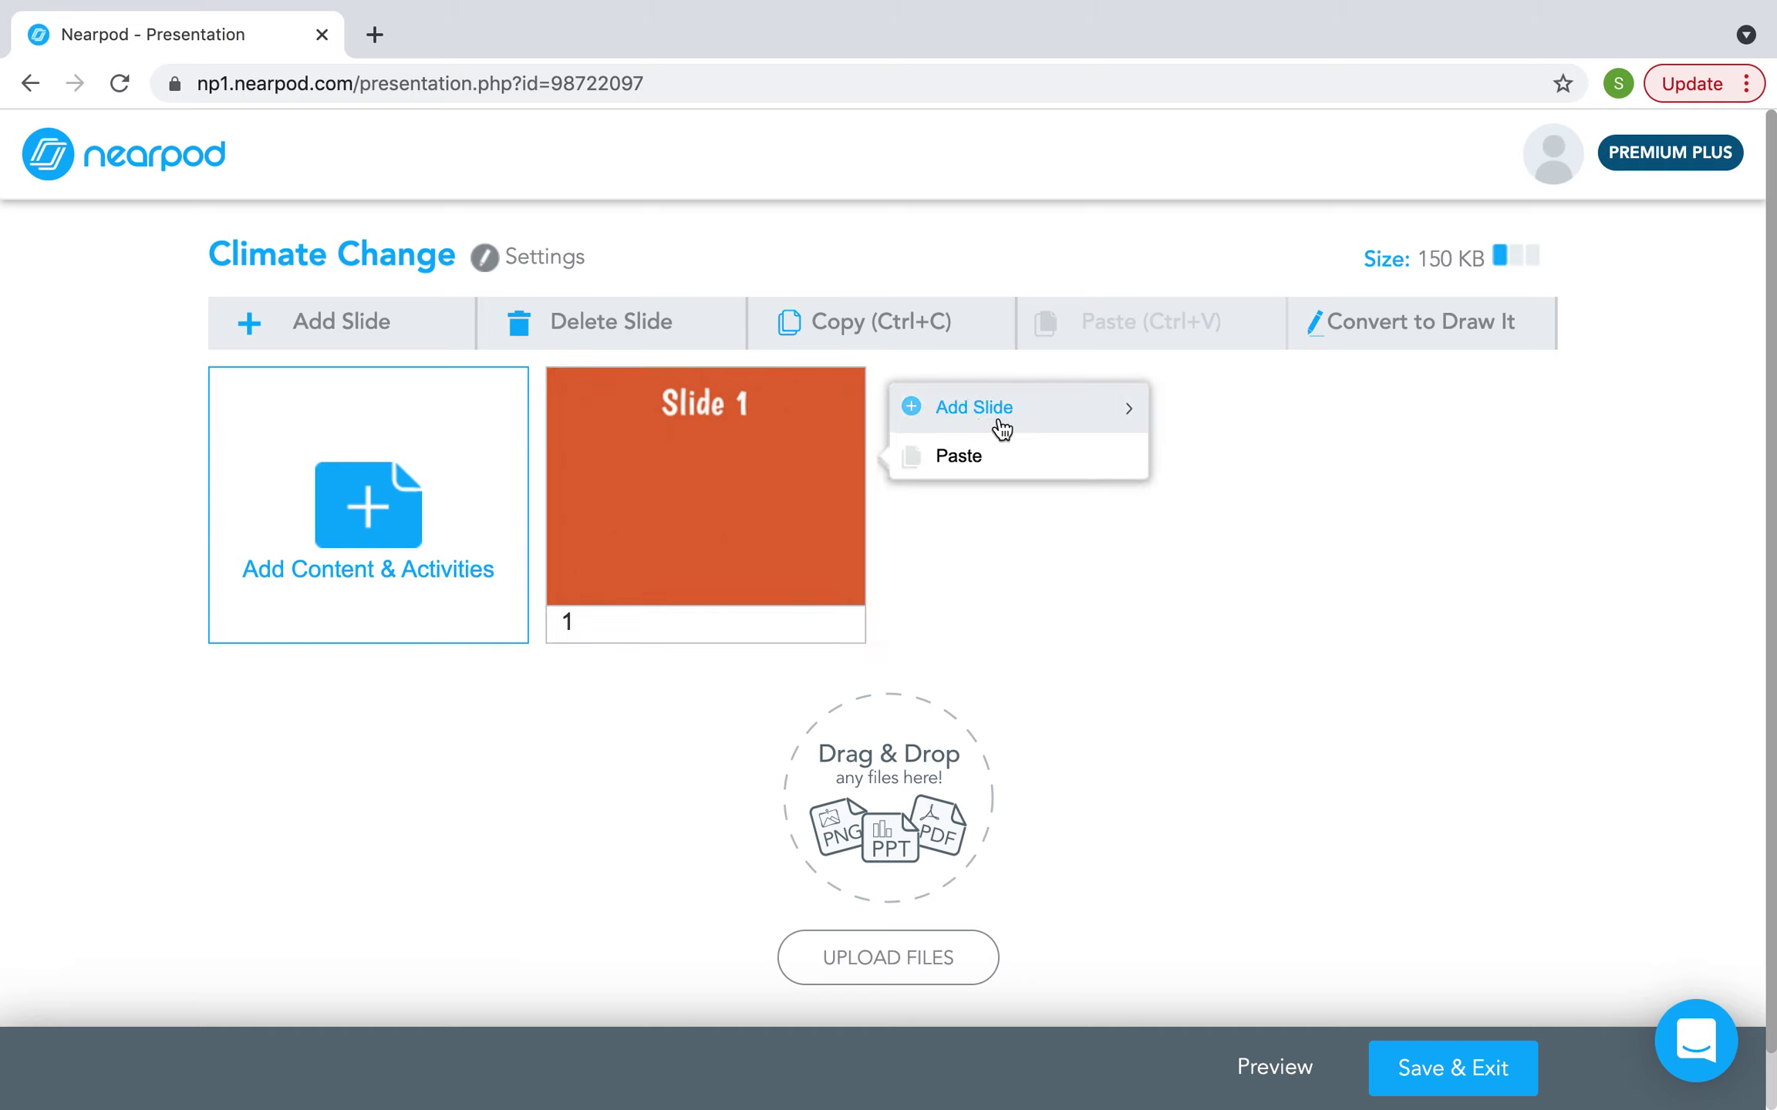
mouse_move(1000, 428)
mouse_move(1295, 426)
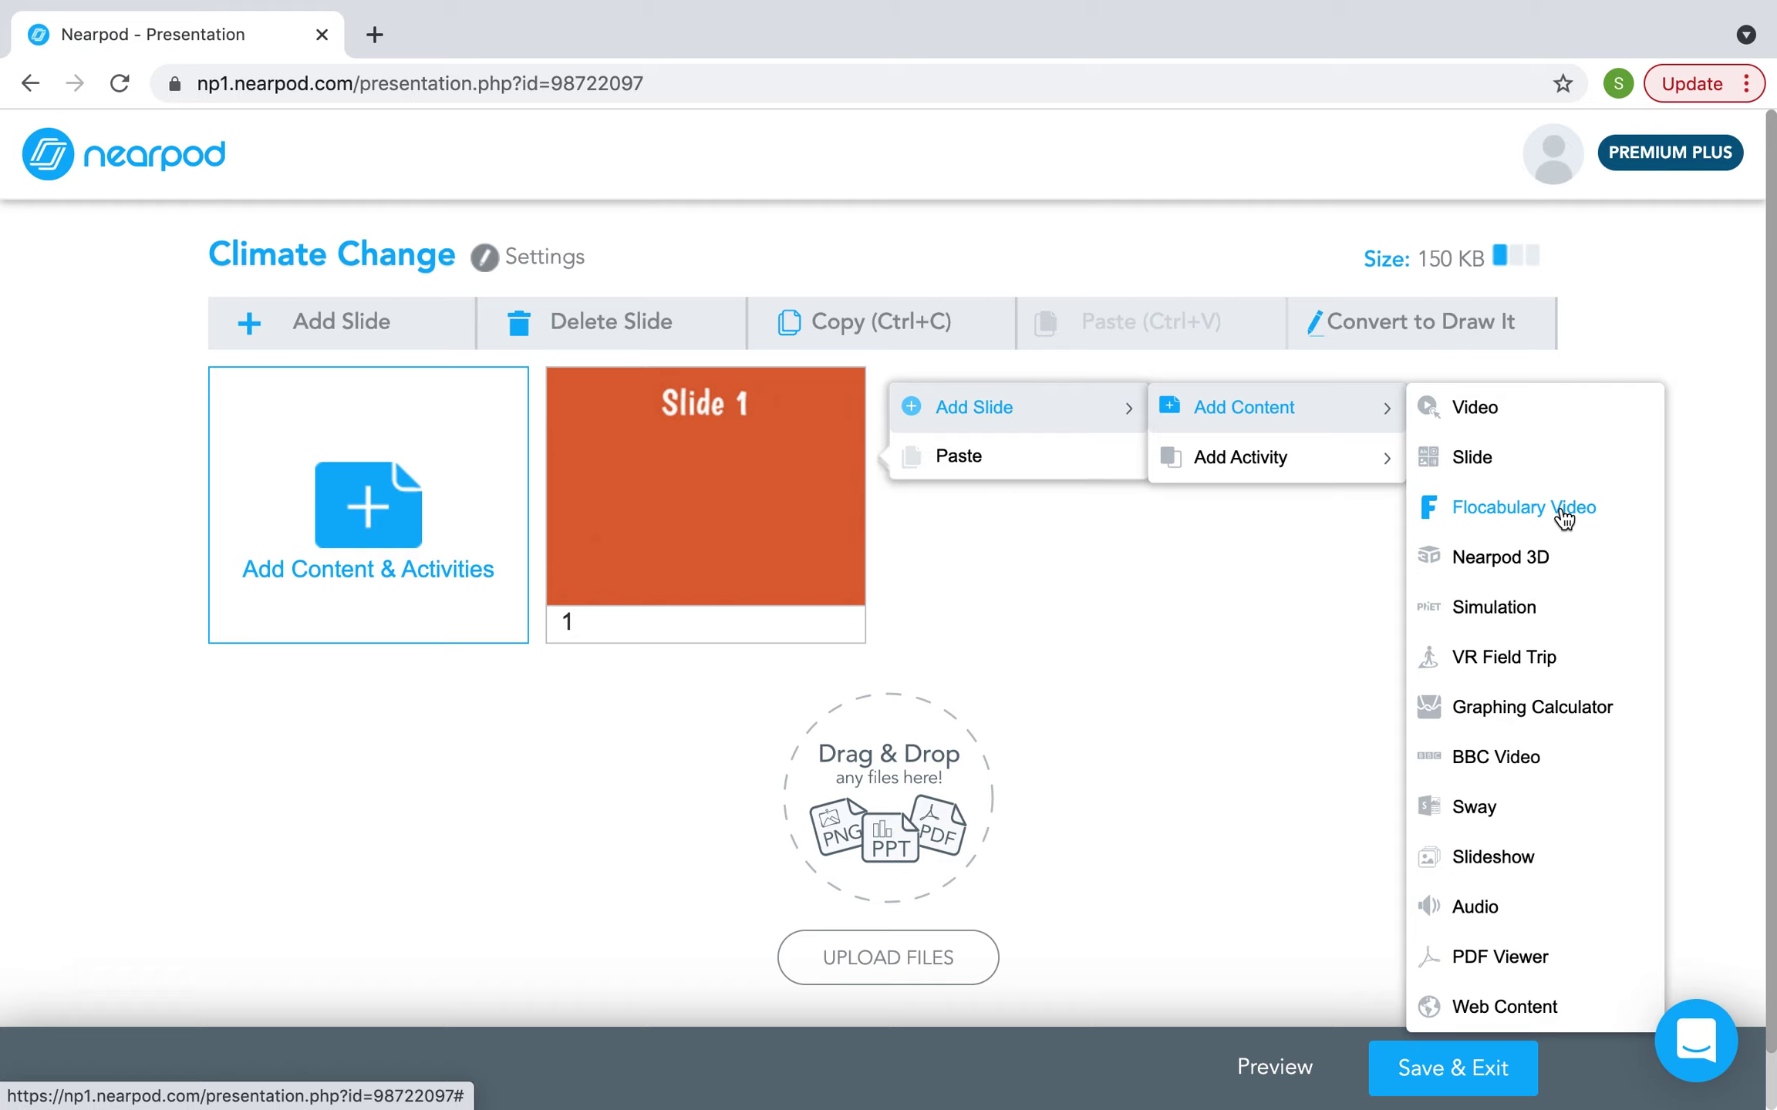
left_click(1541, 574)
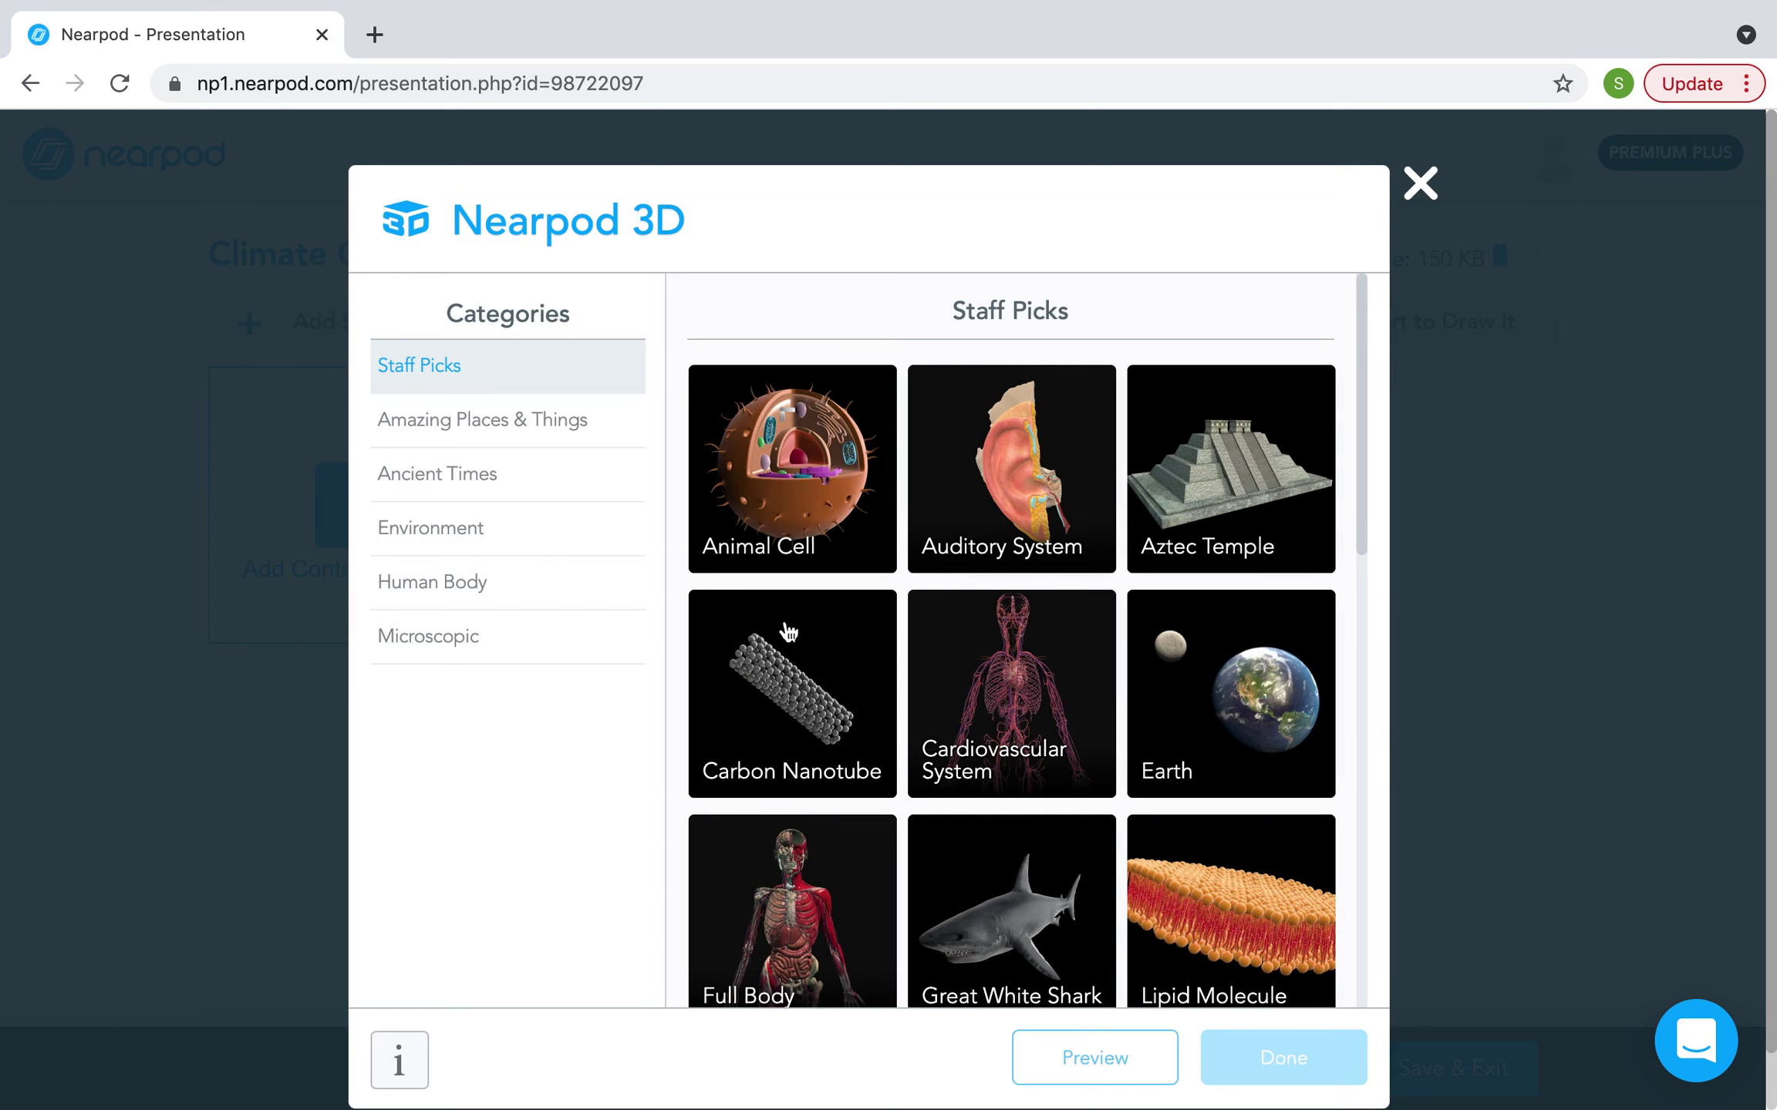
scroll(788, 632, "down", 15)
scroll(1030, 876, "up", 9)
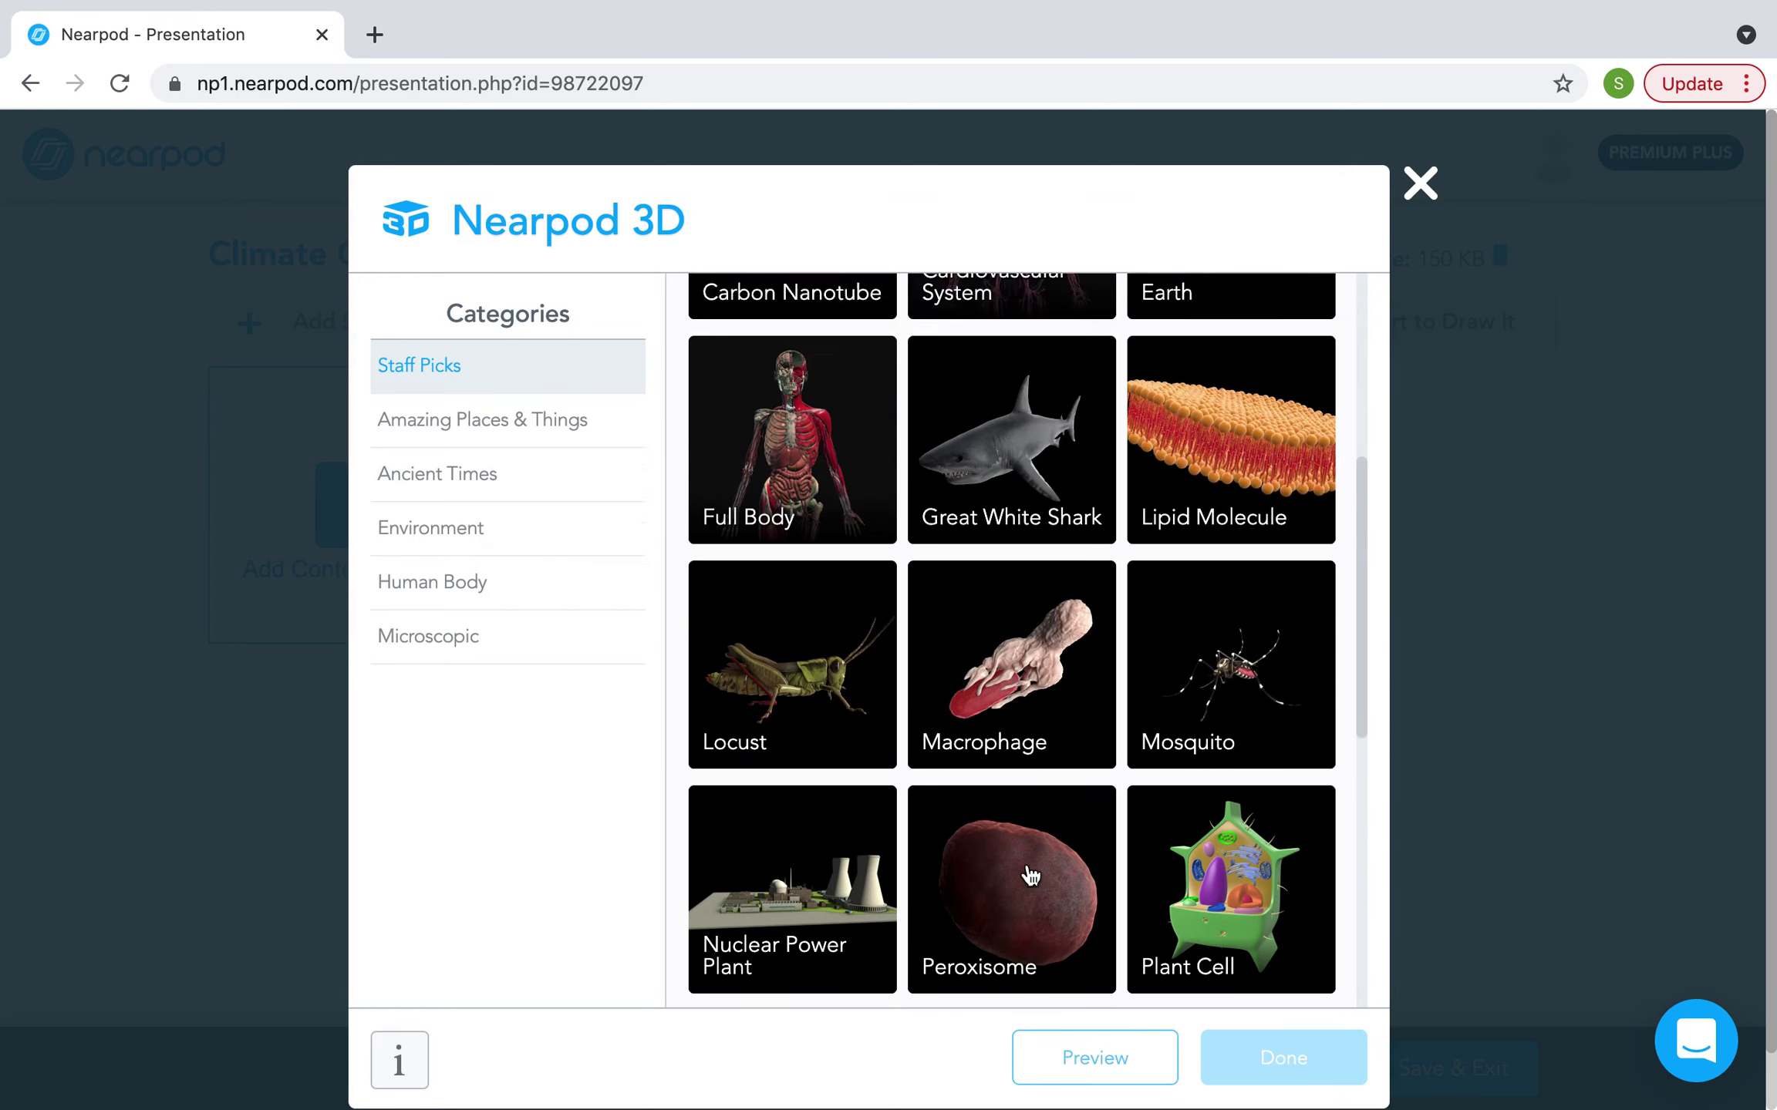
scroll(1030, 876, "up", 3)
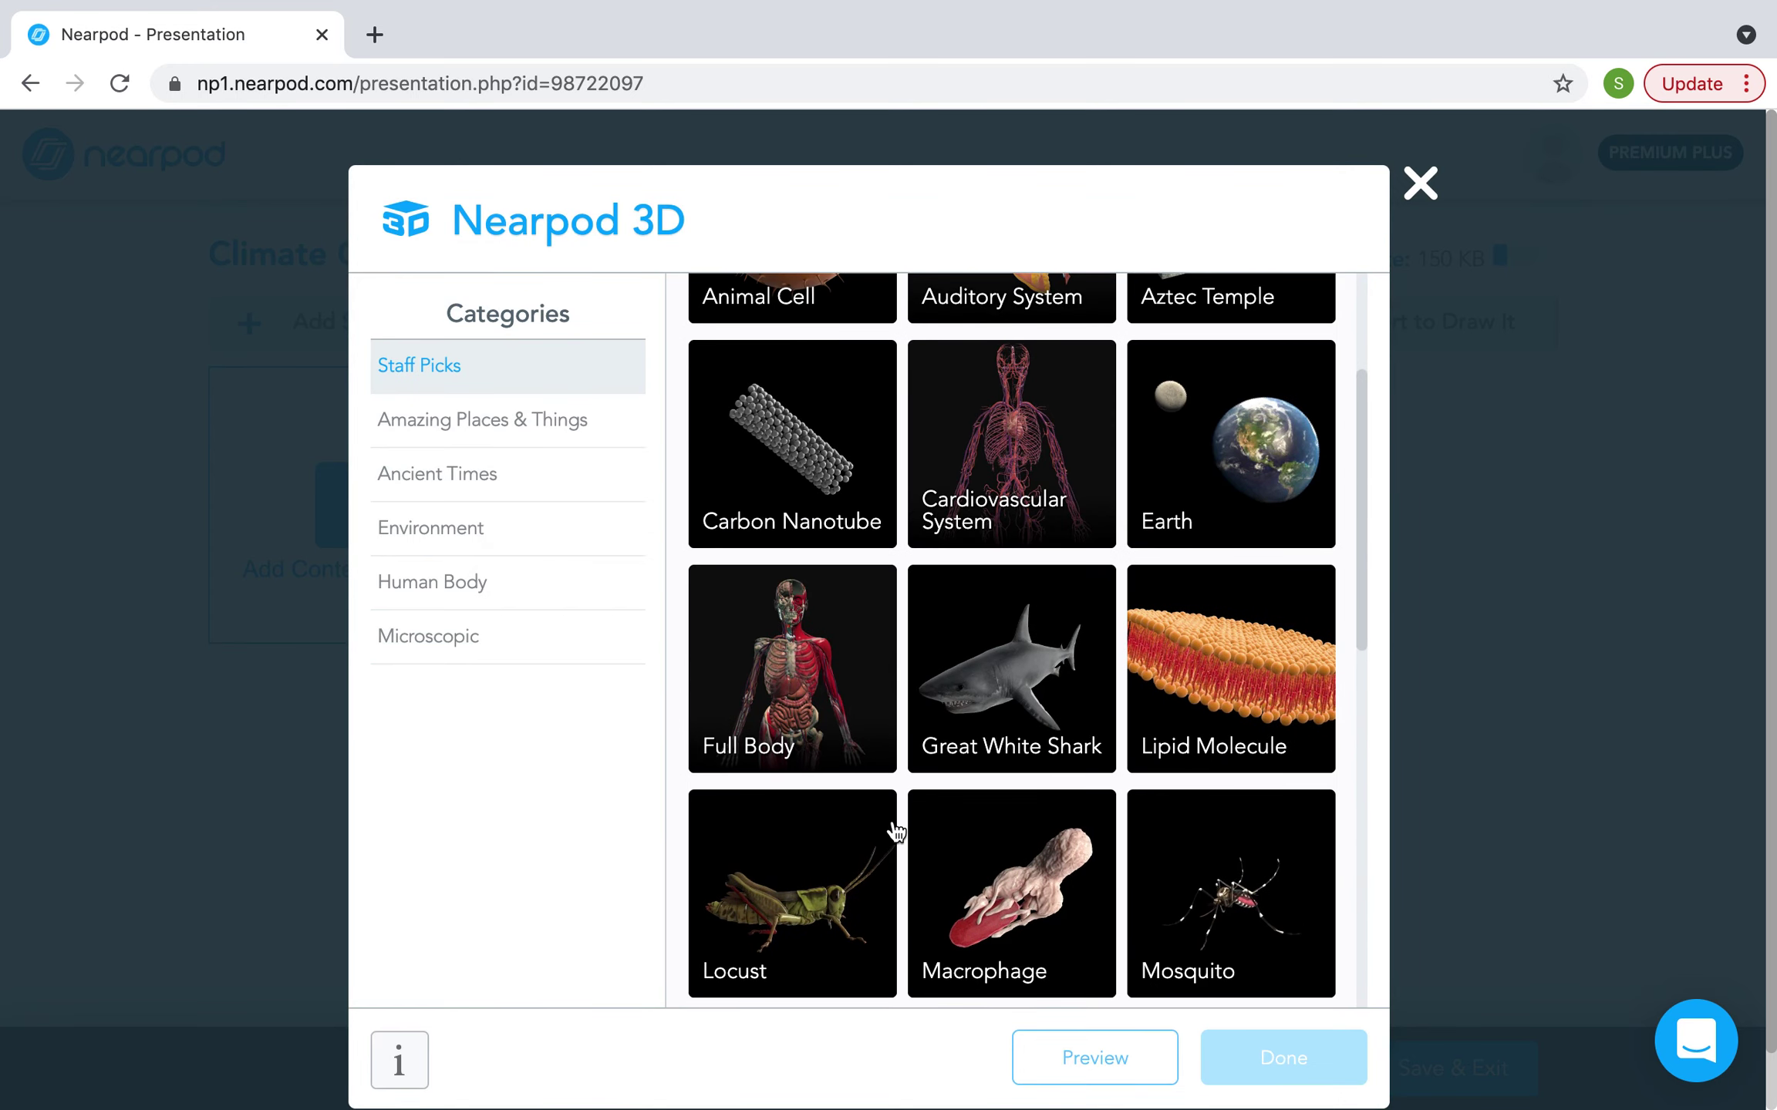
scroll(893, 833, "down", 10)
scroll(894, 832, "down", 2)
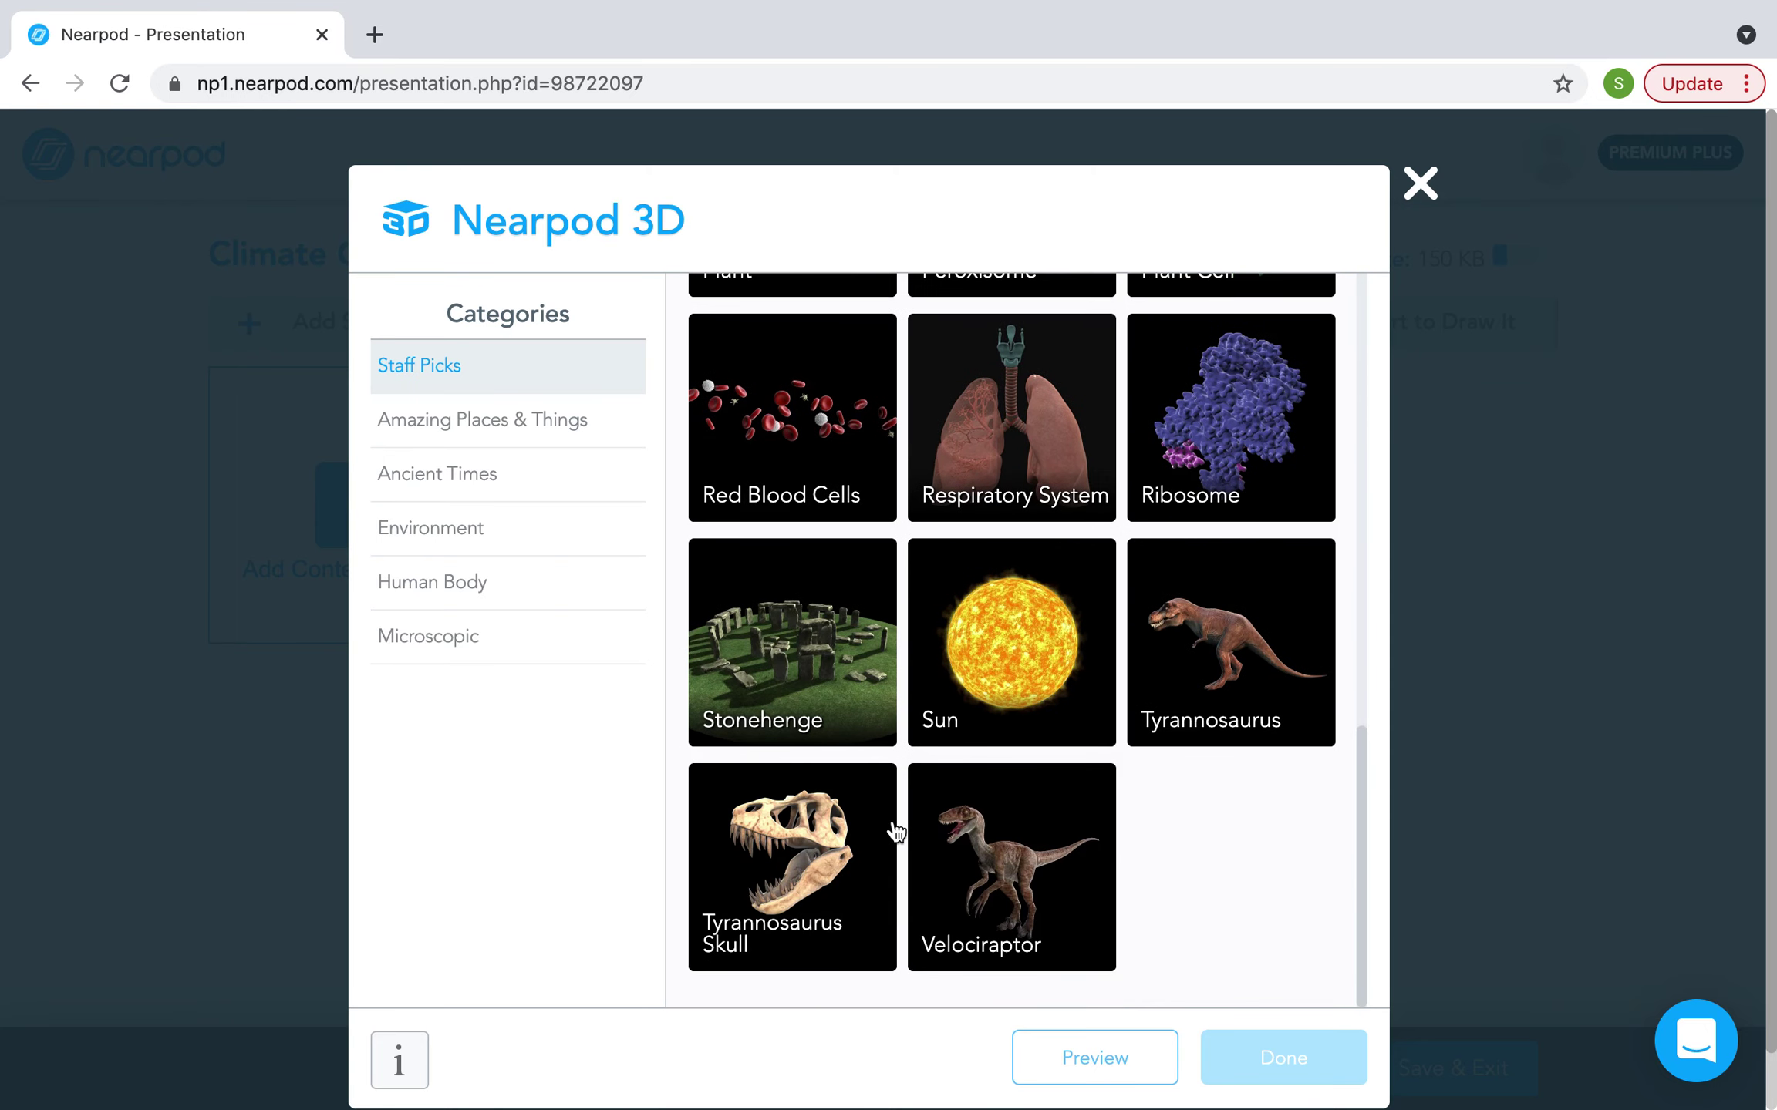
scroll(895, 832, "up", 15)
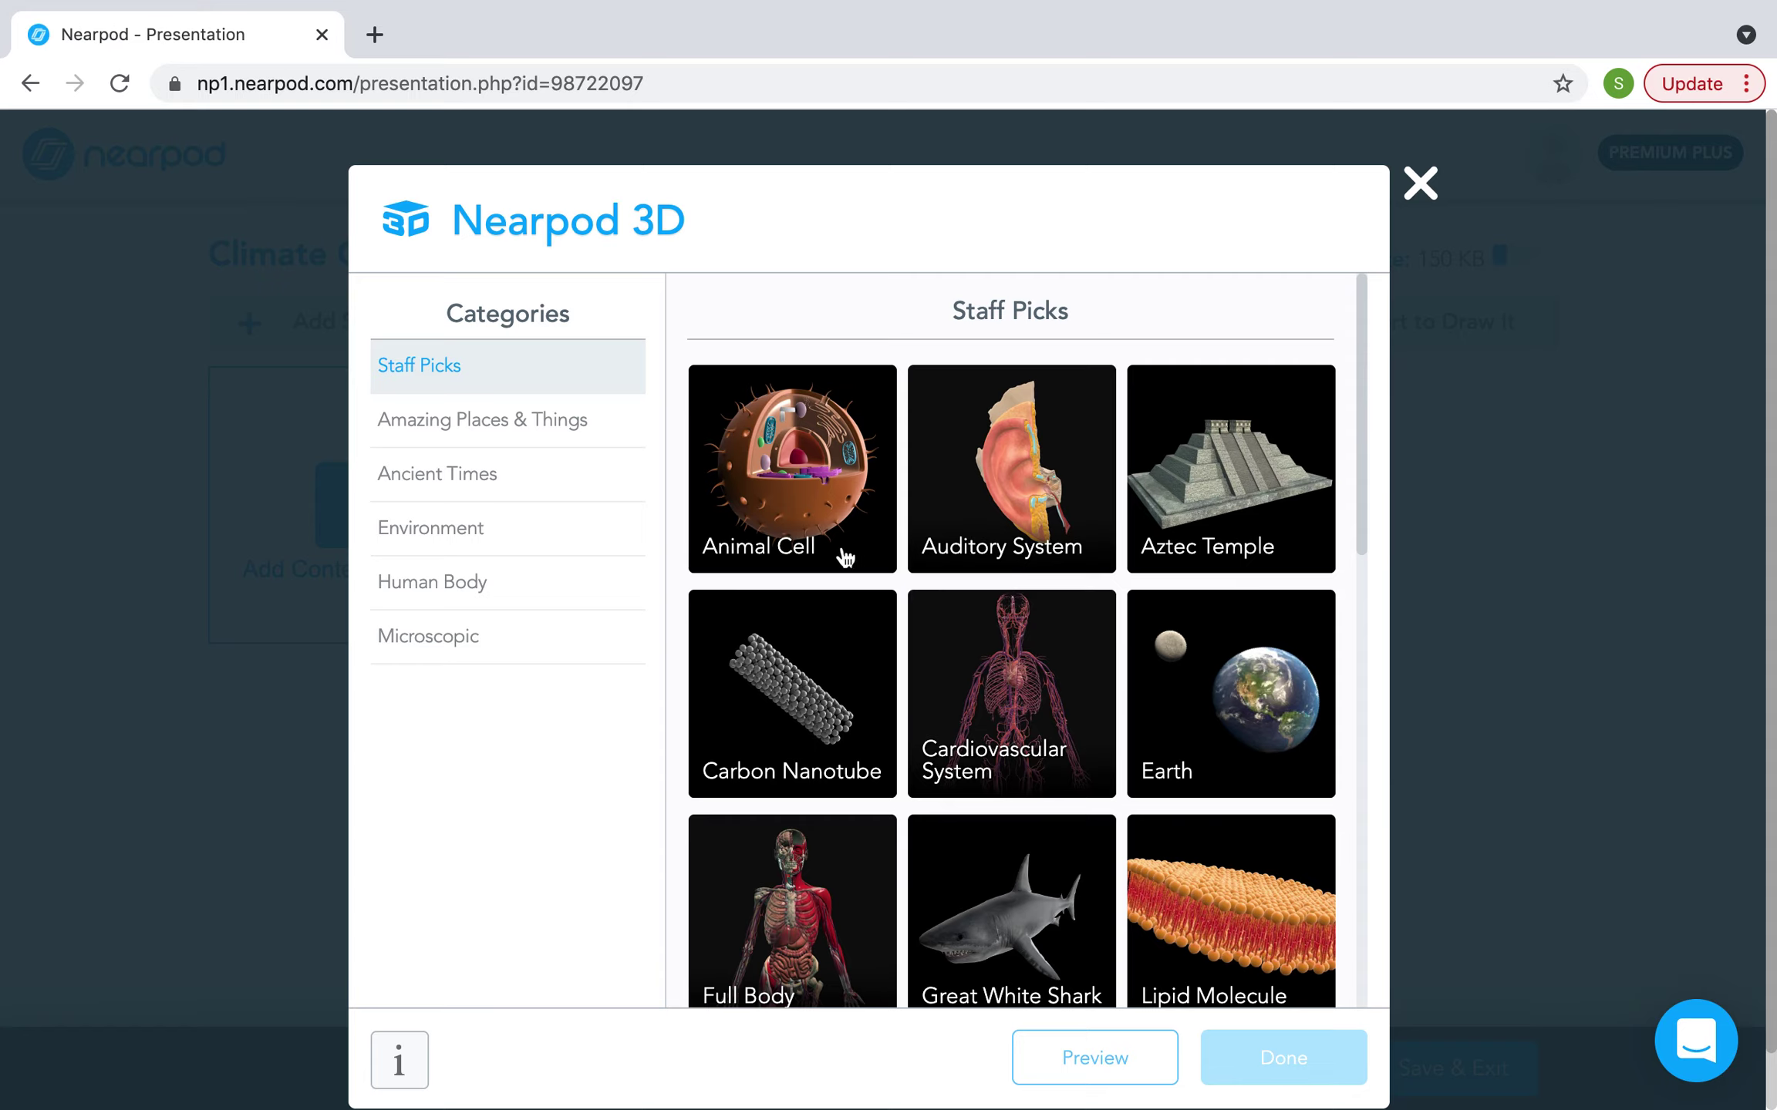
left_click(819, 524)
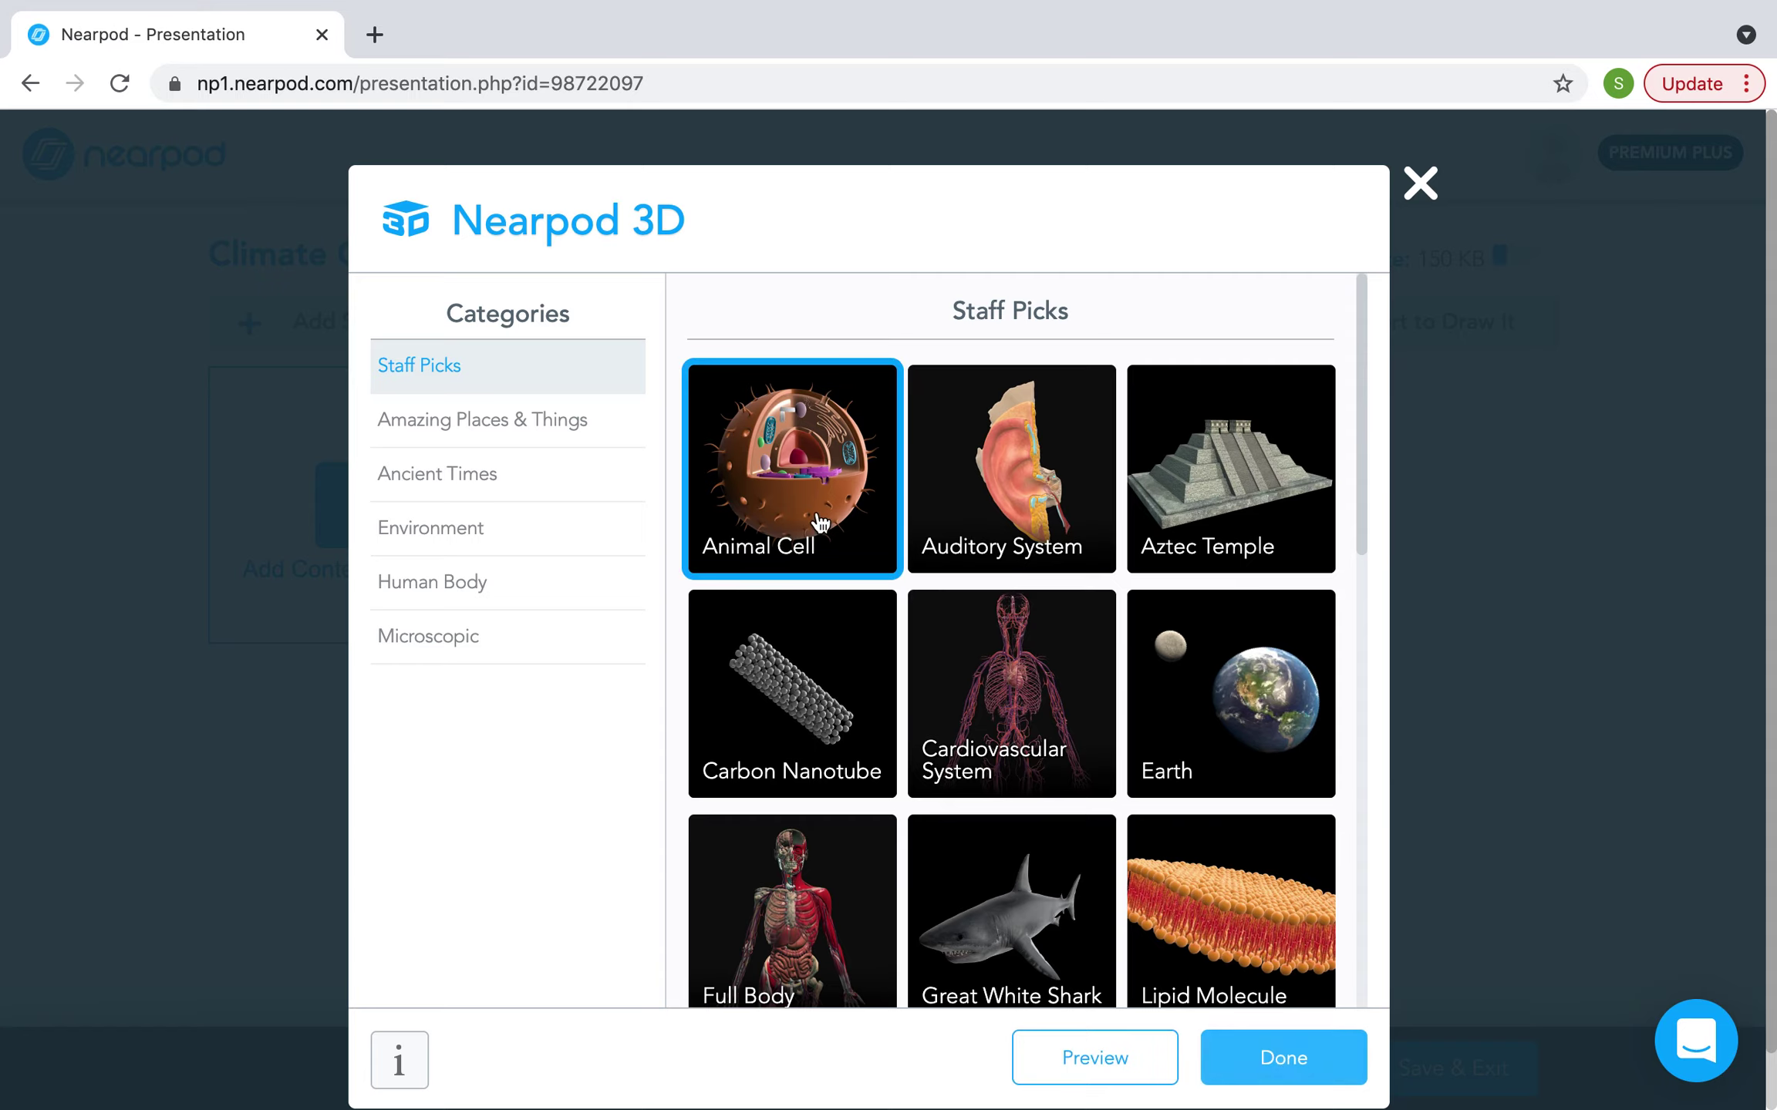
left_click(1298, 1050)
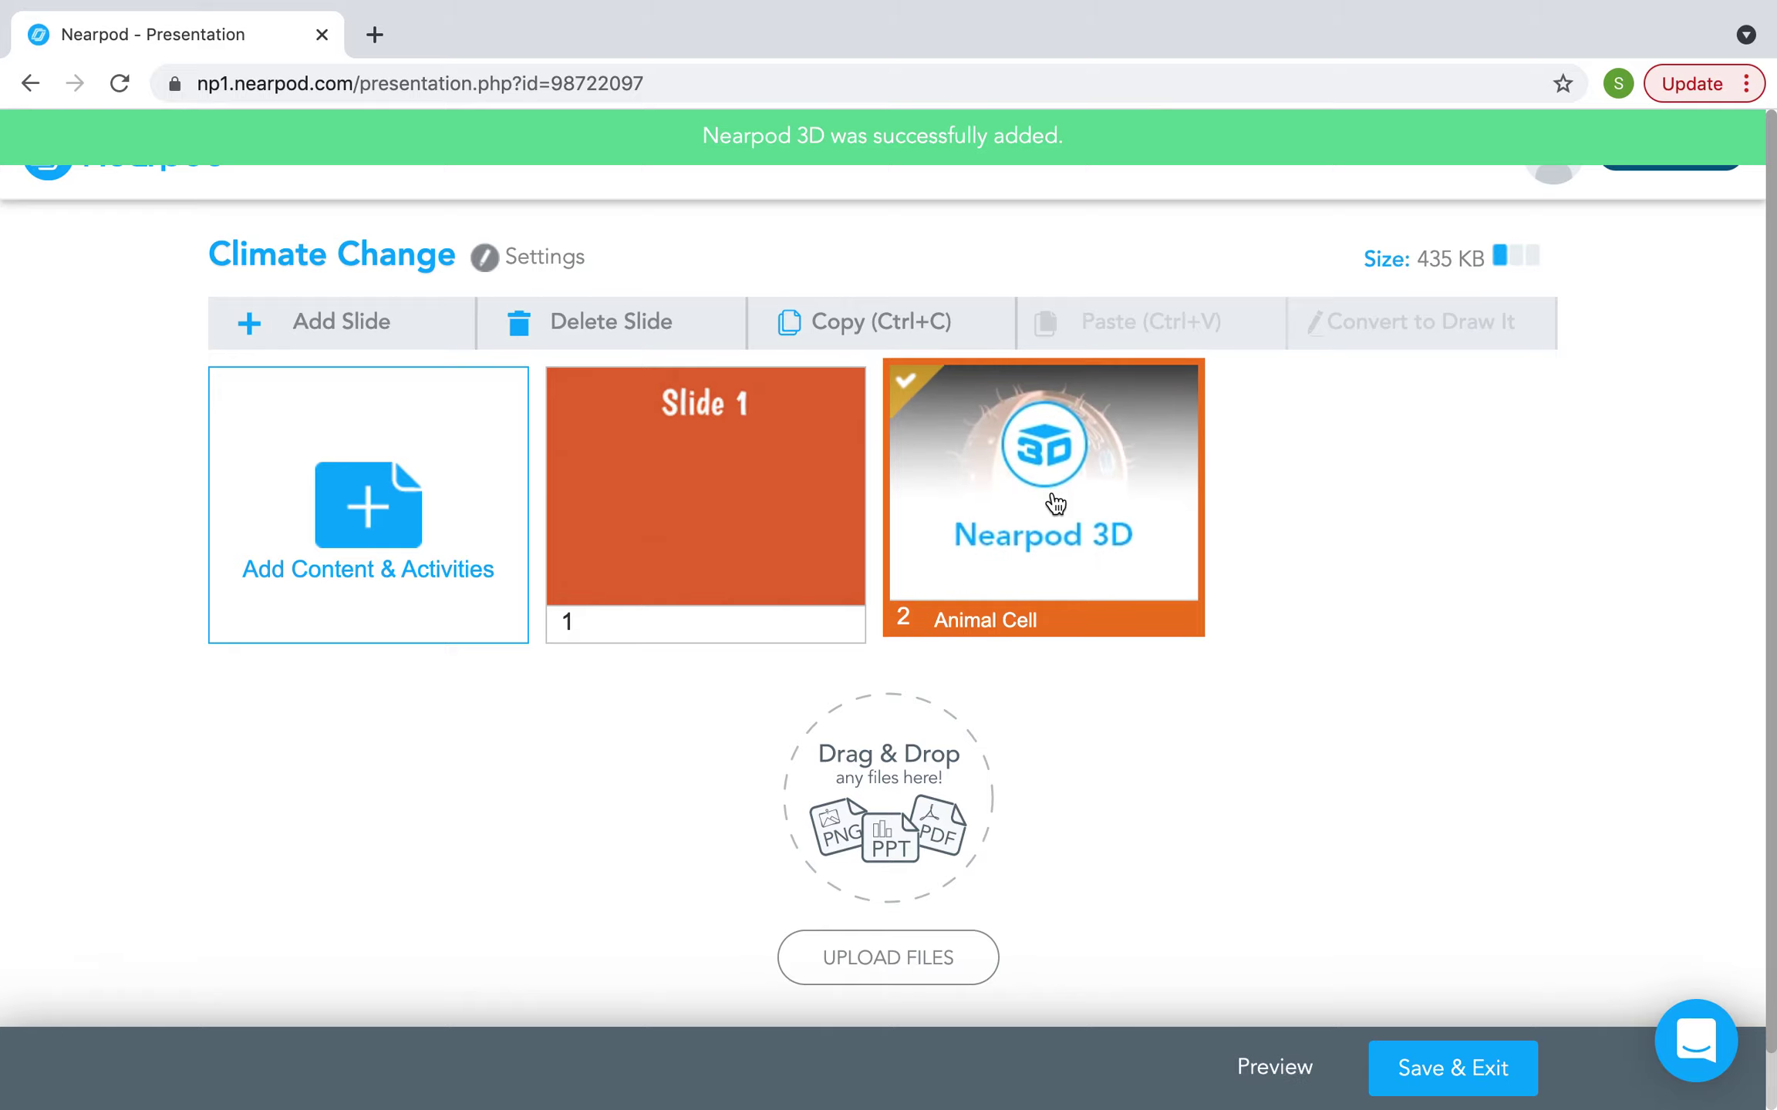
- Preview the Animal Cell slide, rotate the 3D model to view it from another side, and return to the lesson
left_click(1107, 584)
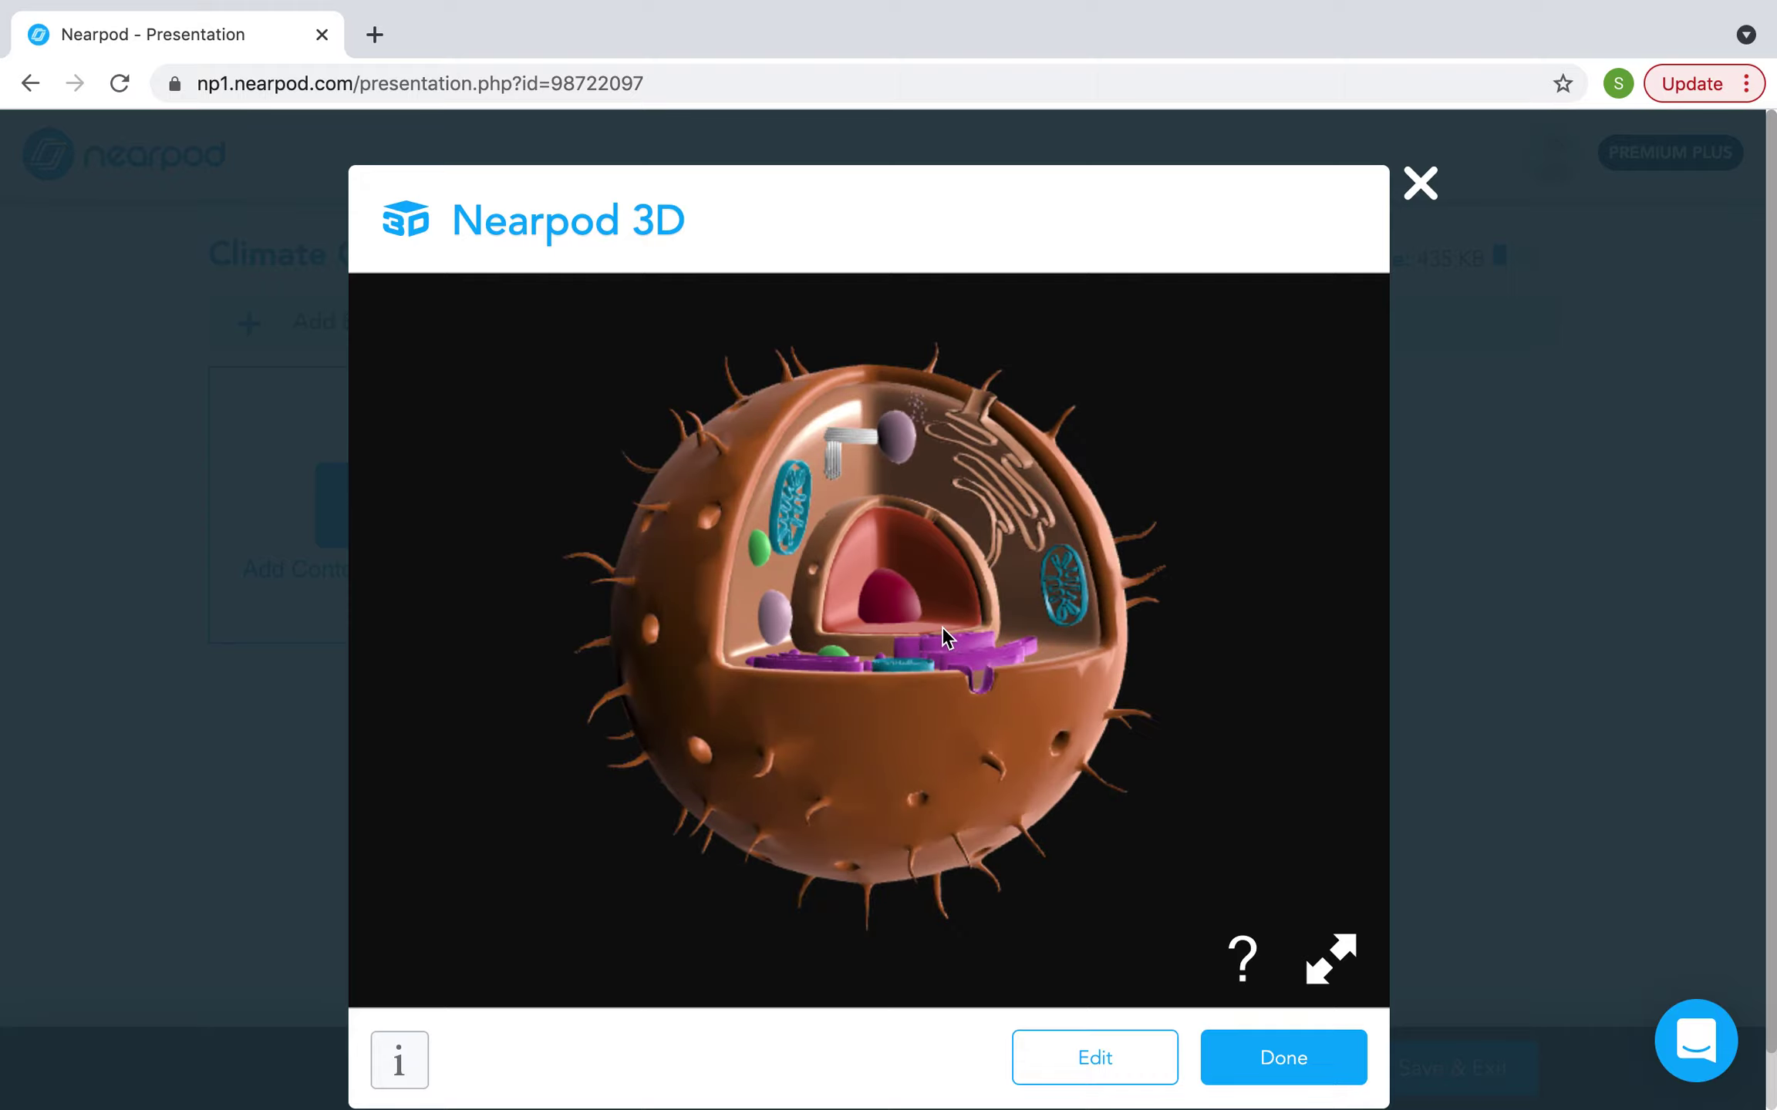
left_click_drag(943, 628, 1098, 827)
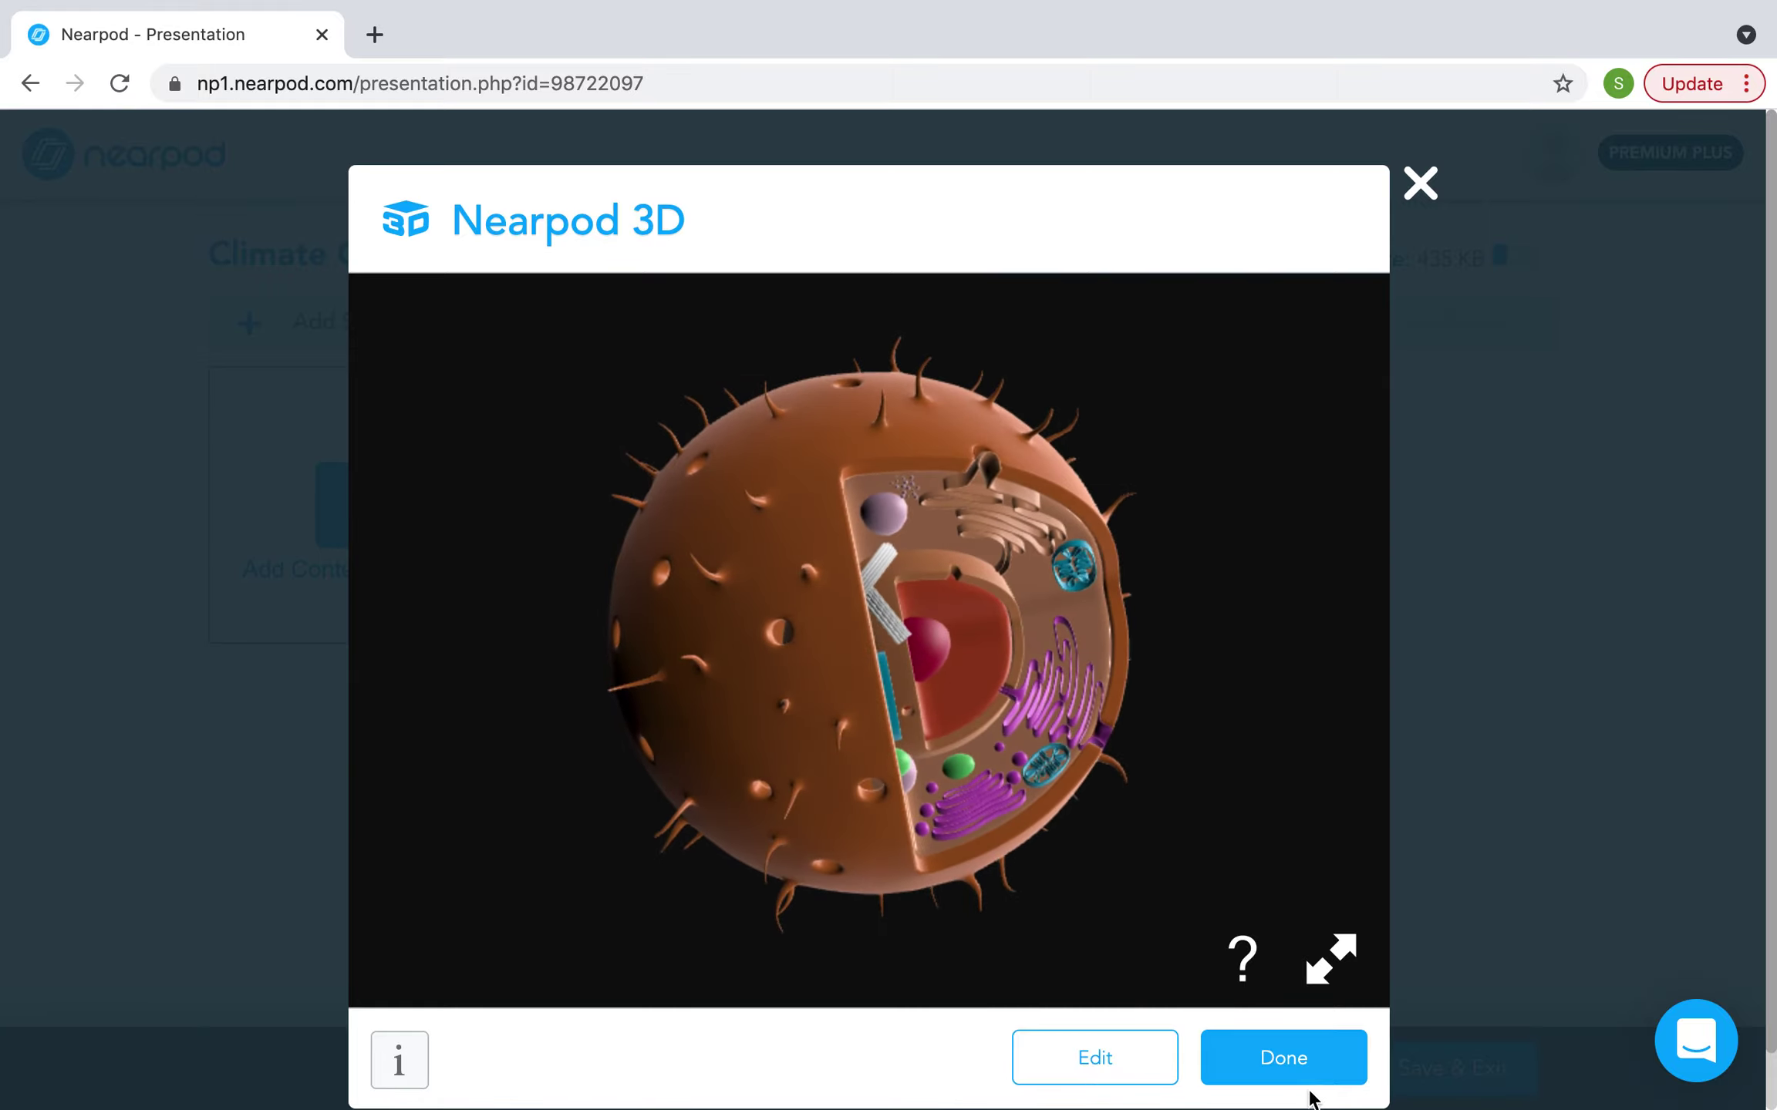
left_click(1298, 1068)
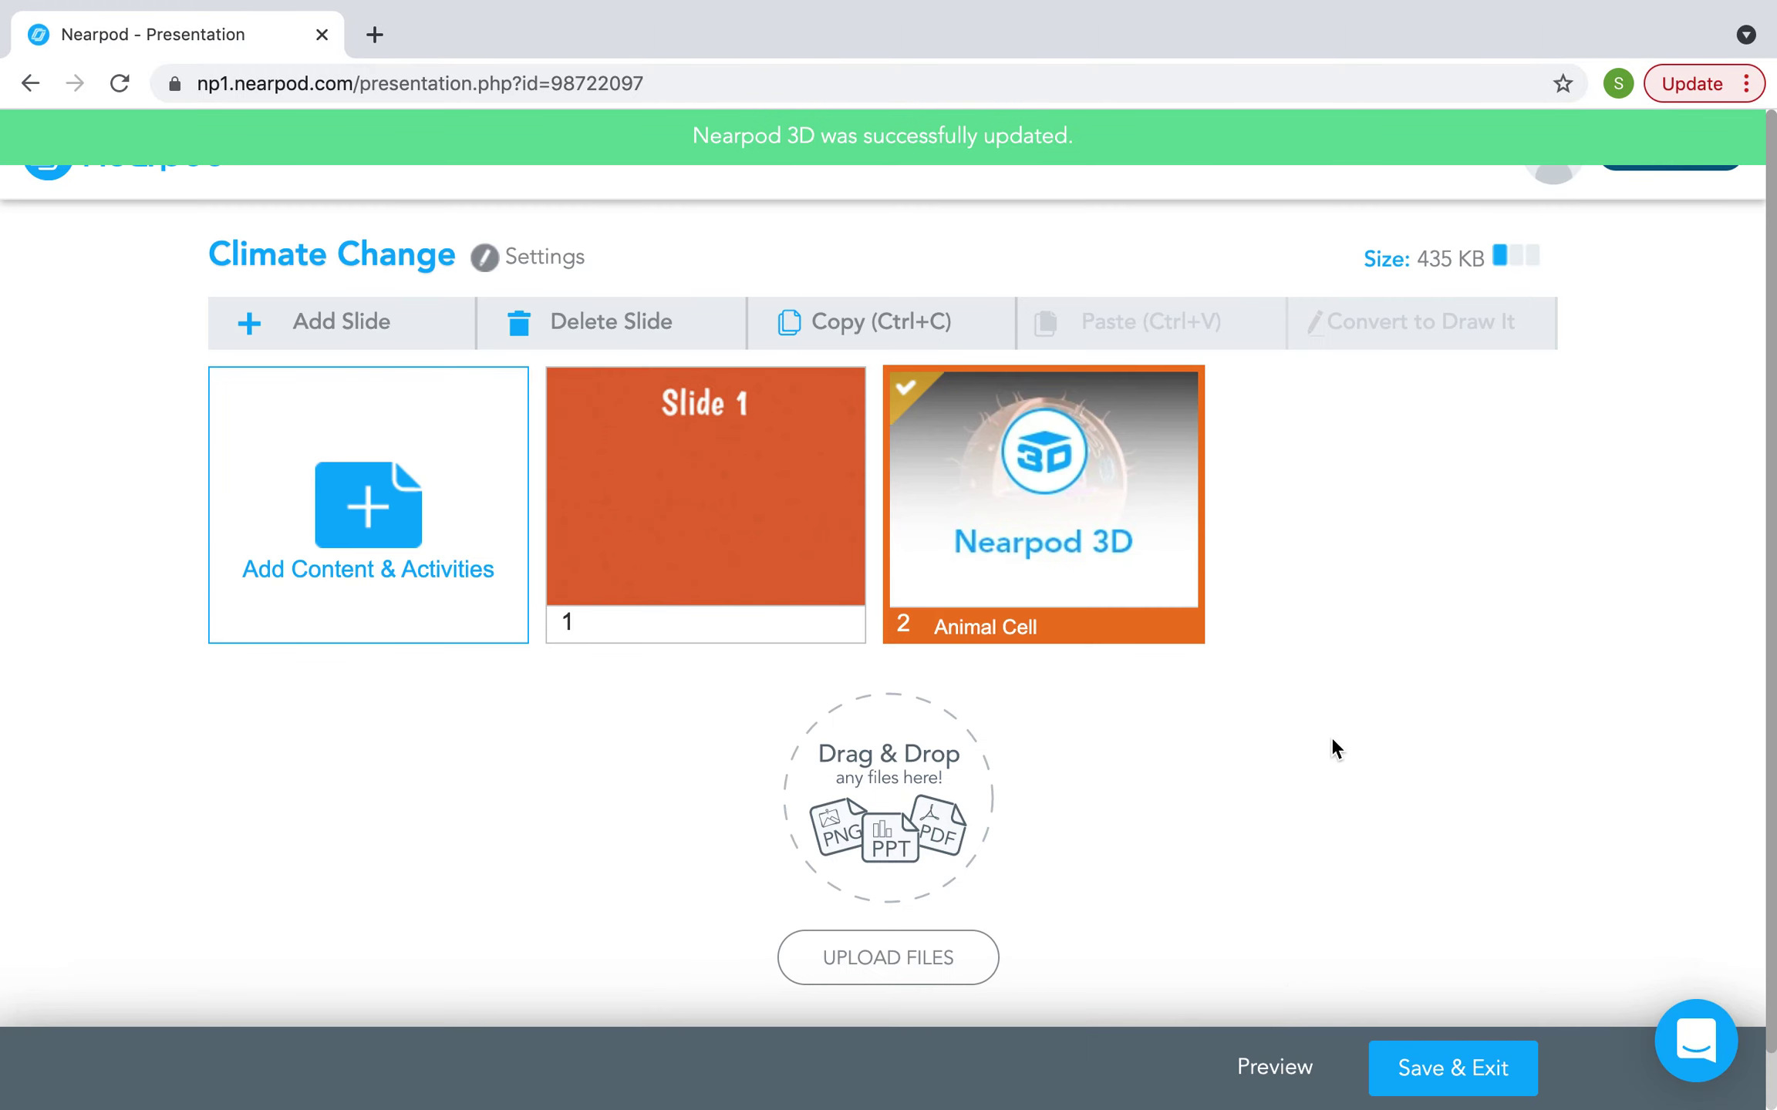
- Insert a VR Field Trip after the Animal Cell slide, using the view of Machu Picchu from a hike up Huayna Picchu
right_click(1213, 447)
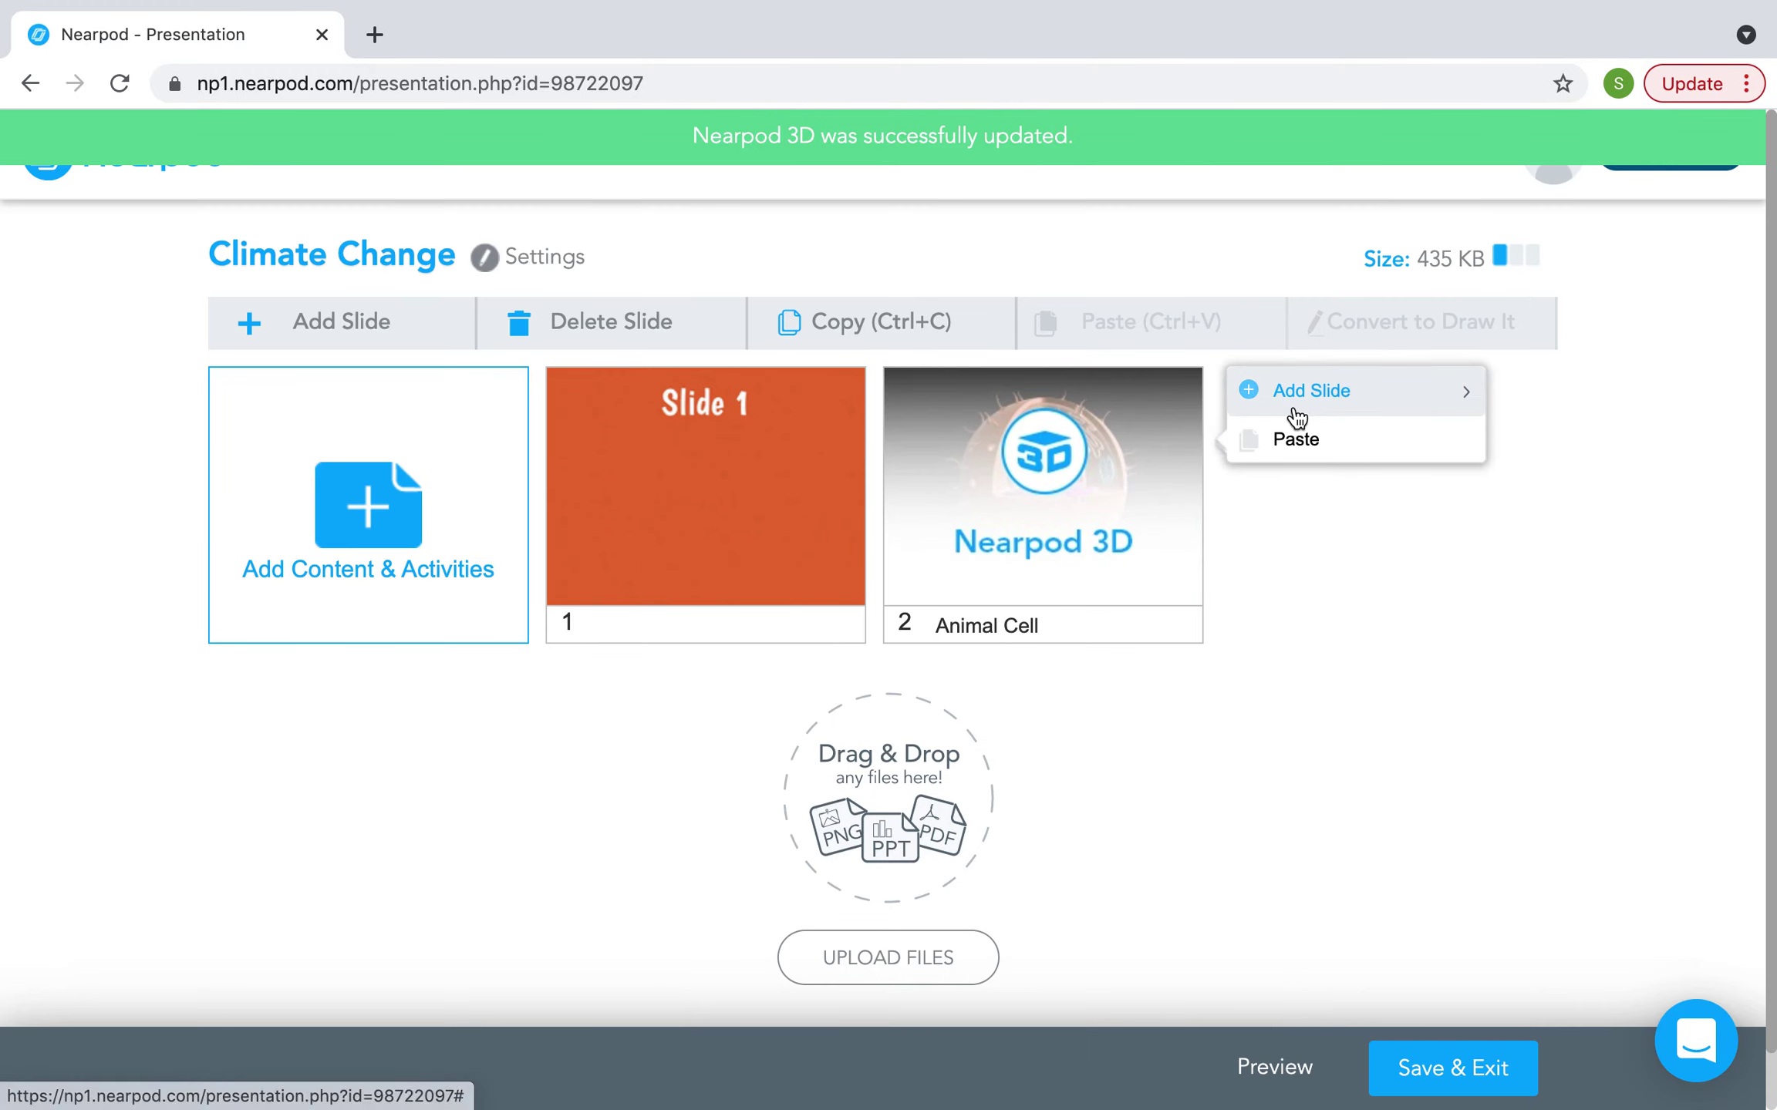
mouse_move(1300, 397)
mouse_move(1590, 420)
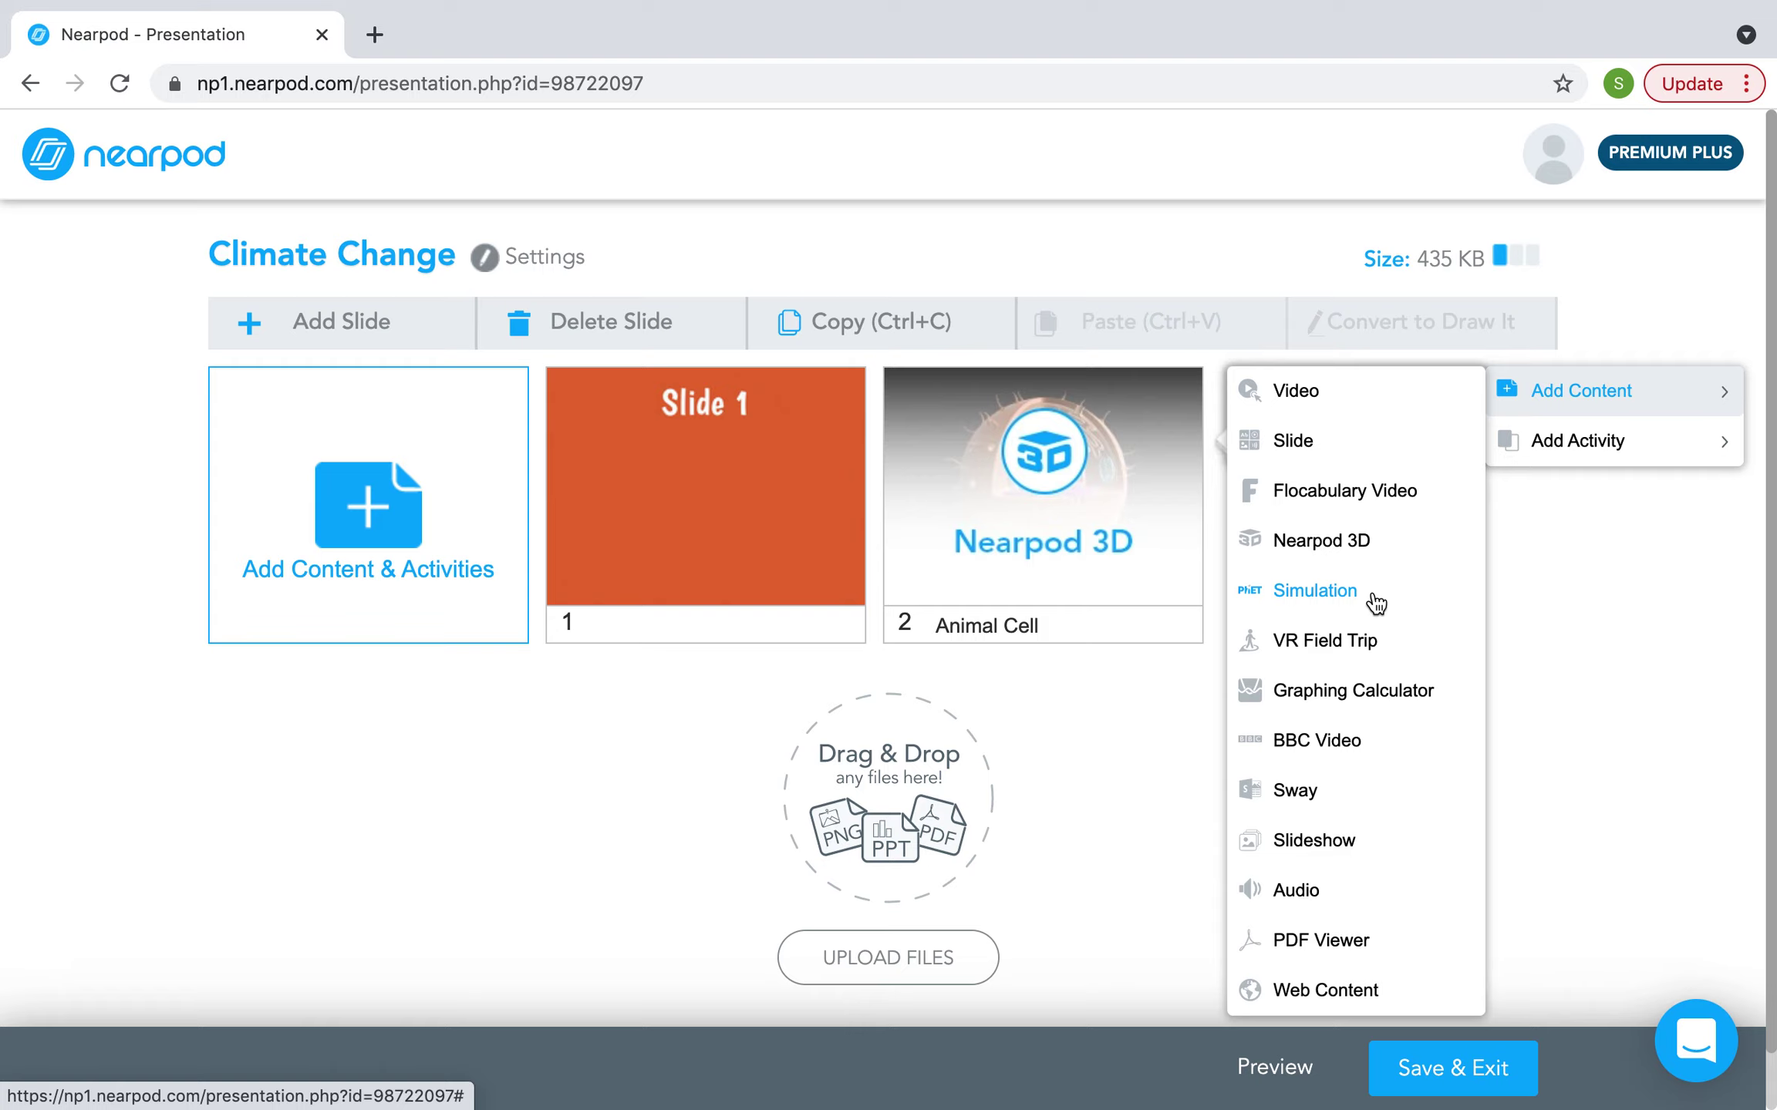
left_click(1363, 641)
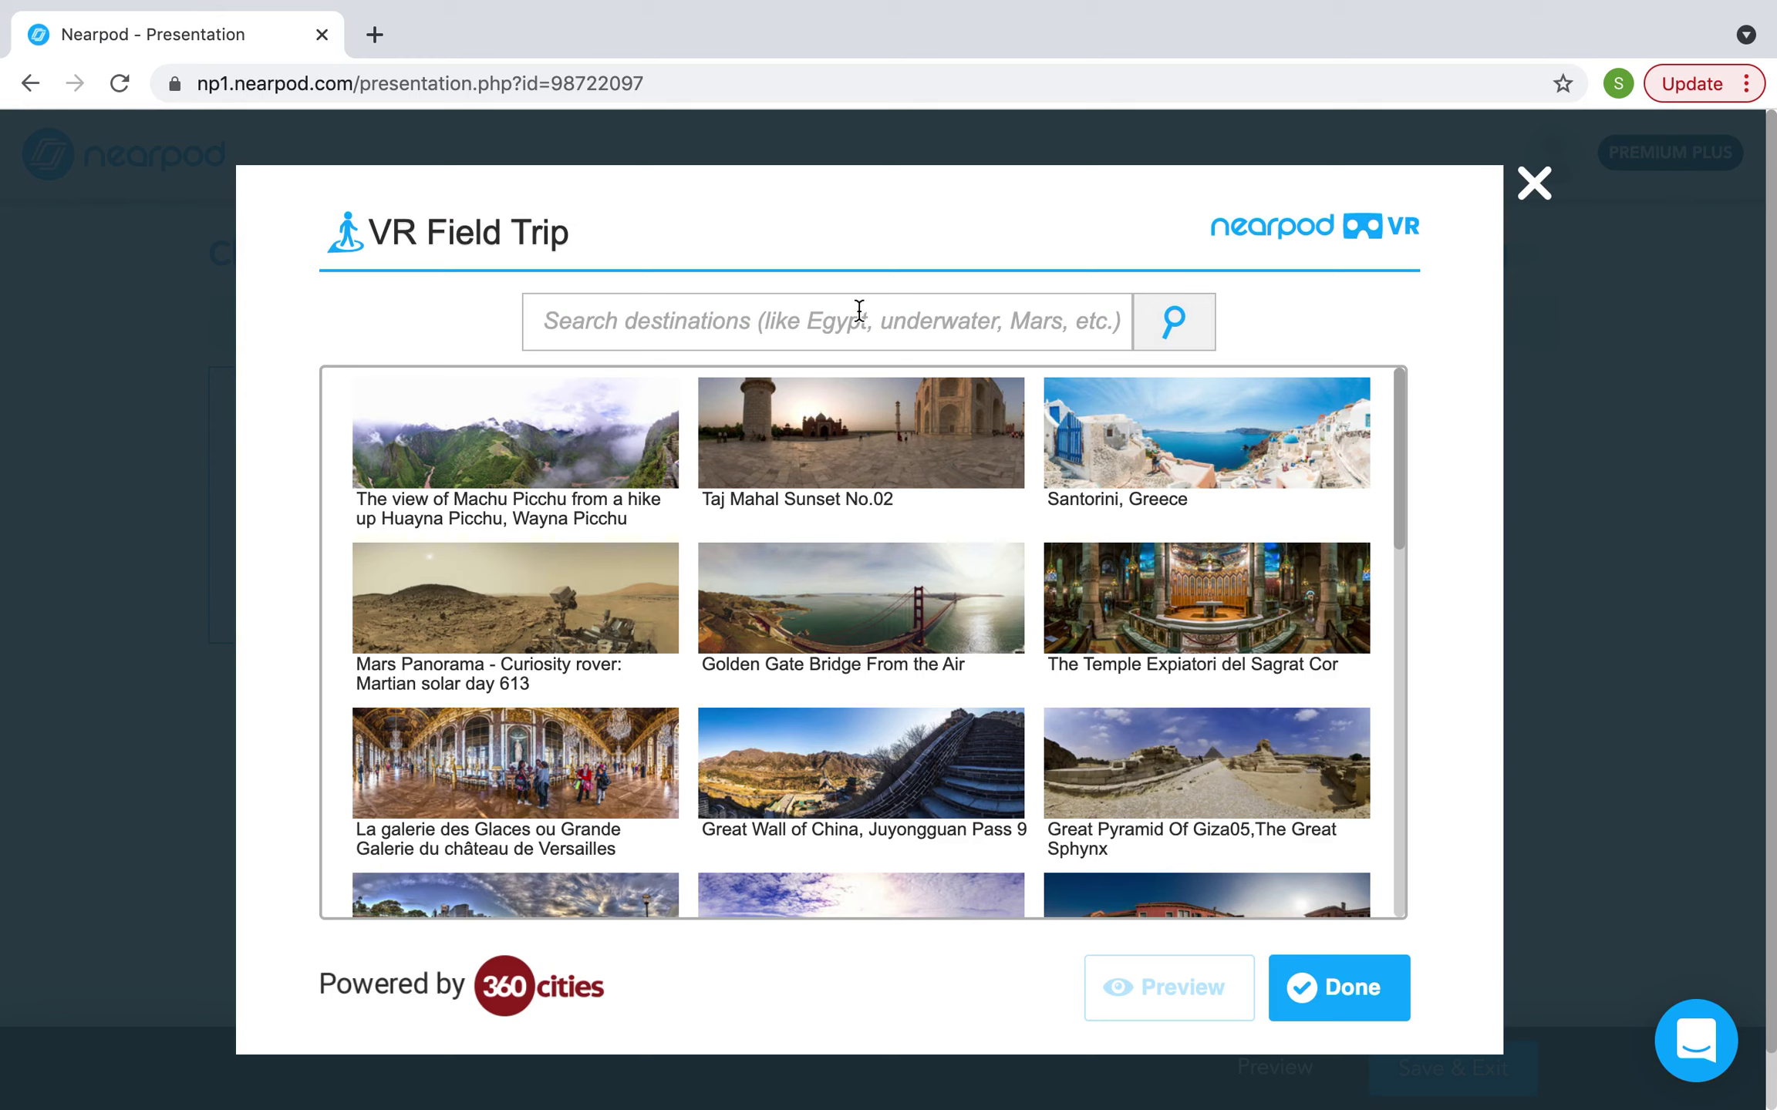
scroll(745, 488, "down", 5)
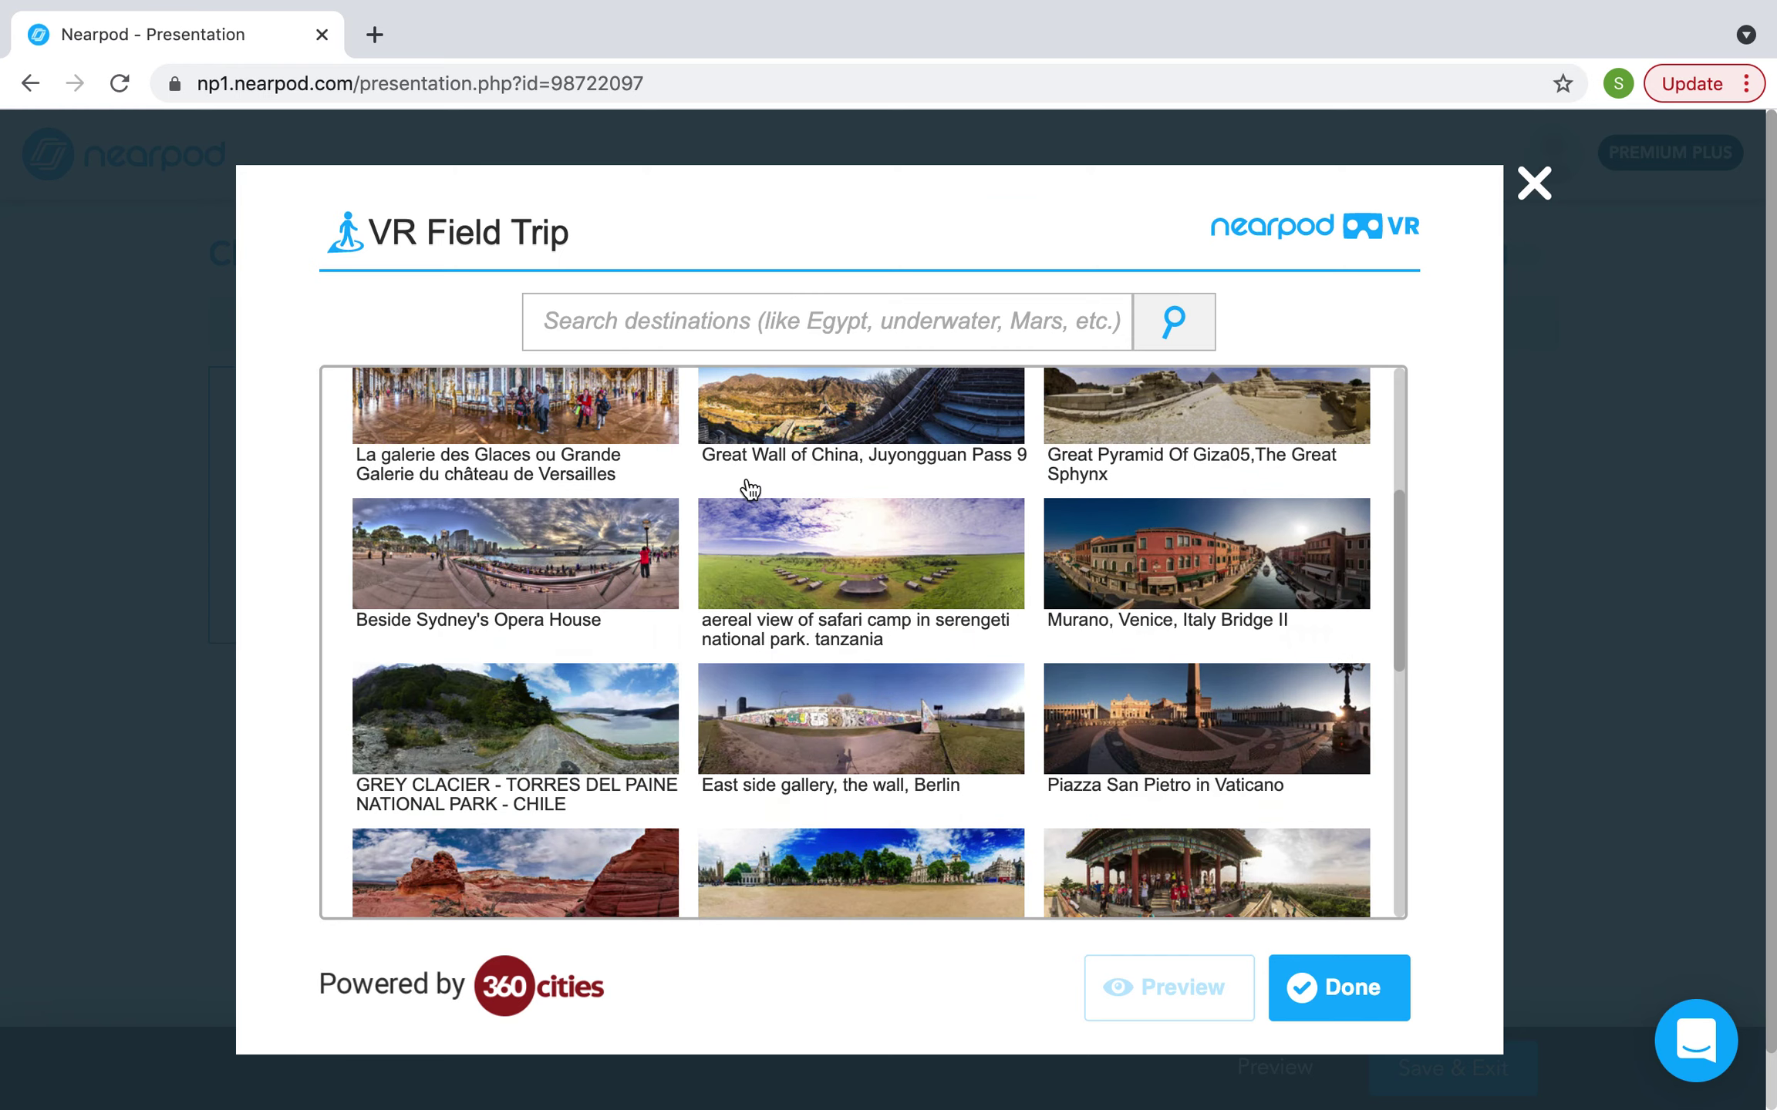
scroll(750, 485, "up", 5)
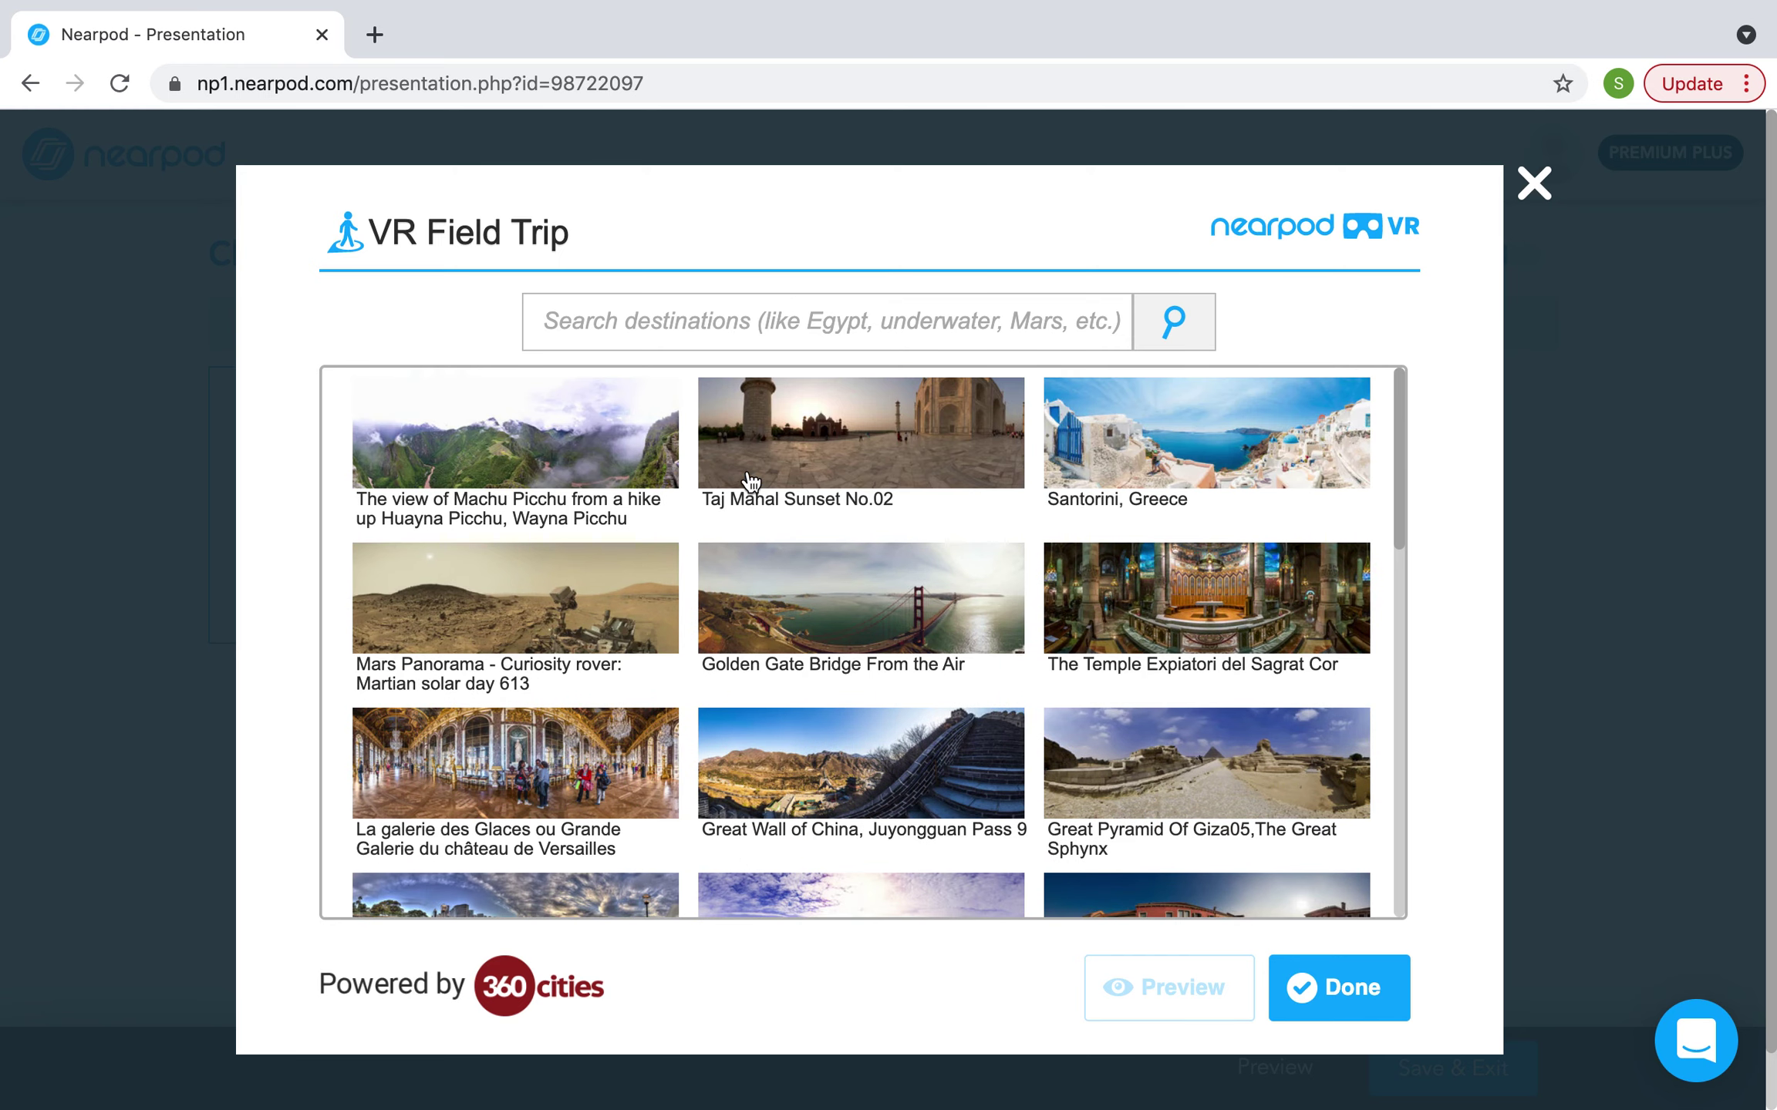
left_click(612, 465)
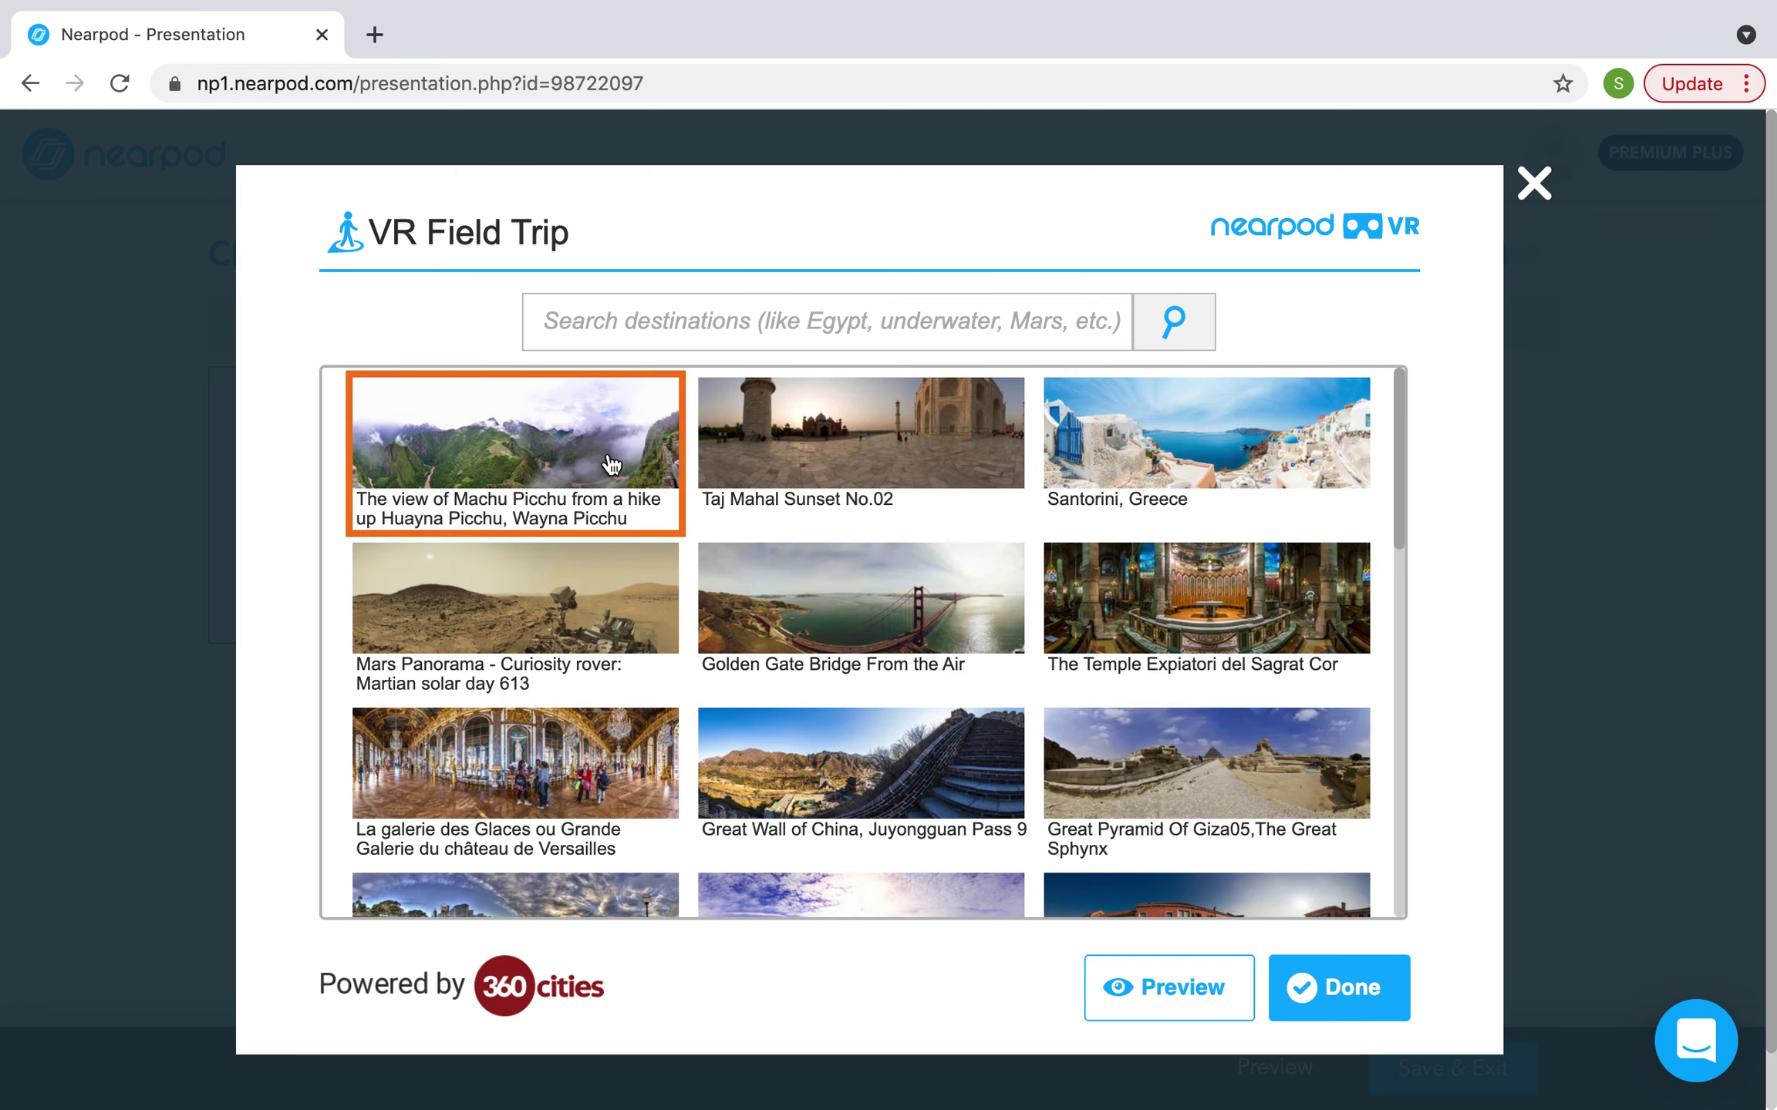
left_click(1316, 1015)
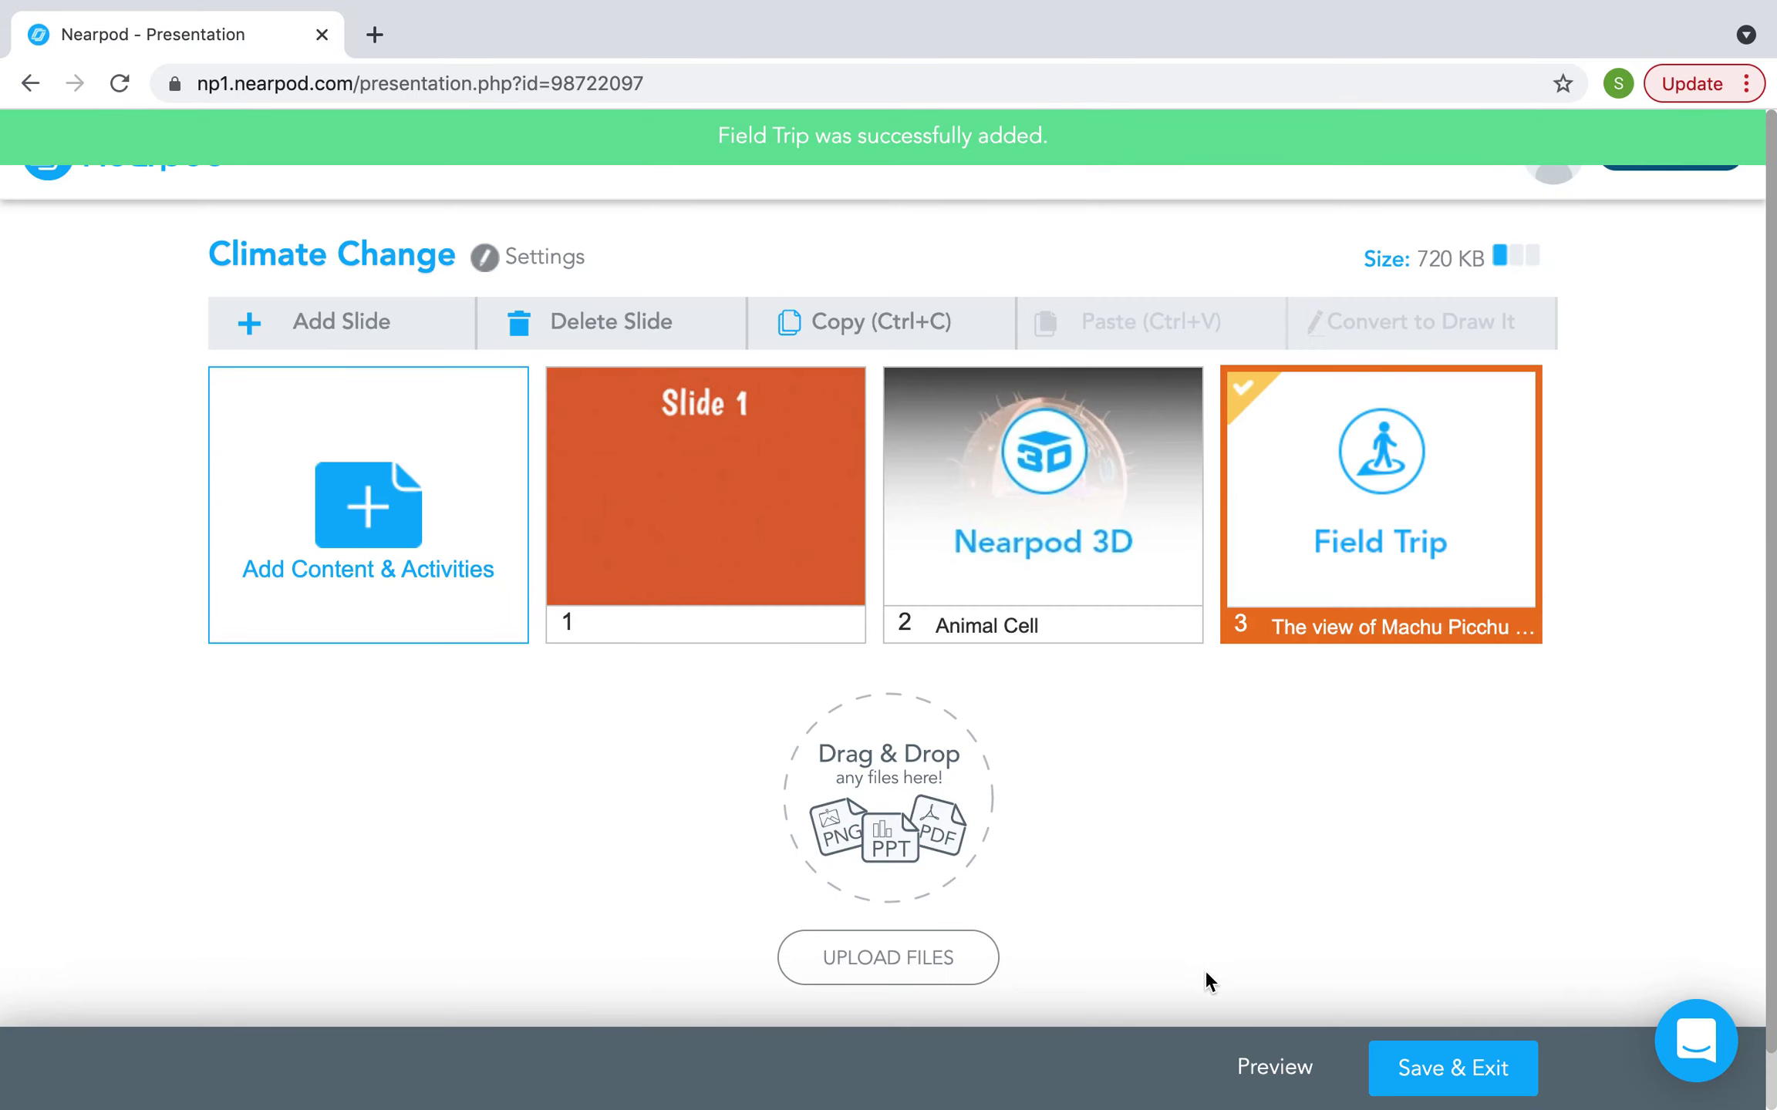
- Preview the Machu Picchu field trip, look around its panorama, and return to the lesson
left_click(1468, 552)
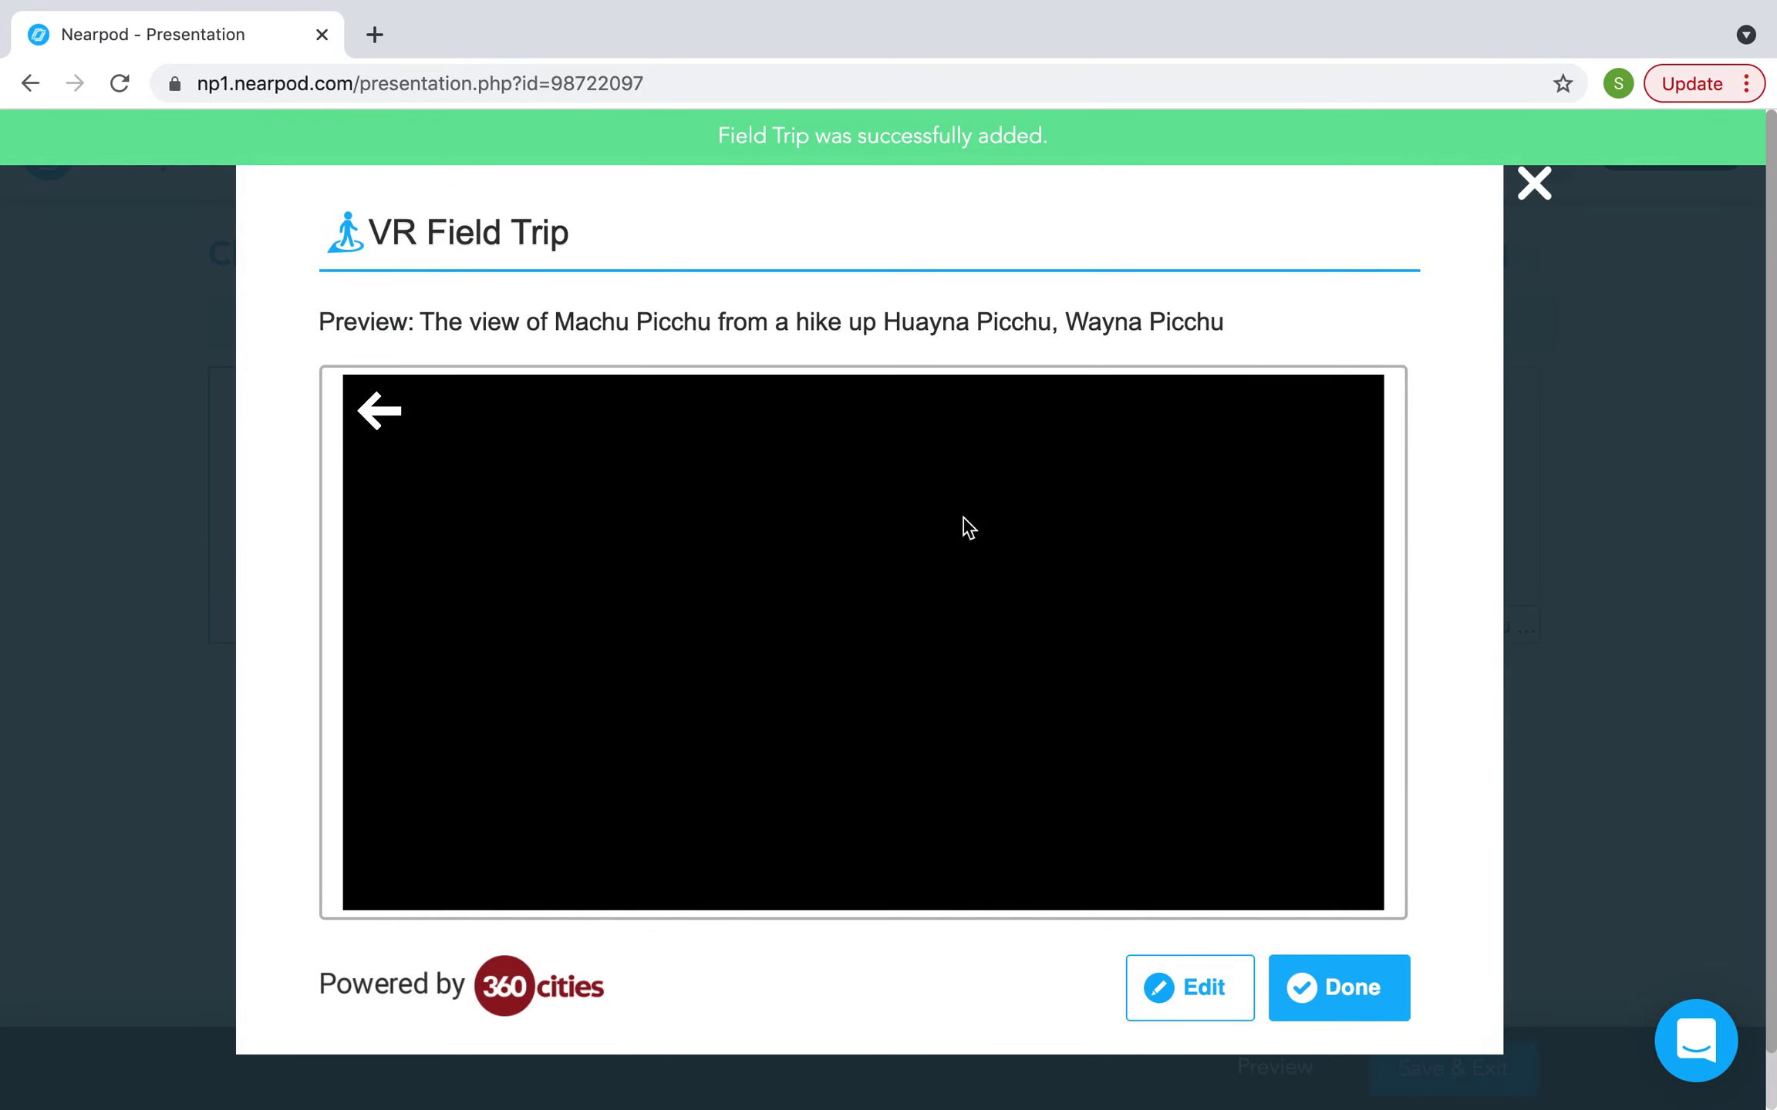
left_click_drag(991, 623, 1069, 644)
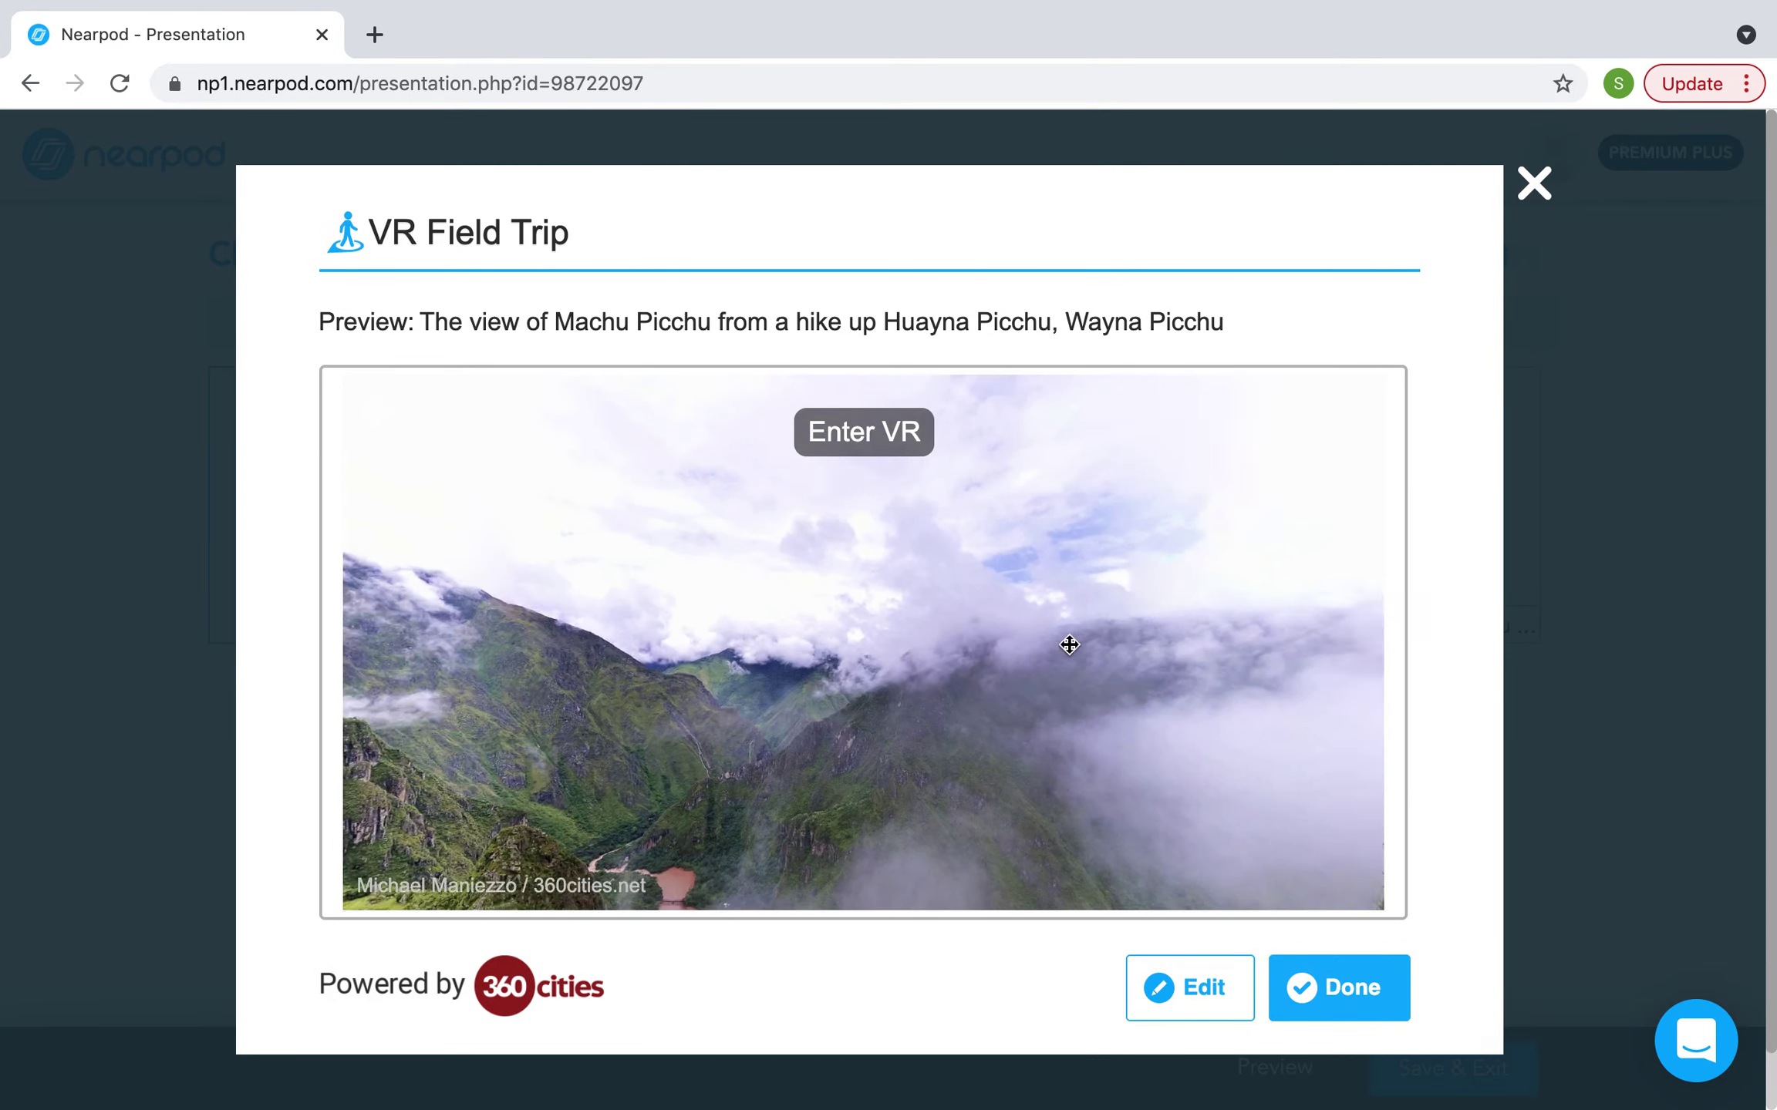
left_click(1386, 1010)
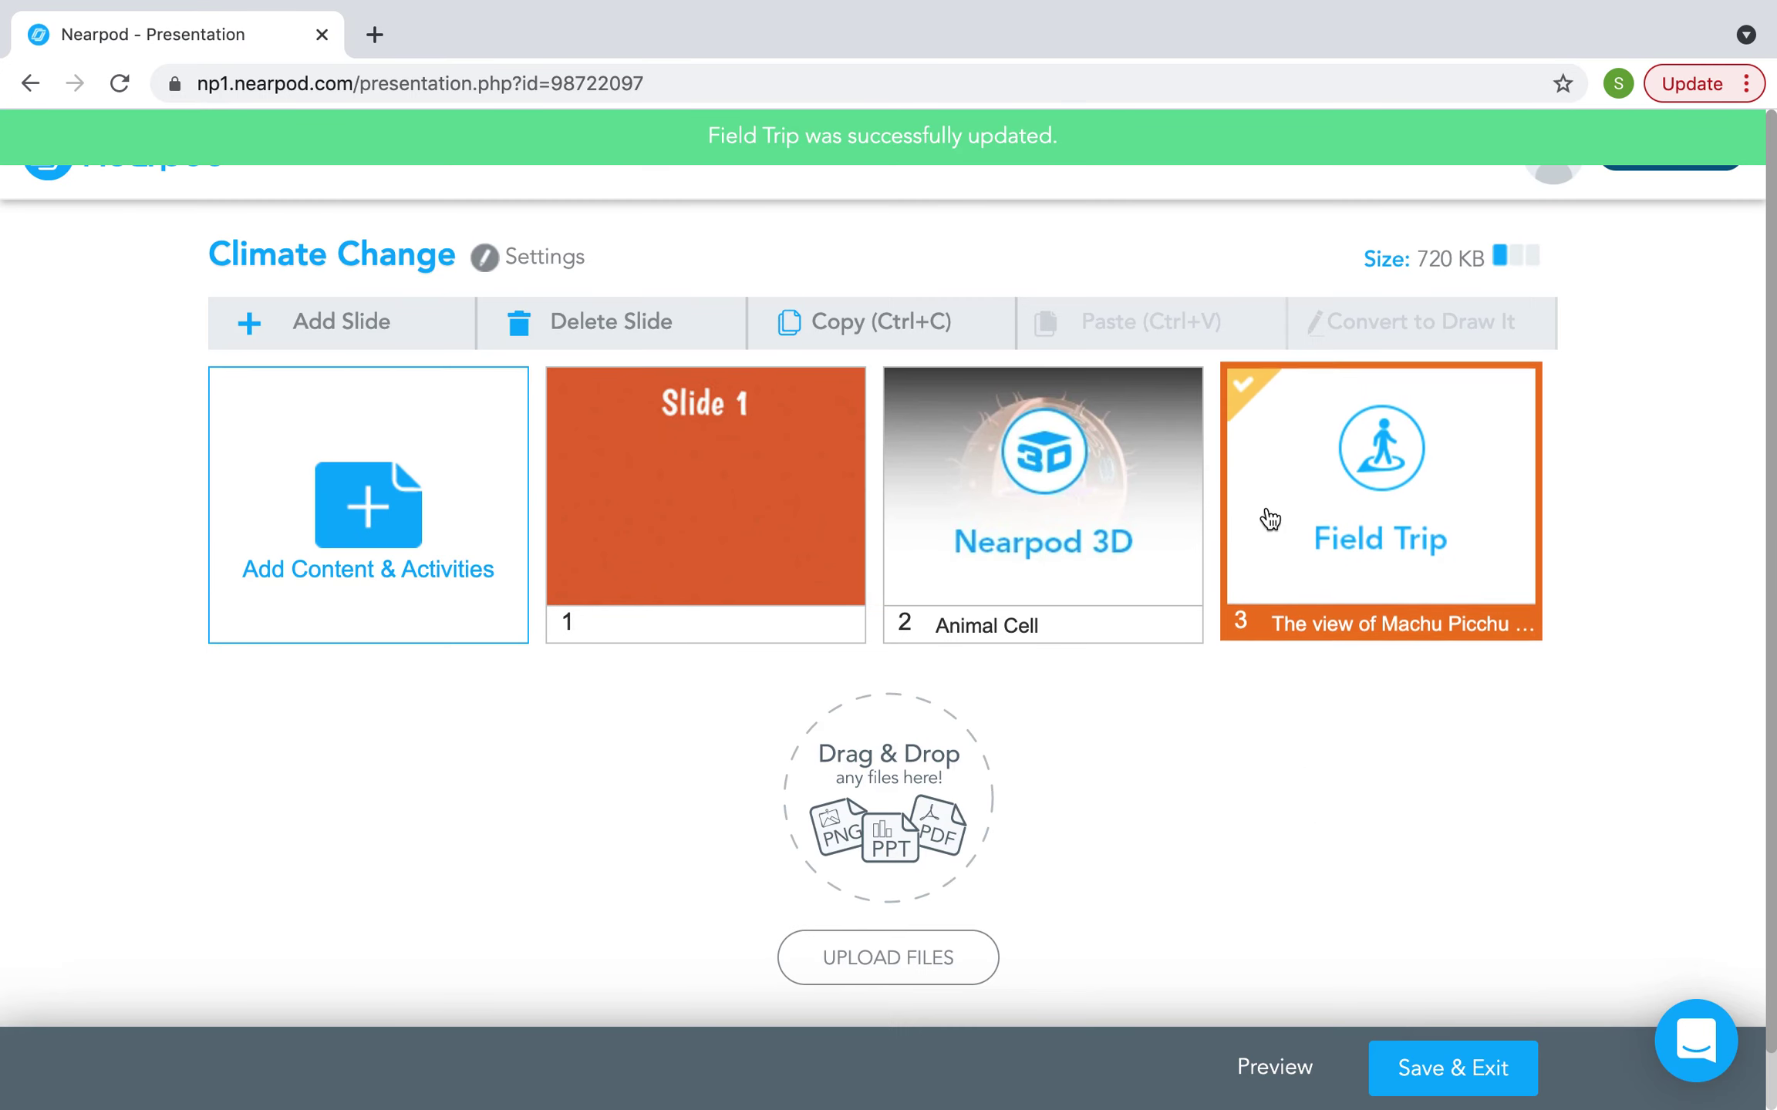
- Insert the BBC video Coral Reef Regeneration Project from Environment & Living Species after the Machu Picchu field trip
left_click(1549, 463)
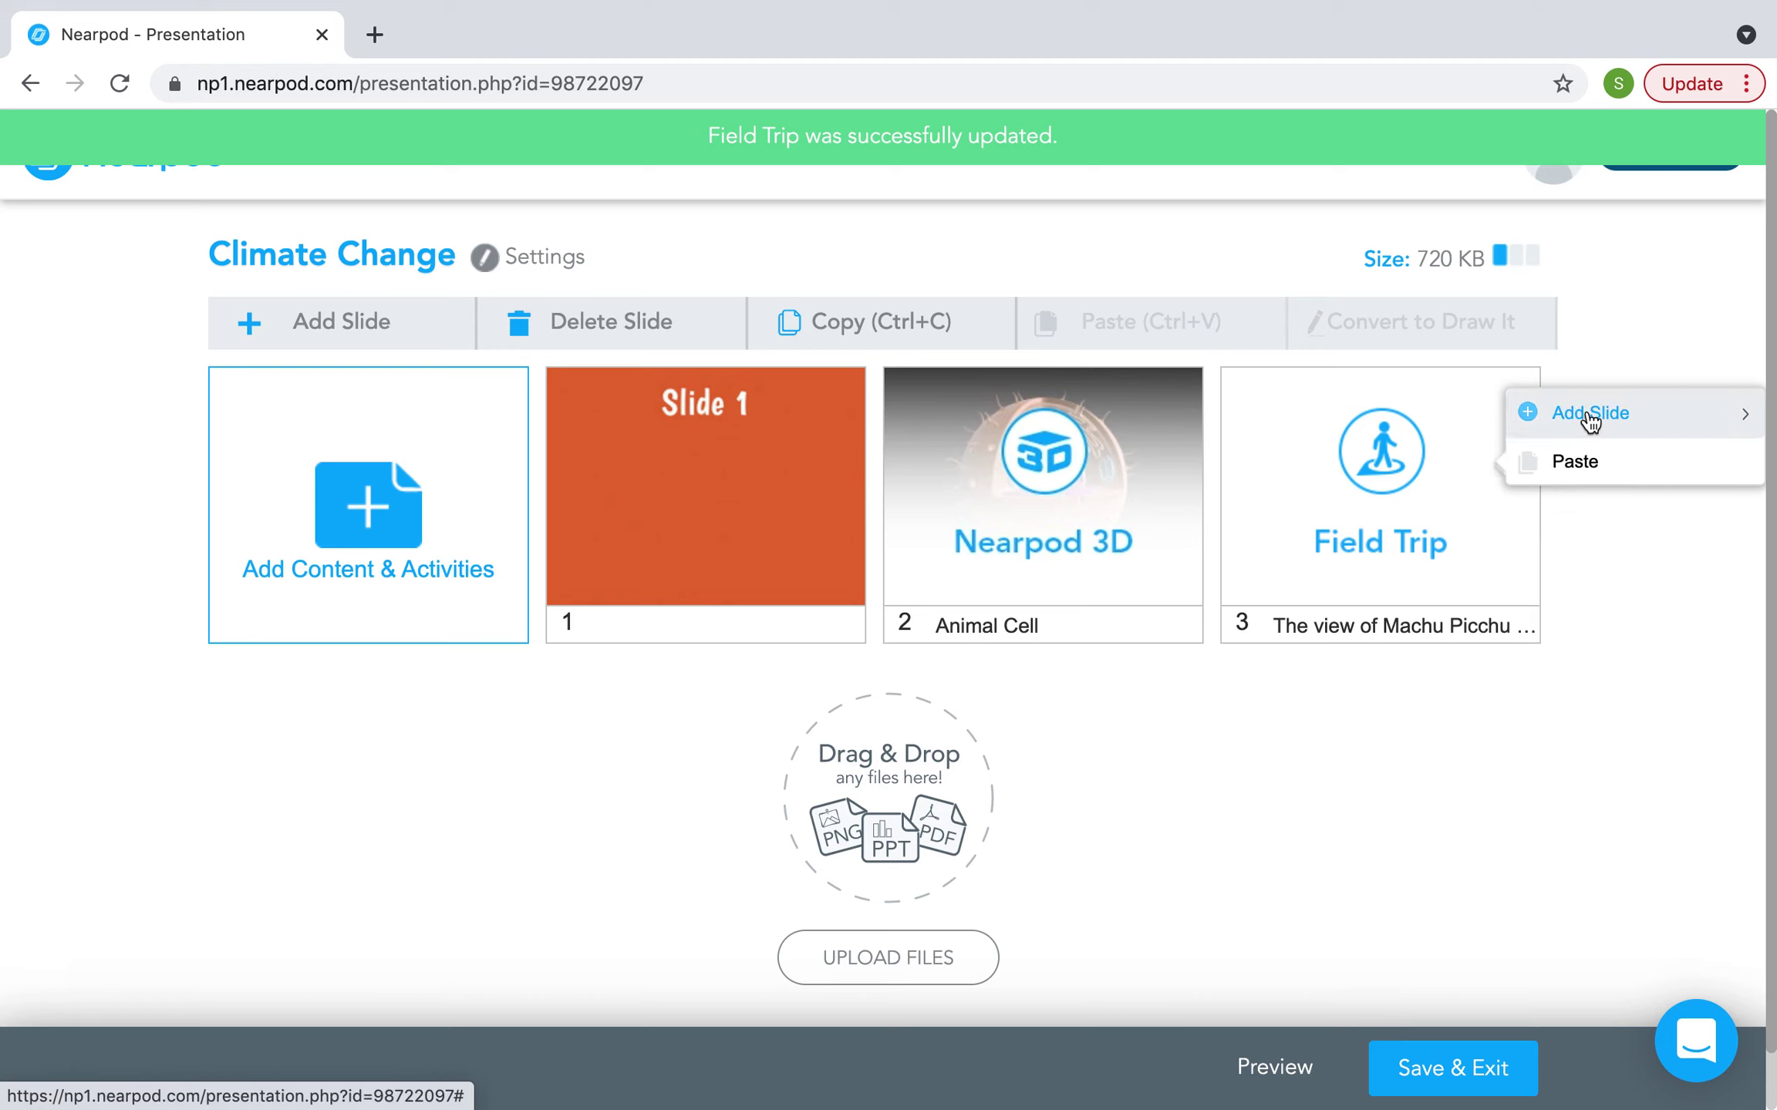
mouse_move(1391, 410)
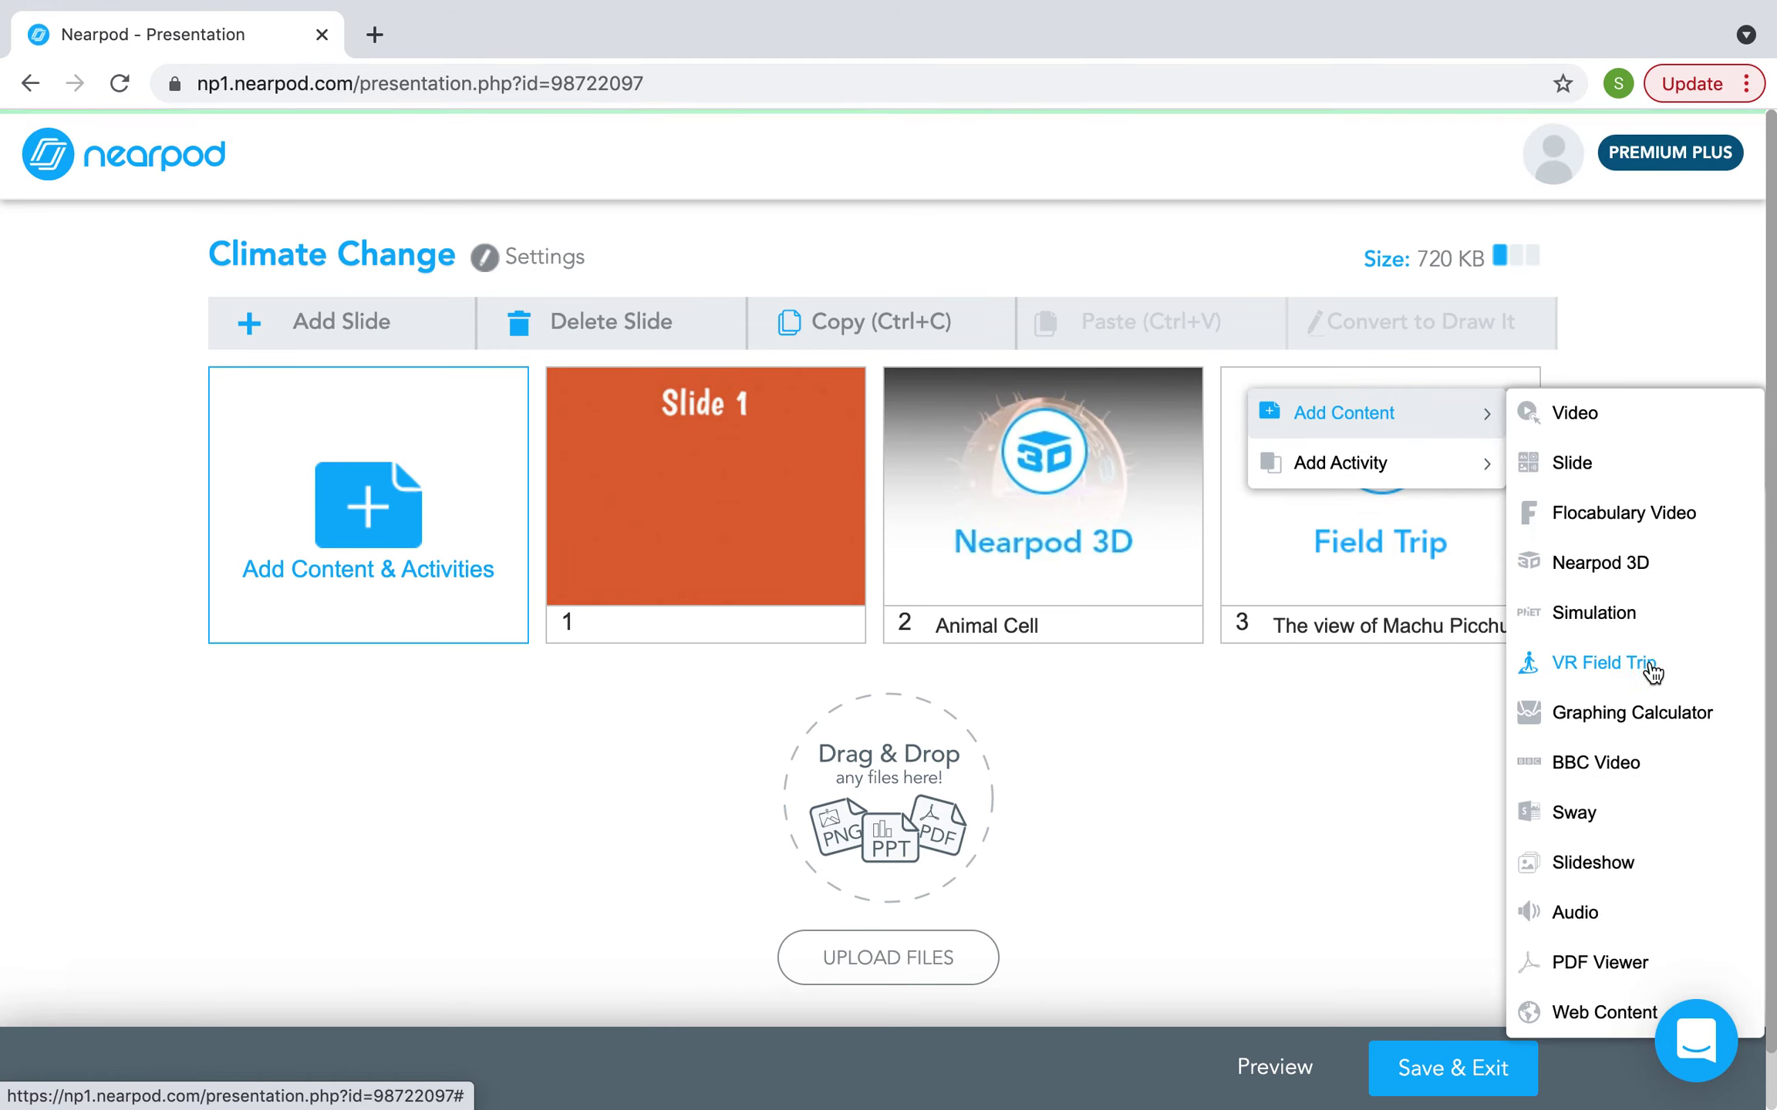
left_click(1644, 763)
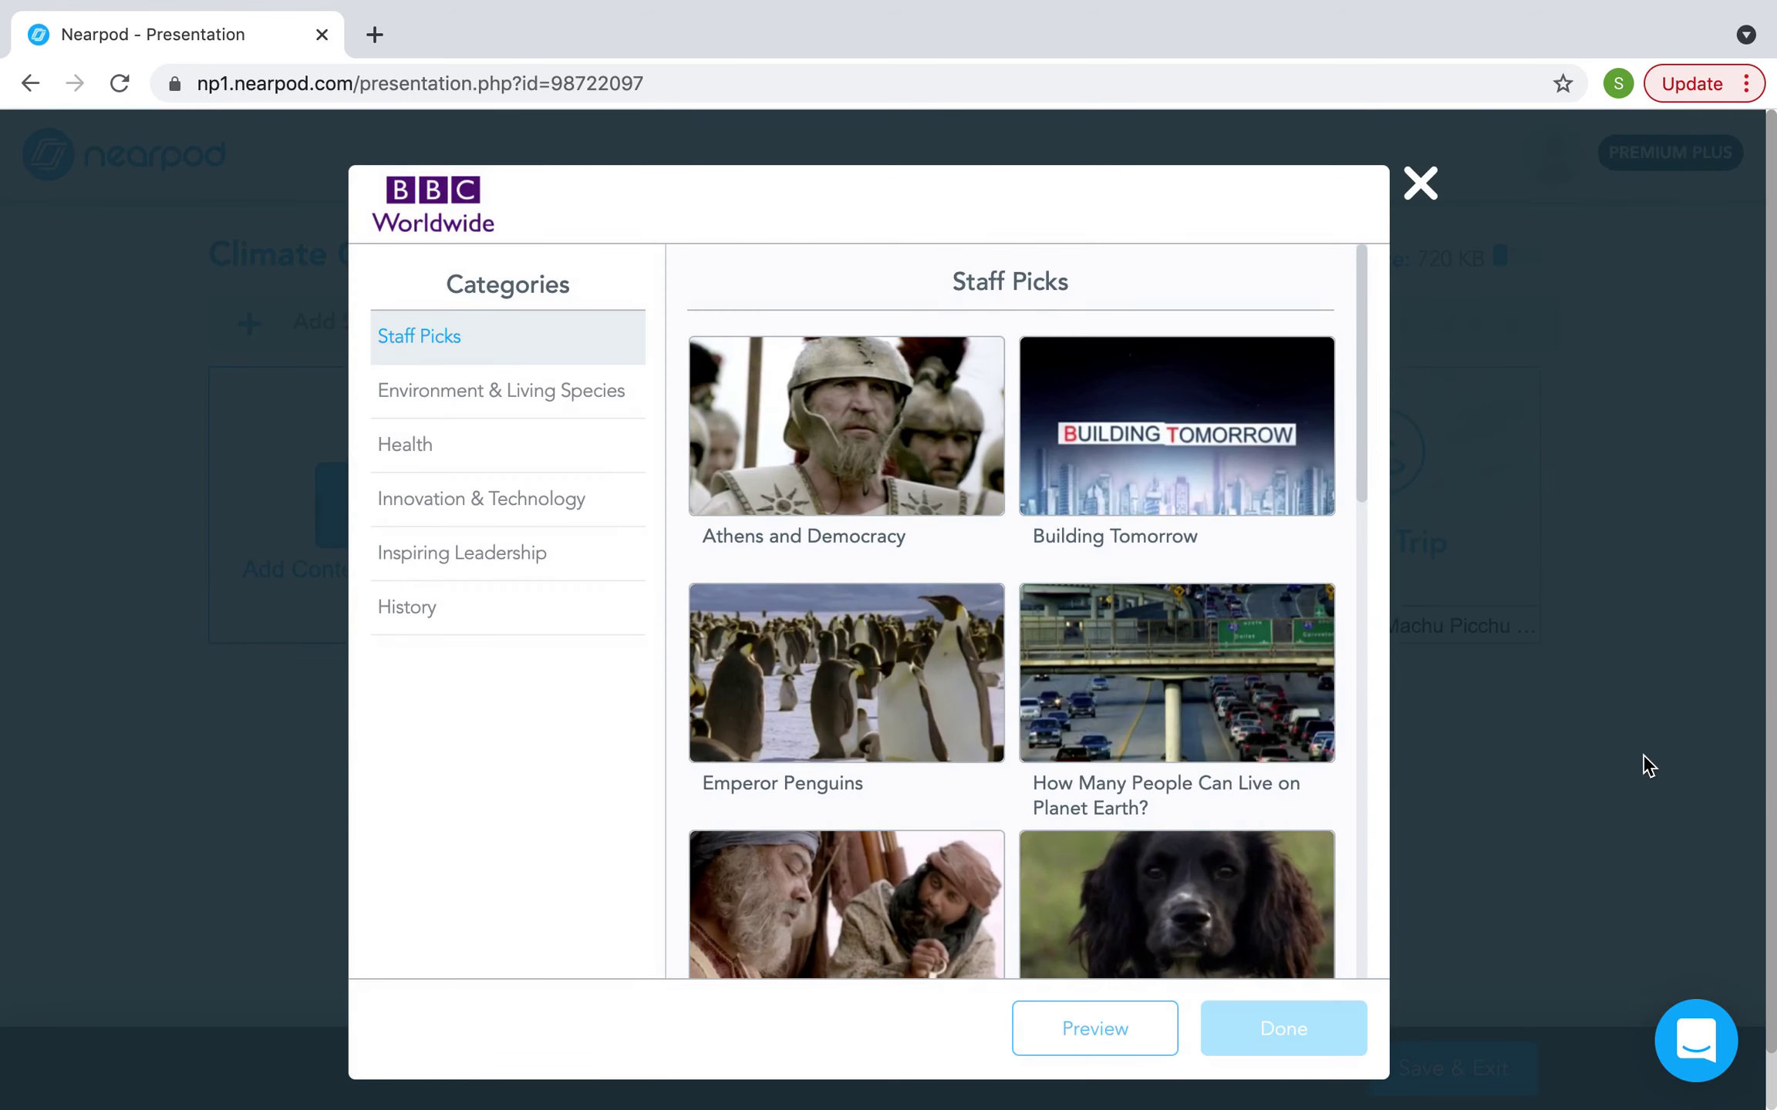
scroll(1194, 655, "down", 6)
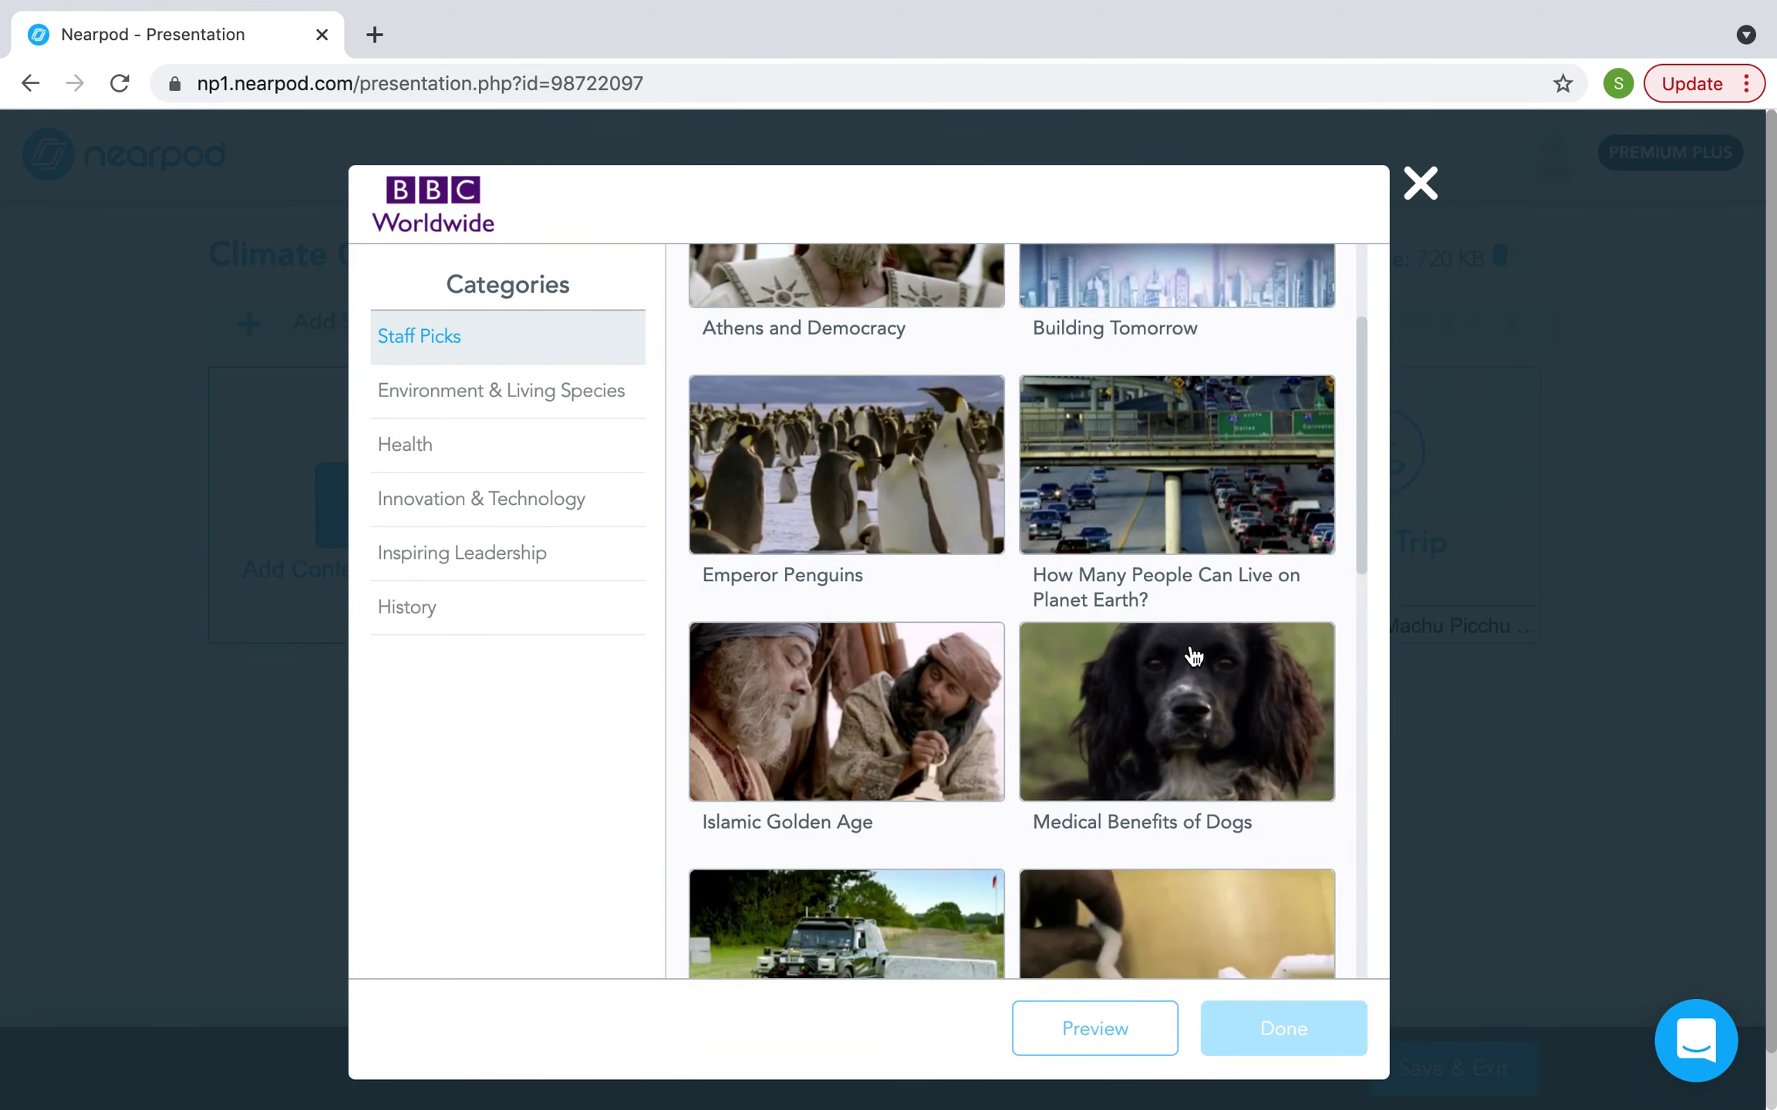
scroll(1194, 655, "up", 4)
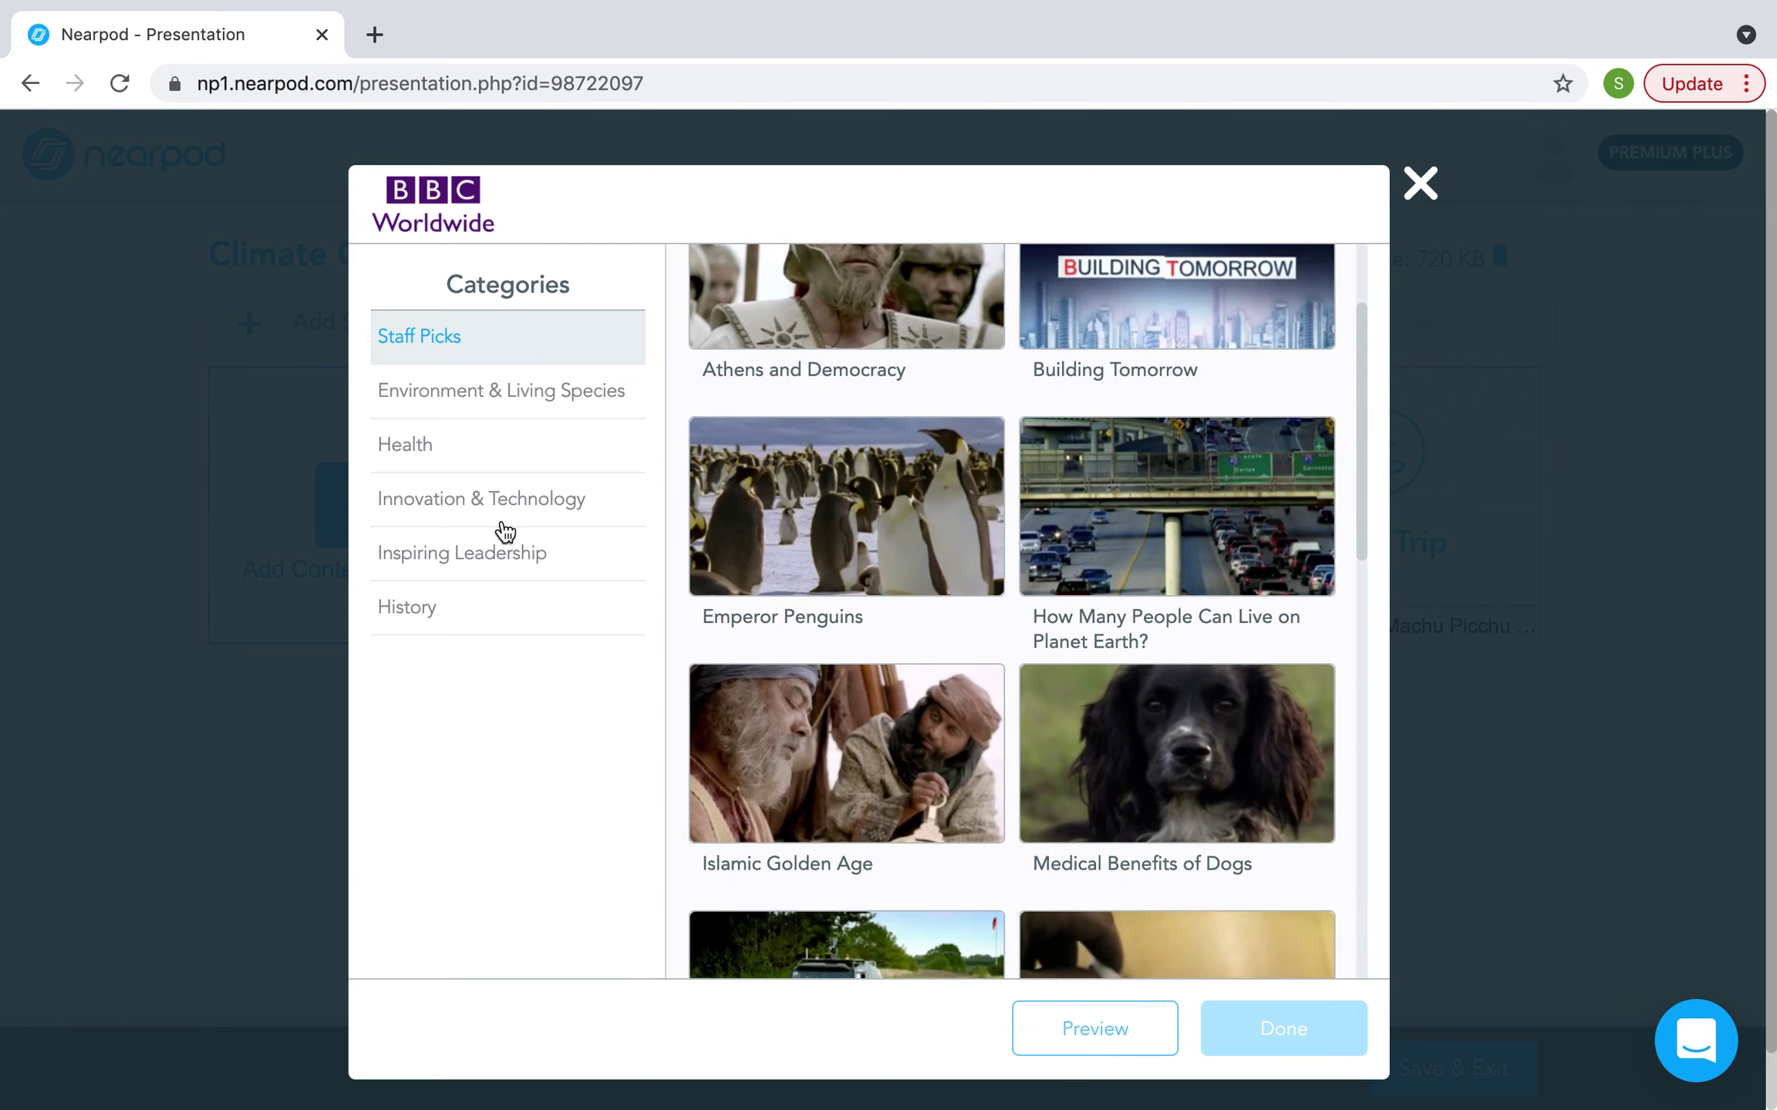
left_click(549, 405)
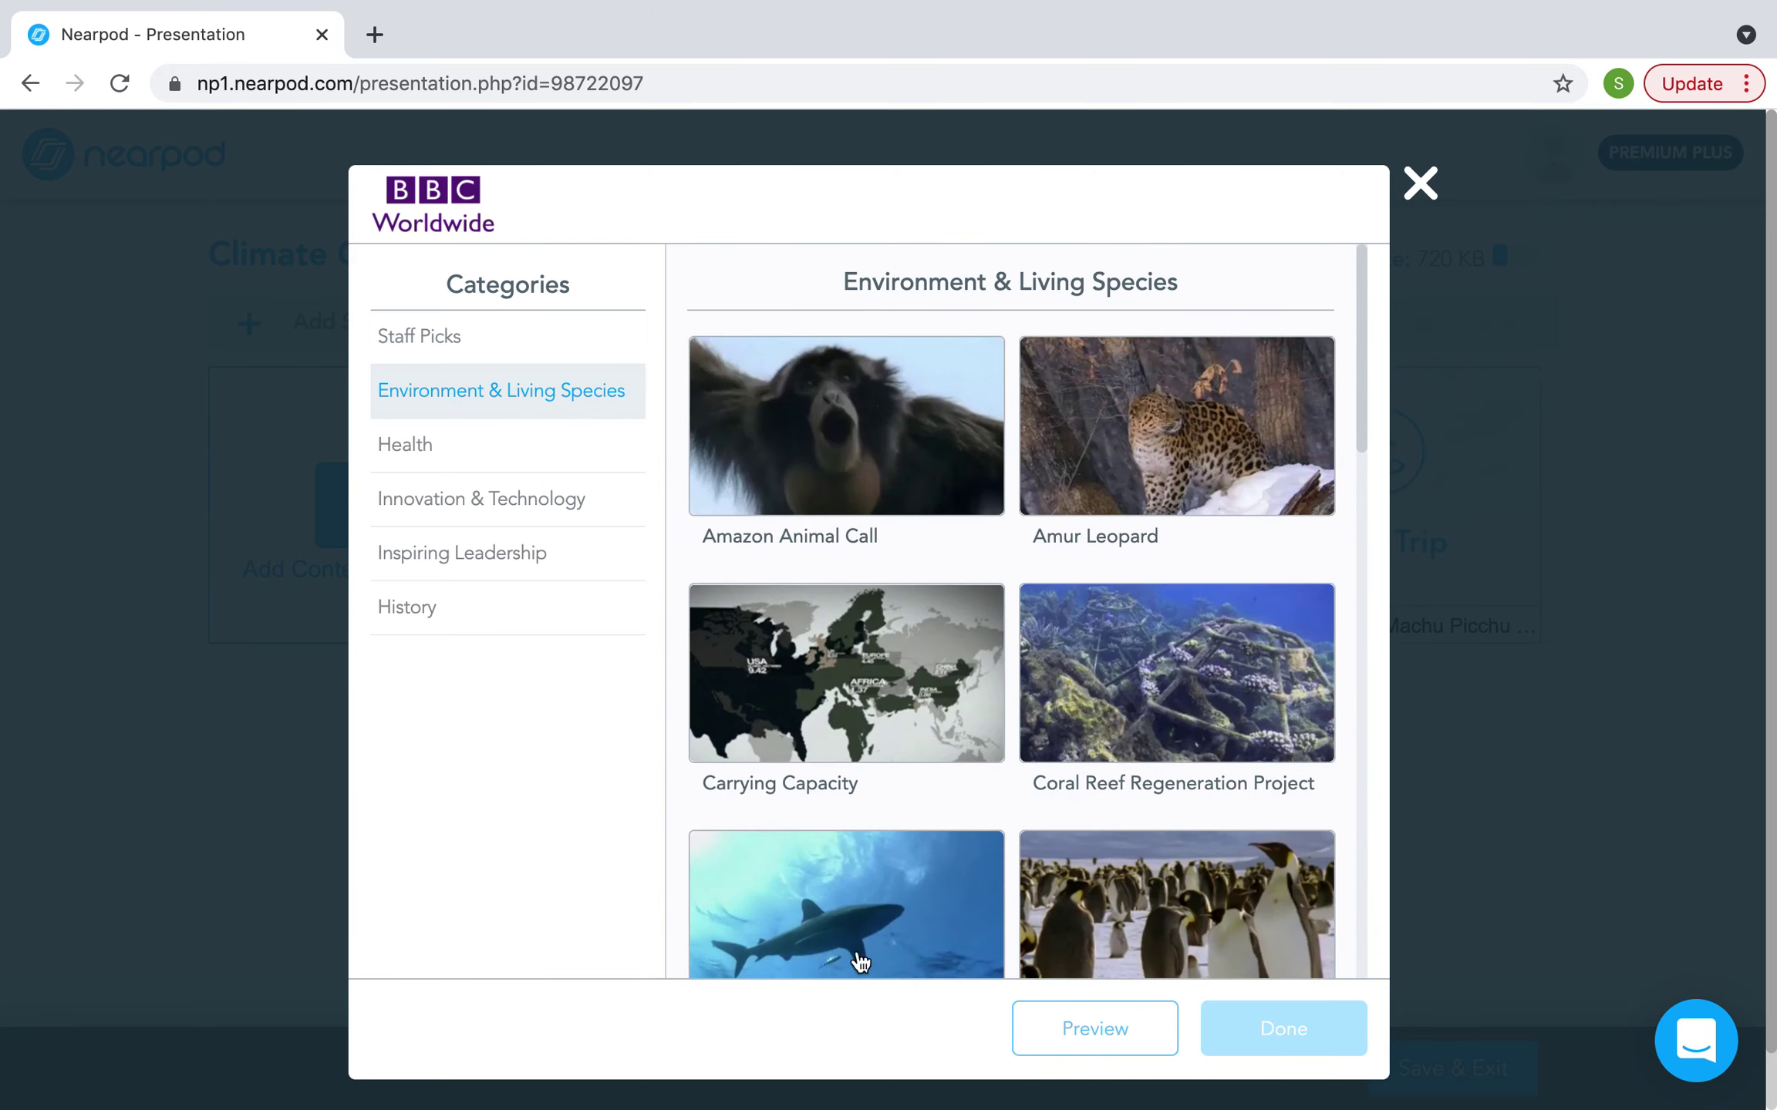
scroll(861, 748, "down", 4)
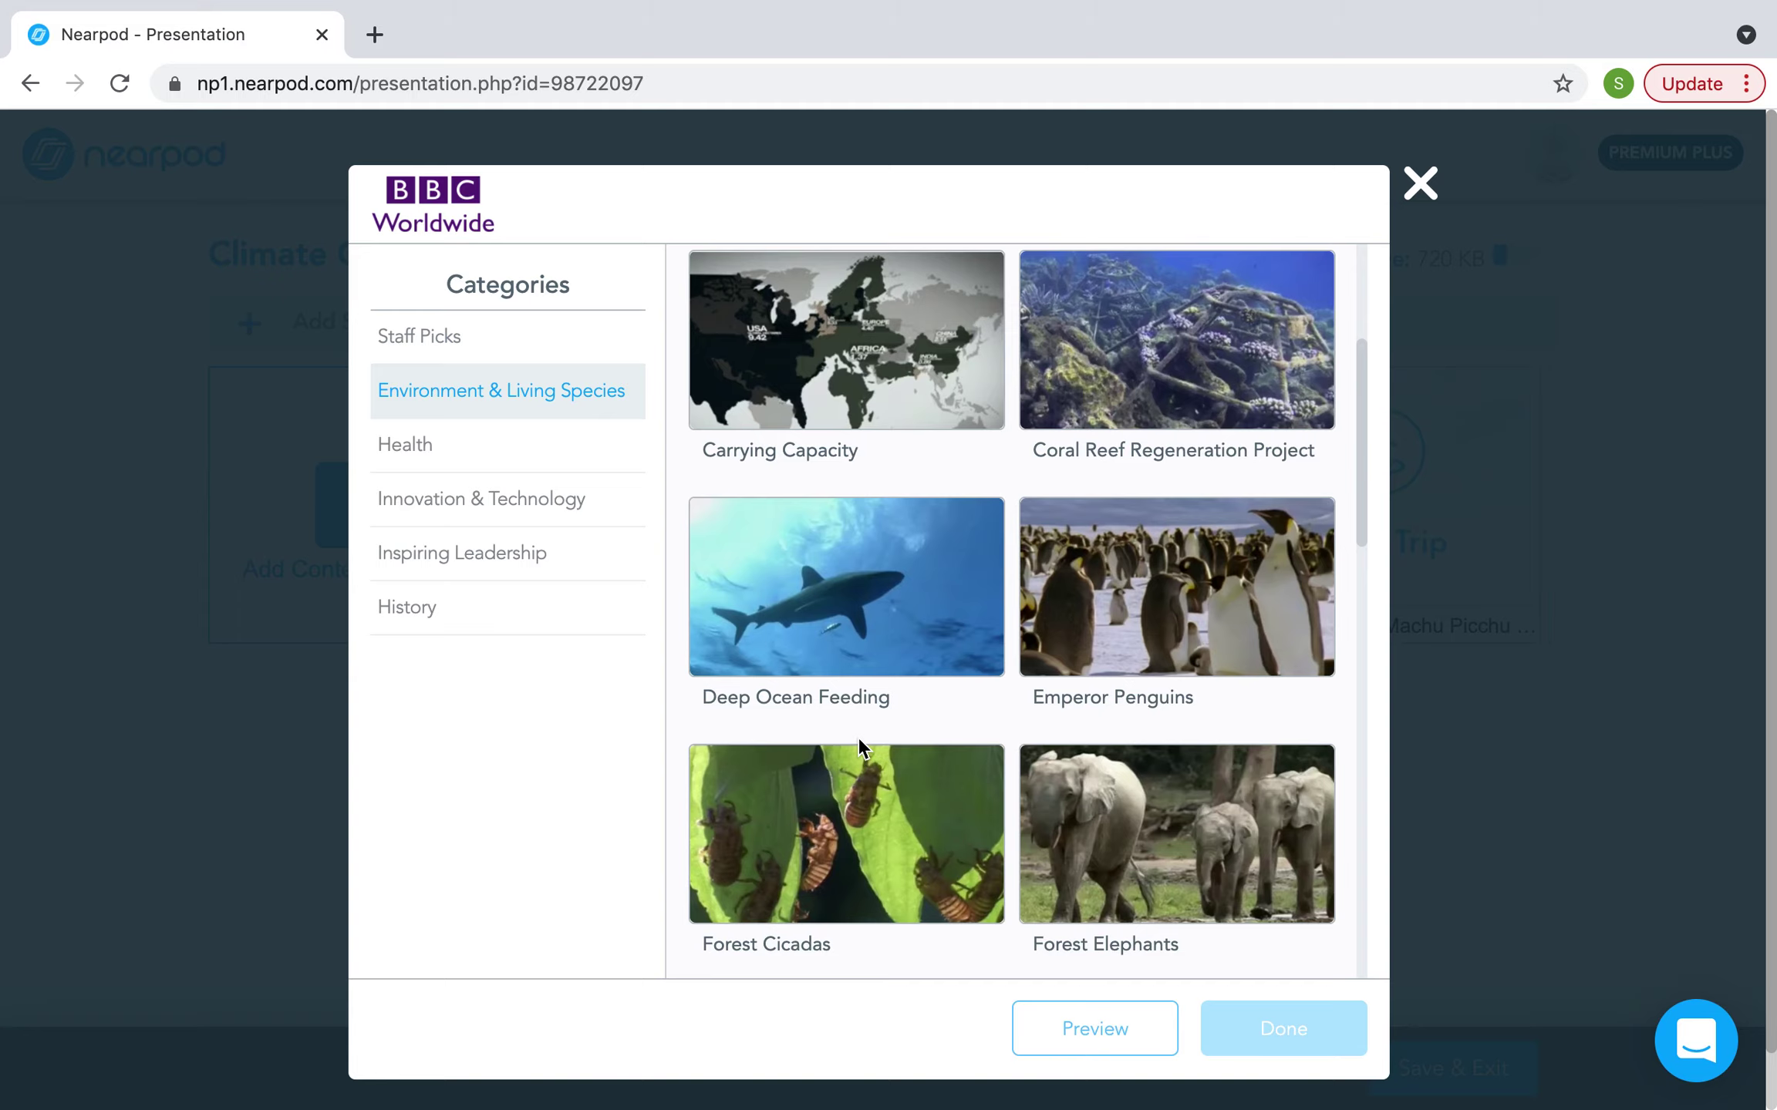
left_click(1201, 382)
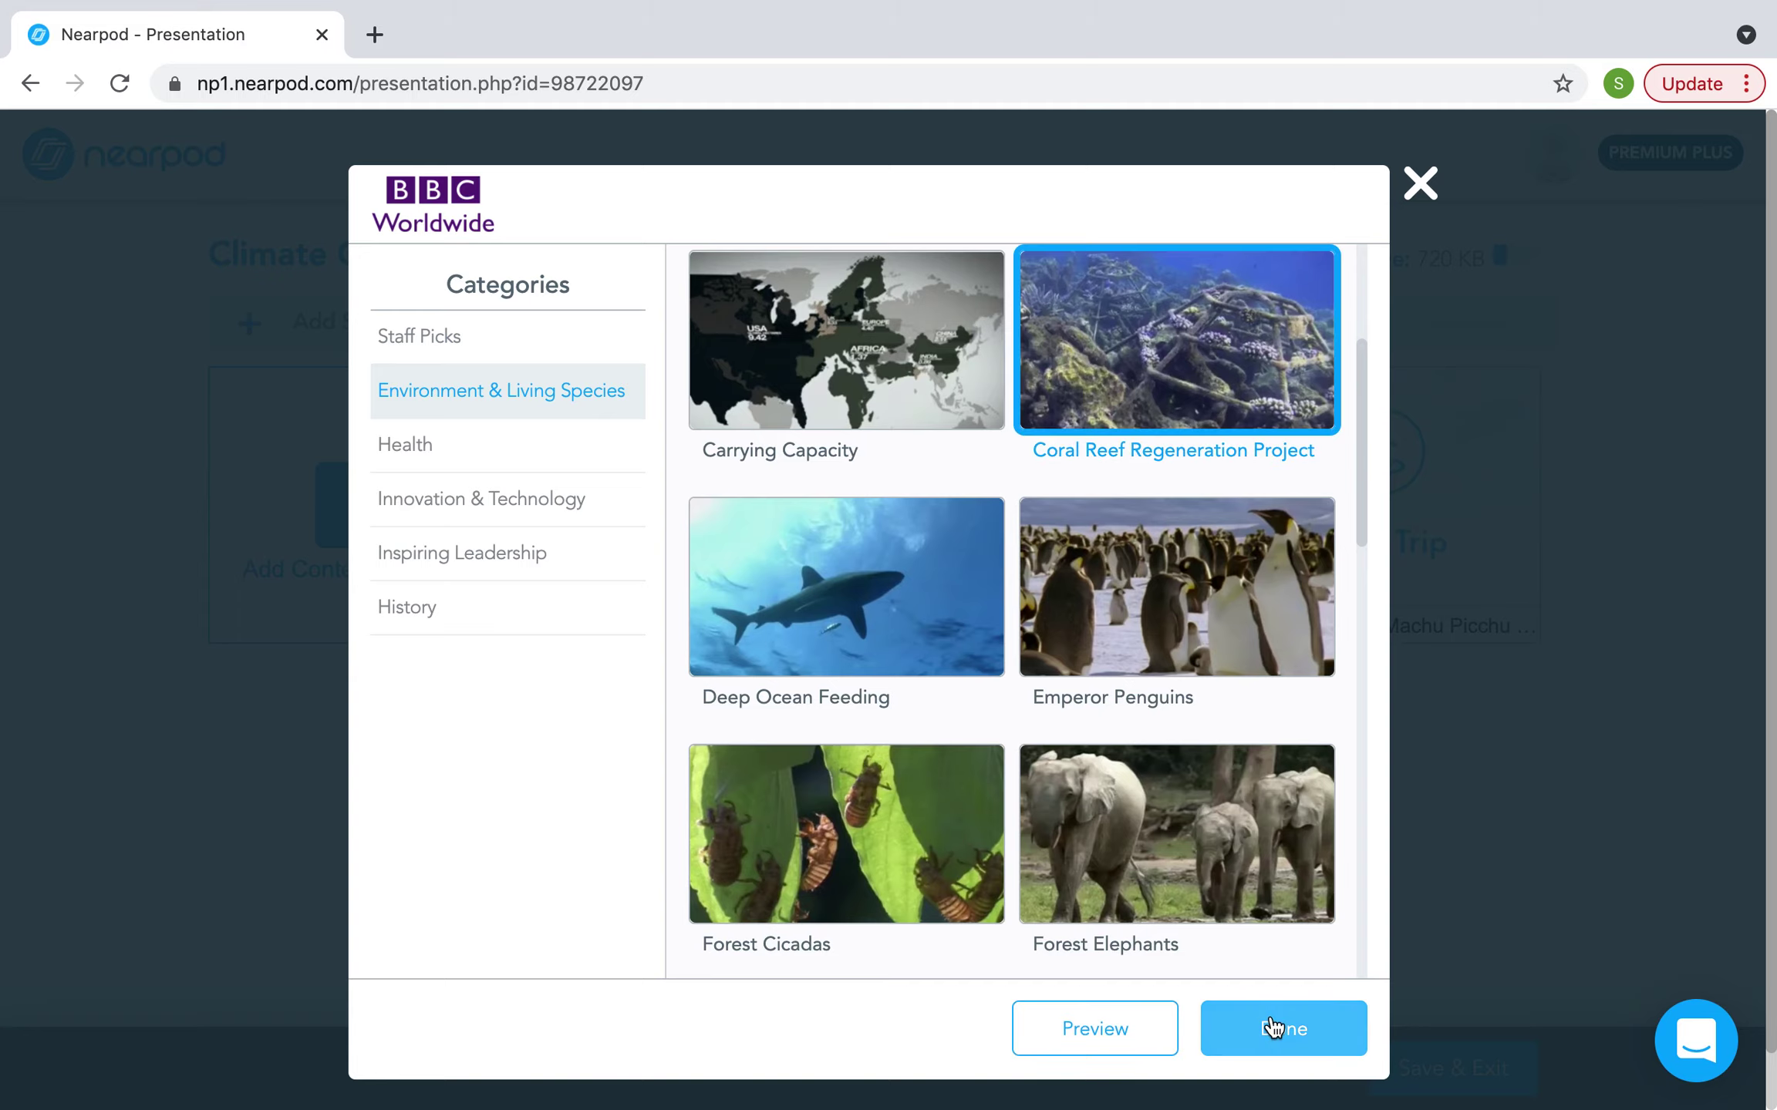
left_click(1271, 1028)
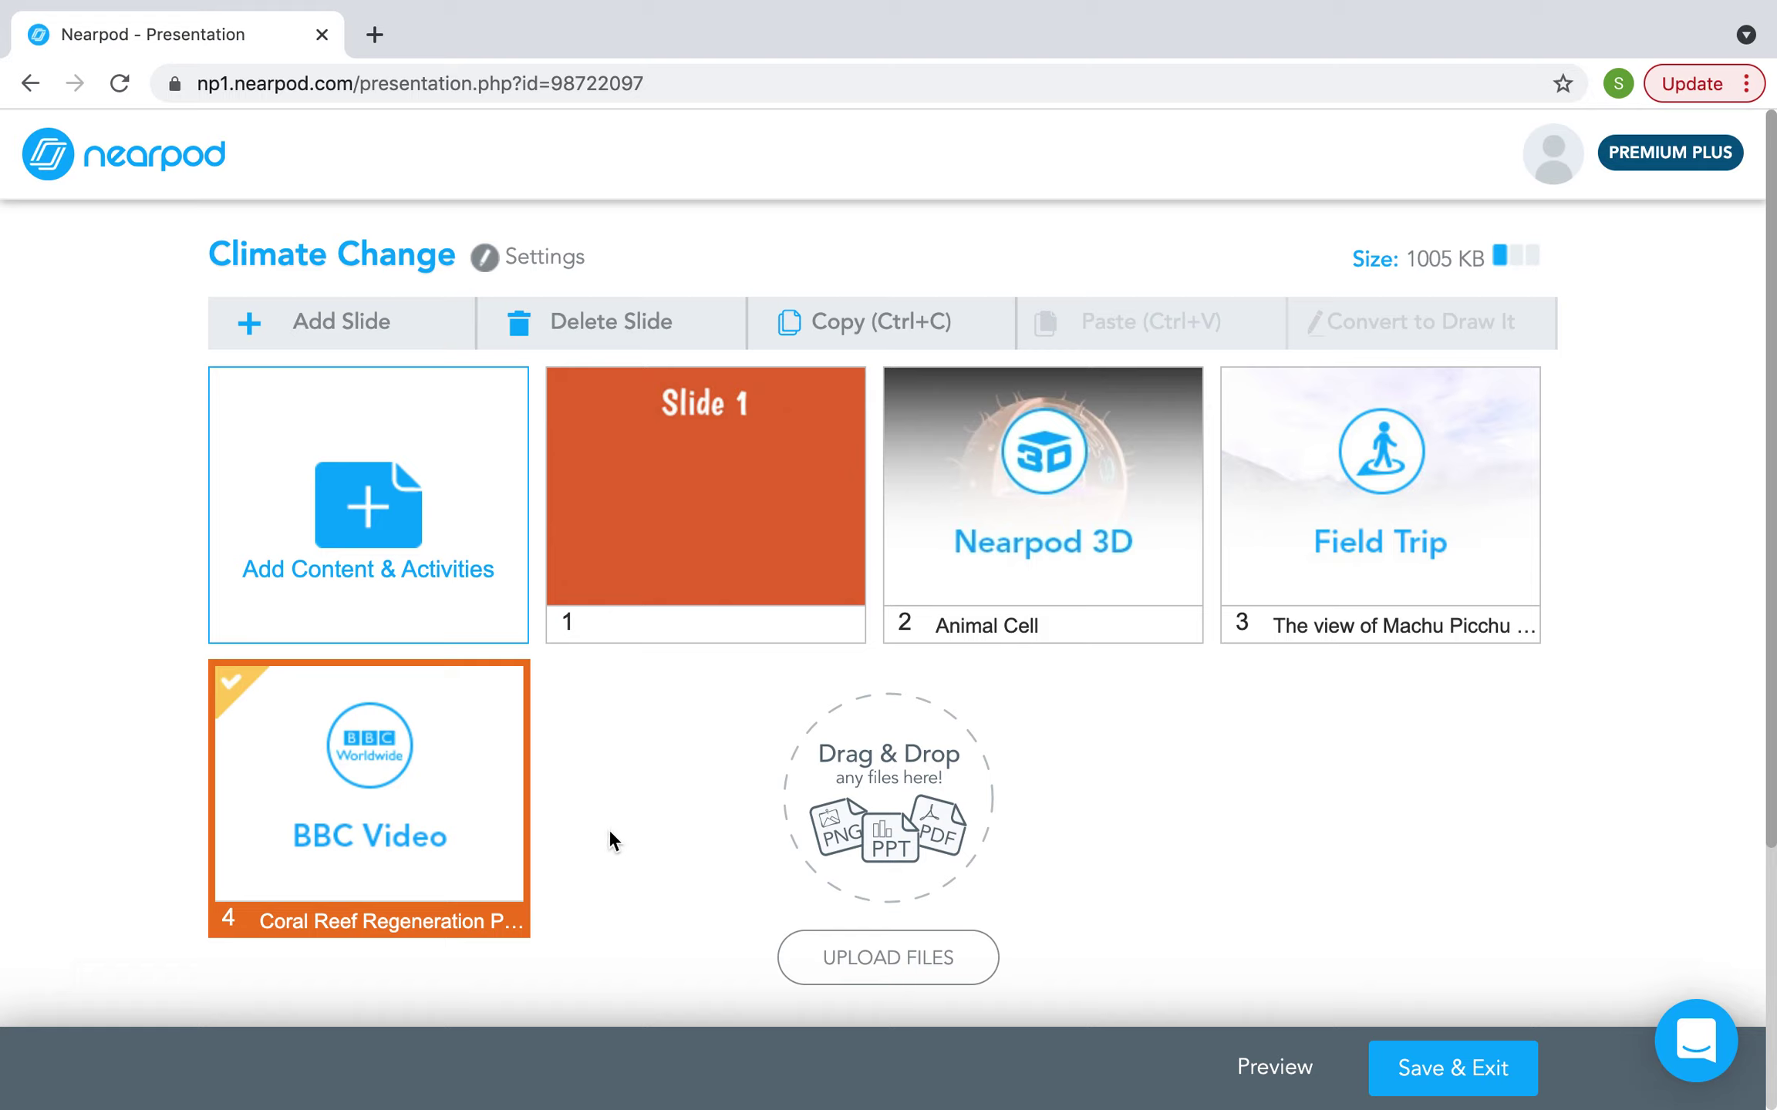
- Review the content types that can follow the BBC video, open the Web Content form, and close it without adding a website
right_click(542, 729)
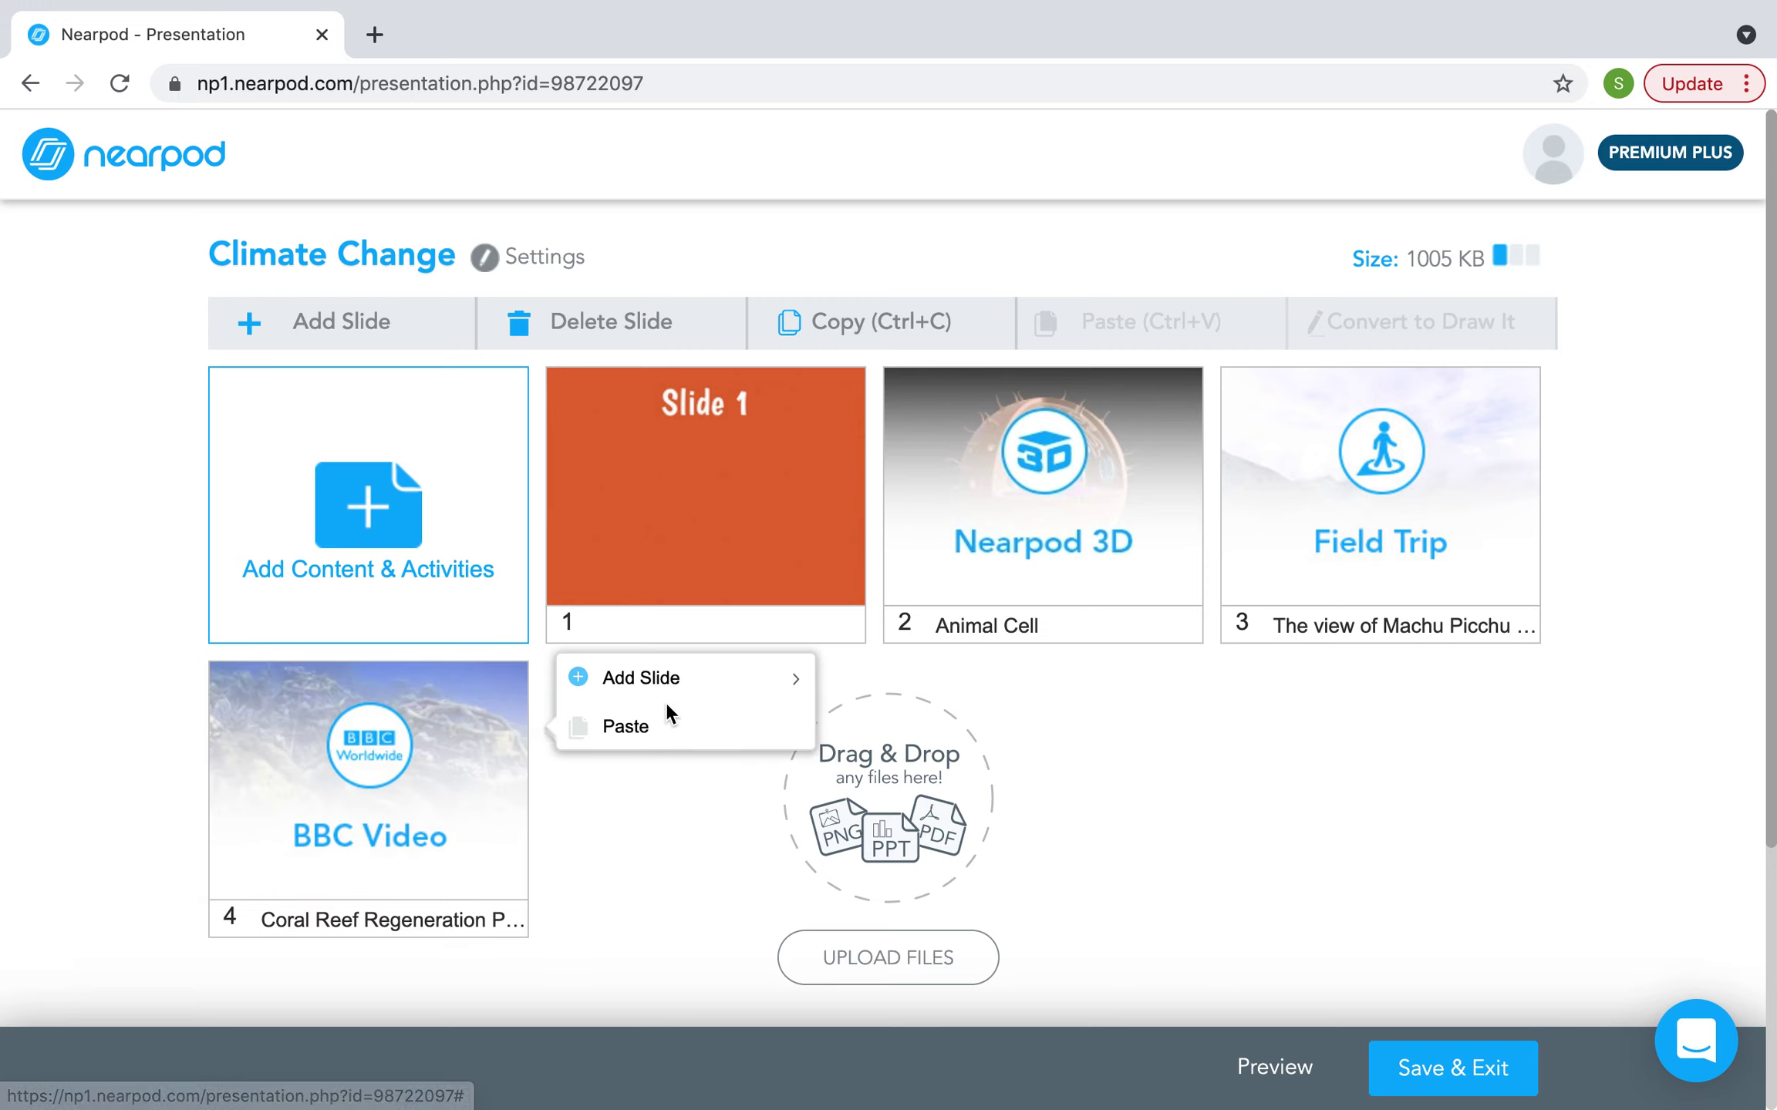
mouse_move(683, 690)
mouse_move(976, 694)
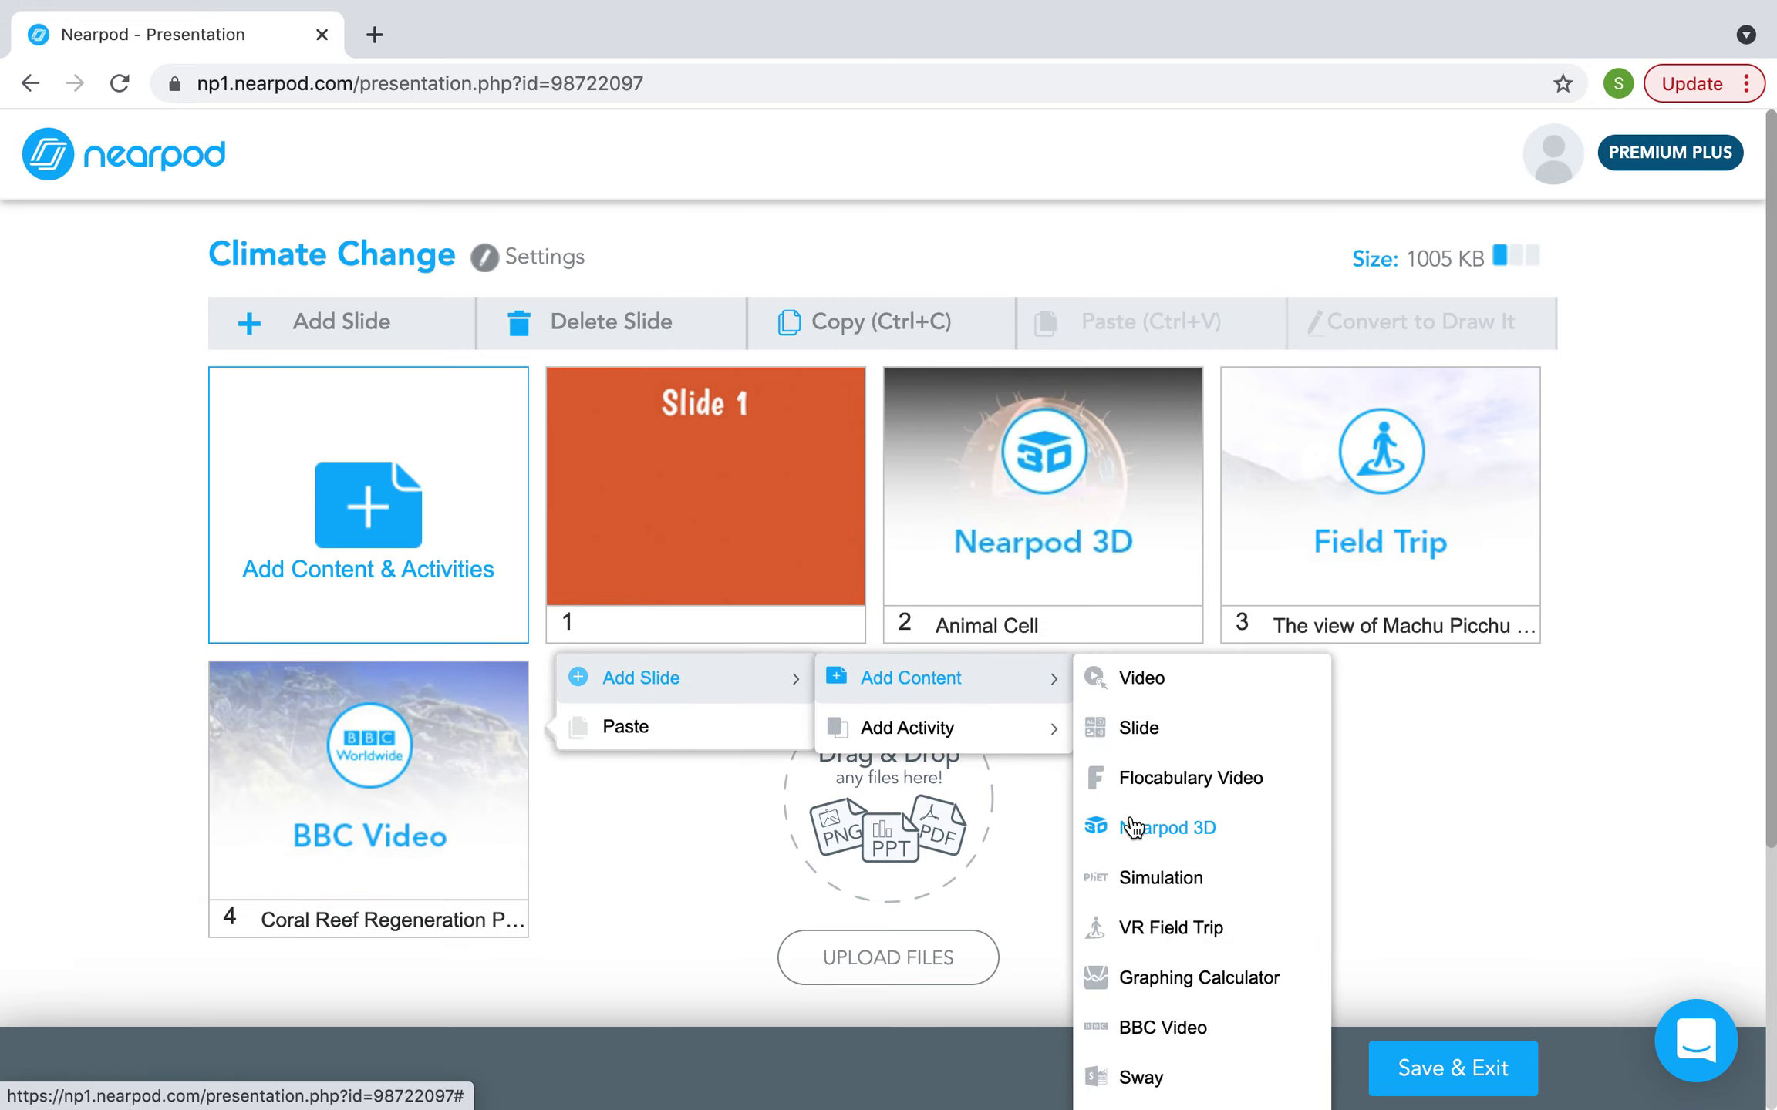
scroll(1186, 1028, "down", 1)
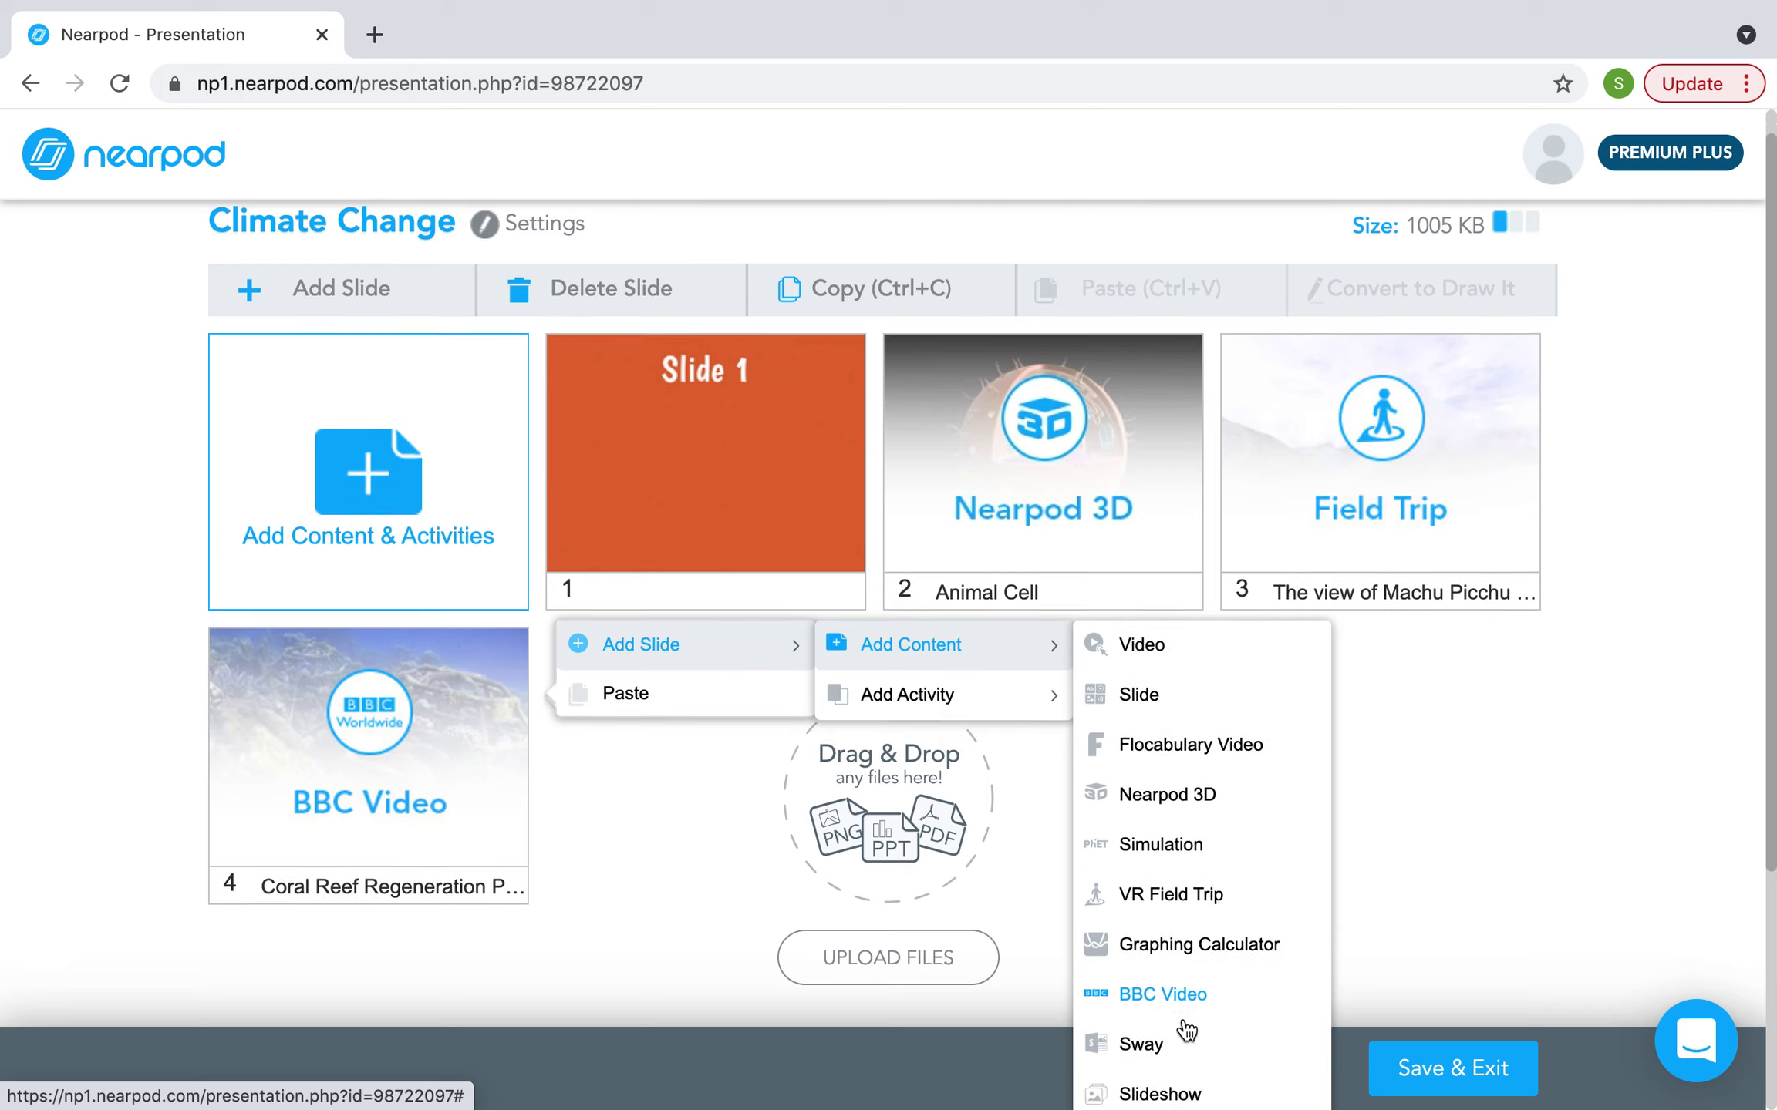
scroll(1176, 1057, "down", 2)
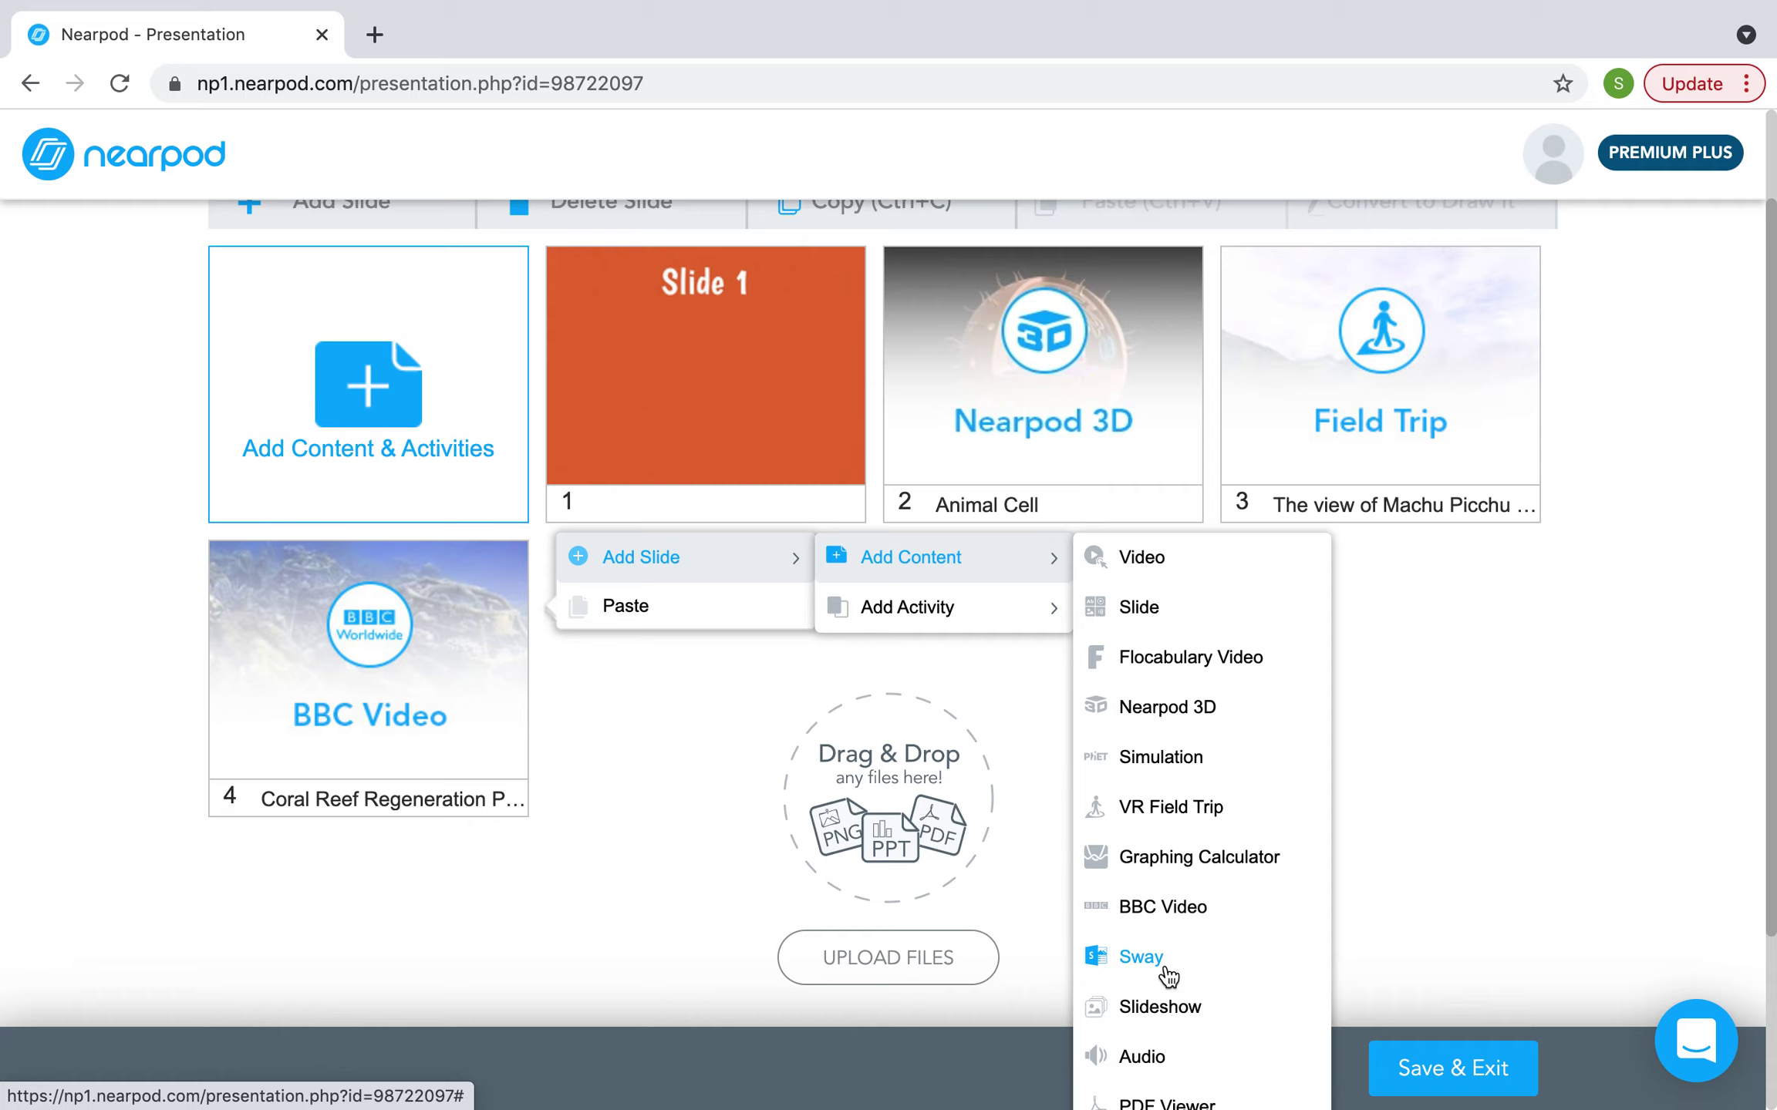
scroll(1168, 976, "down", 1)
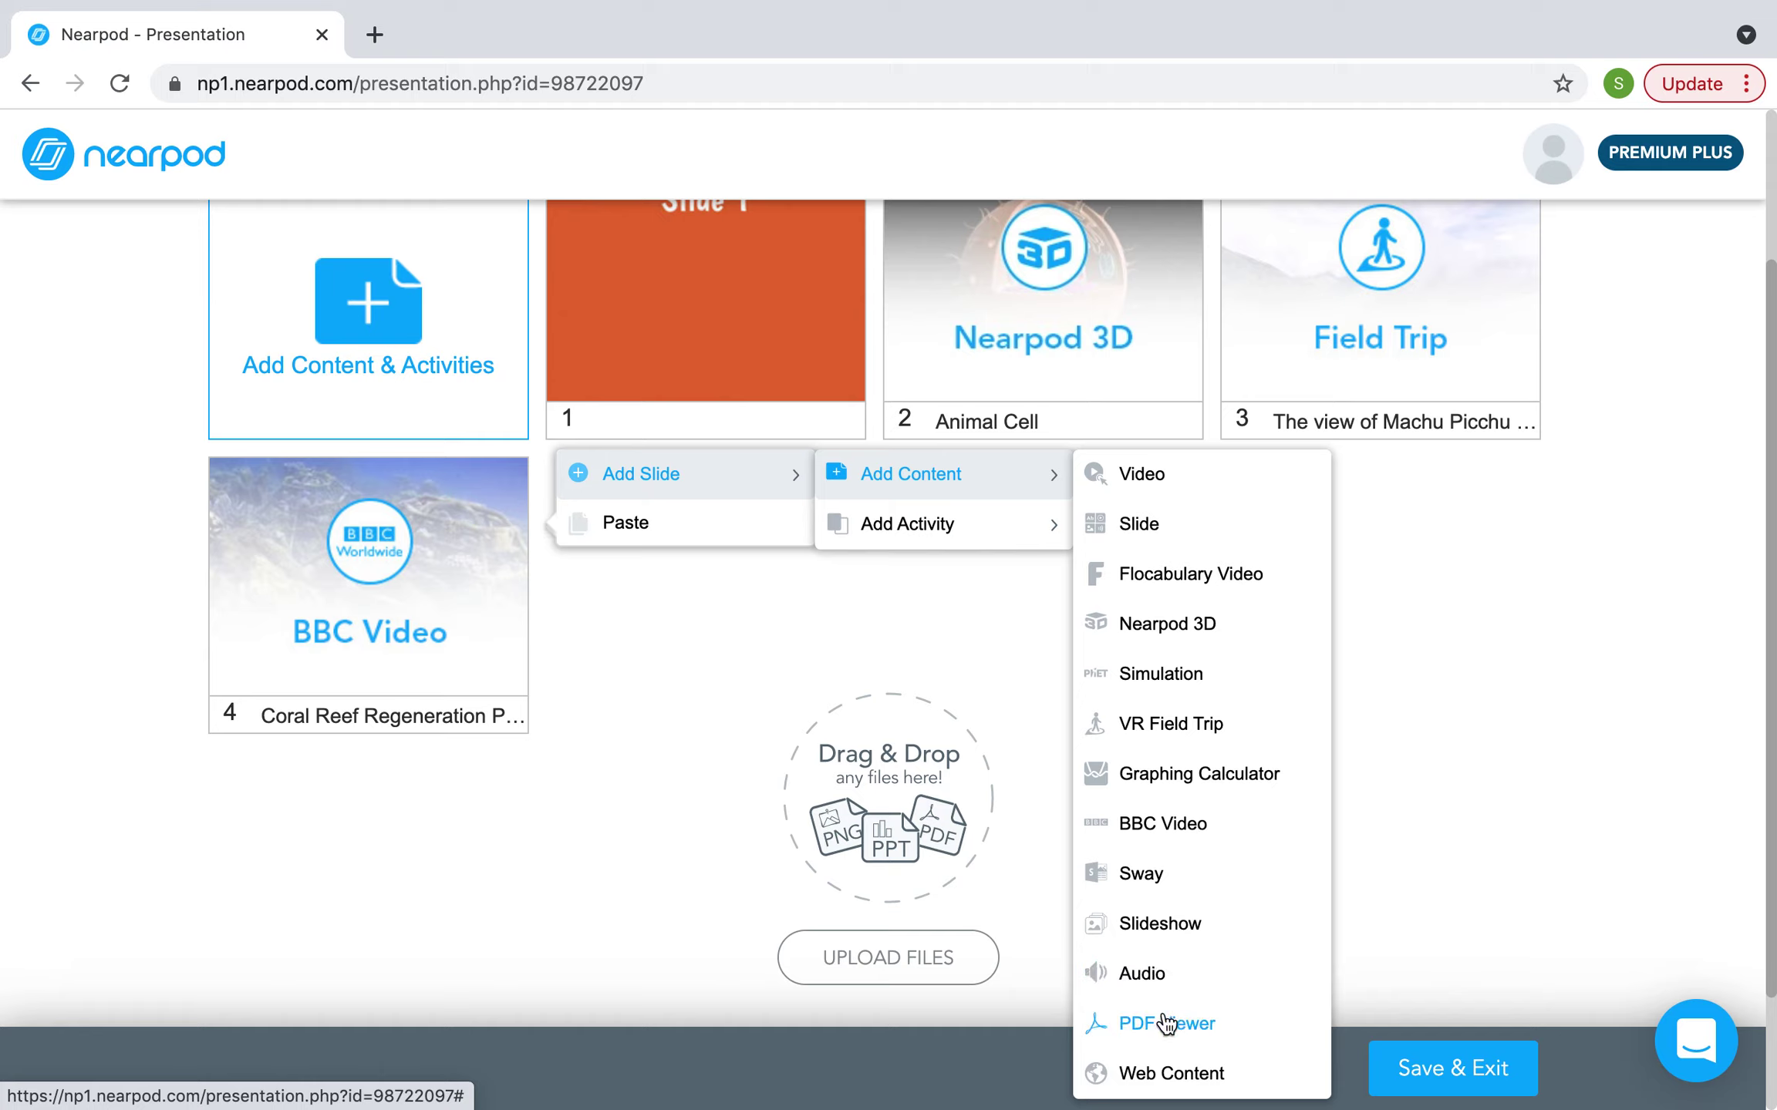
left_click(1174, 1075)
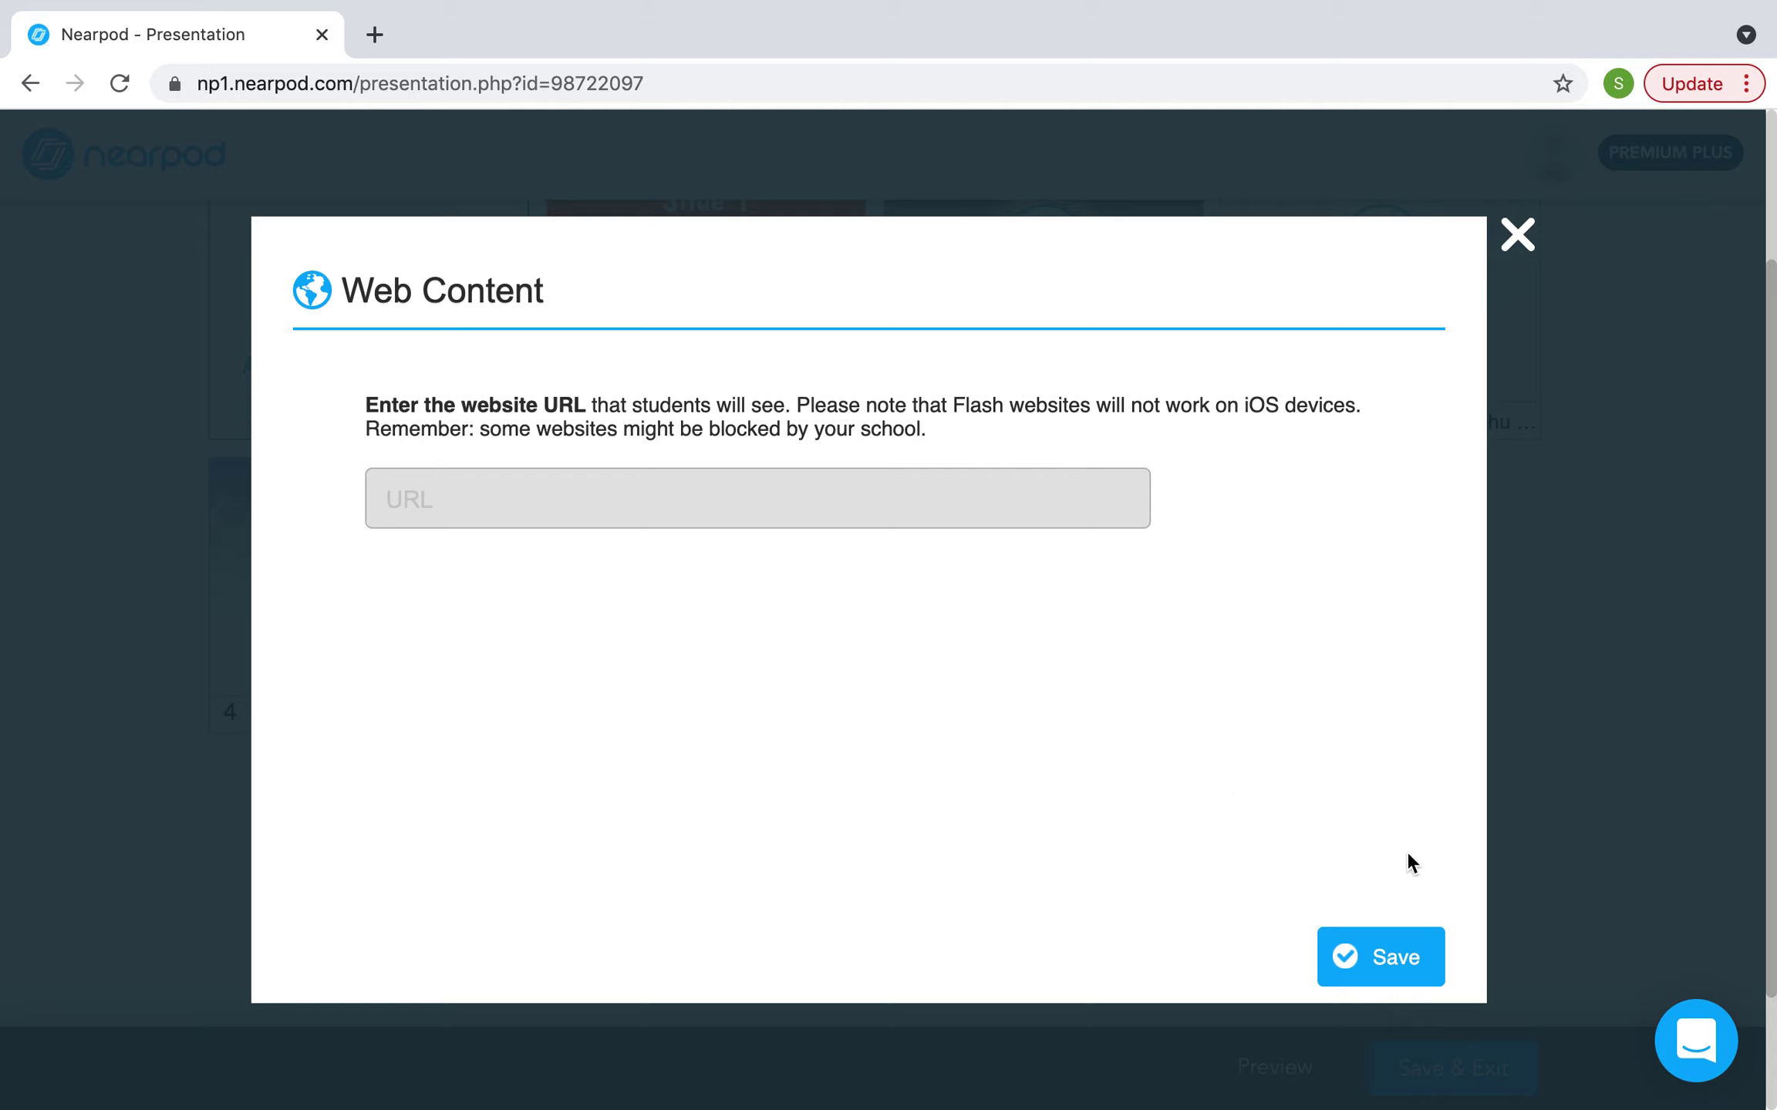
left_click(1516, 237)
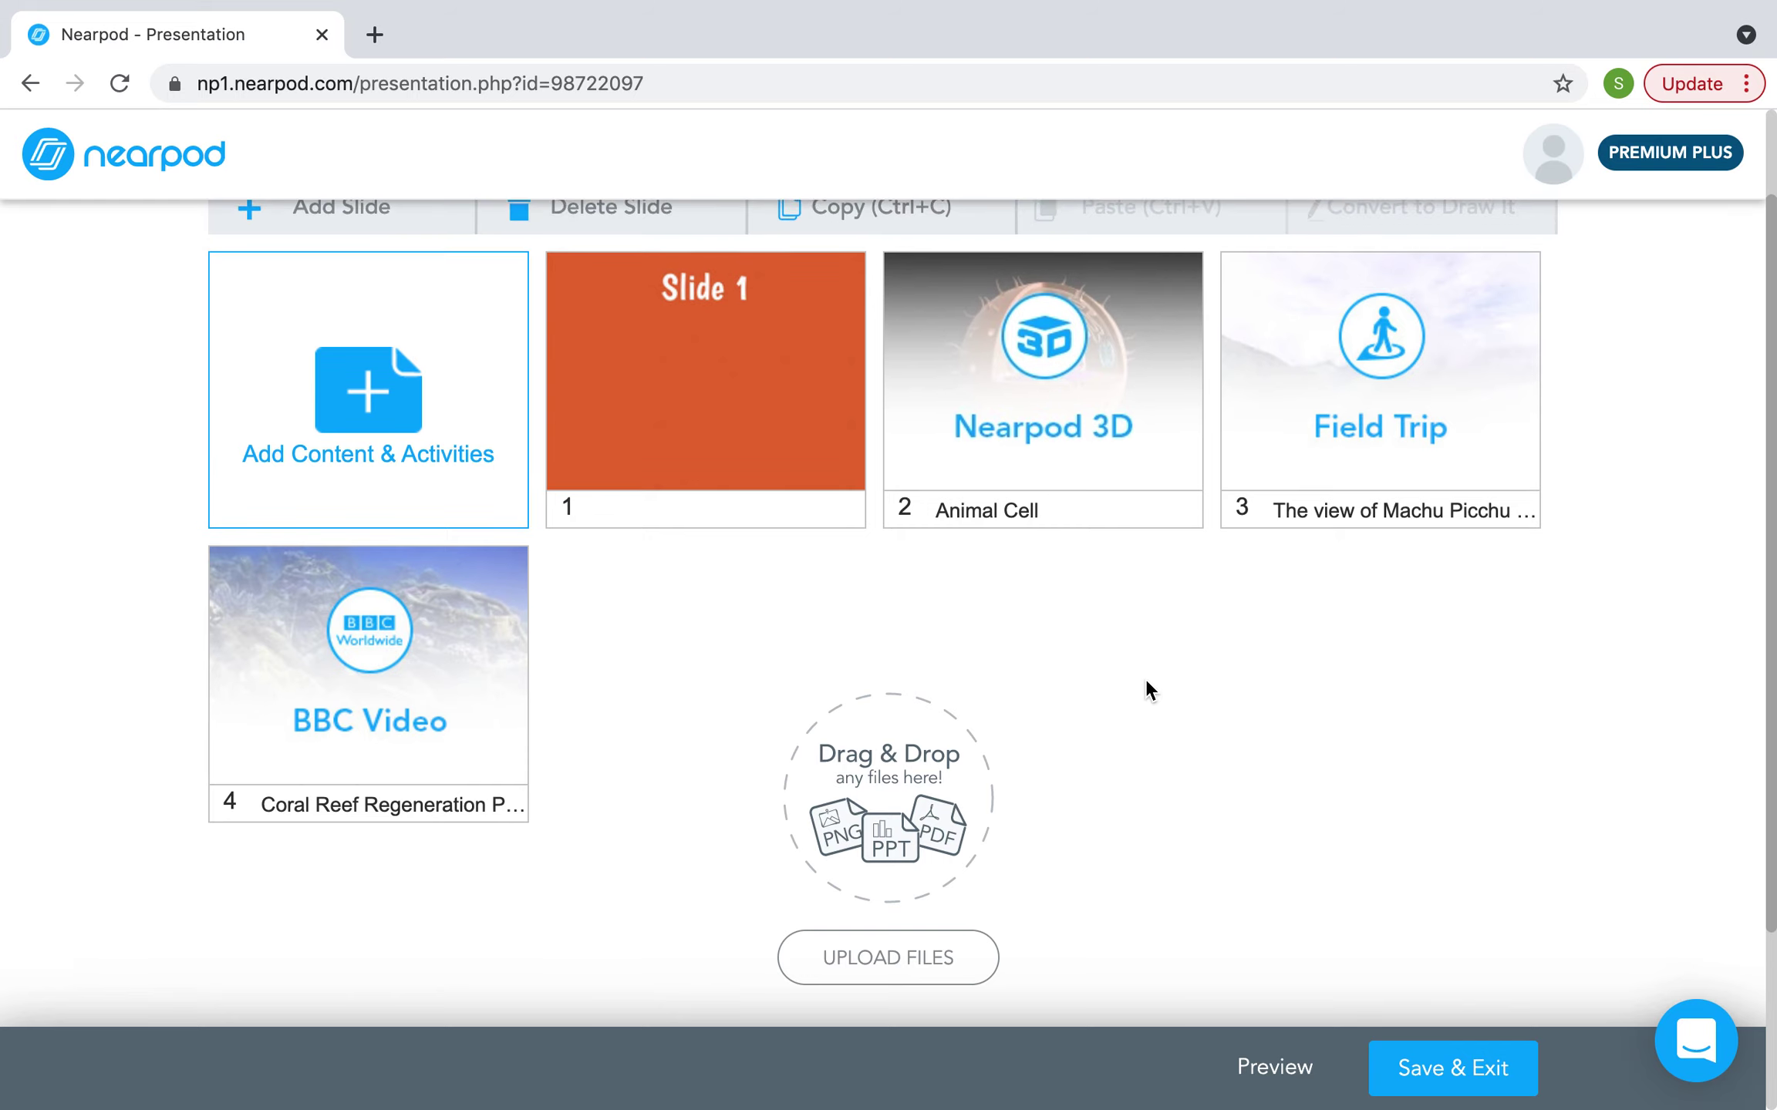
- Create an Open Ended Question activity after the BBC video slide and show its options for attaching media
right_click(544, 606)
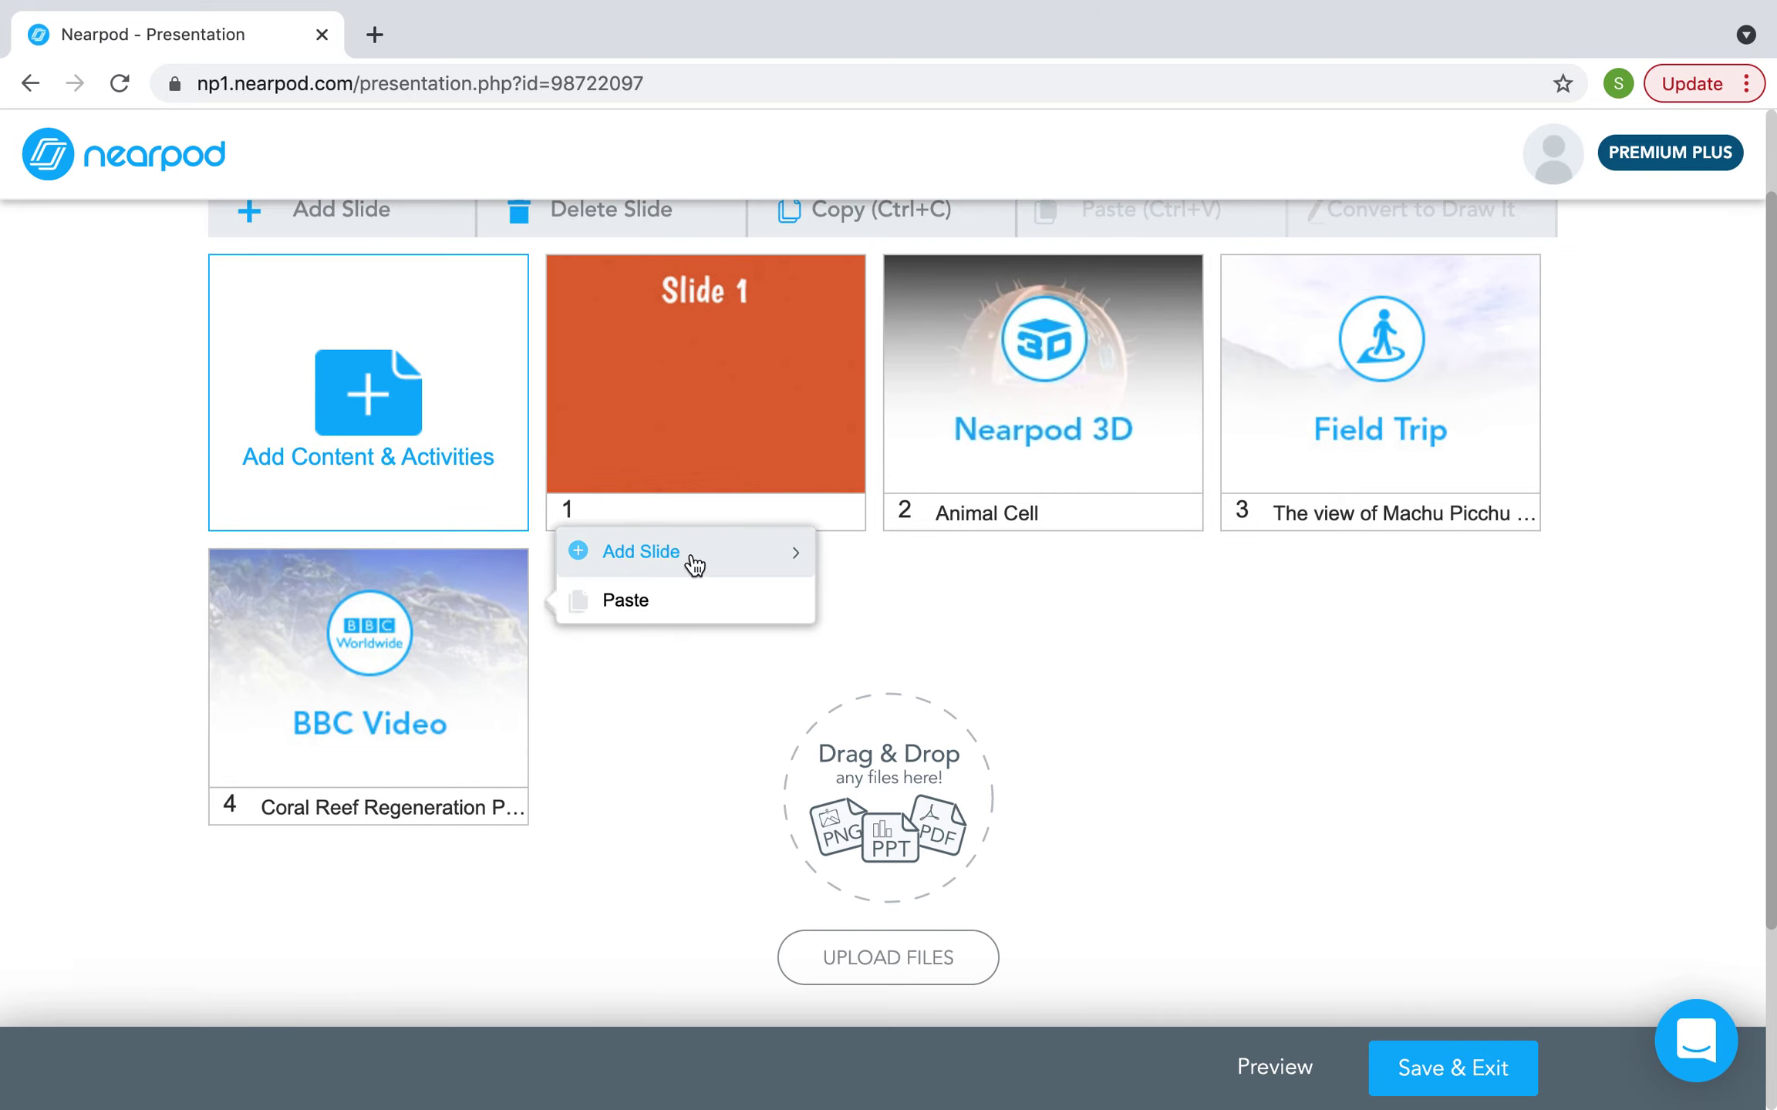
mouse_move(694, 565)
mouse_move(955, 619)
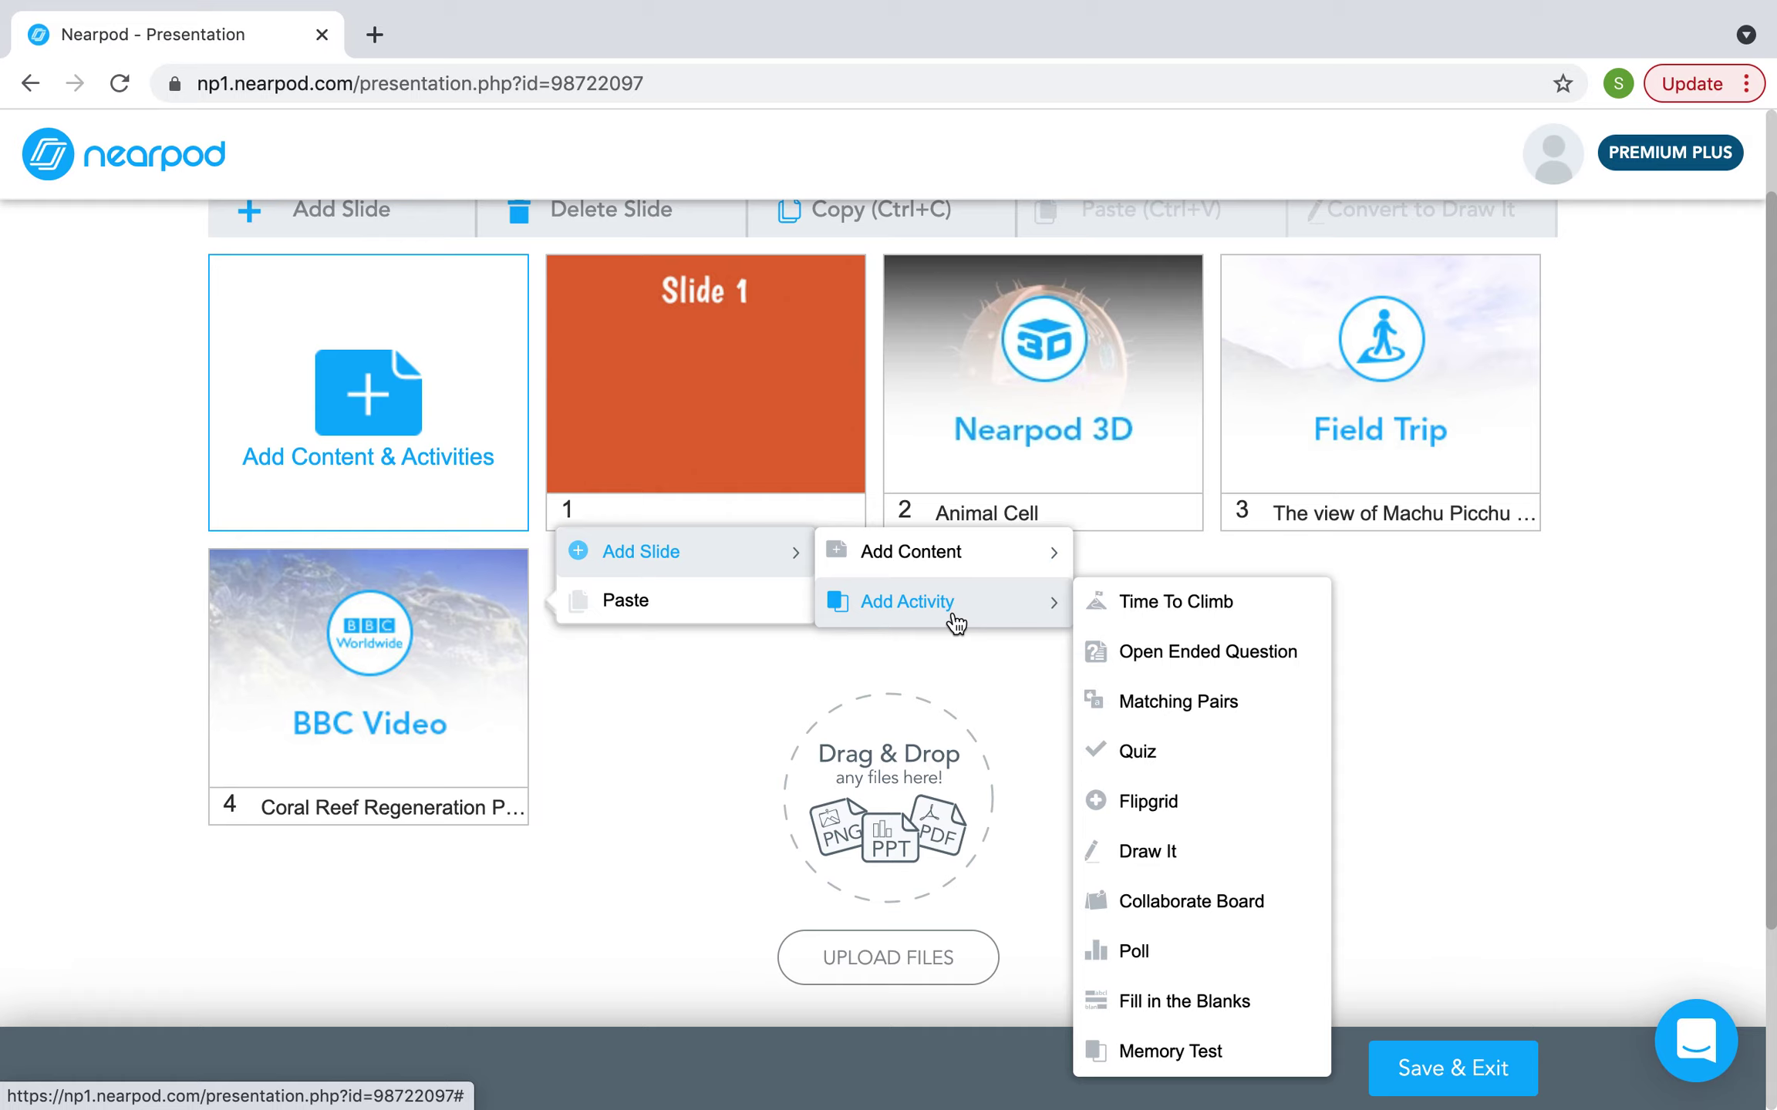
left_click(1237, 654)
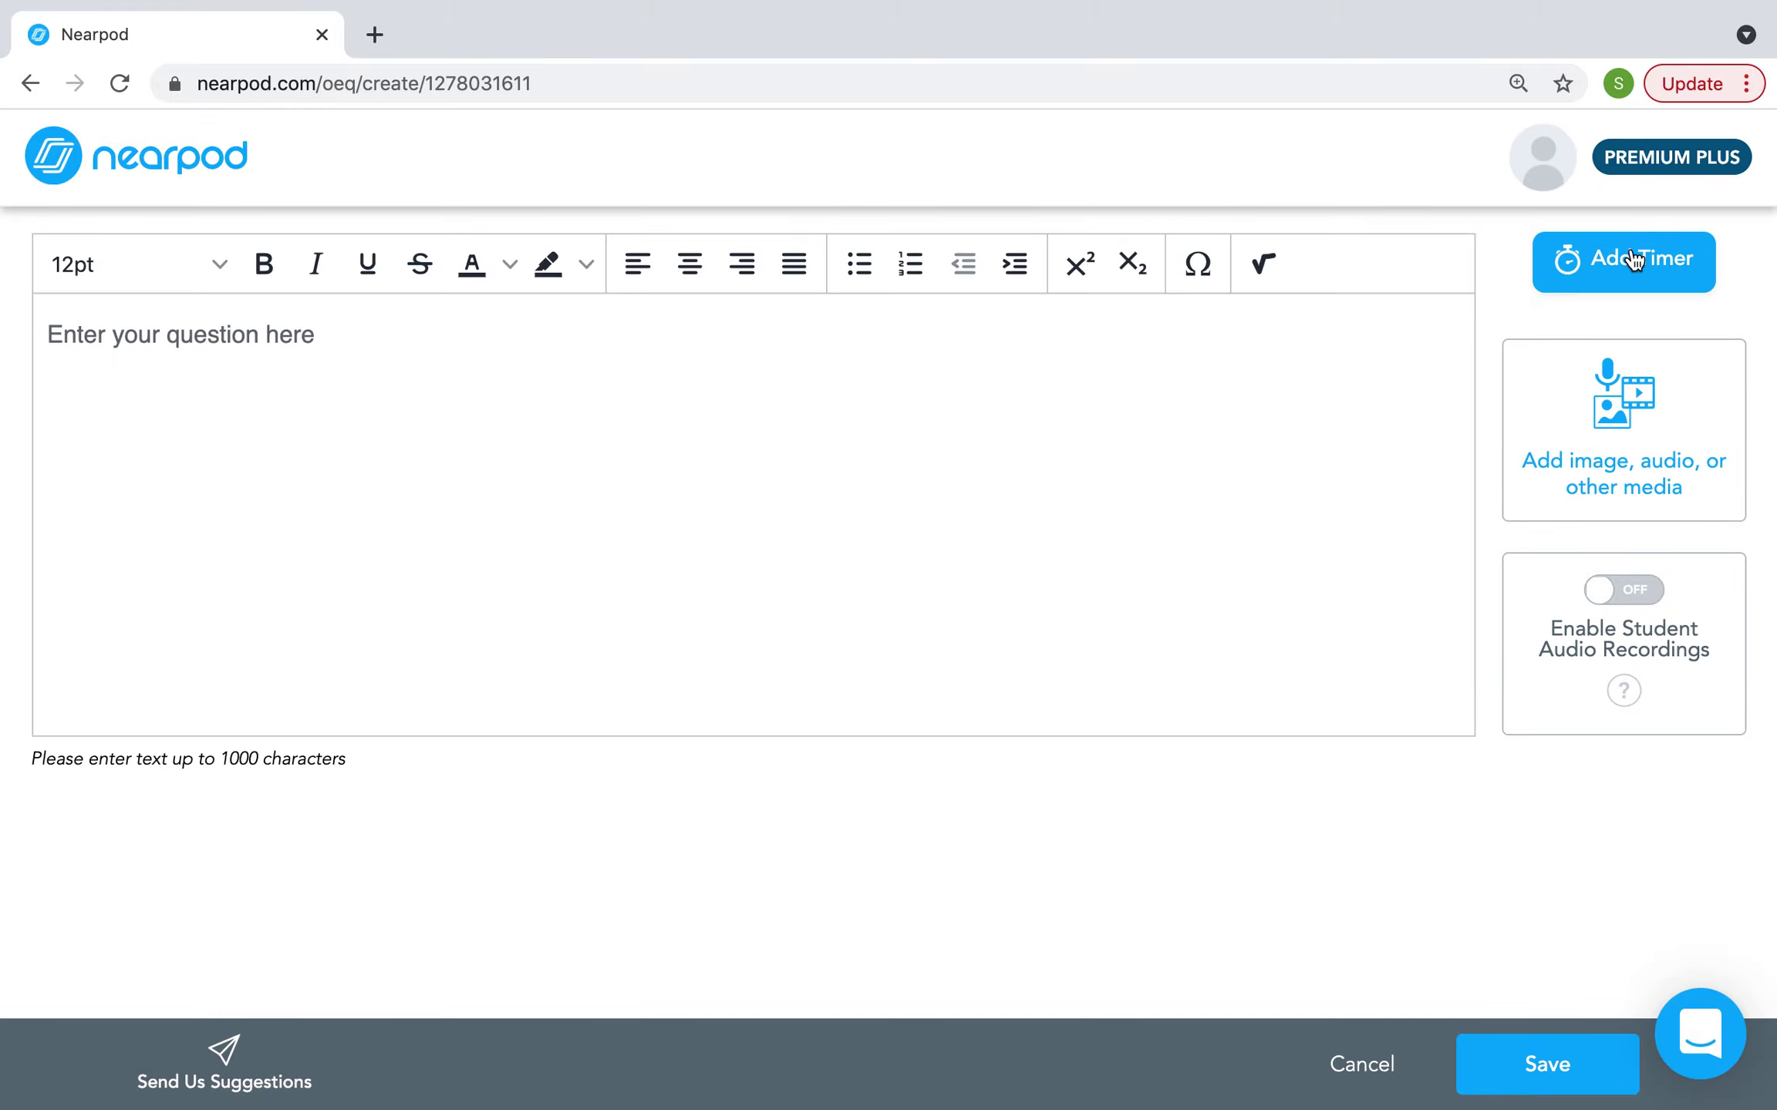
left_click(1600, 416)
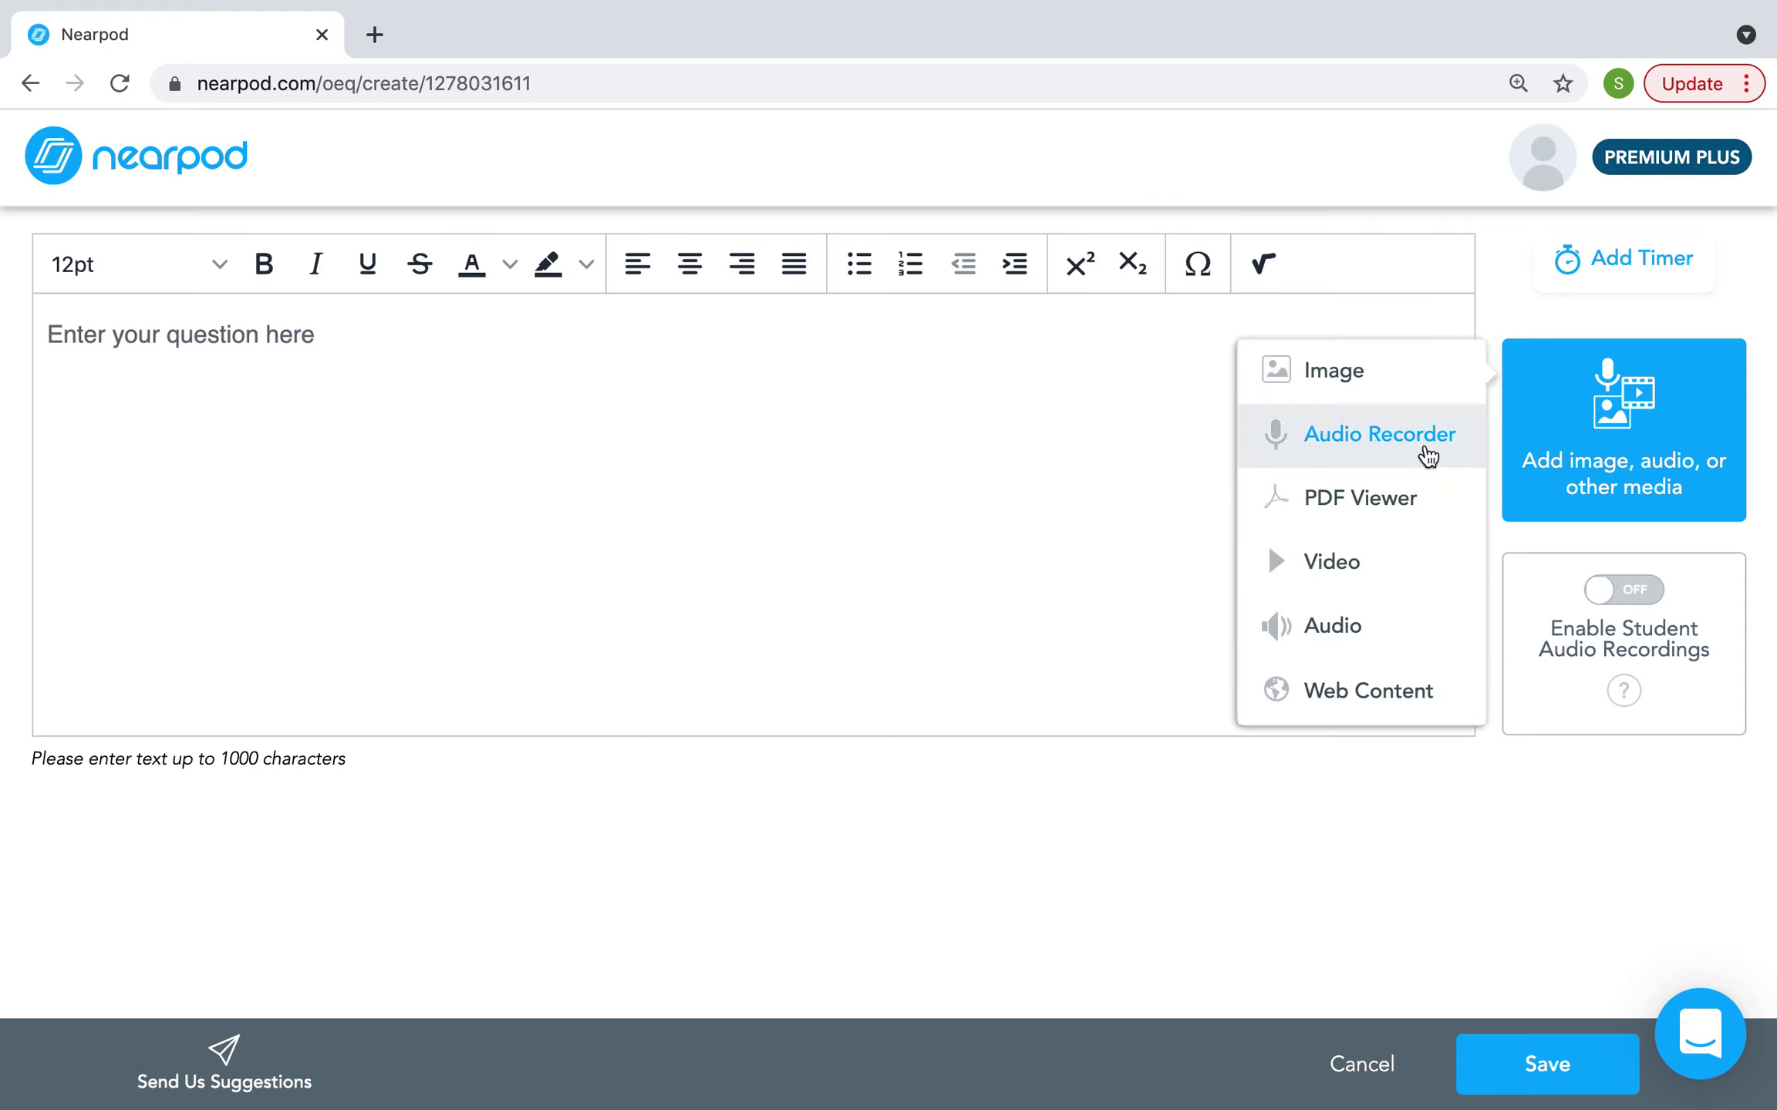
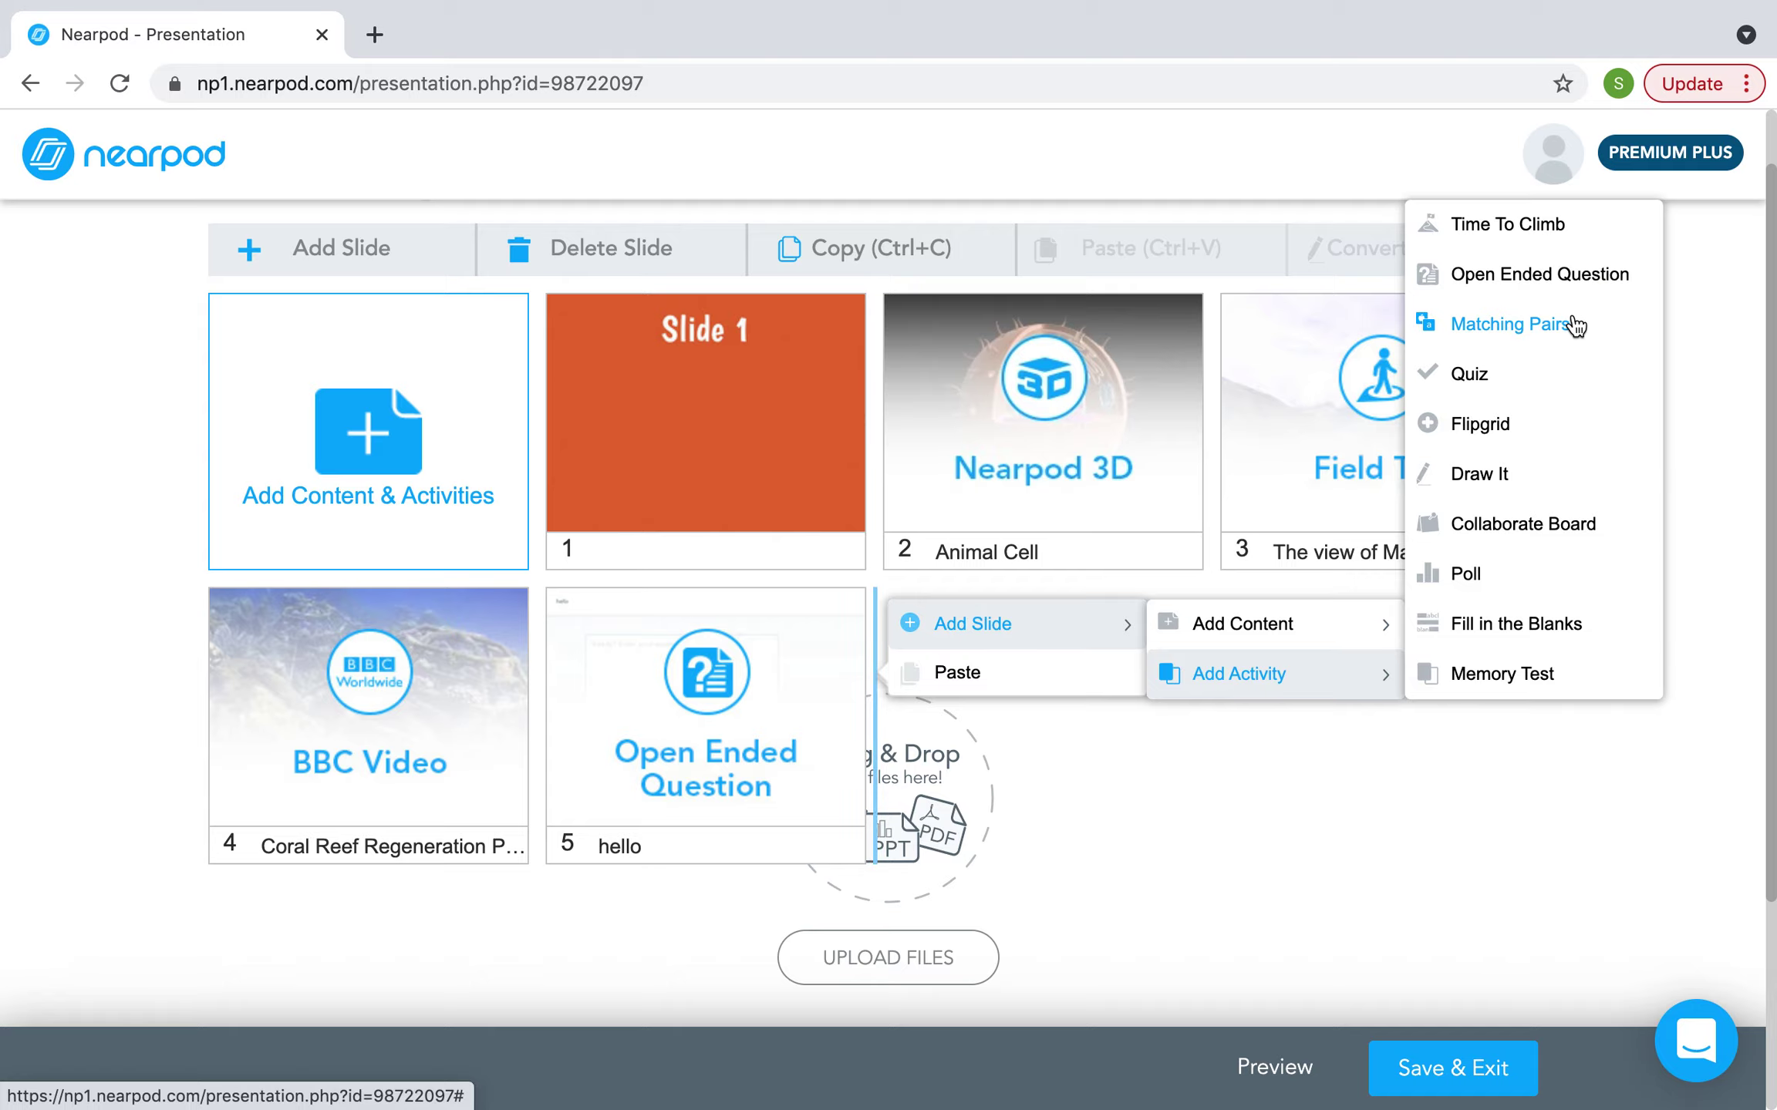
- Add a Matching Pairs activity after the Open Ended Question, using the Grade 6 Science Water Cycle set from the library, and save it
left_click(1574, 324)
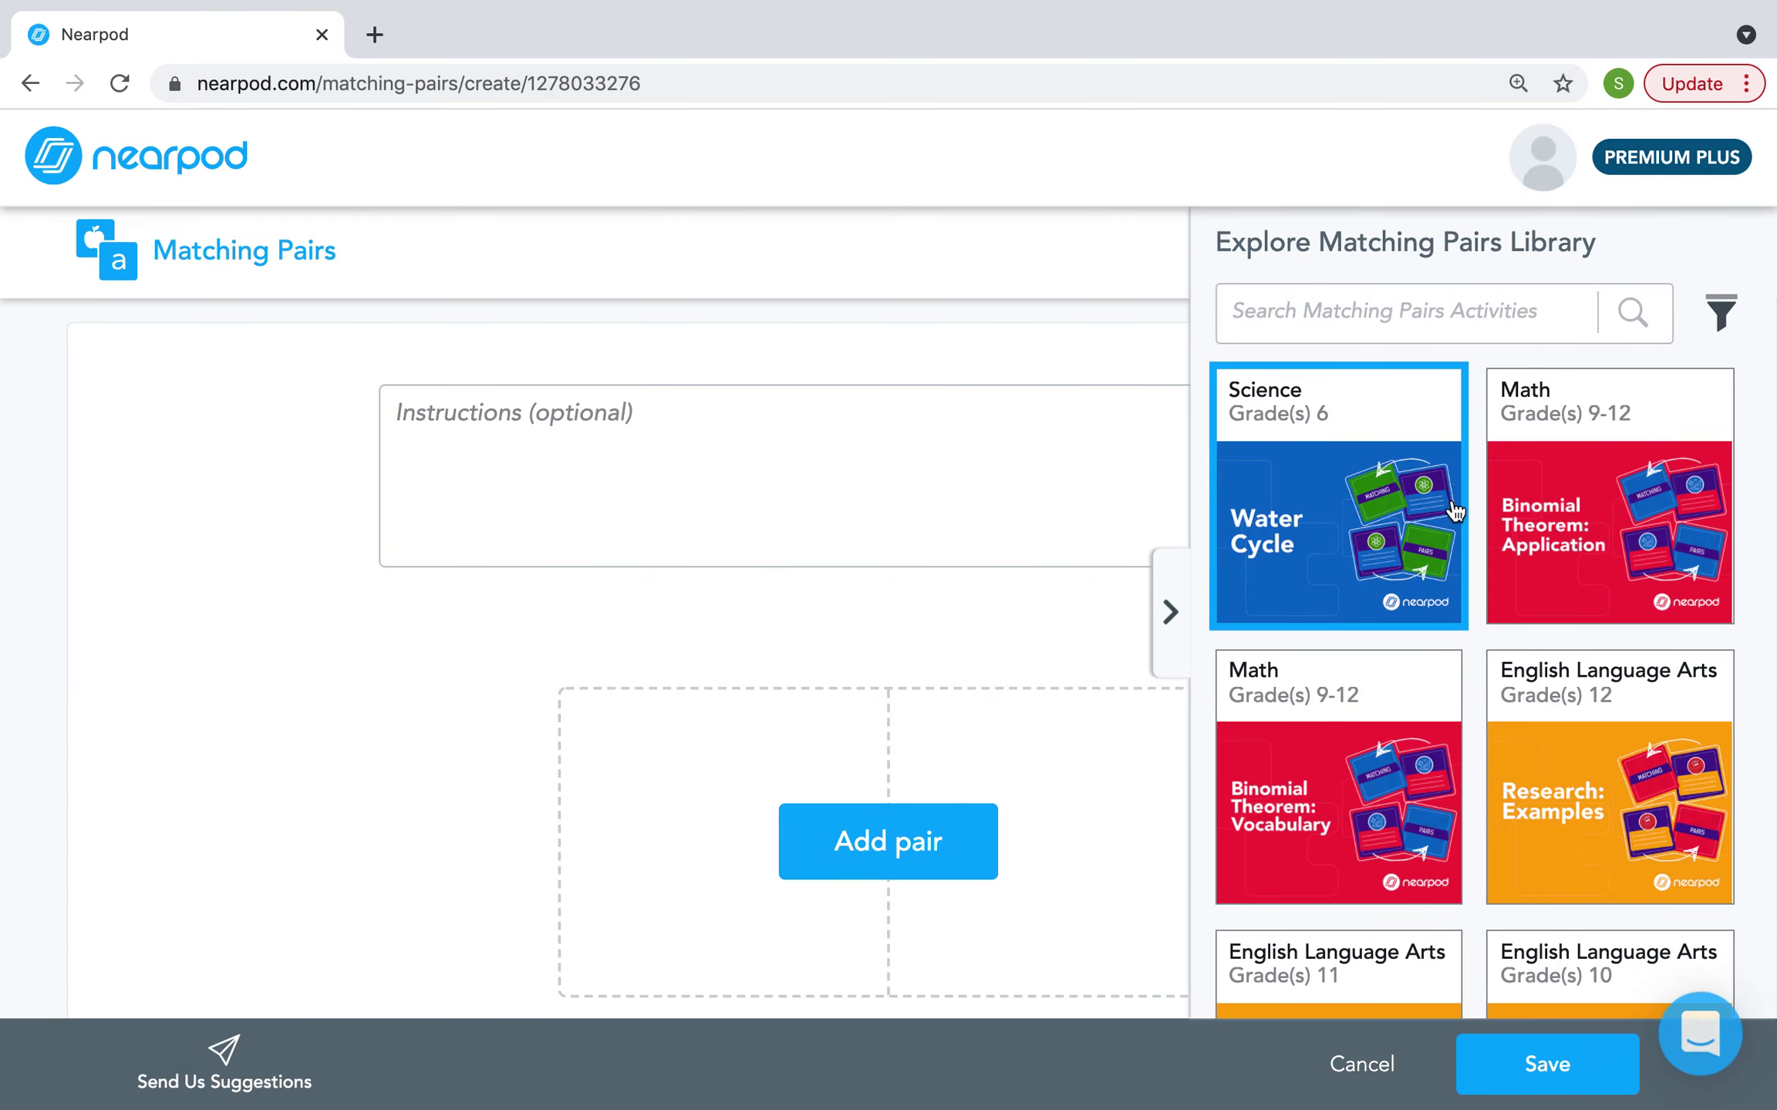
left_click(1386, 513)
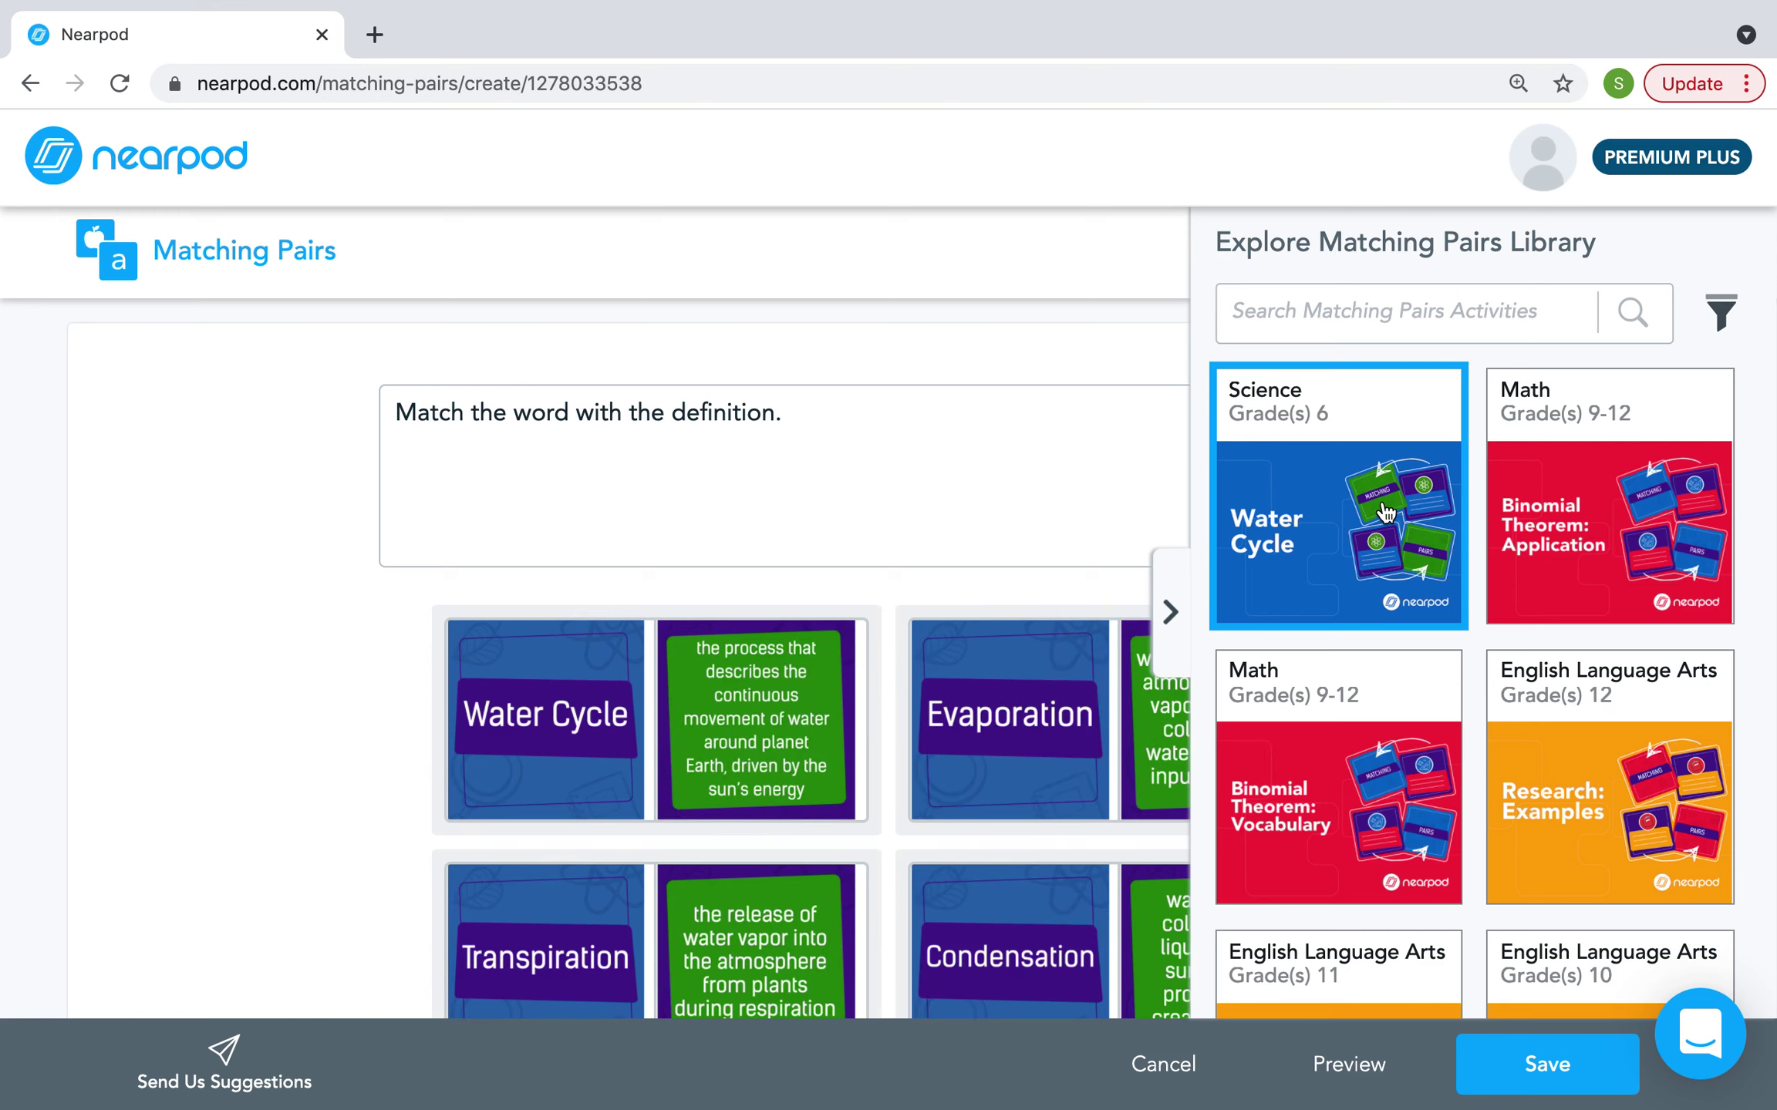
scroll(1003, 725, "down", 2)
scroll(1002, 725, "down", 1)
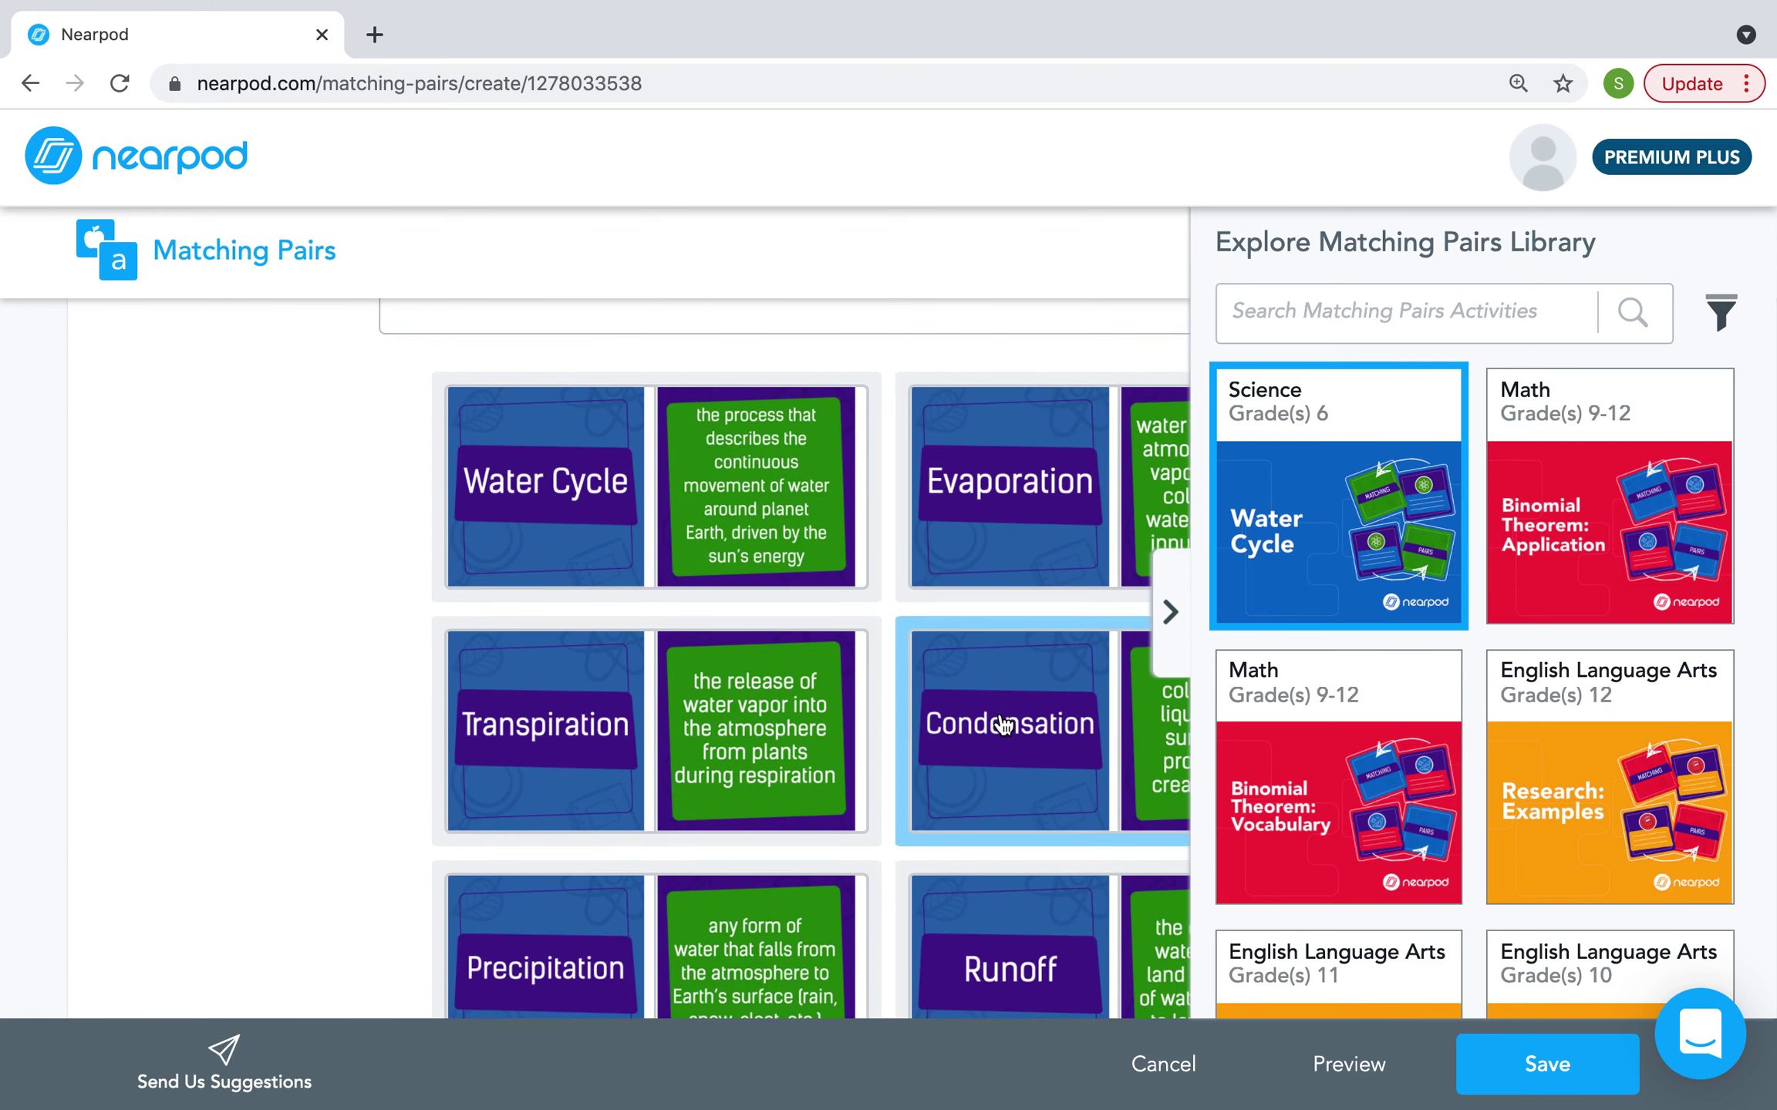
scroll(1003, 725, "up", 2)
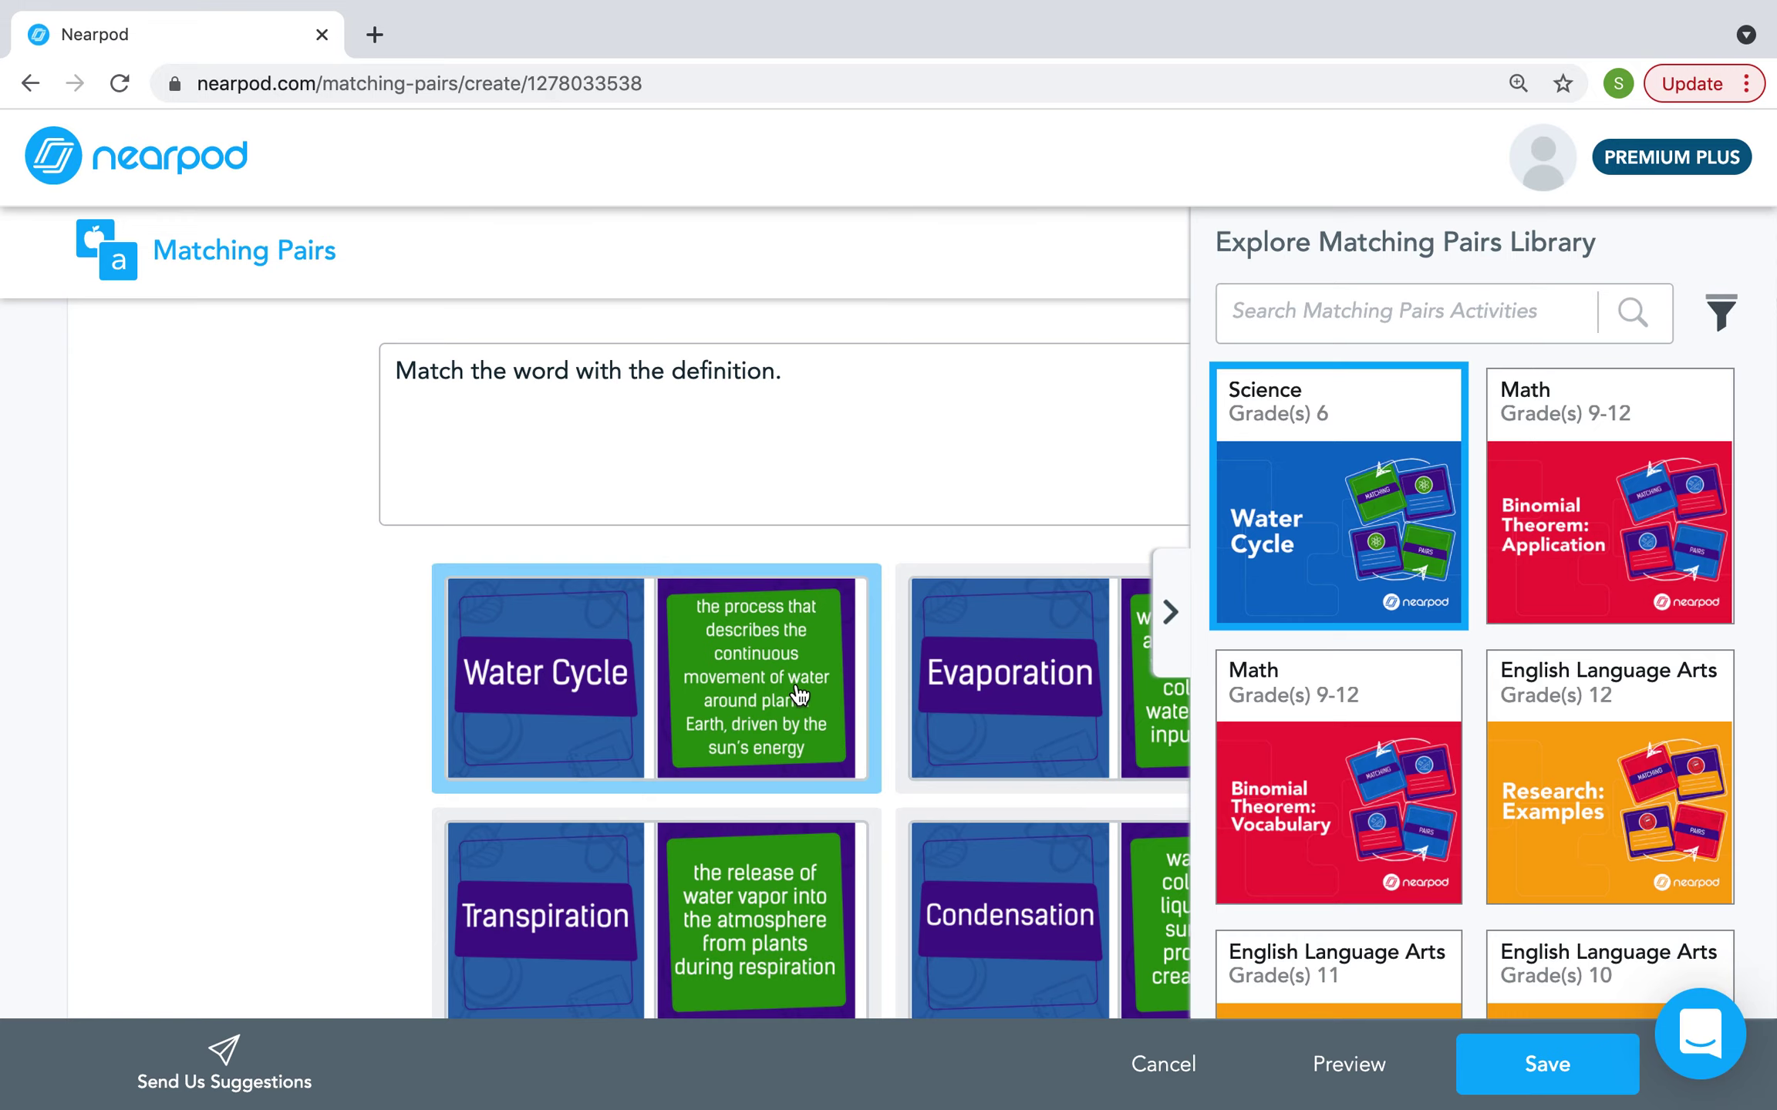
scroll(952, 451, "up", 1)
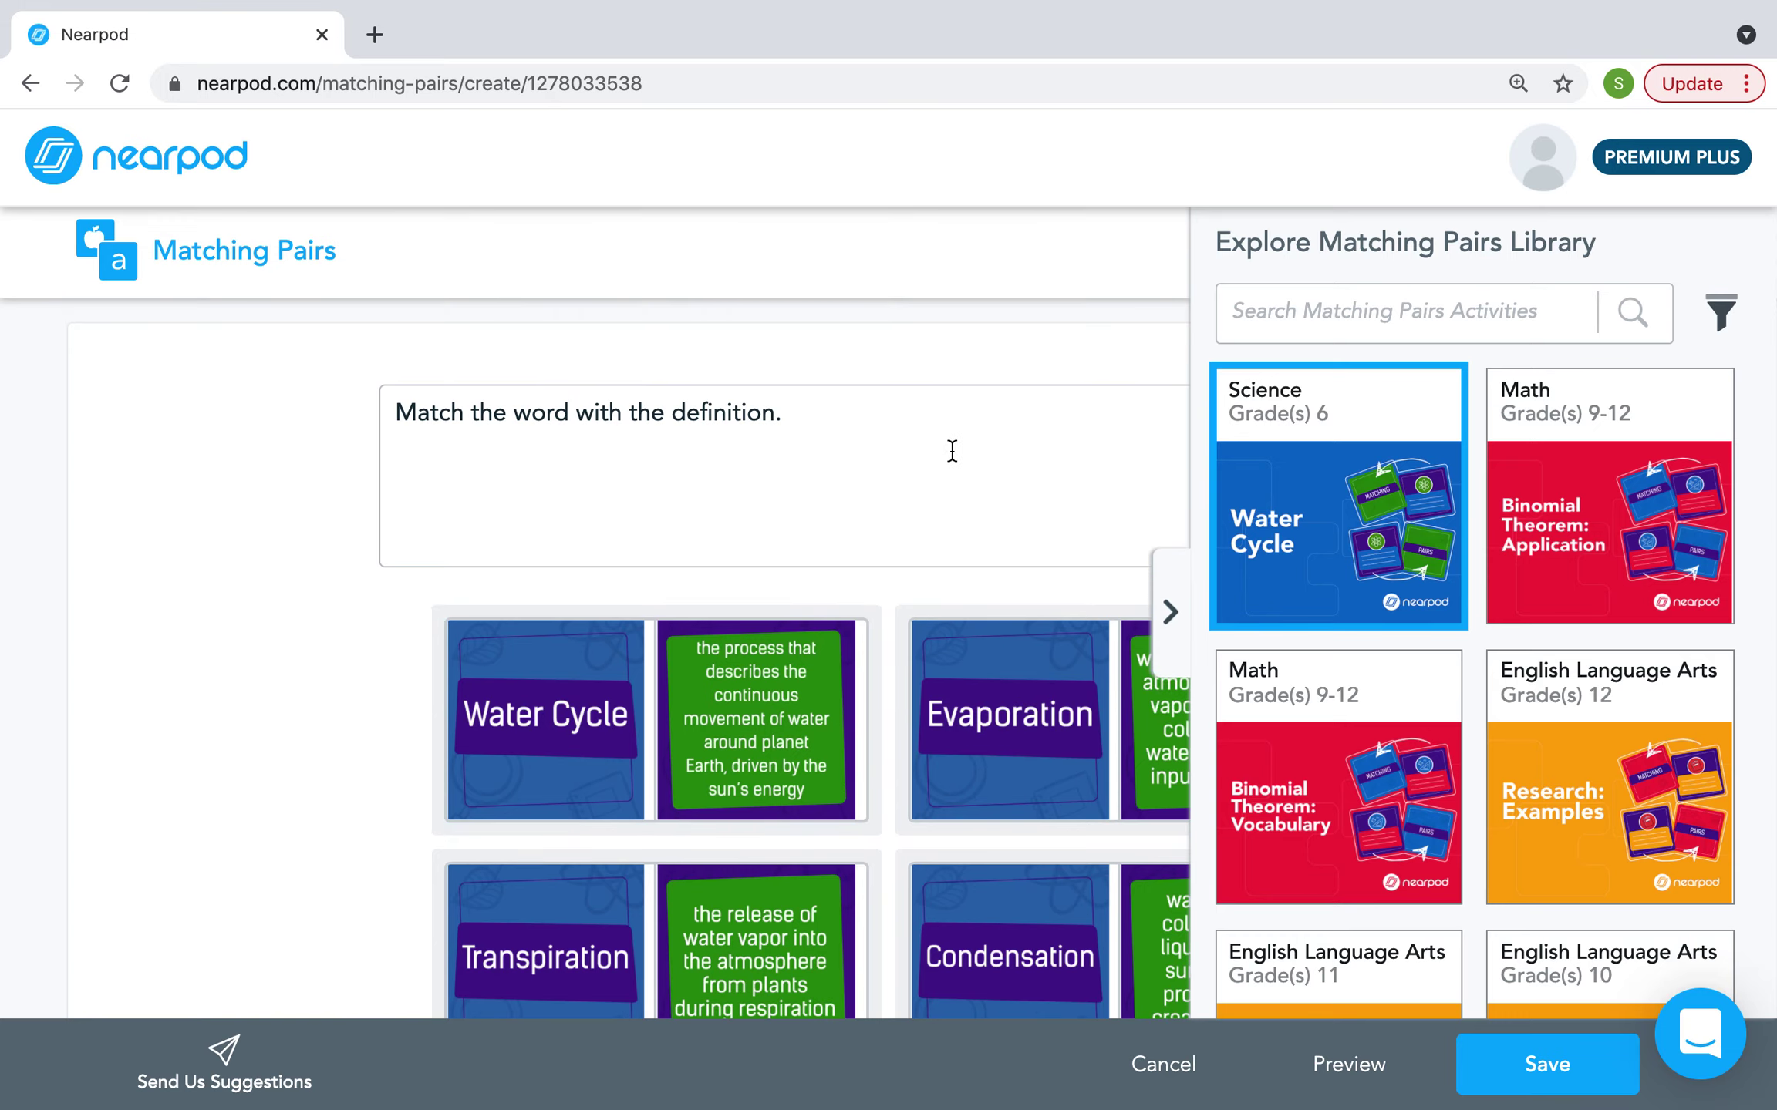
scroll(952, 452, "down", 4)
scroll(1010, 655, "up", 2)
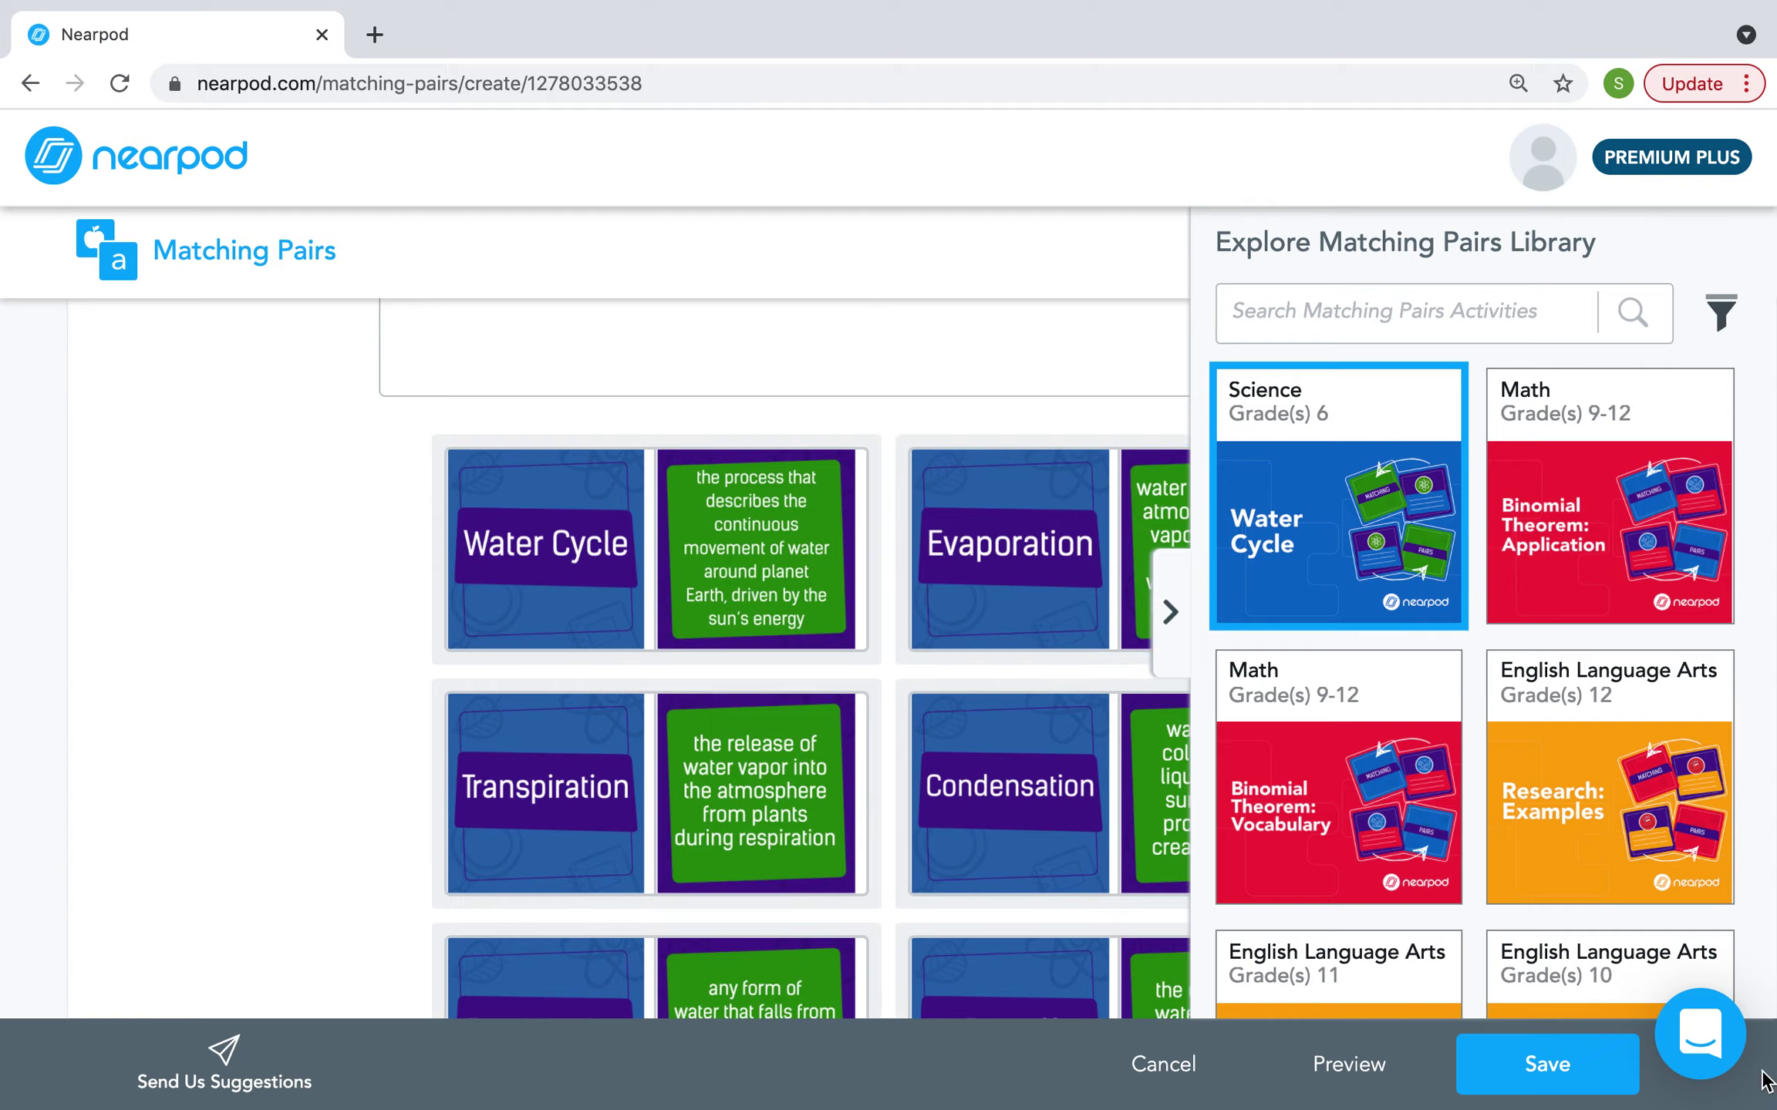
left_click(1531, 1053)
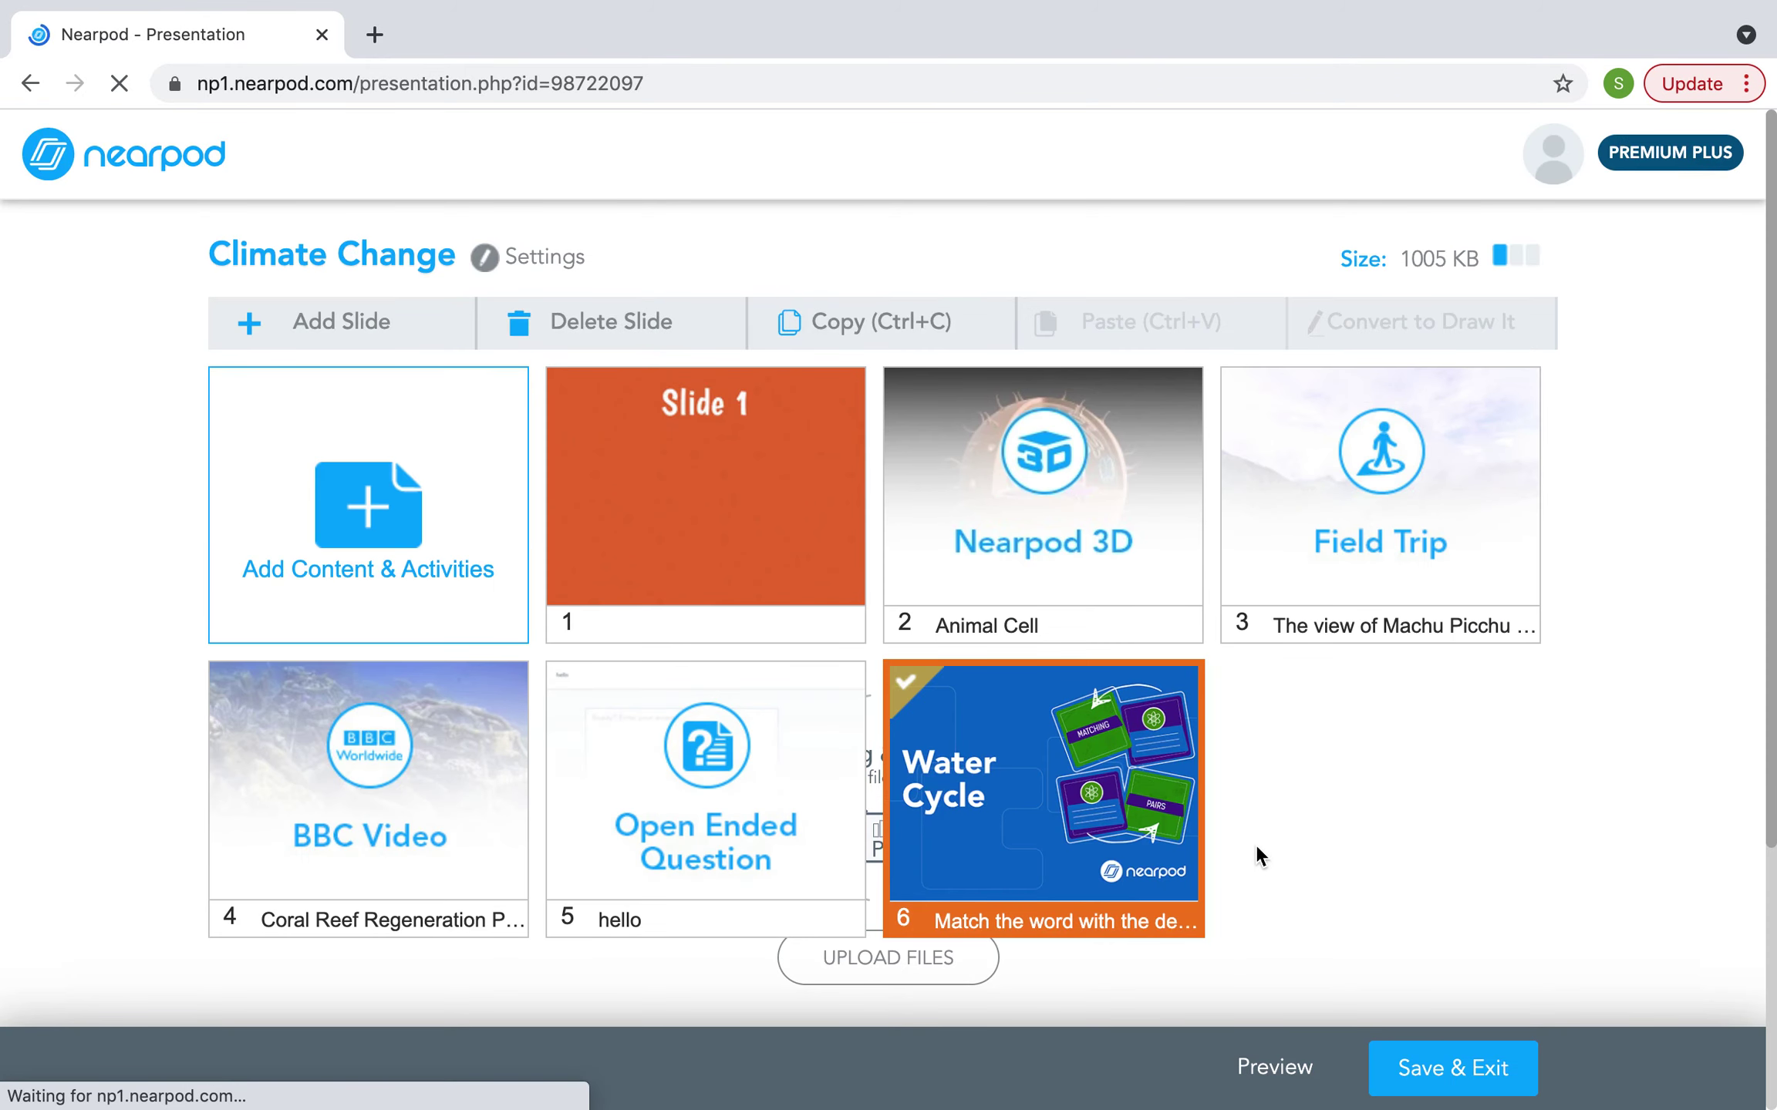
- Add a Draw It activity with an empty canvas and no instructions after the Matching Pairs slide, and save it
left_click(1215, 745)
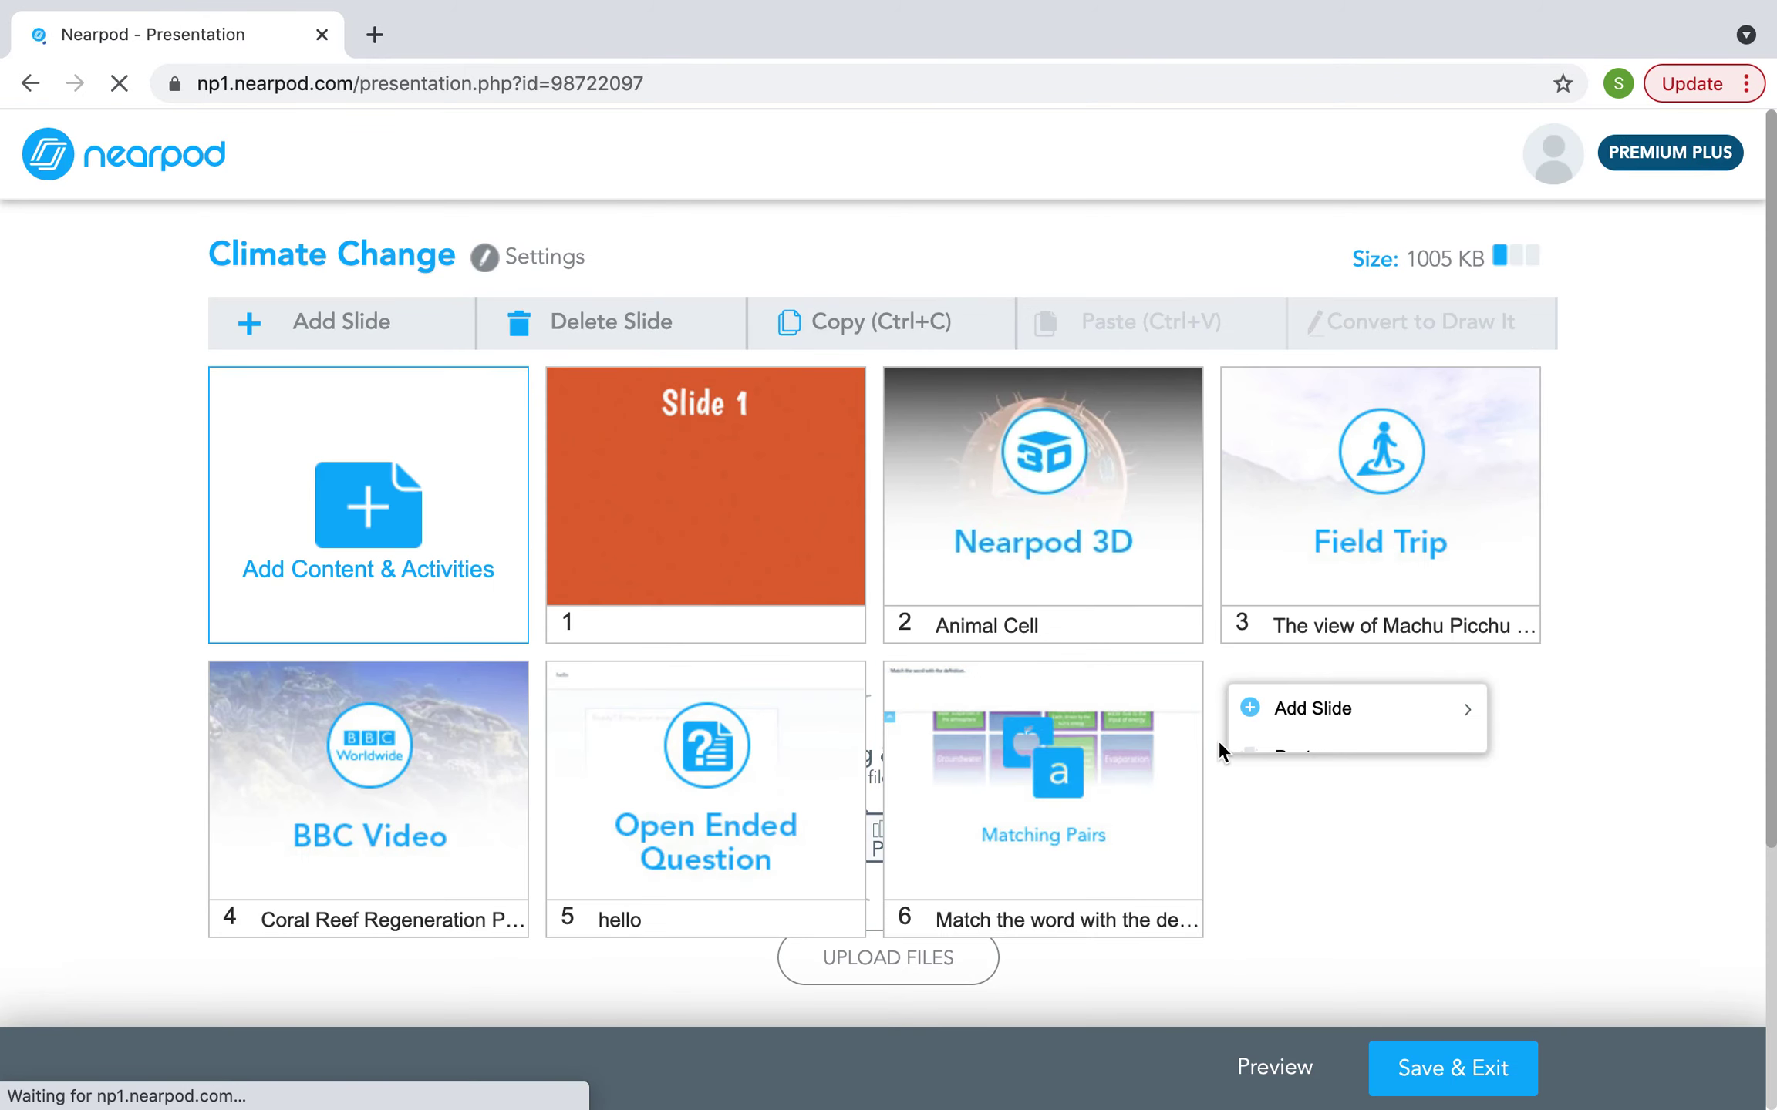
mouse_move(1416, 715)
mouse_move(1666, 762)
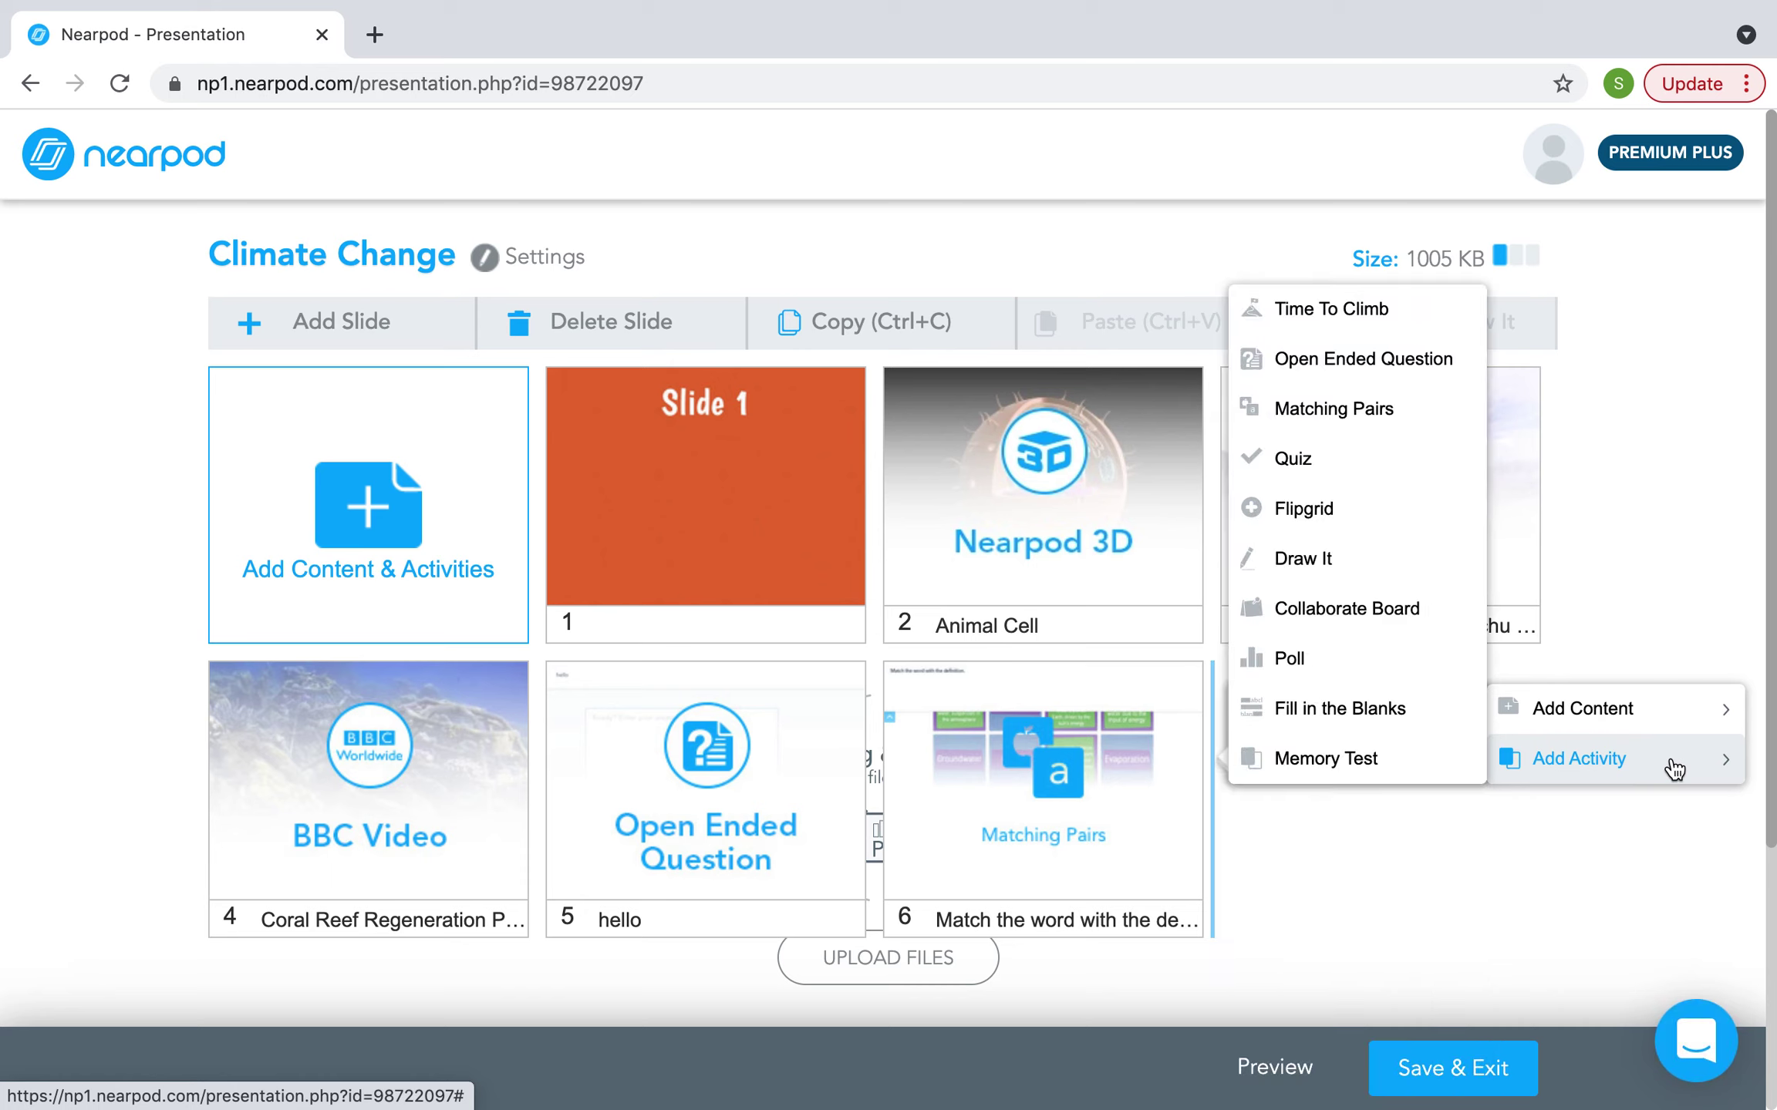
left_click(1308, 560)
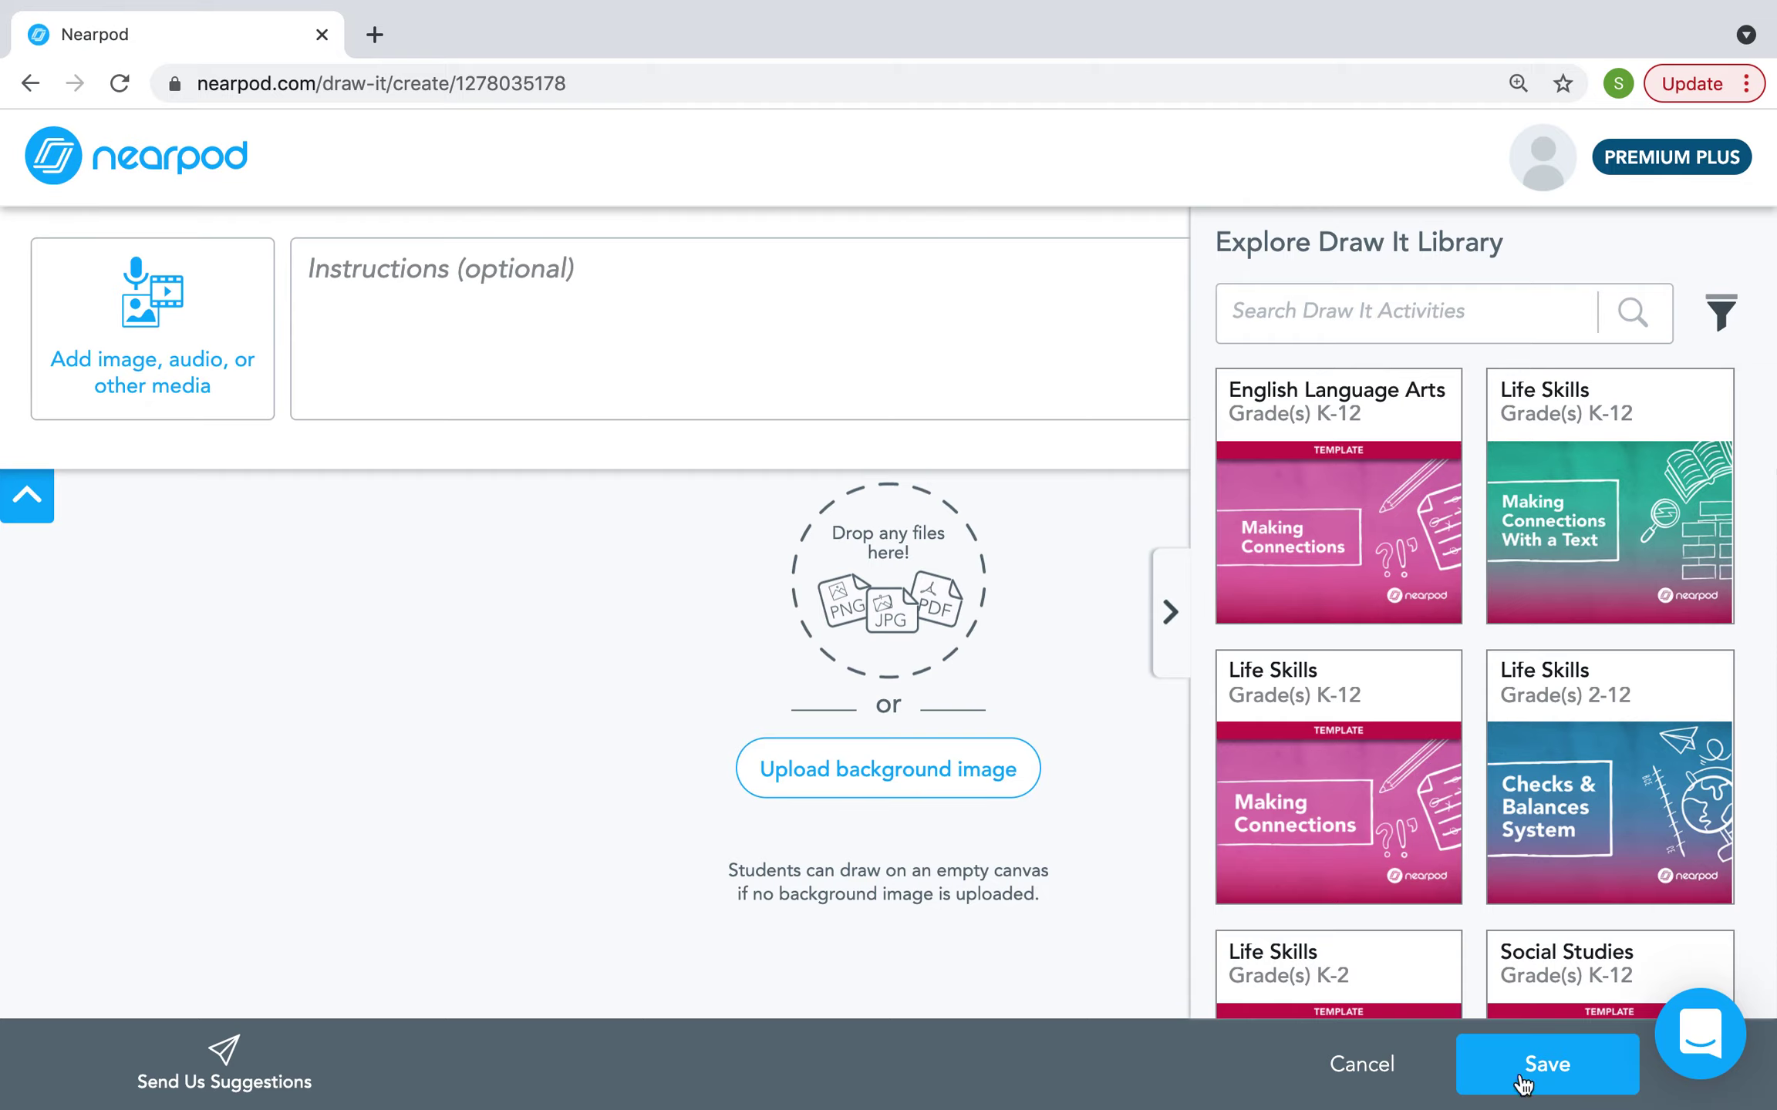
left_click(1546, 1068)
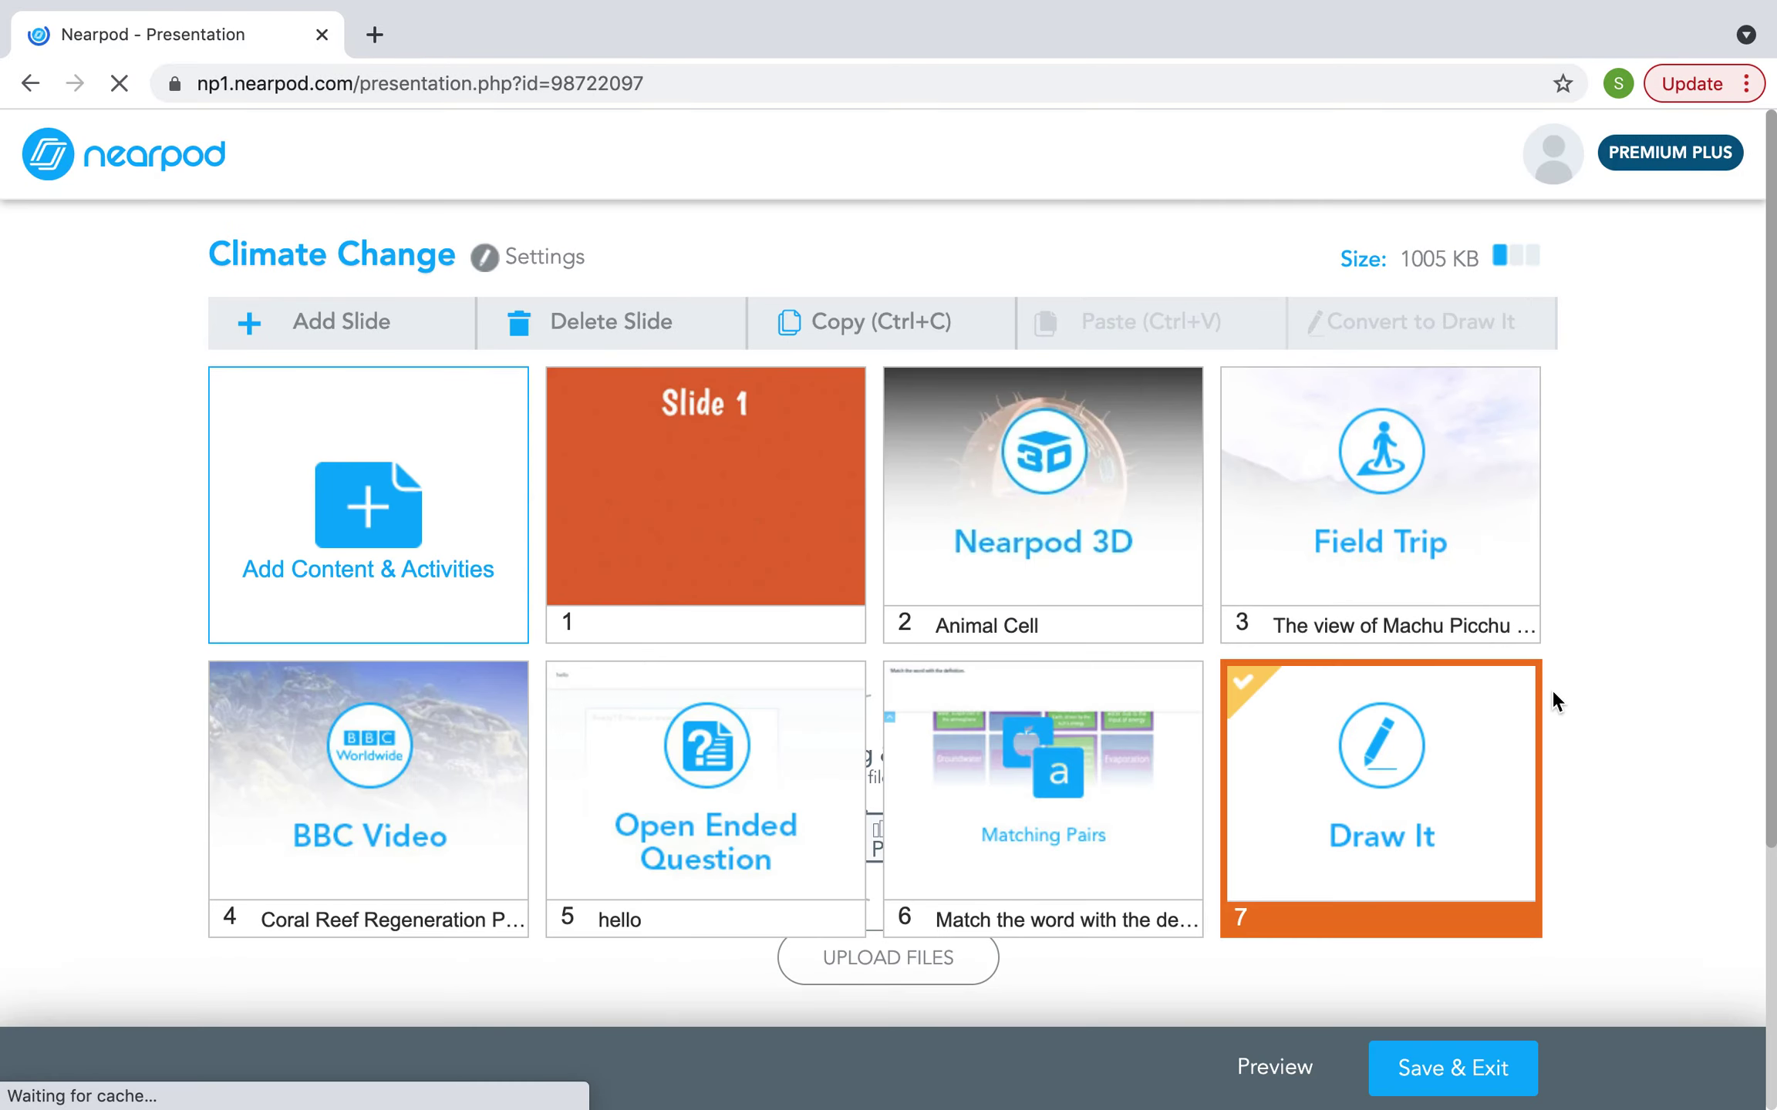
right_click(1551, 682)
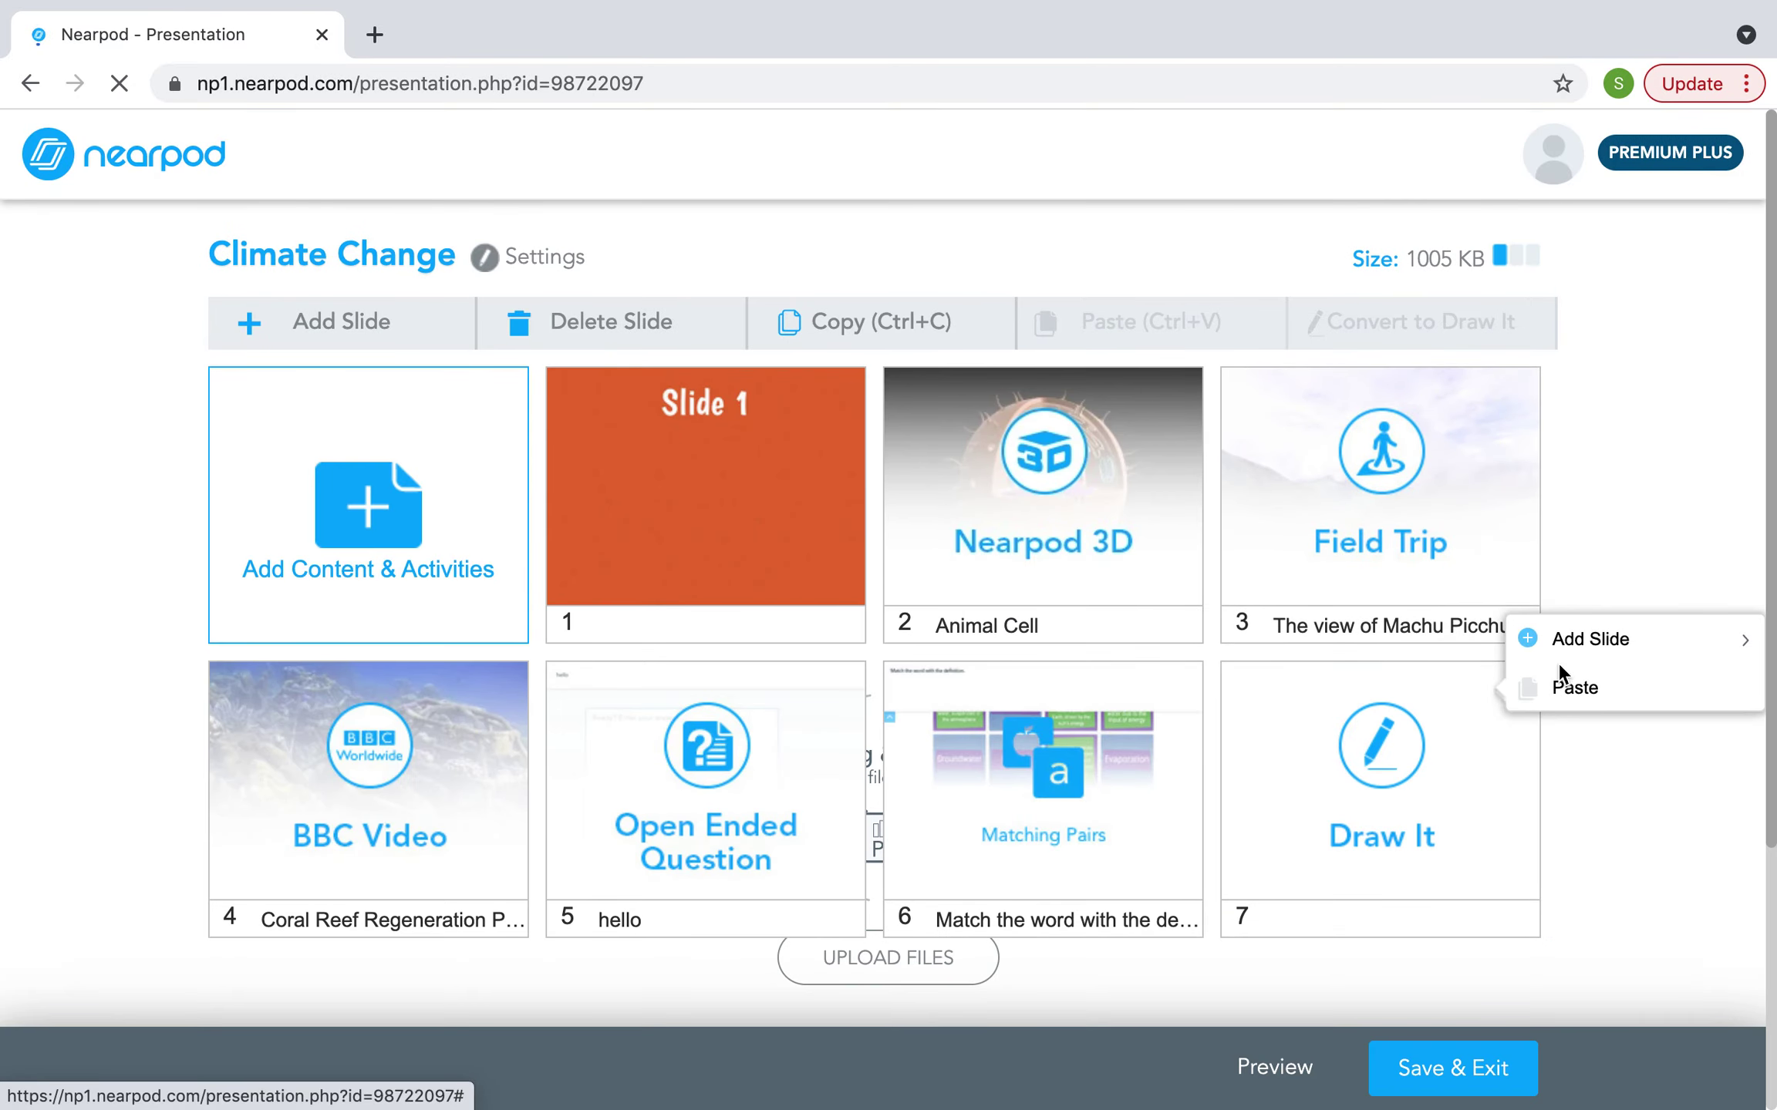
mouse_move(1555, 665)
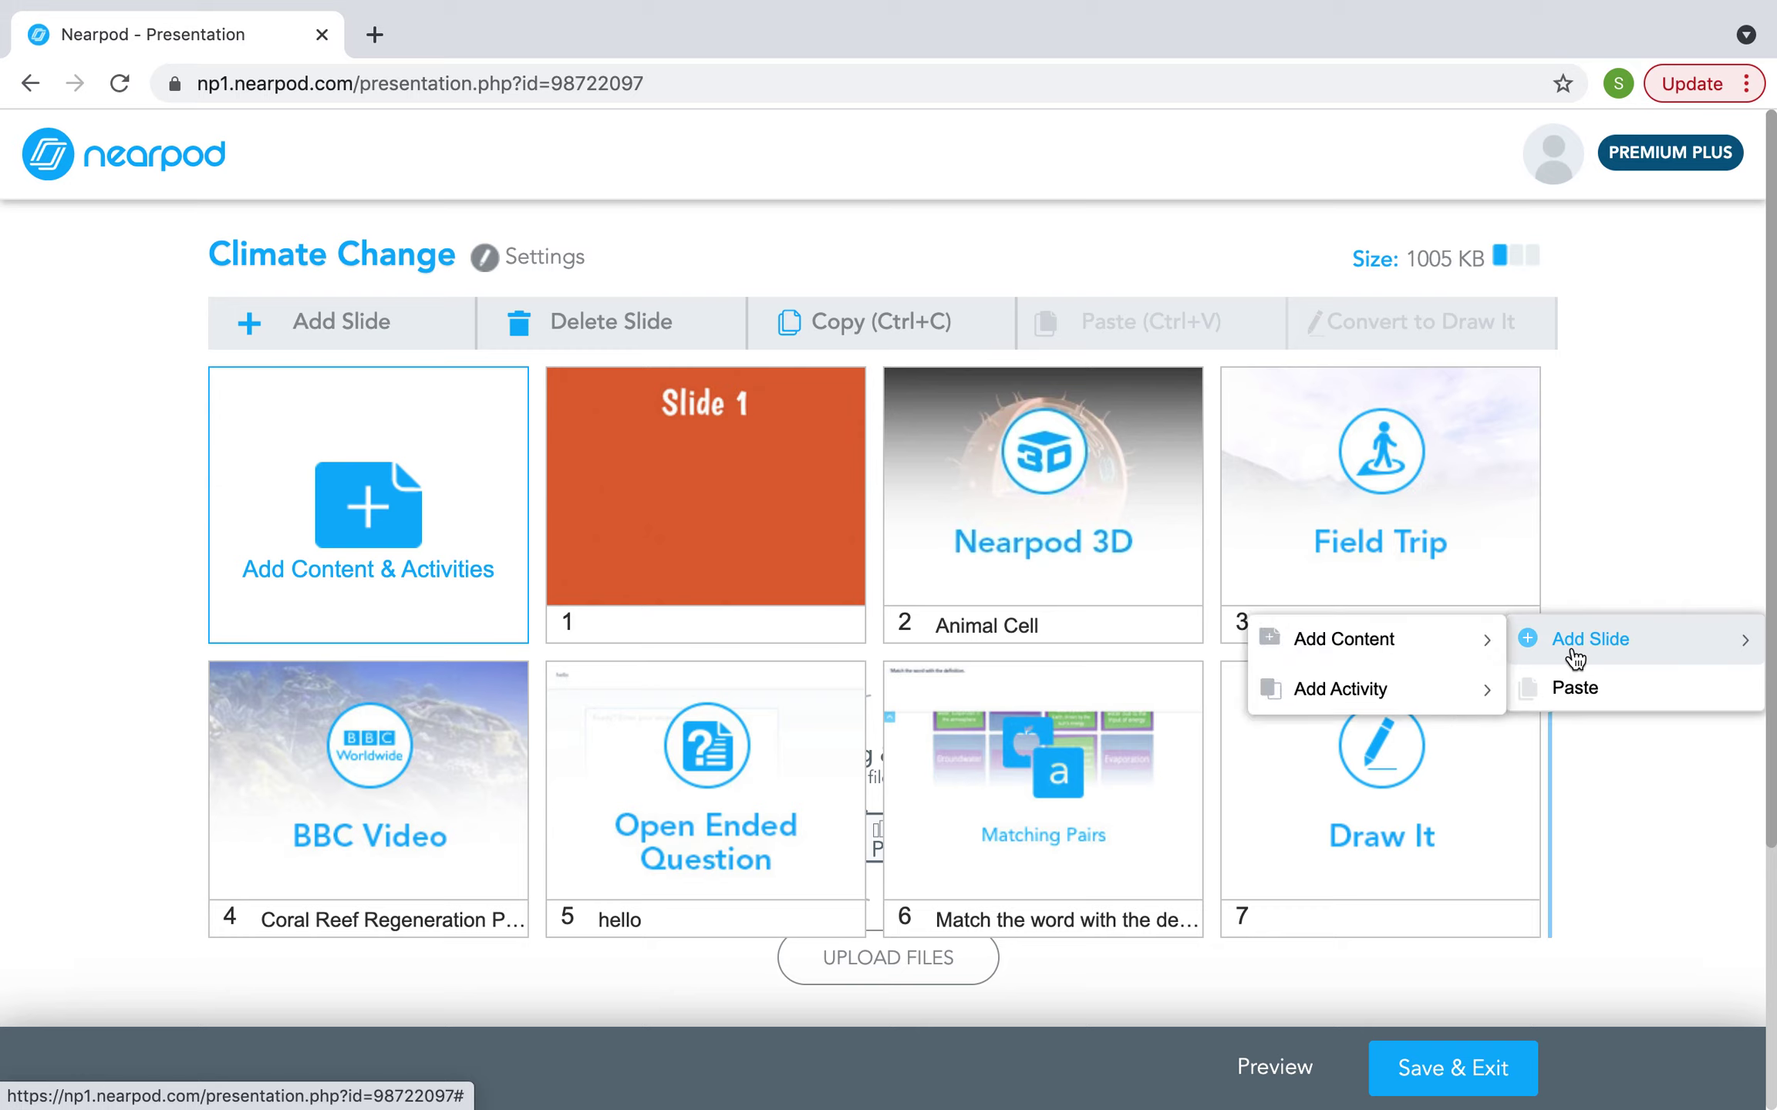
left_click(1487, 692)
scroll(1450, 694, "down", 5)
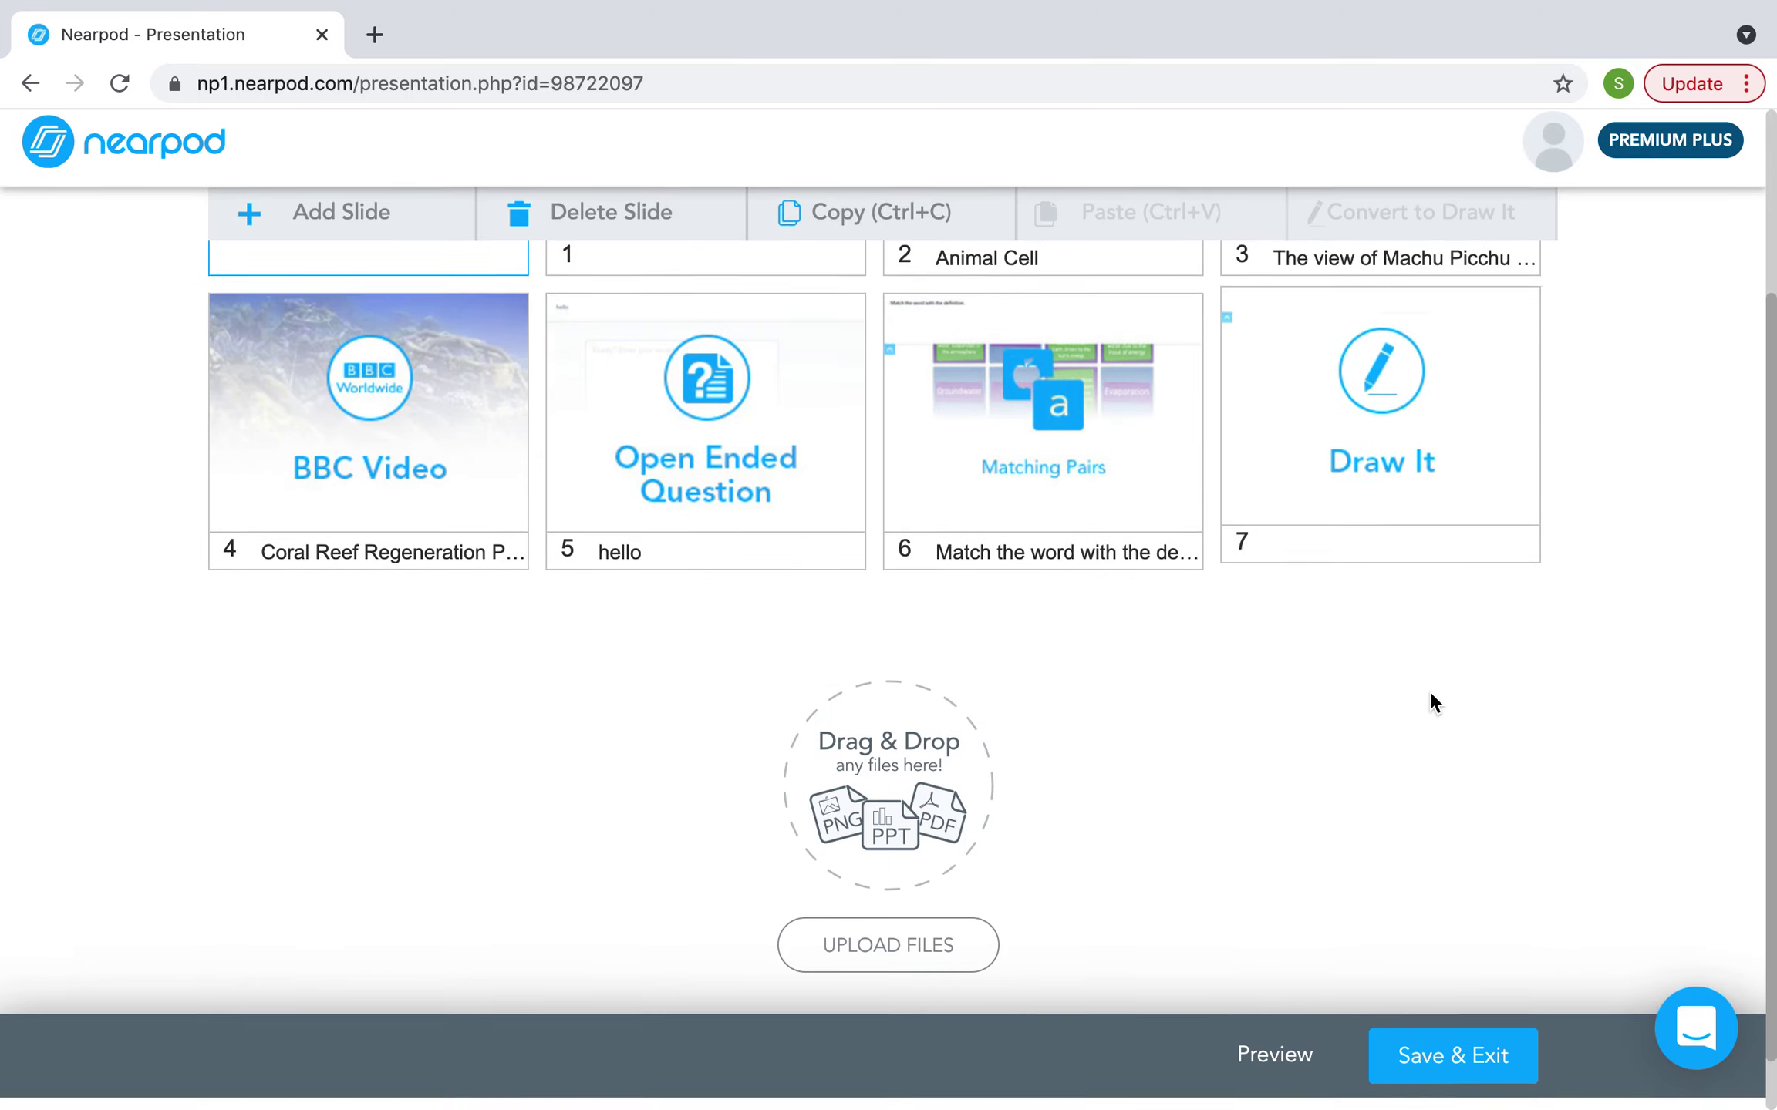
- Start a Fill in the Blanks activity after the Draw It slide, using the white text style and the text "Climate change"
right_click(1554, 517)
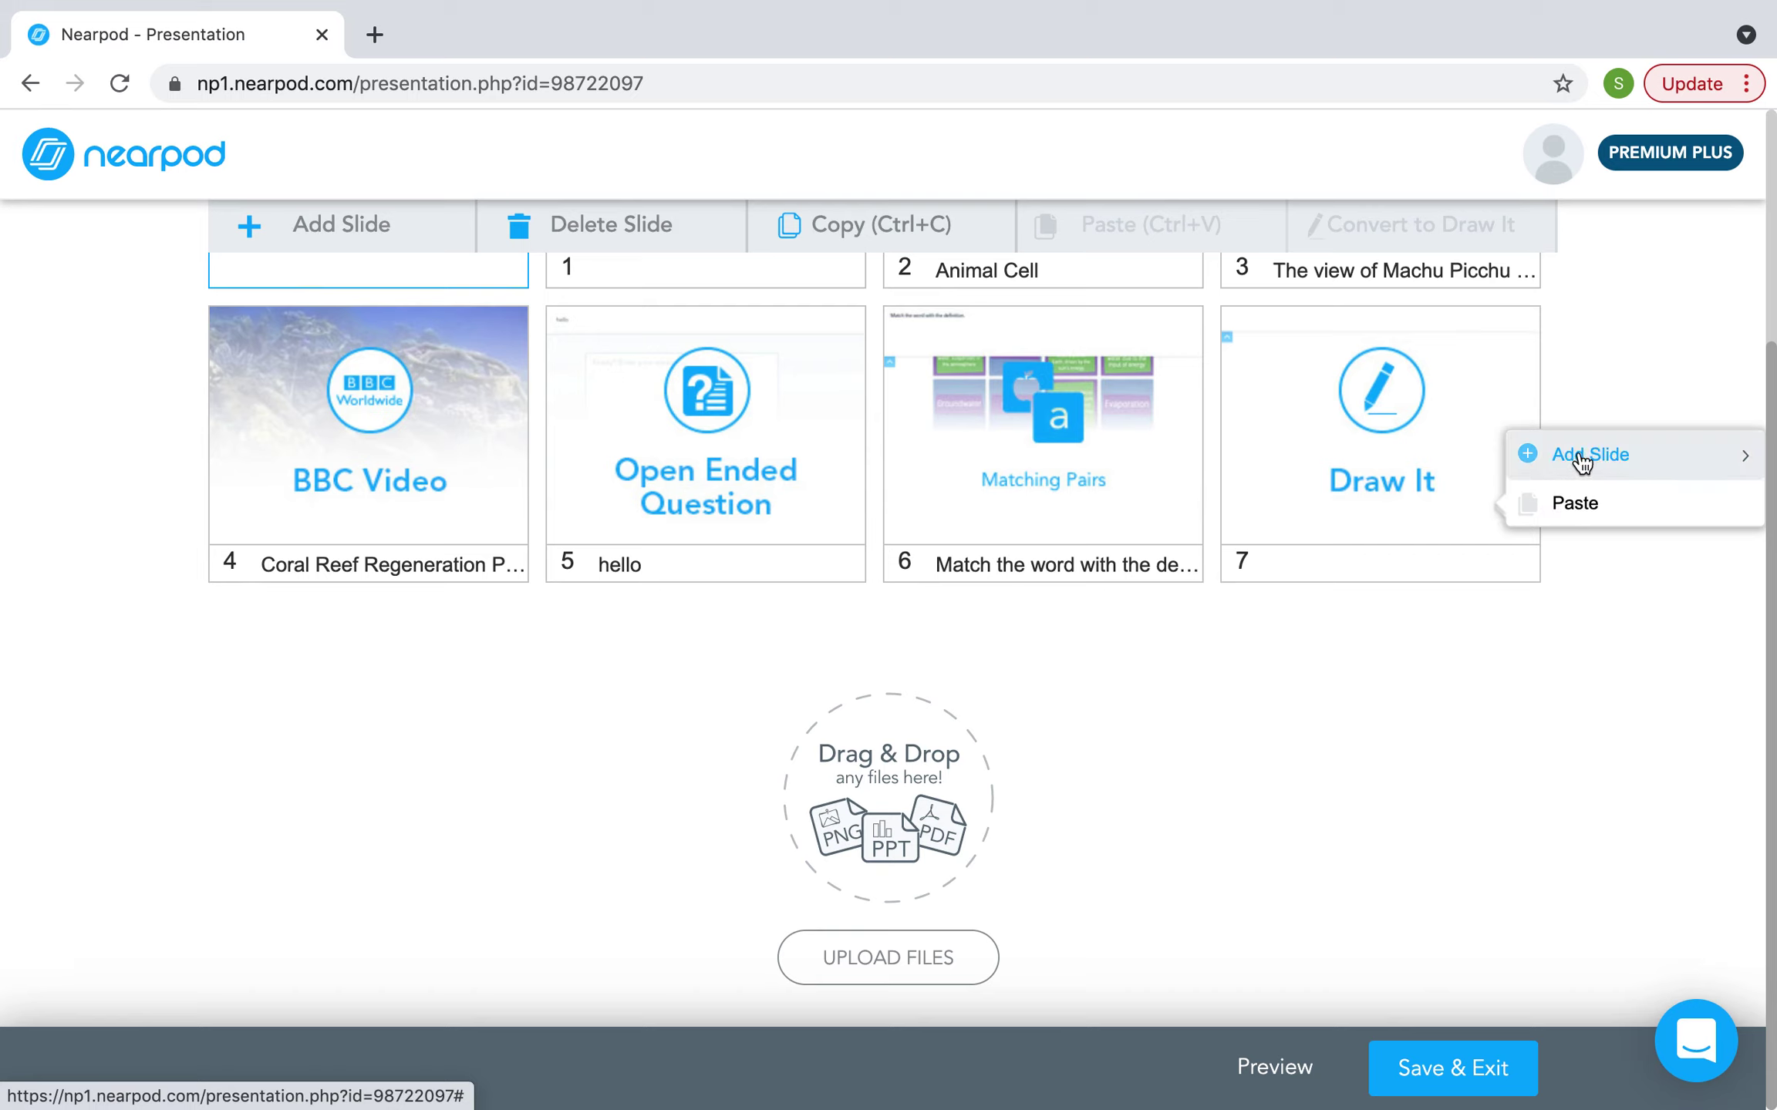
mouse_move(1573, 463)
mouse_move(1402, 500)
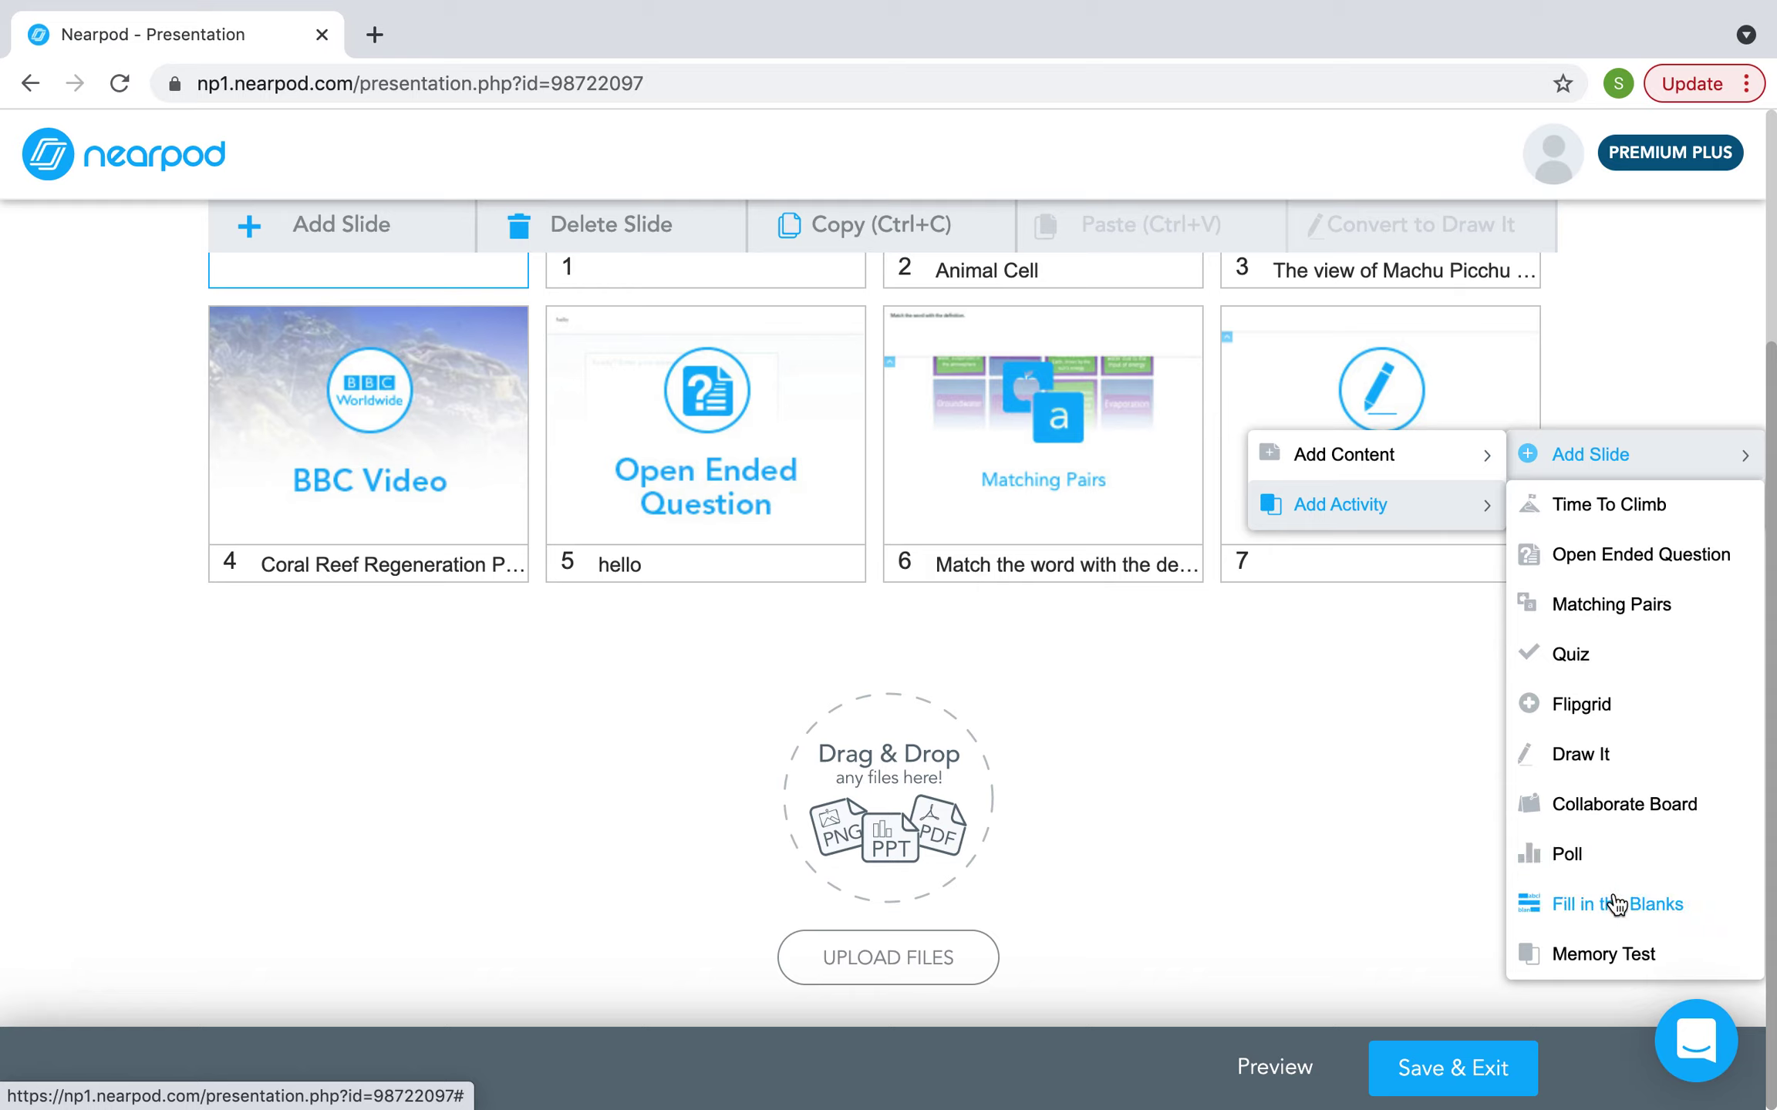
left_click(1615, 904)
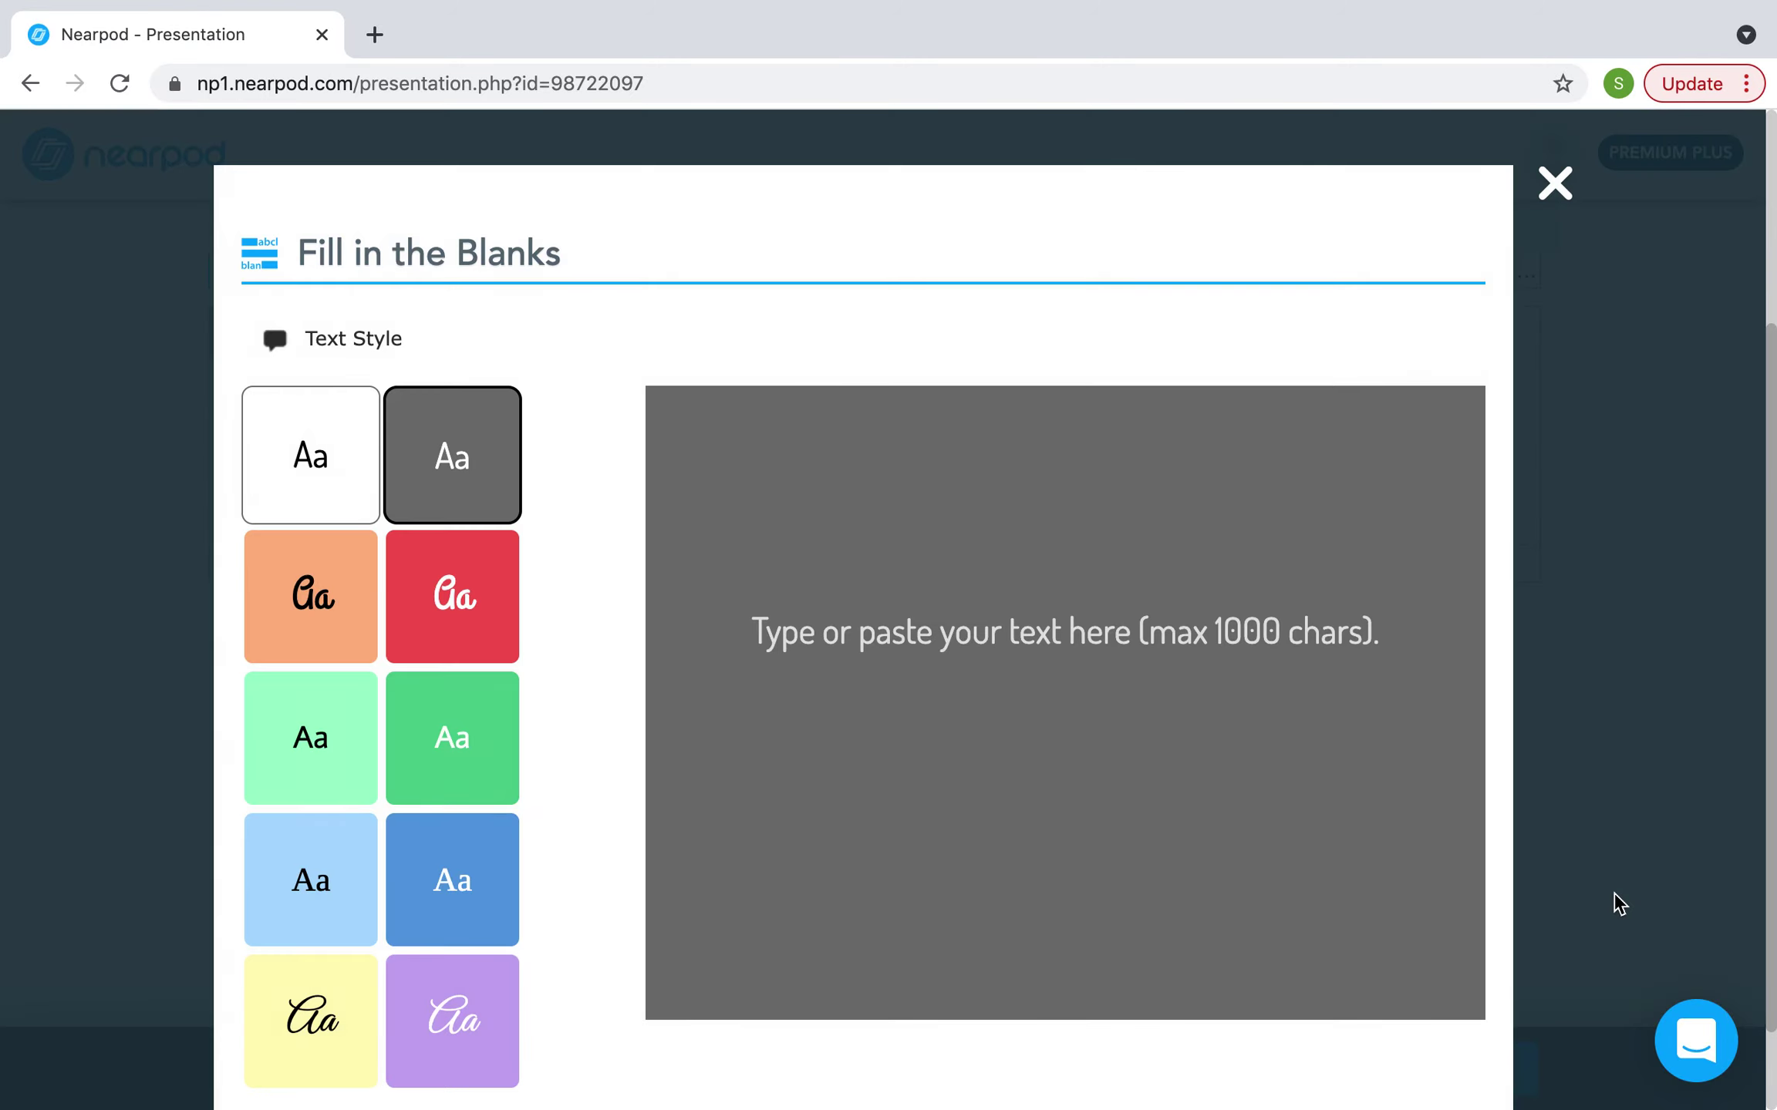
left_click(314, 448)
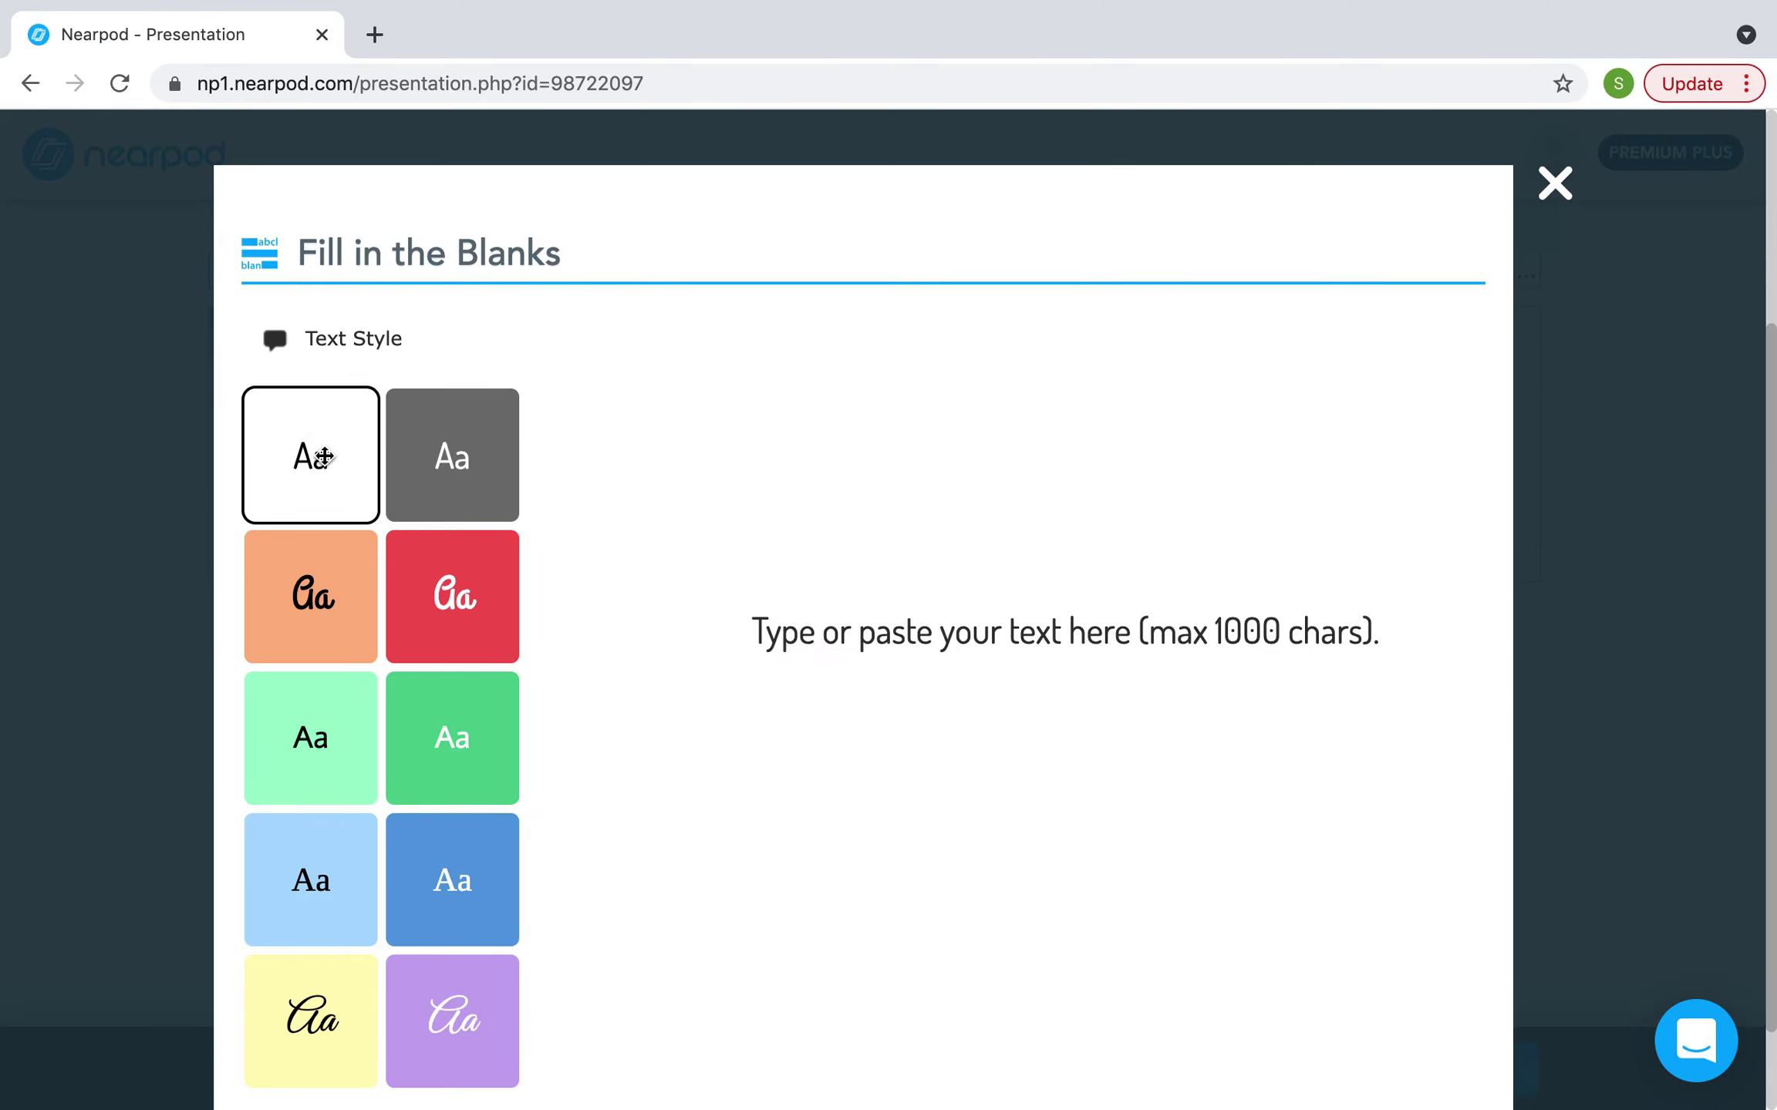
scroll(1030, 844, "down", 1)
scroll(1030, 844, "down", 2)
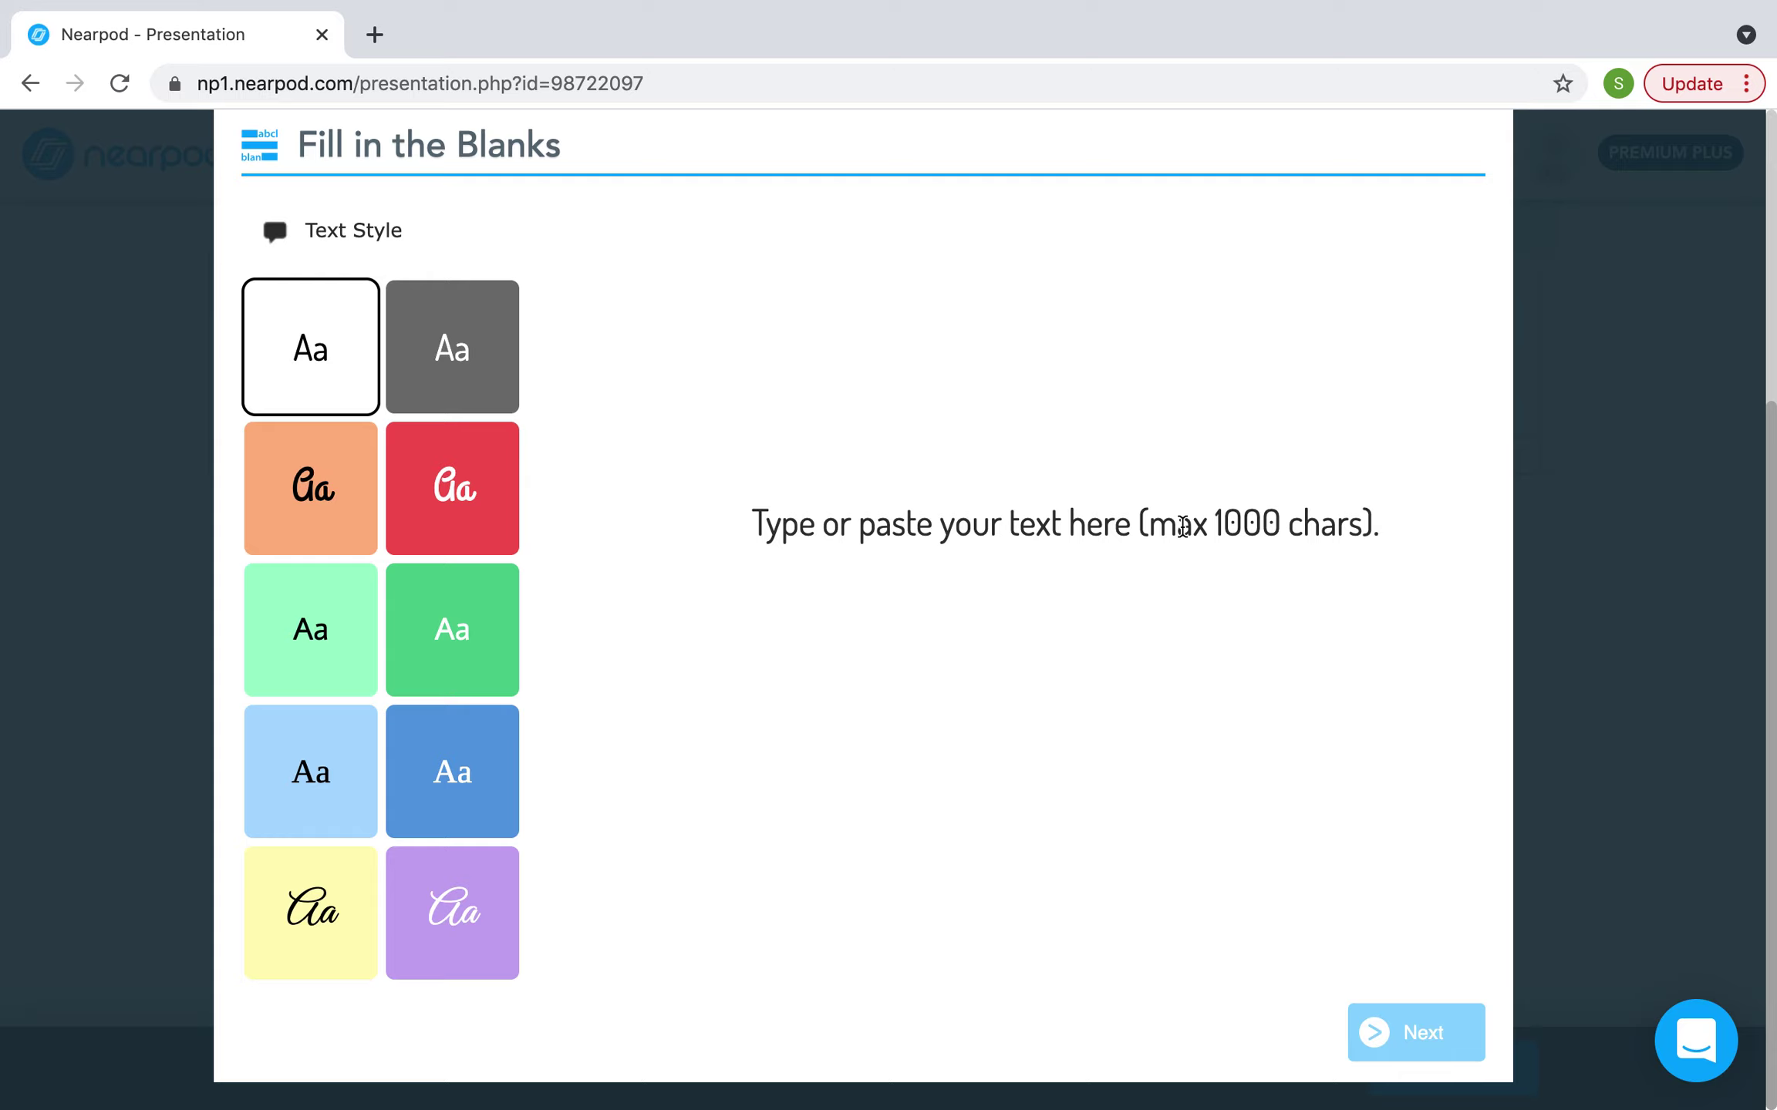
type("Clima")
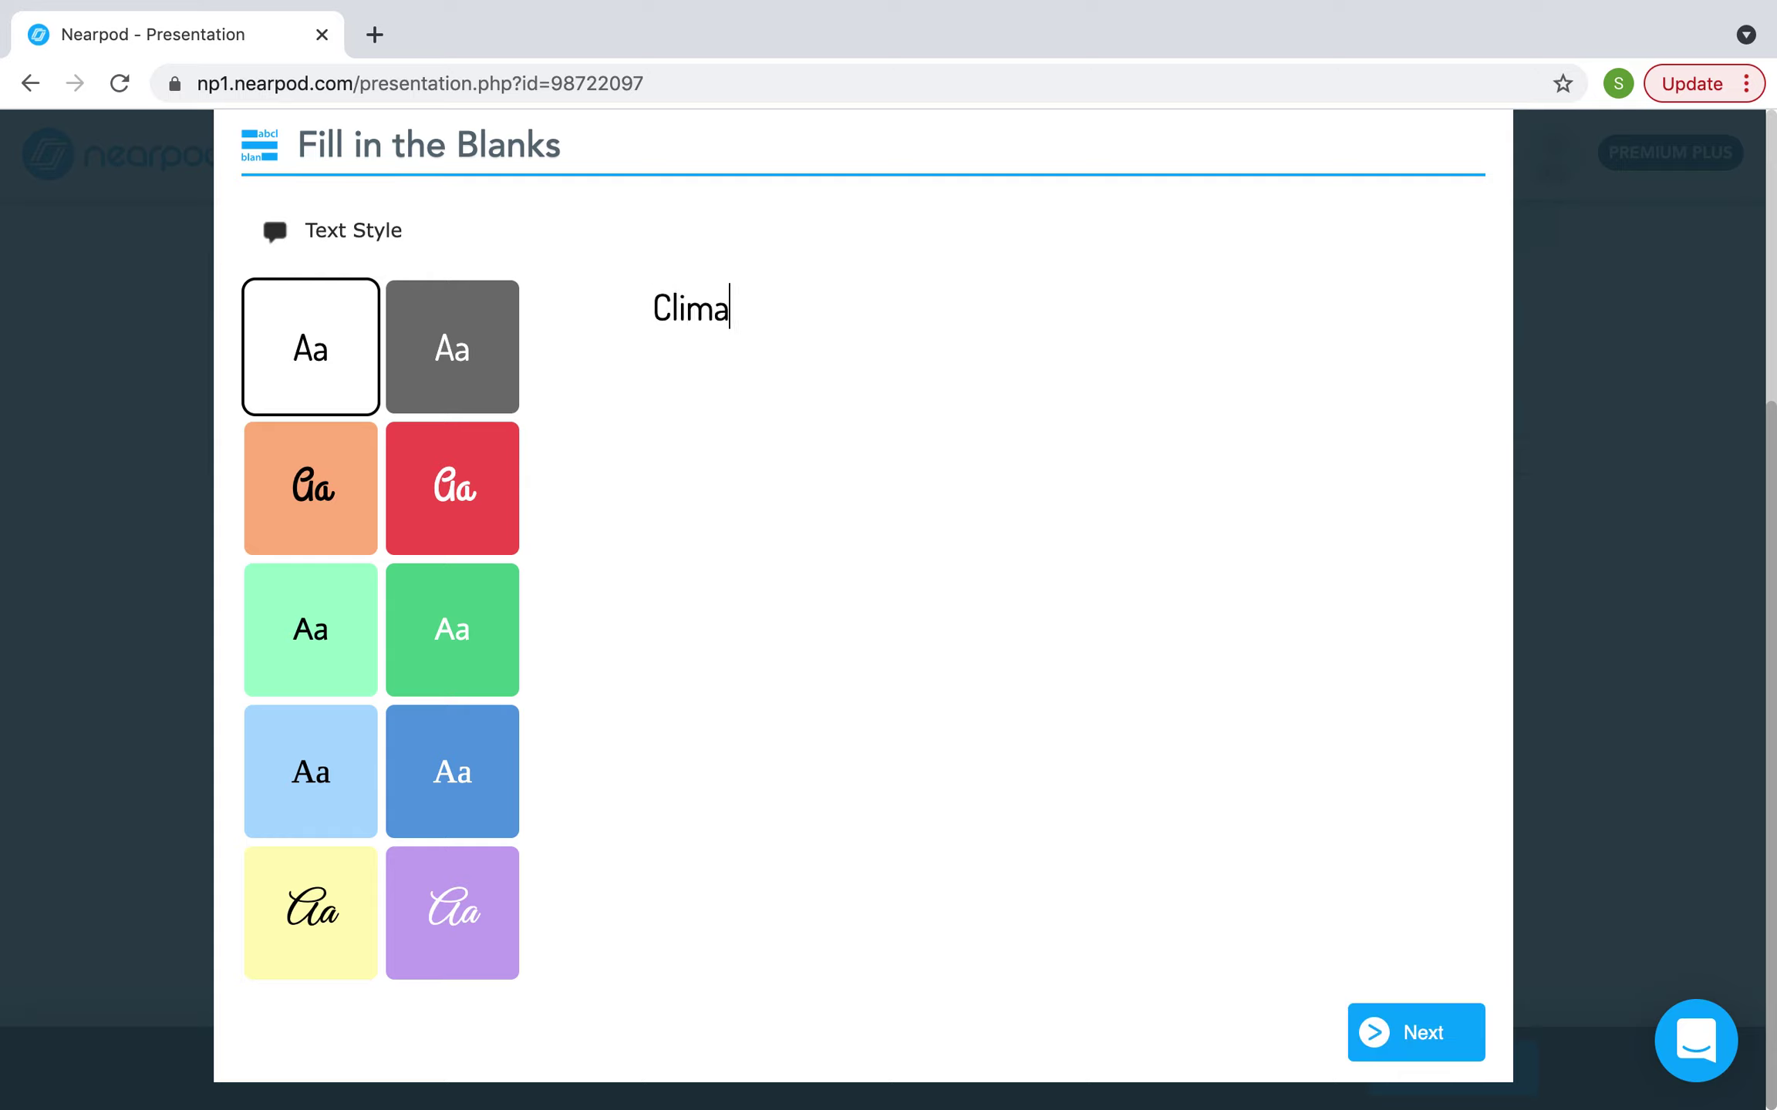
type("te change")
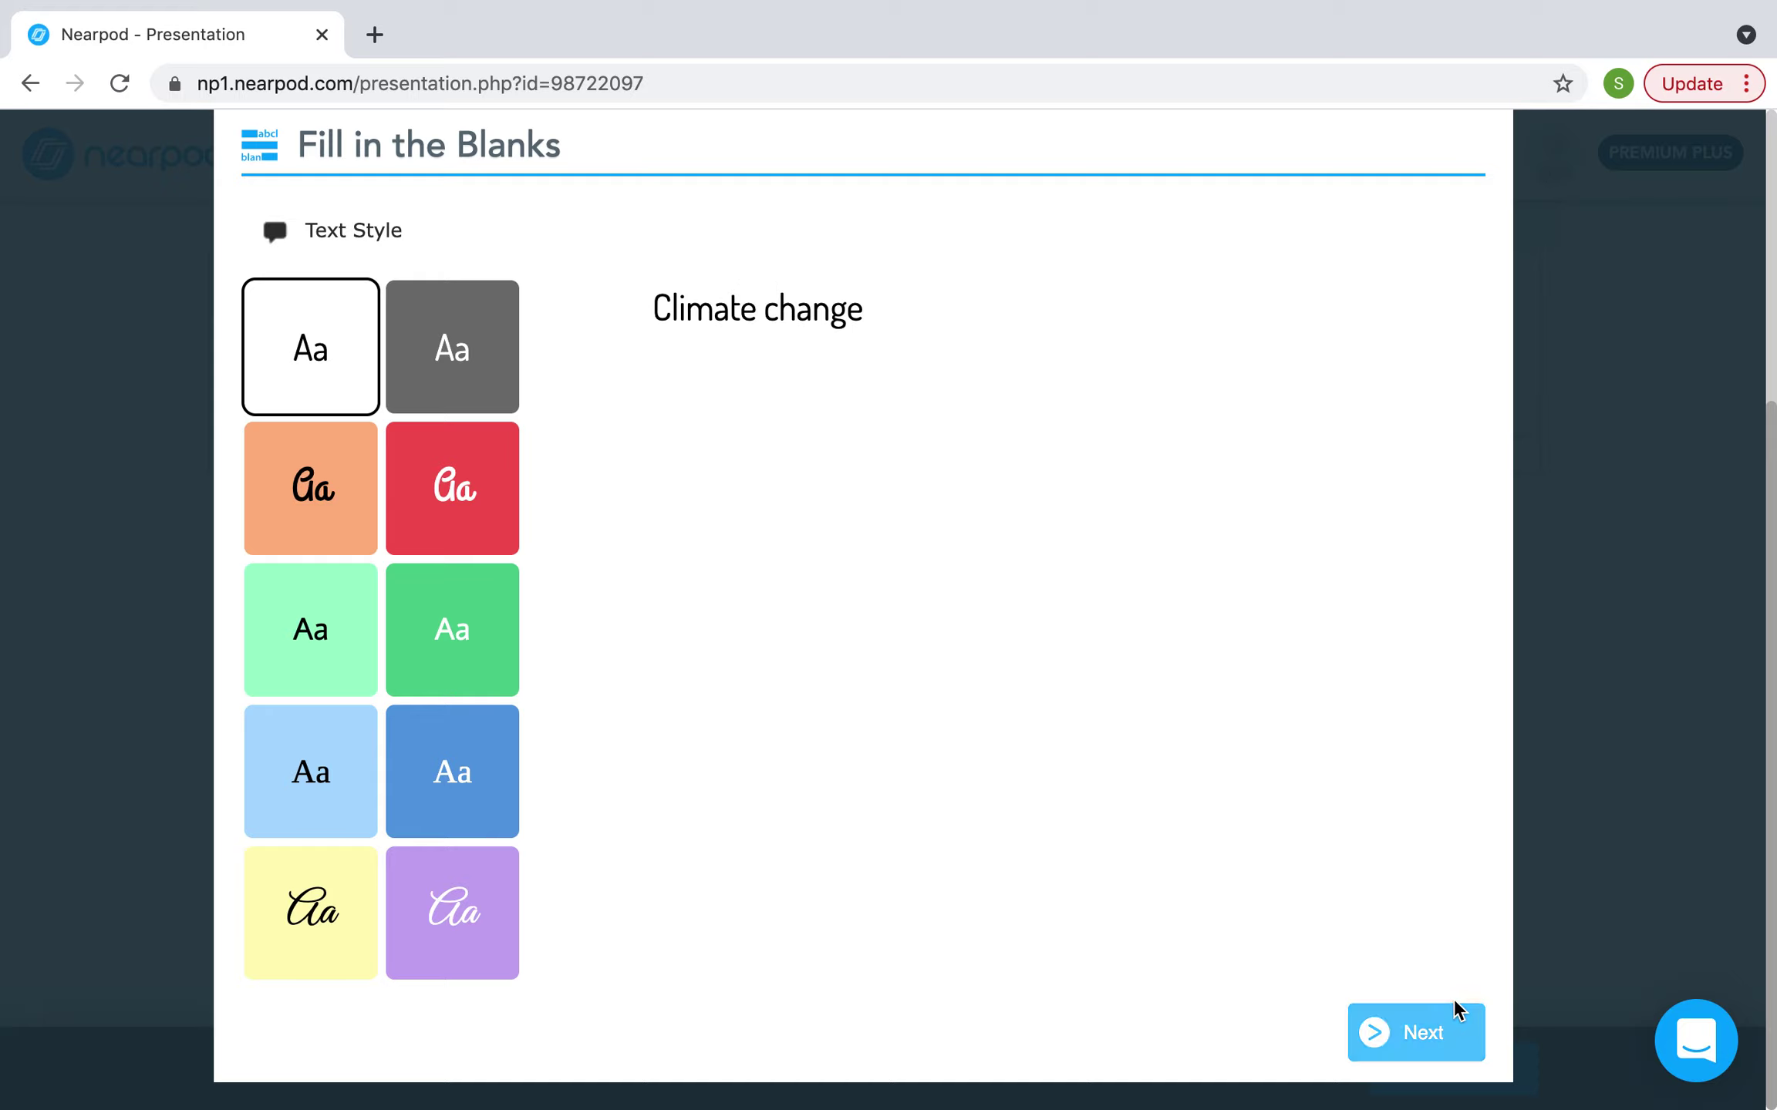
- Turn the word "Climate" into the blank by adding it to the word bank, and finish the Fill in the Blanks activity
left_click(1453, 1028)
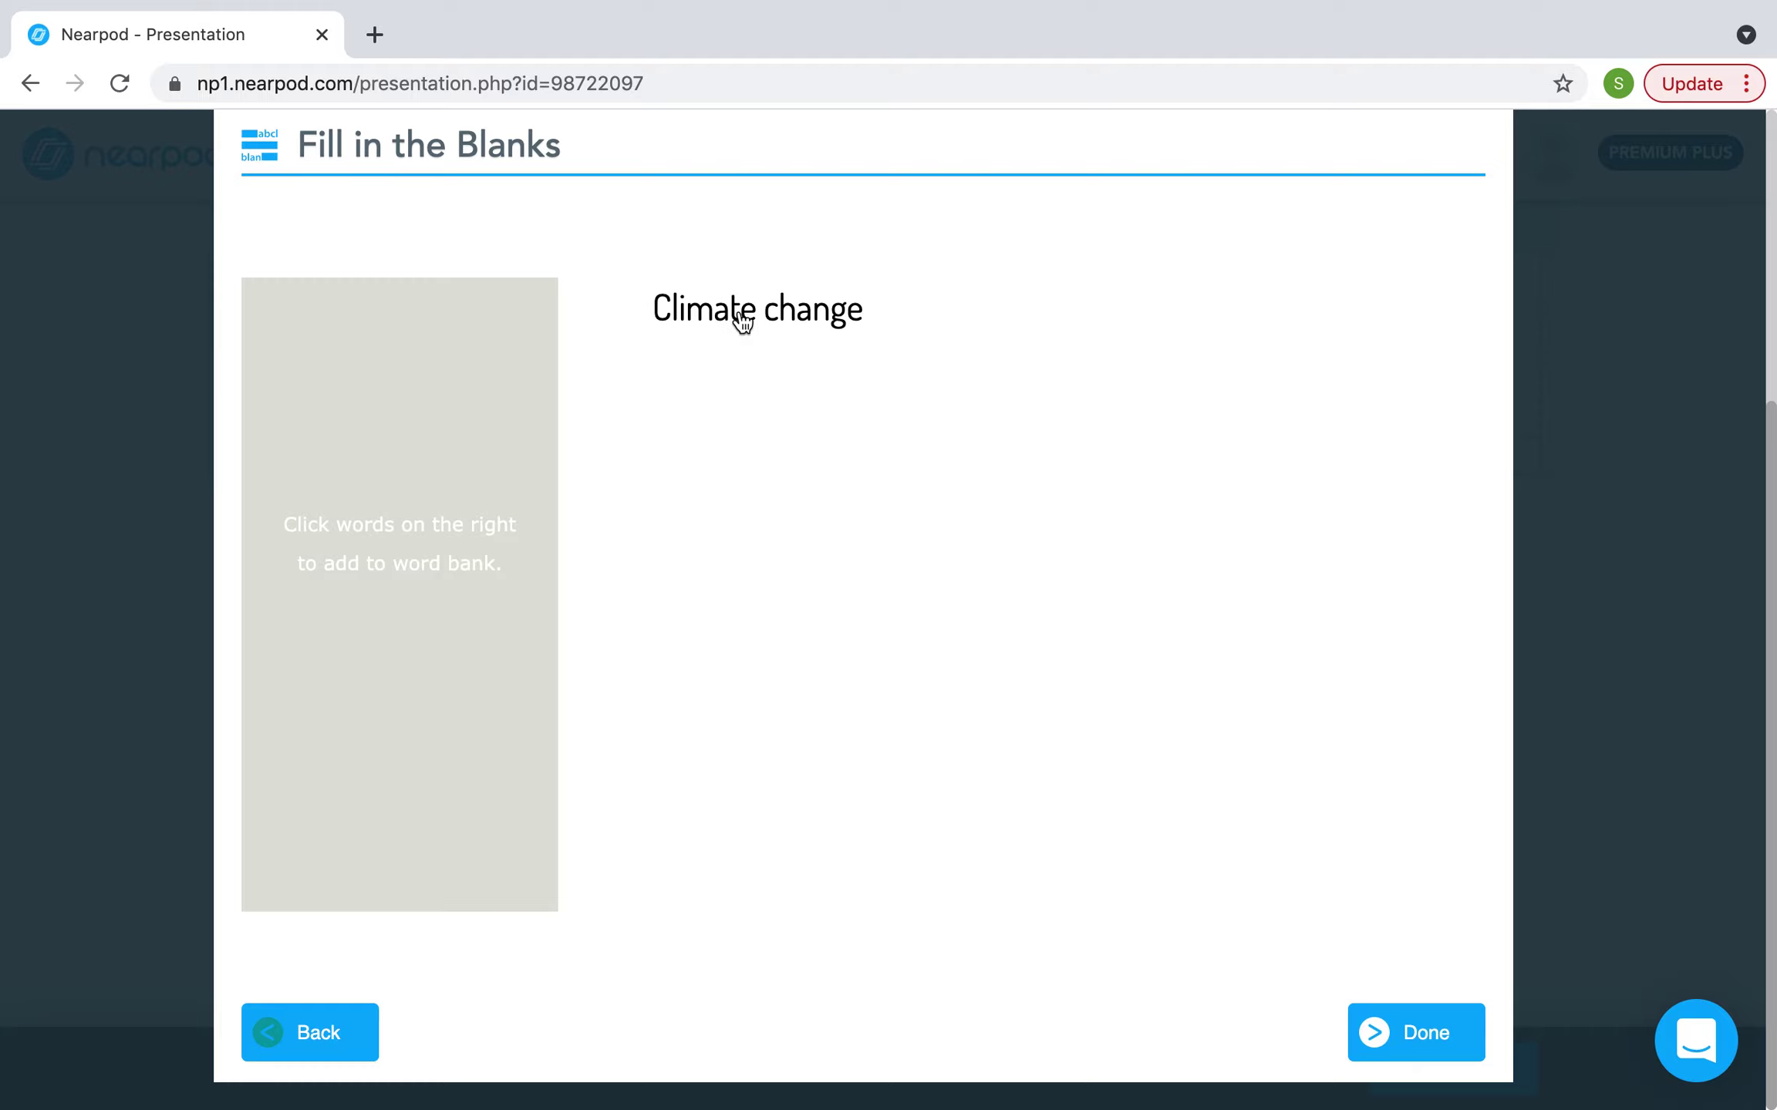
left_click(708, 325)
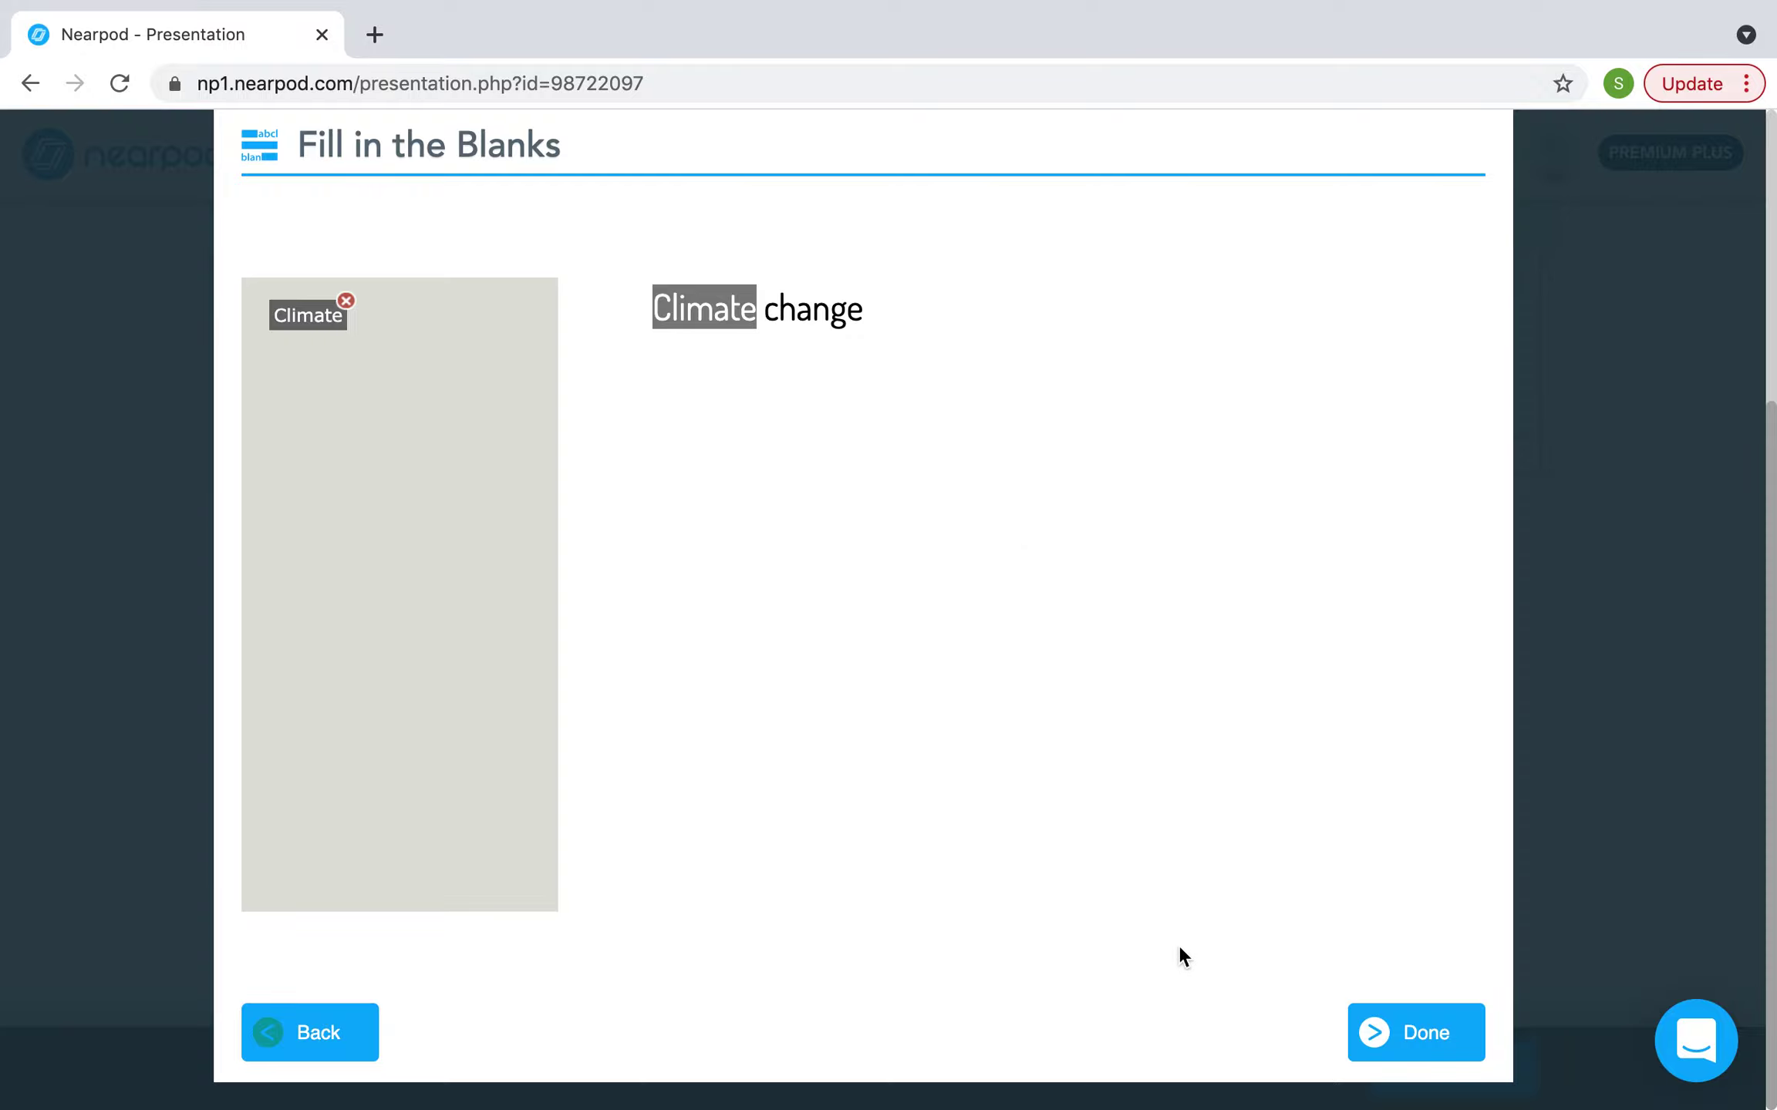
left_click(1419, 1029)
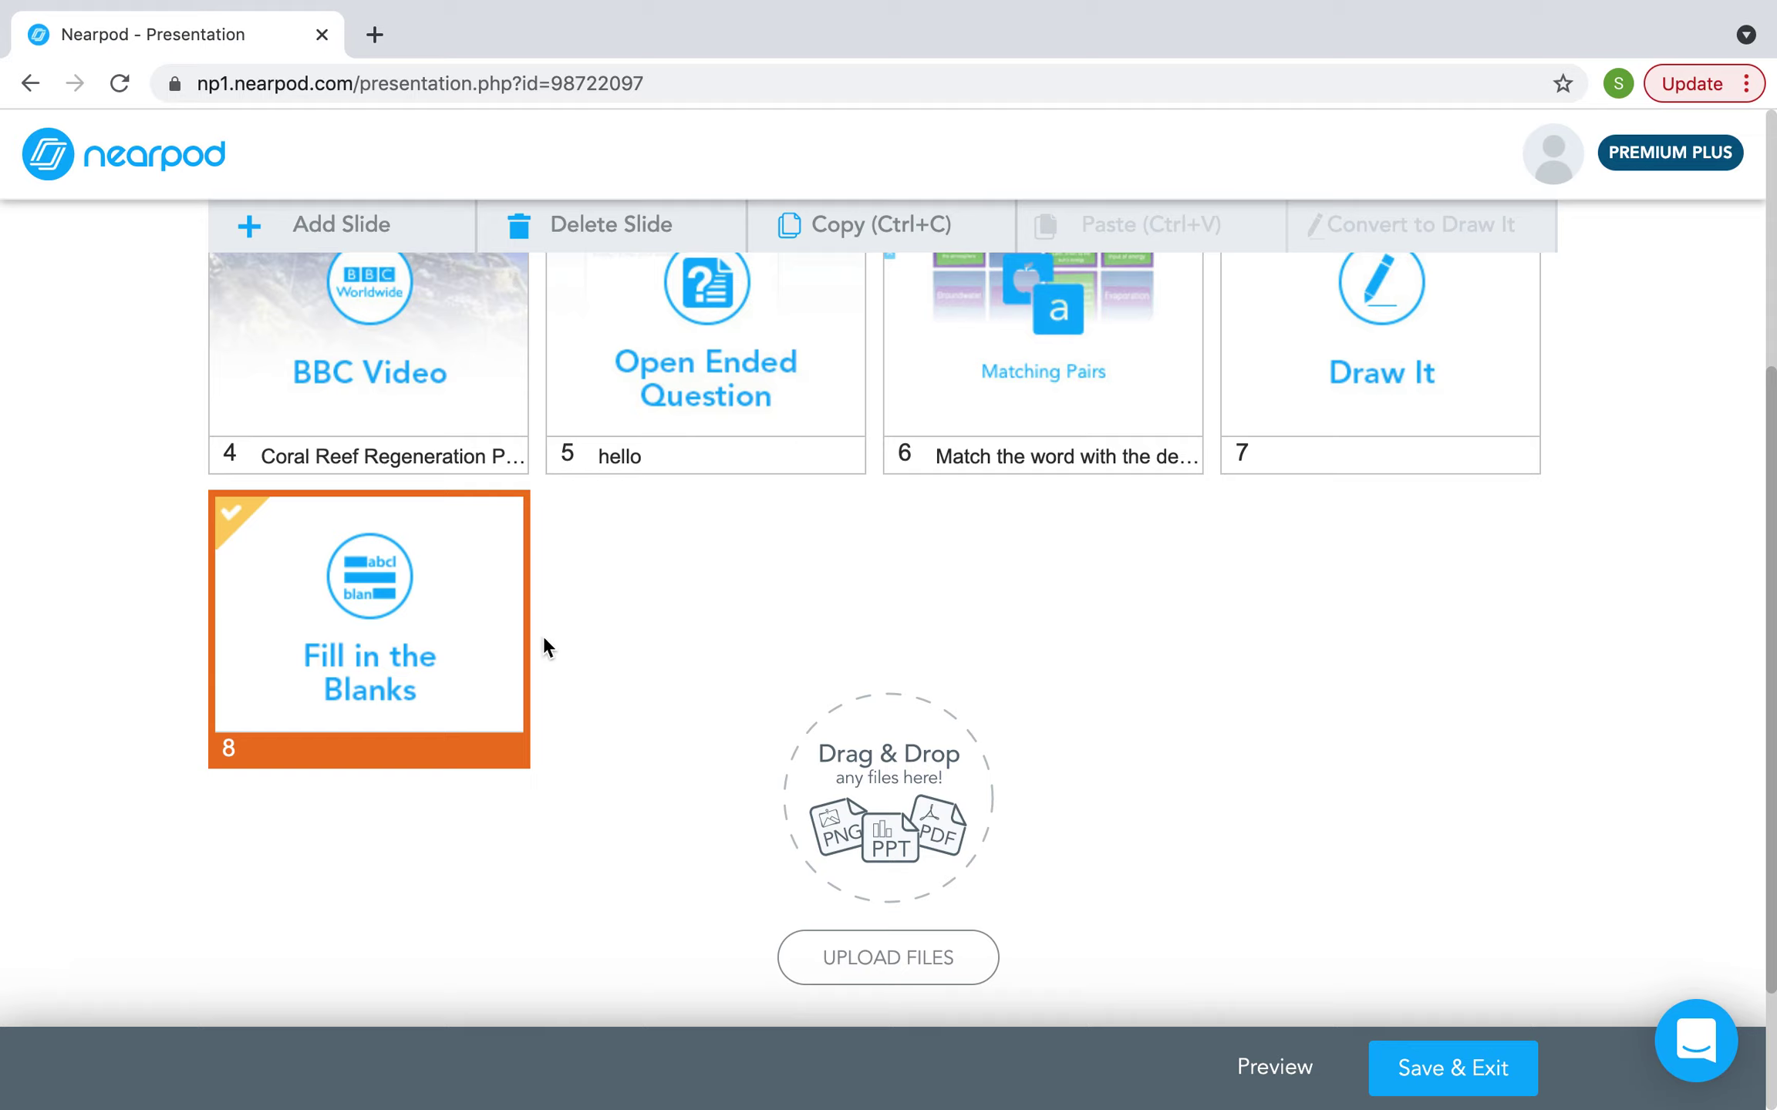
- Open the Memory Test activity form after the Fill in the Blanks slide to view its image grid, and close it without adding the activity
right_click(544, 646)
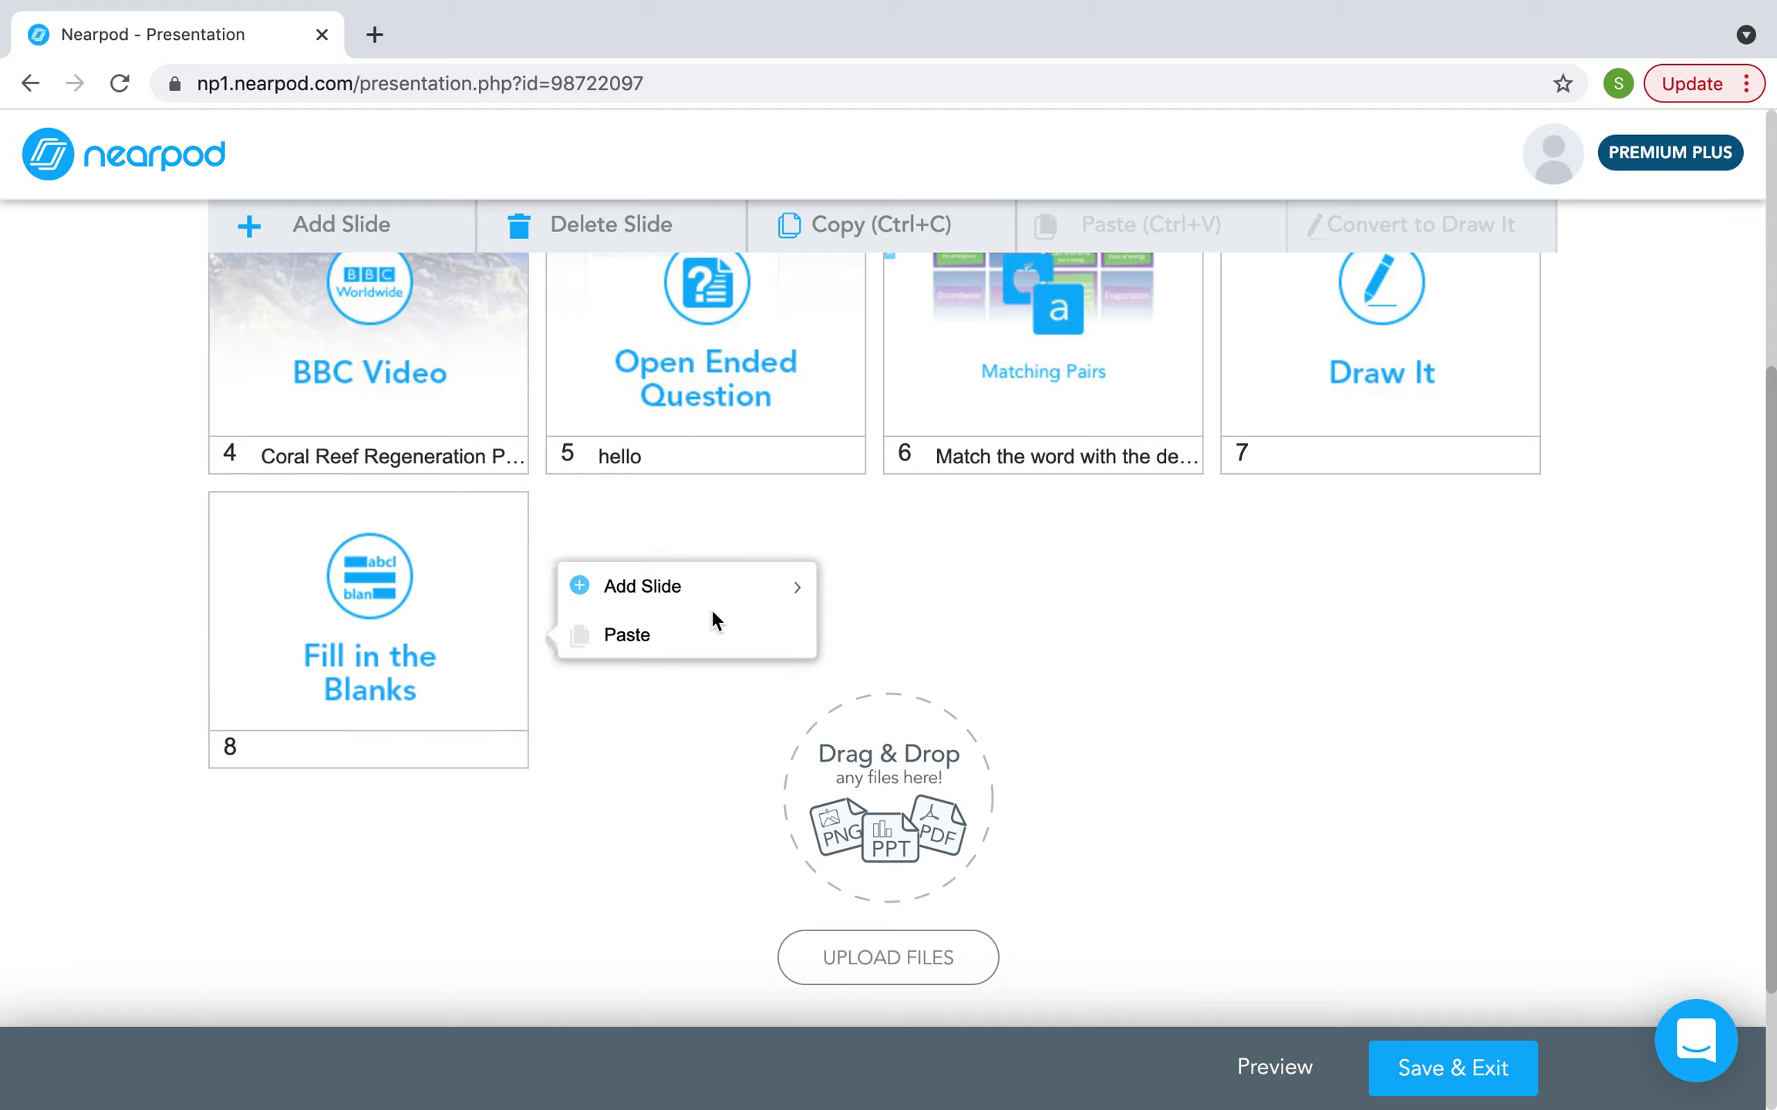
mouse_move(718, 605)
mouse_move(940, 631)
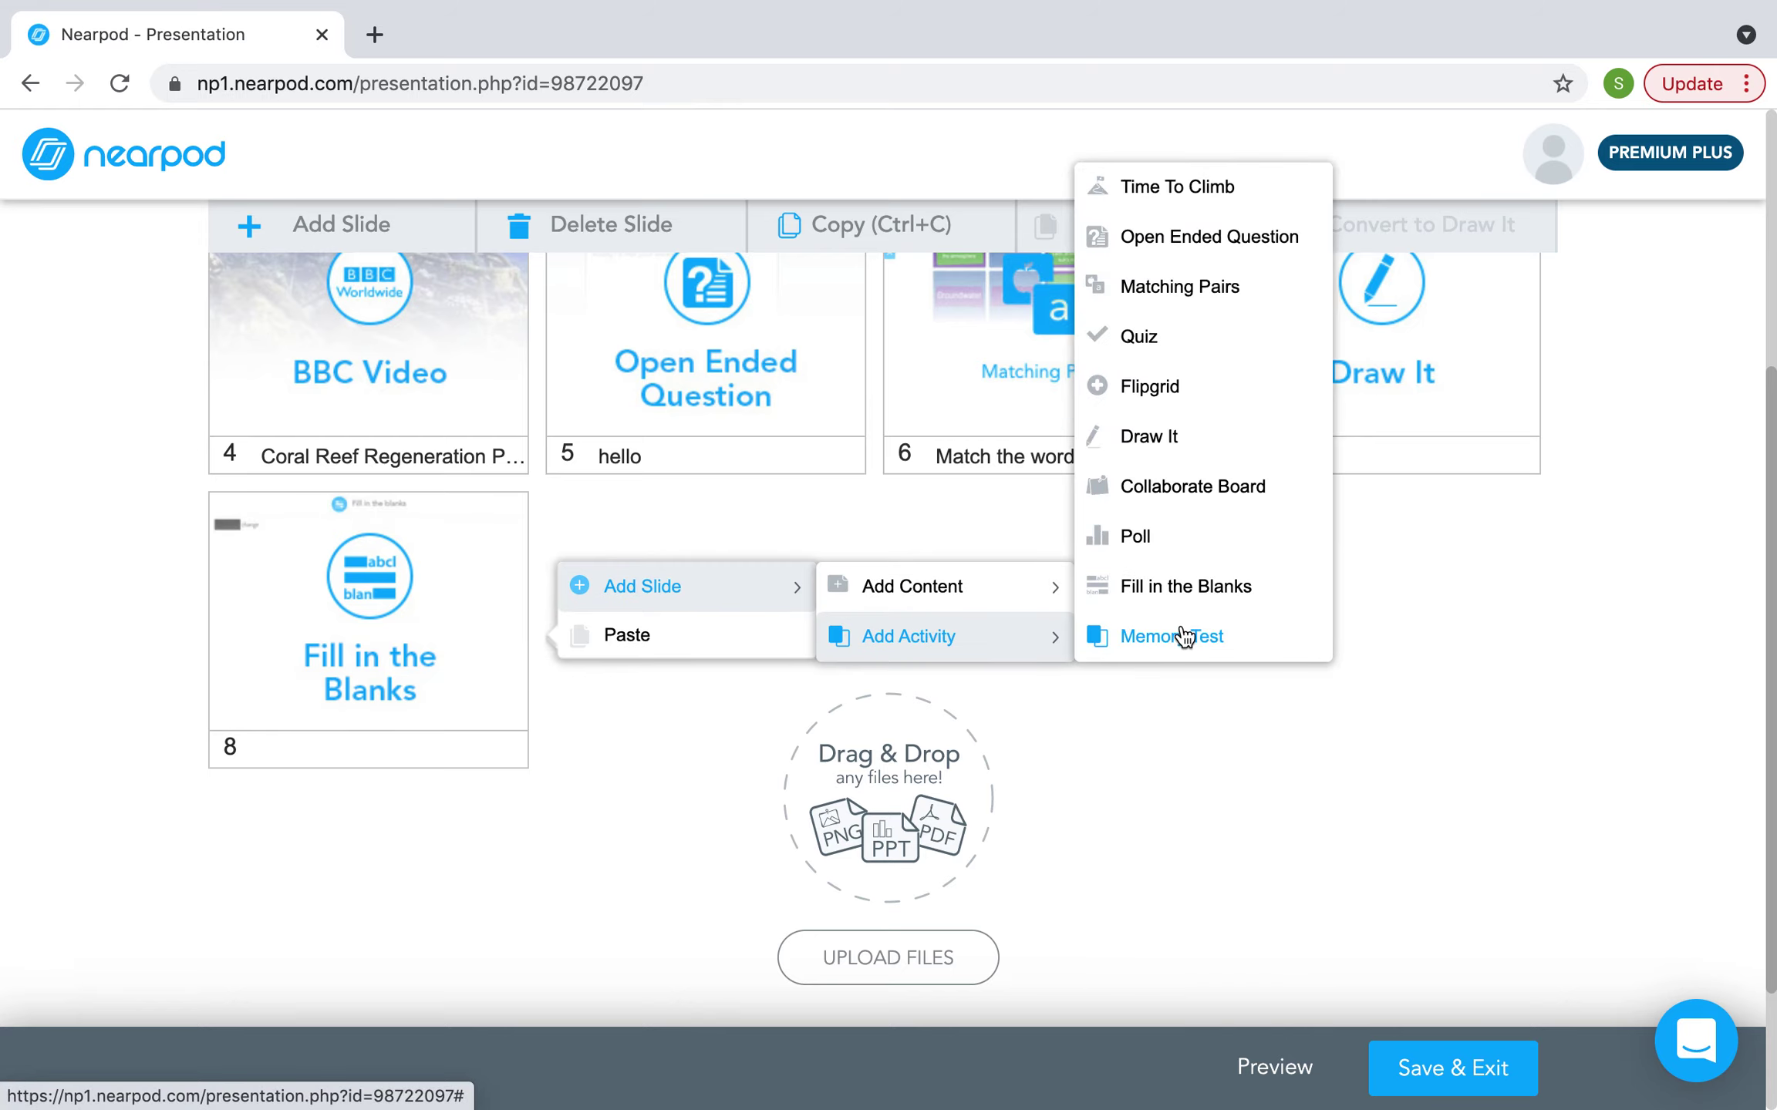
left_click(1183, 637)
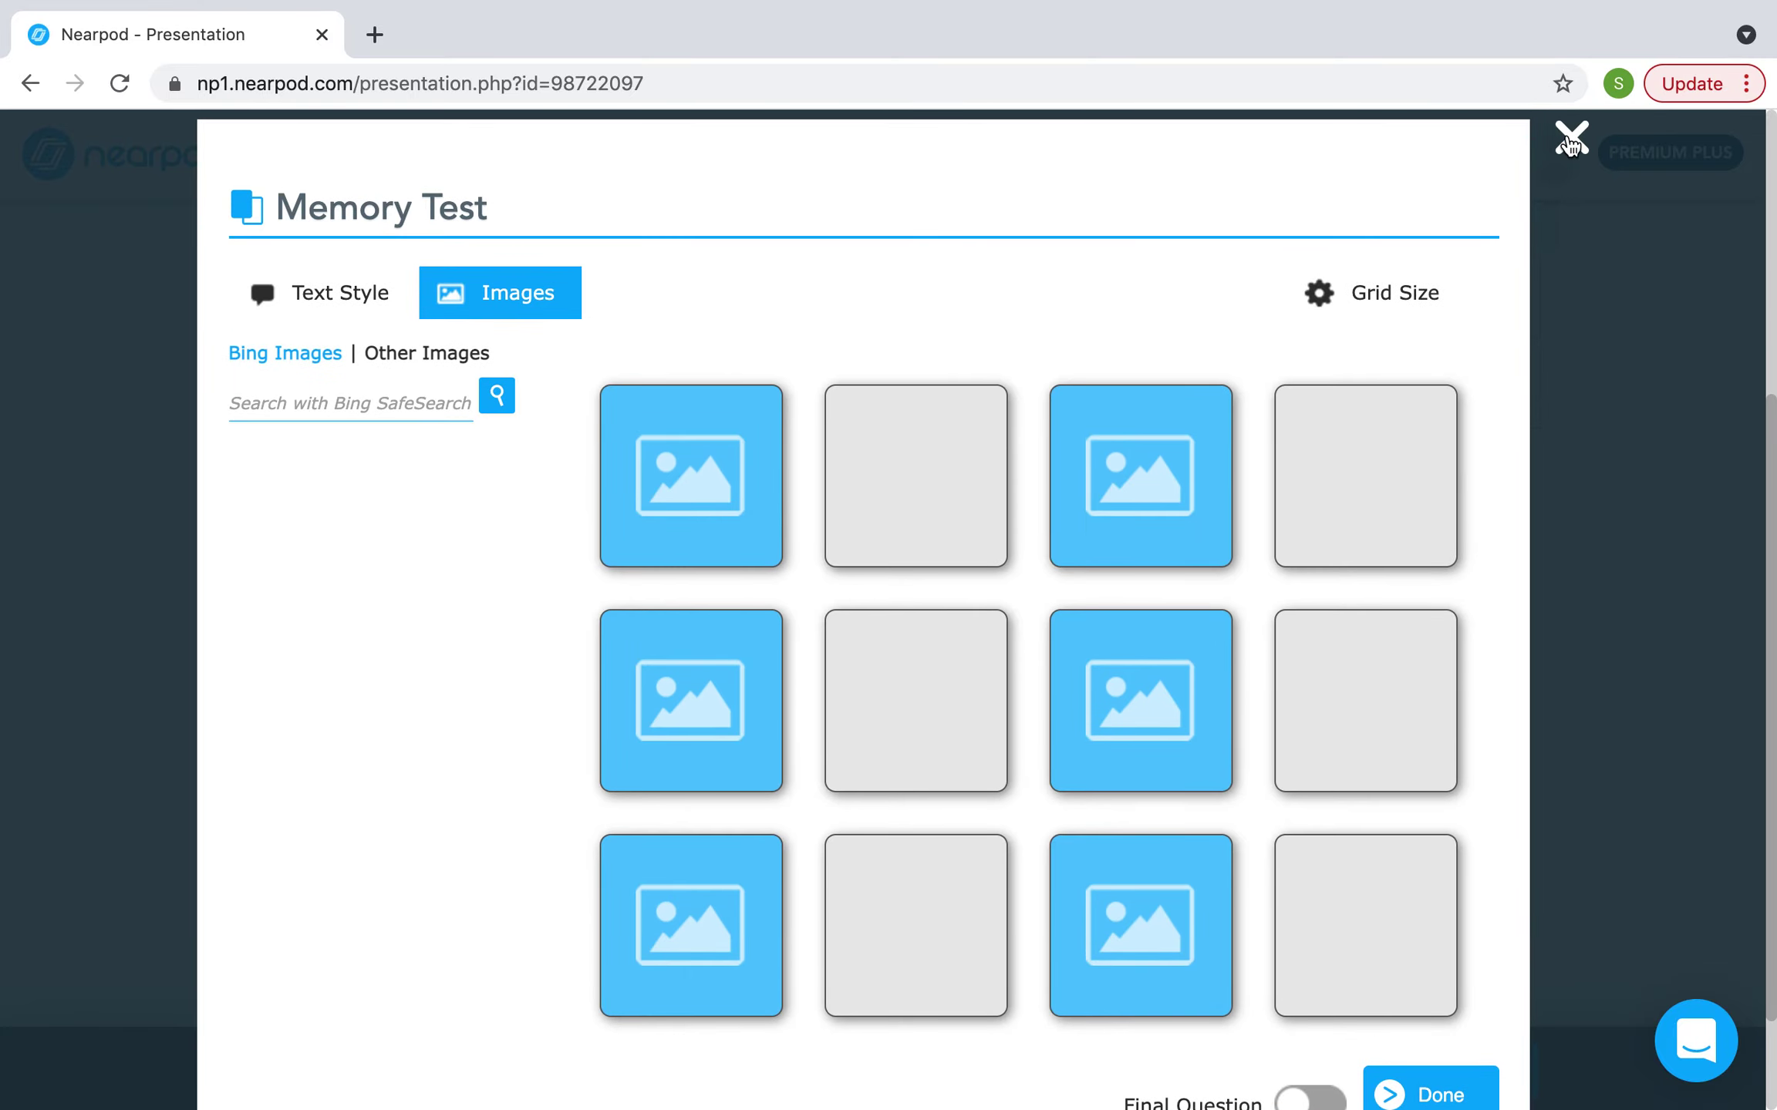
left_click(1568, 139)
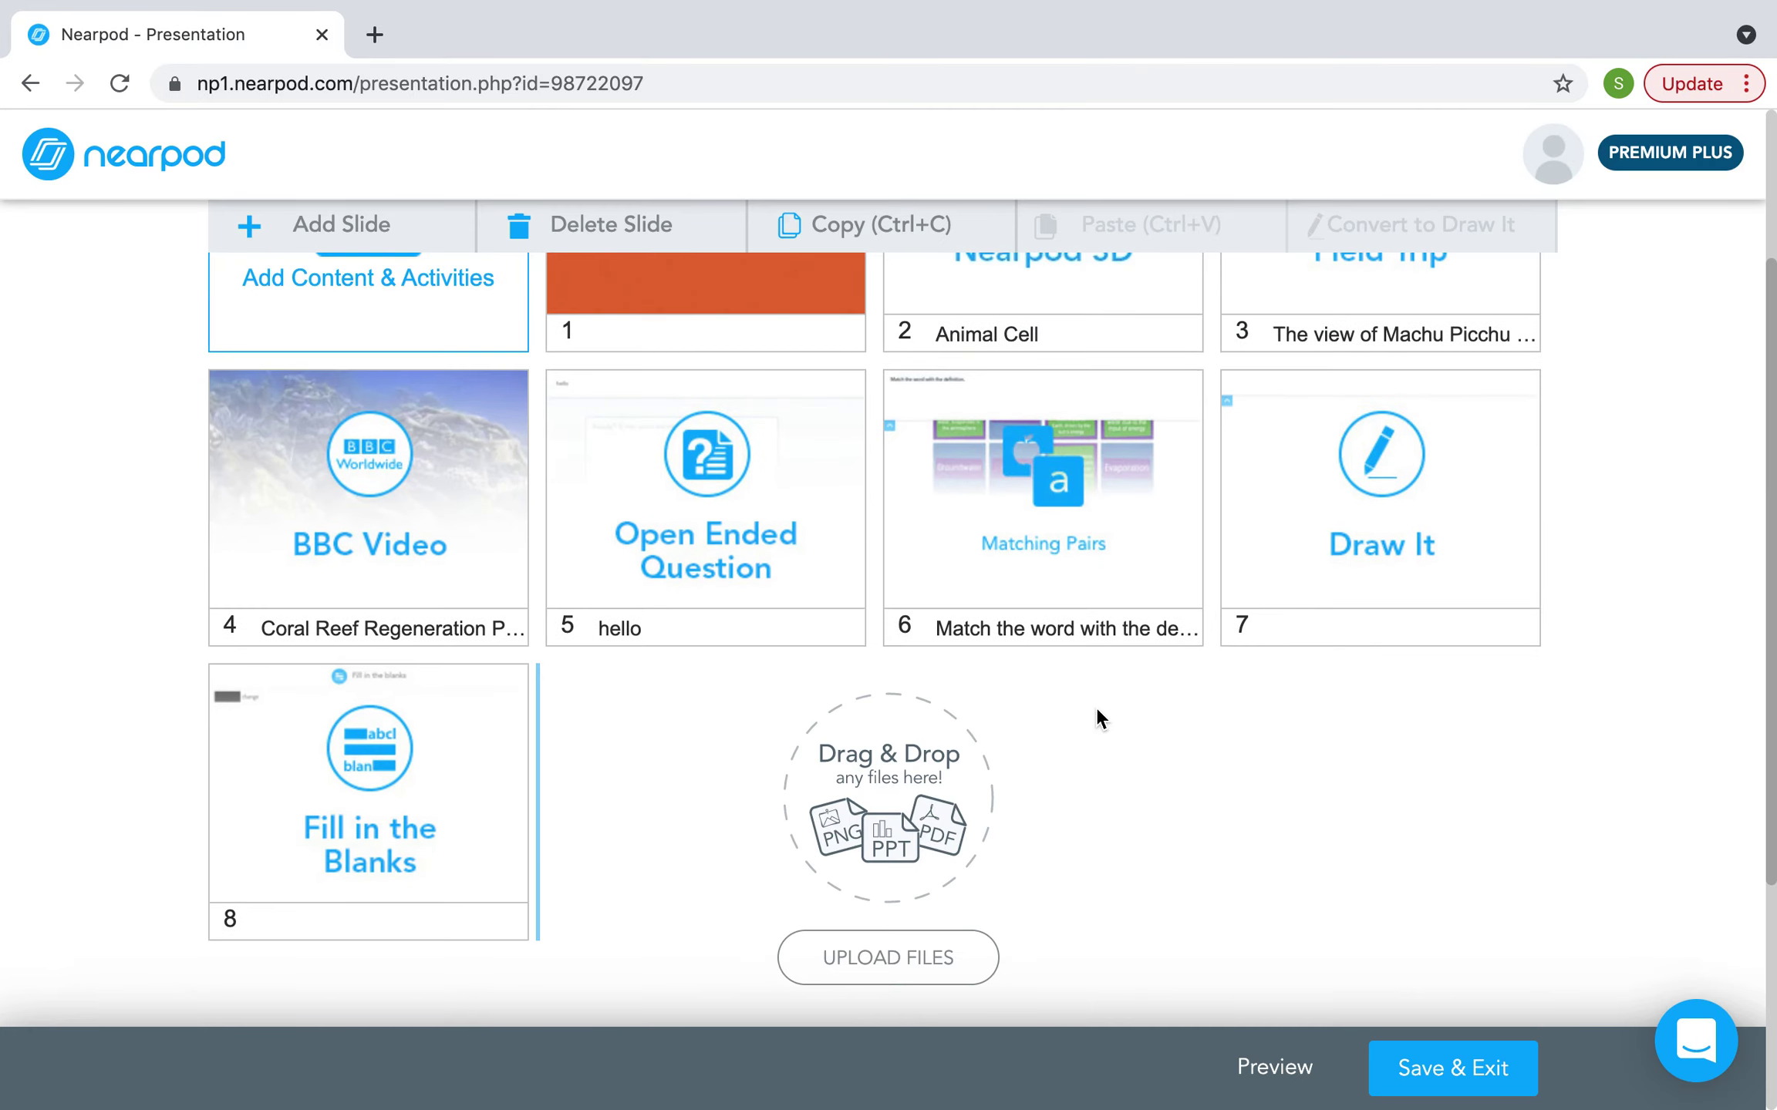
- Save the Climate Change lesson and exit the lesson editor
scroll(1096, 710, "up", 4)
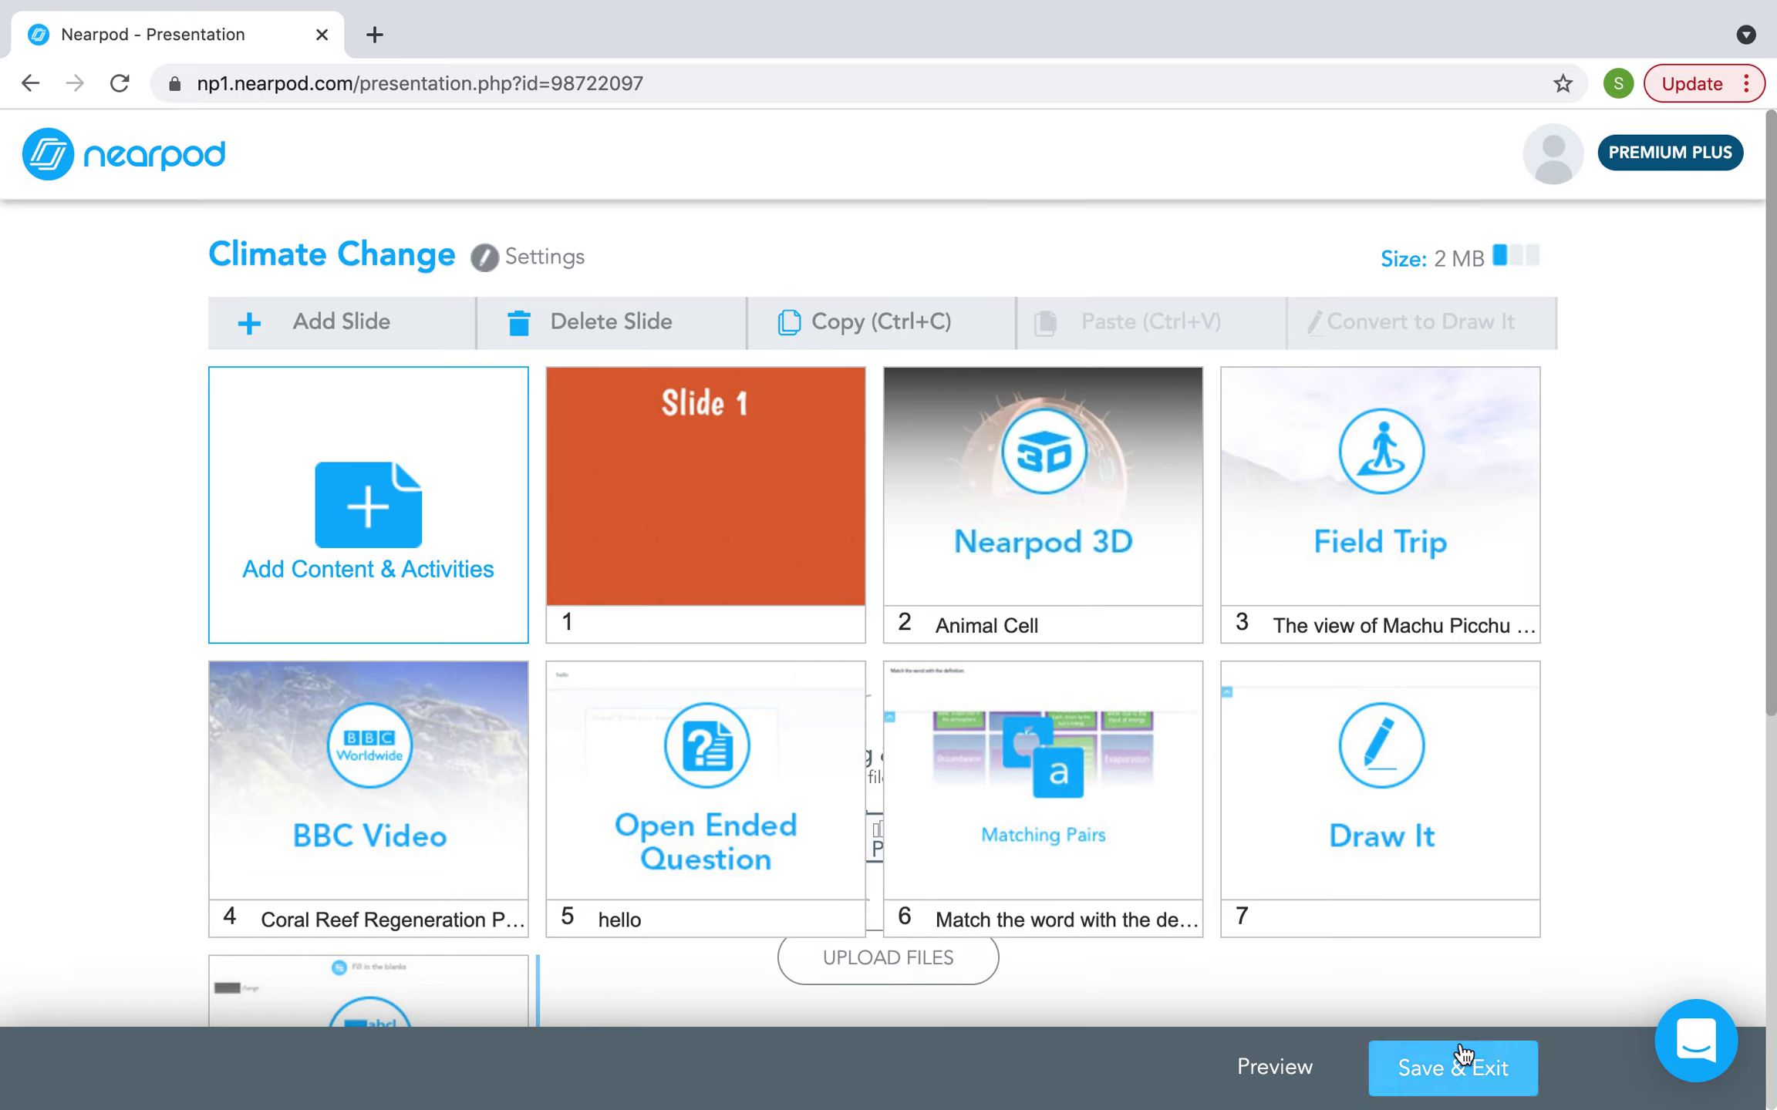
left_click(1436, 1084)
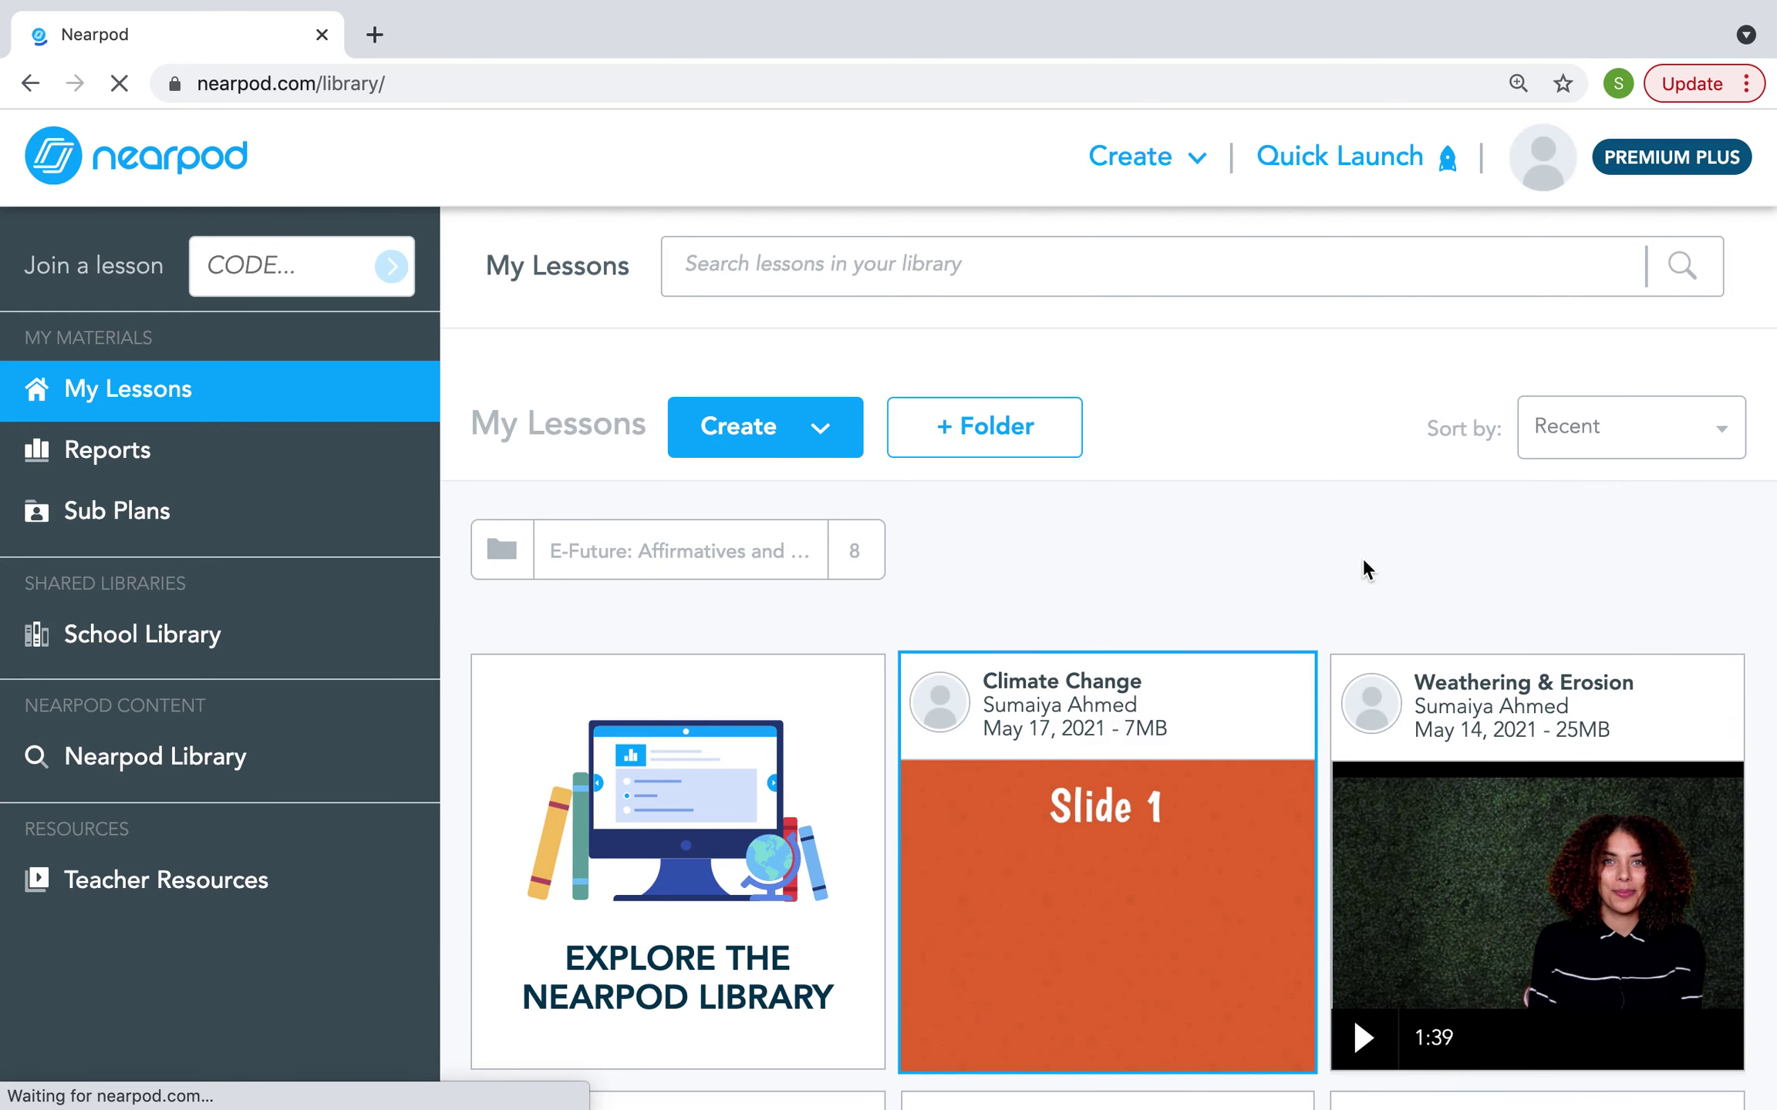
- Check the post-session reports for the Climate Change lesson, and return to My Lessons
scroll(1350, 582, "down", 2)
left_click(1268, 621)
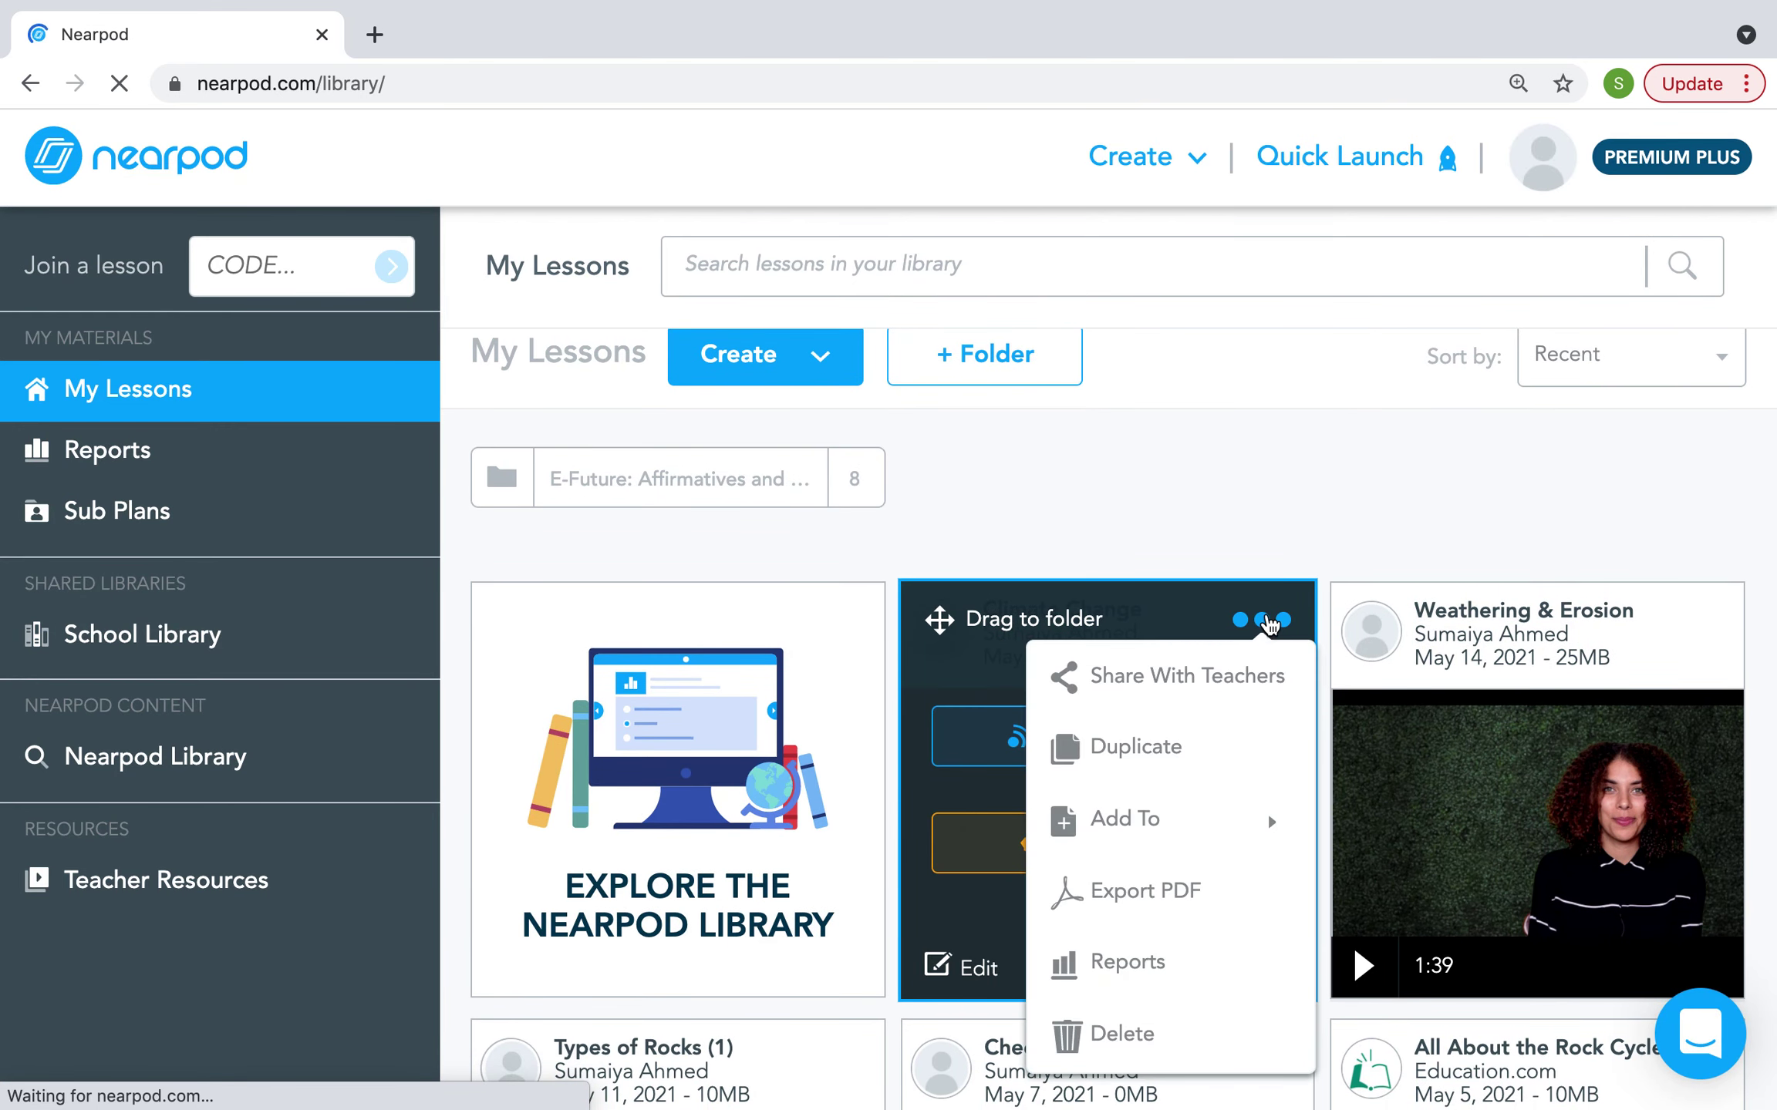
left_click(1114, 963)
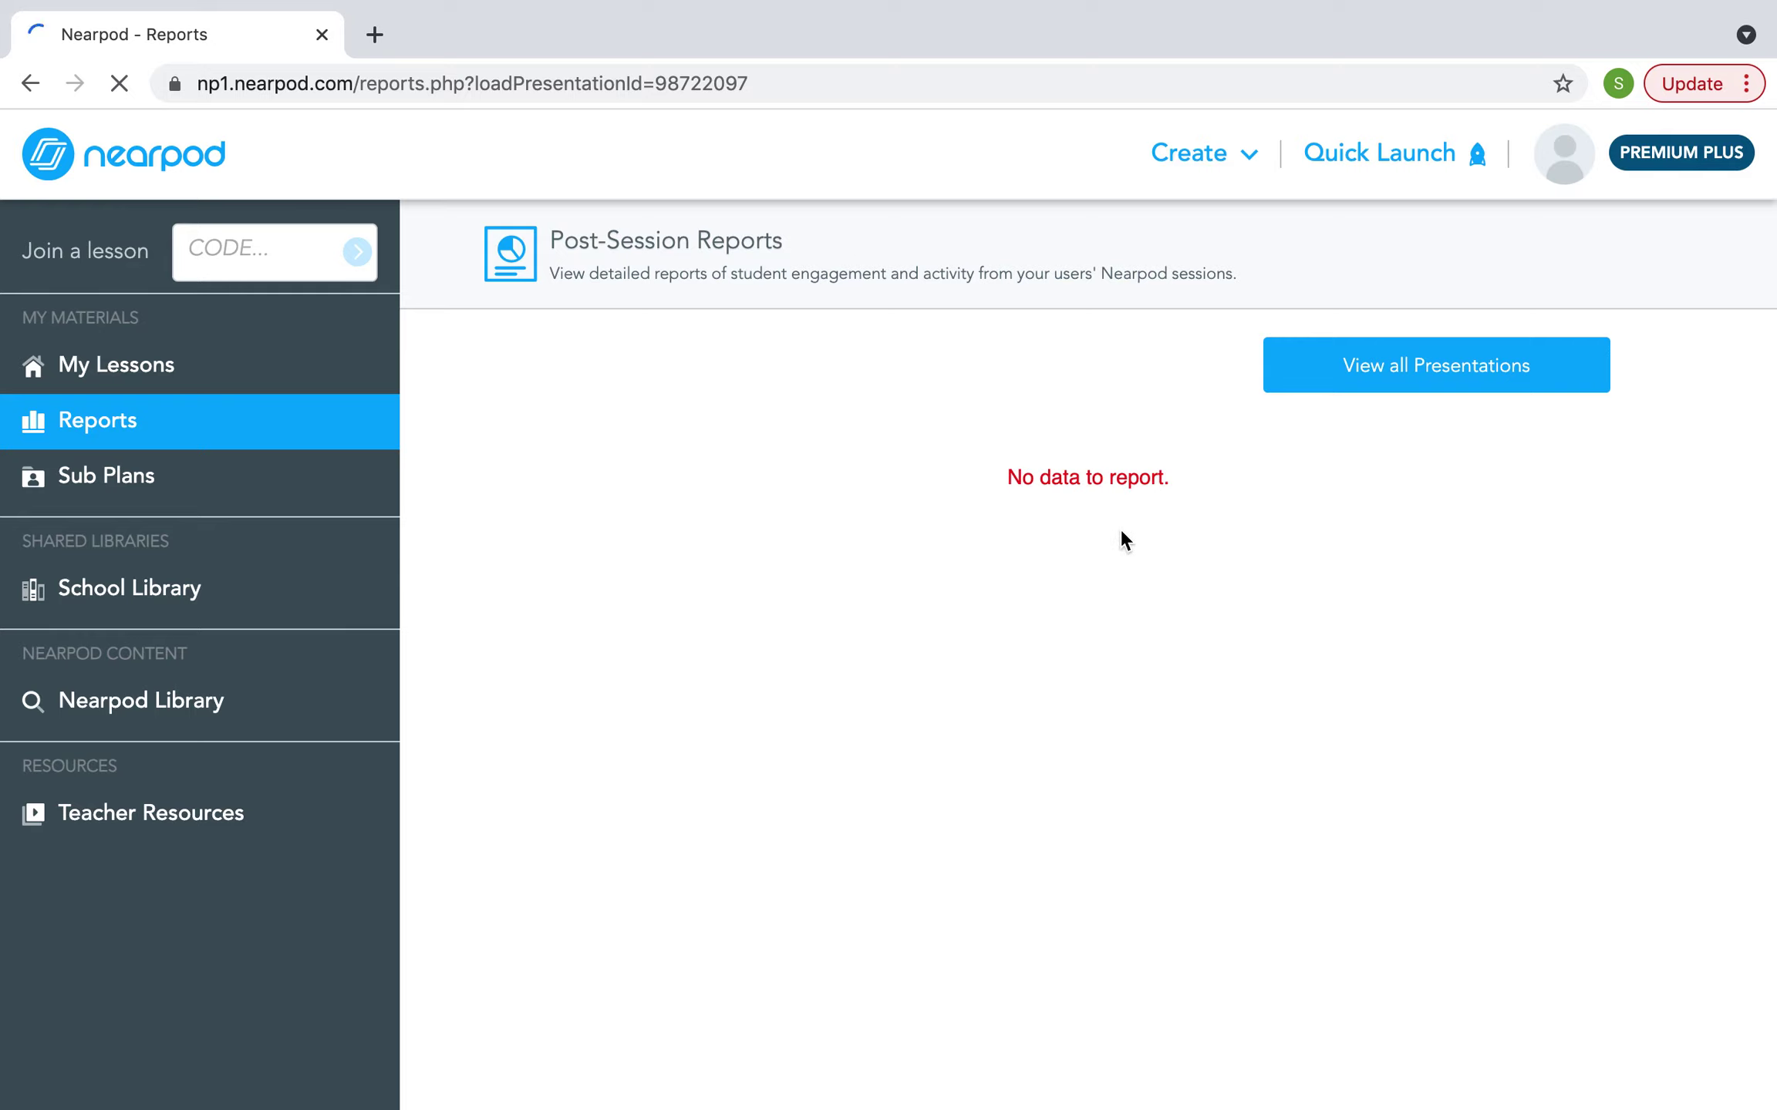
left_click(272, 387)
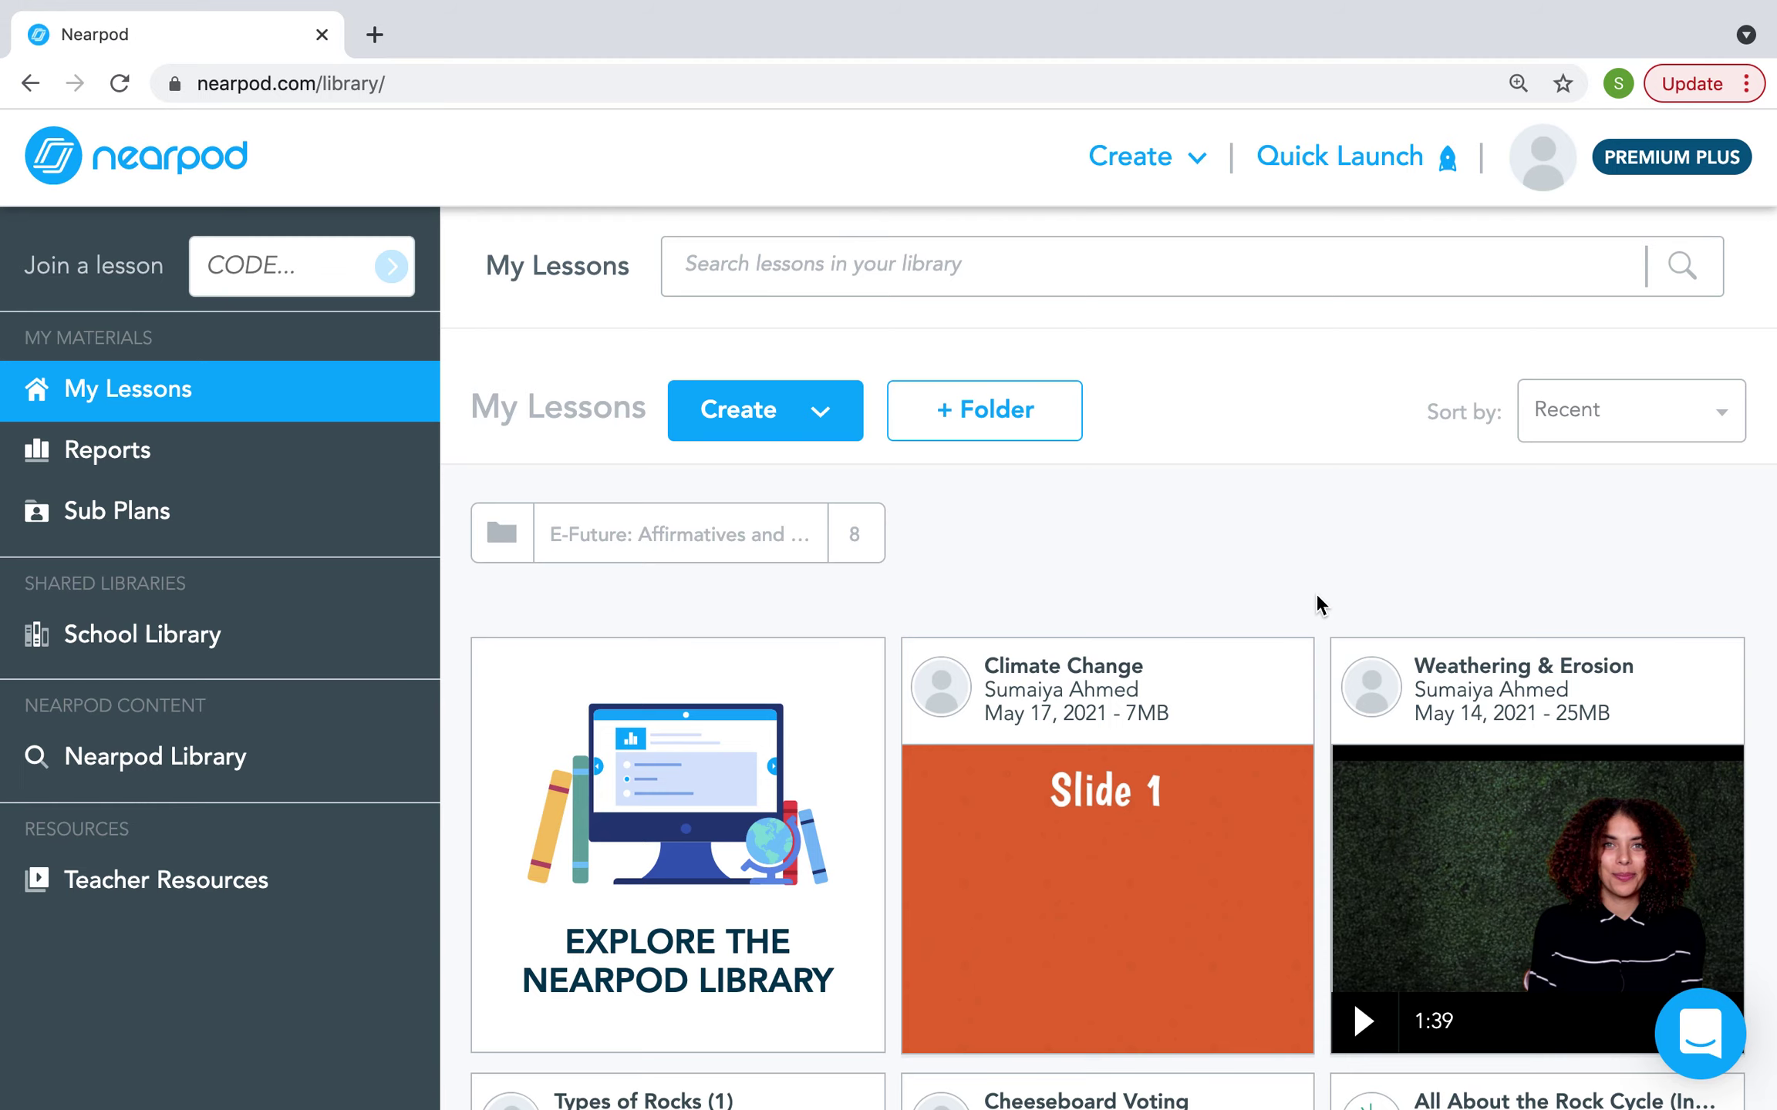
mouse_move(845, 9)
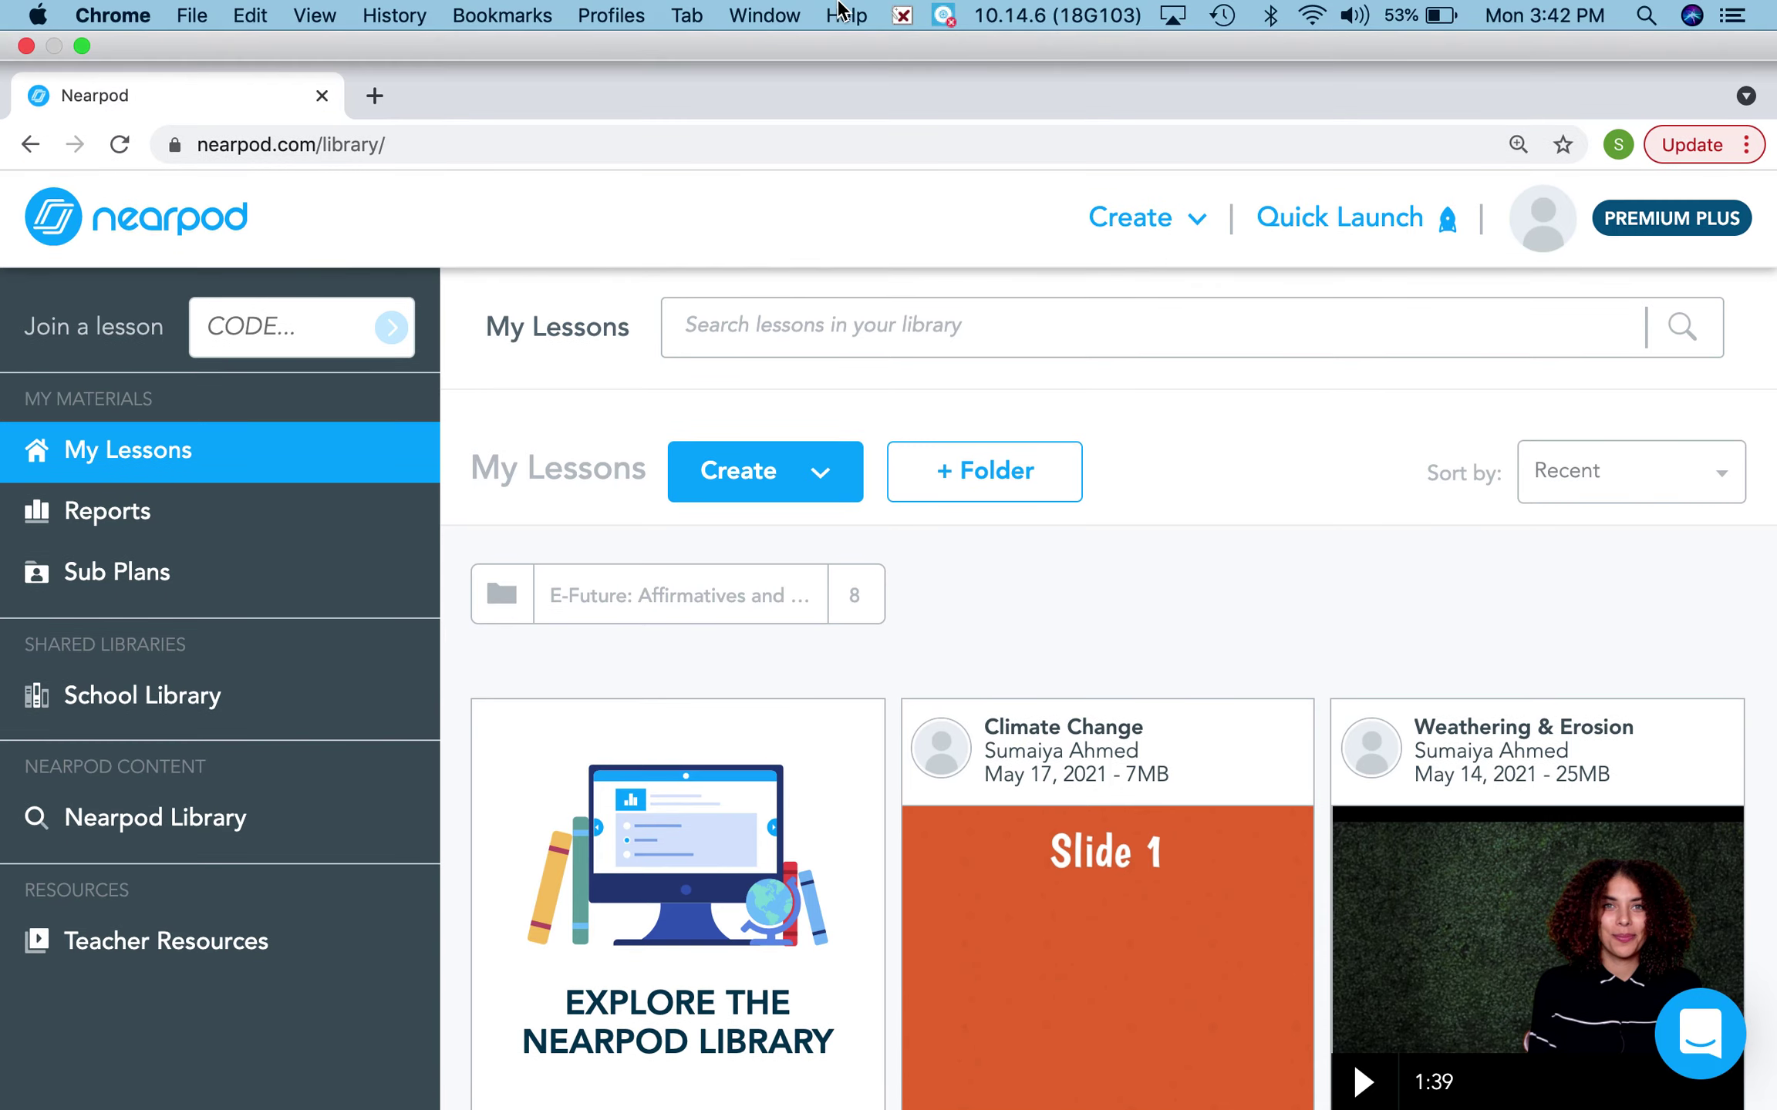
left_click(82, 46)
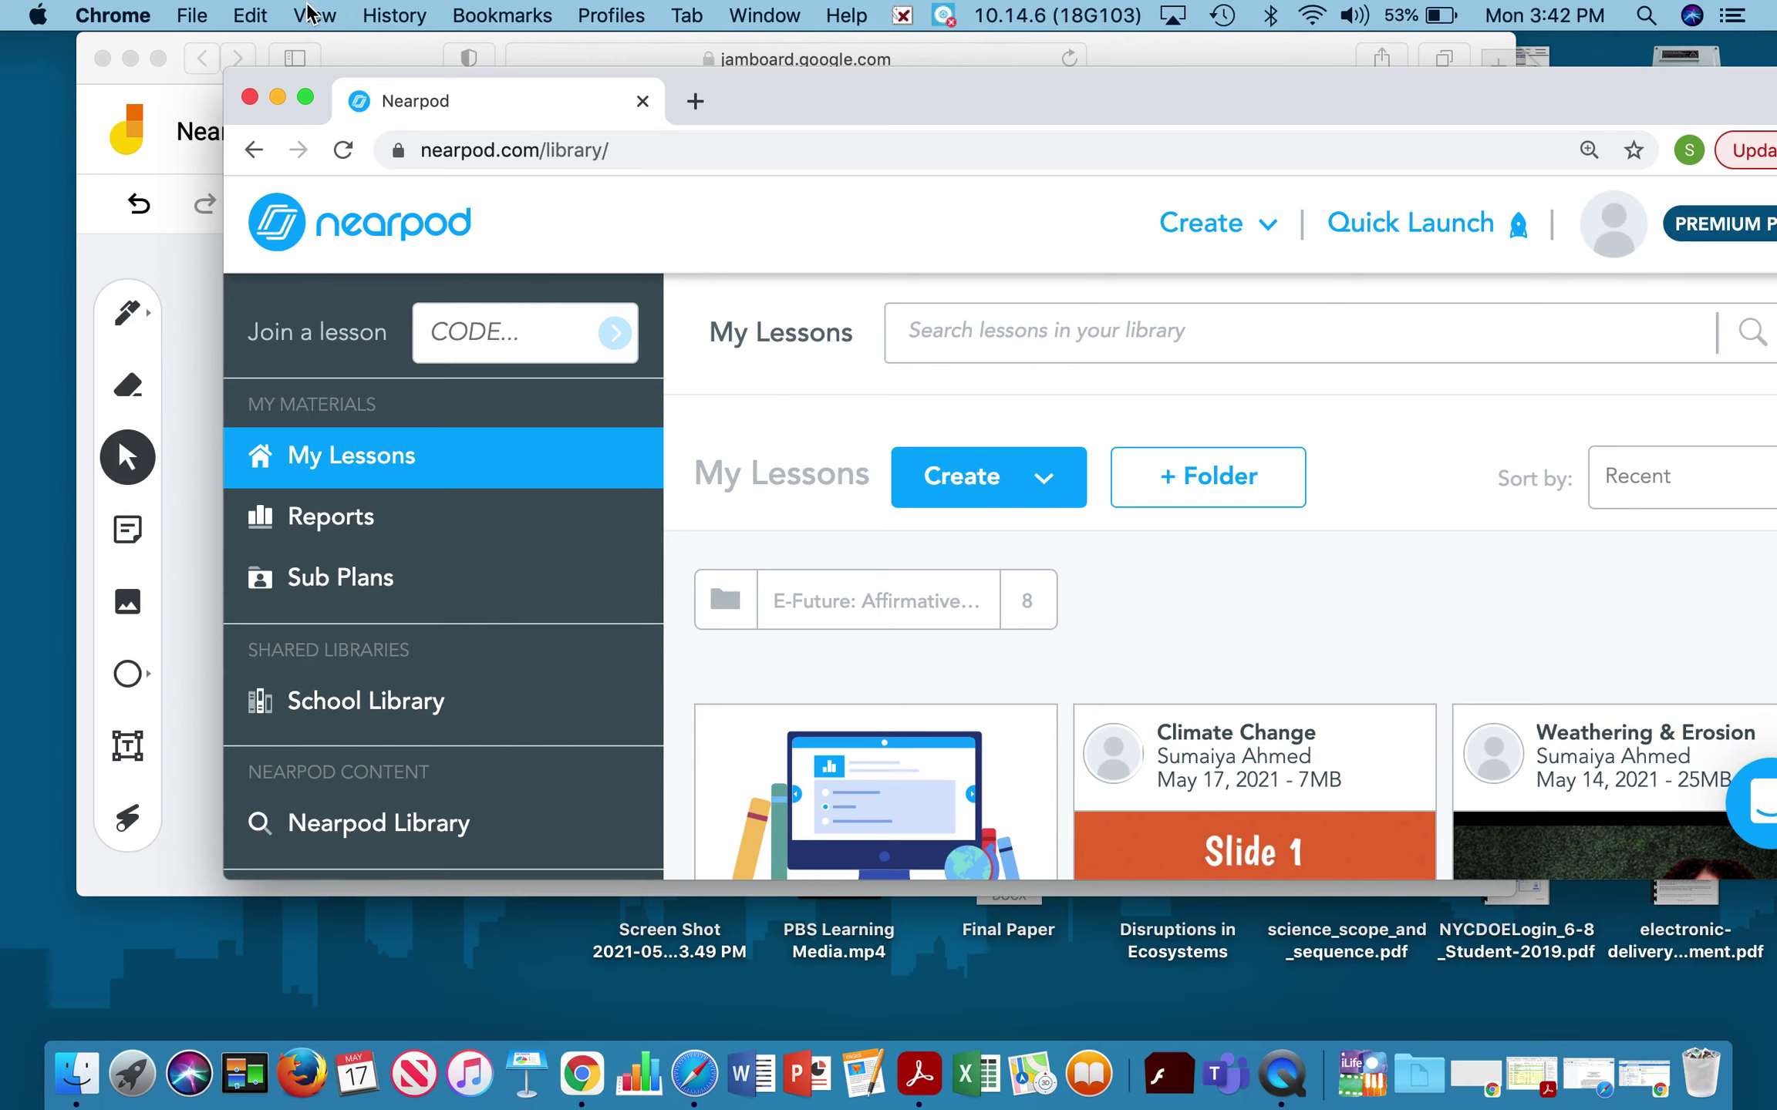
left_click(129, 57)
left_click(1244, 1076)
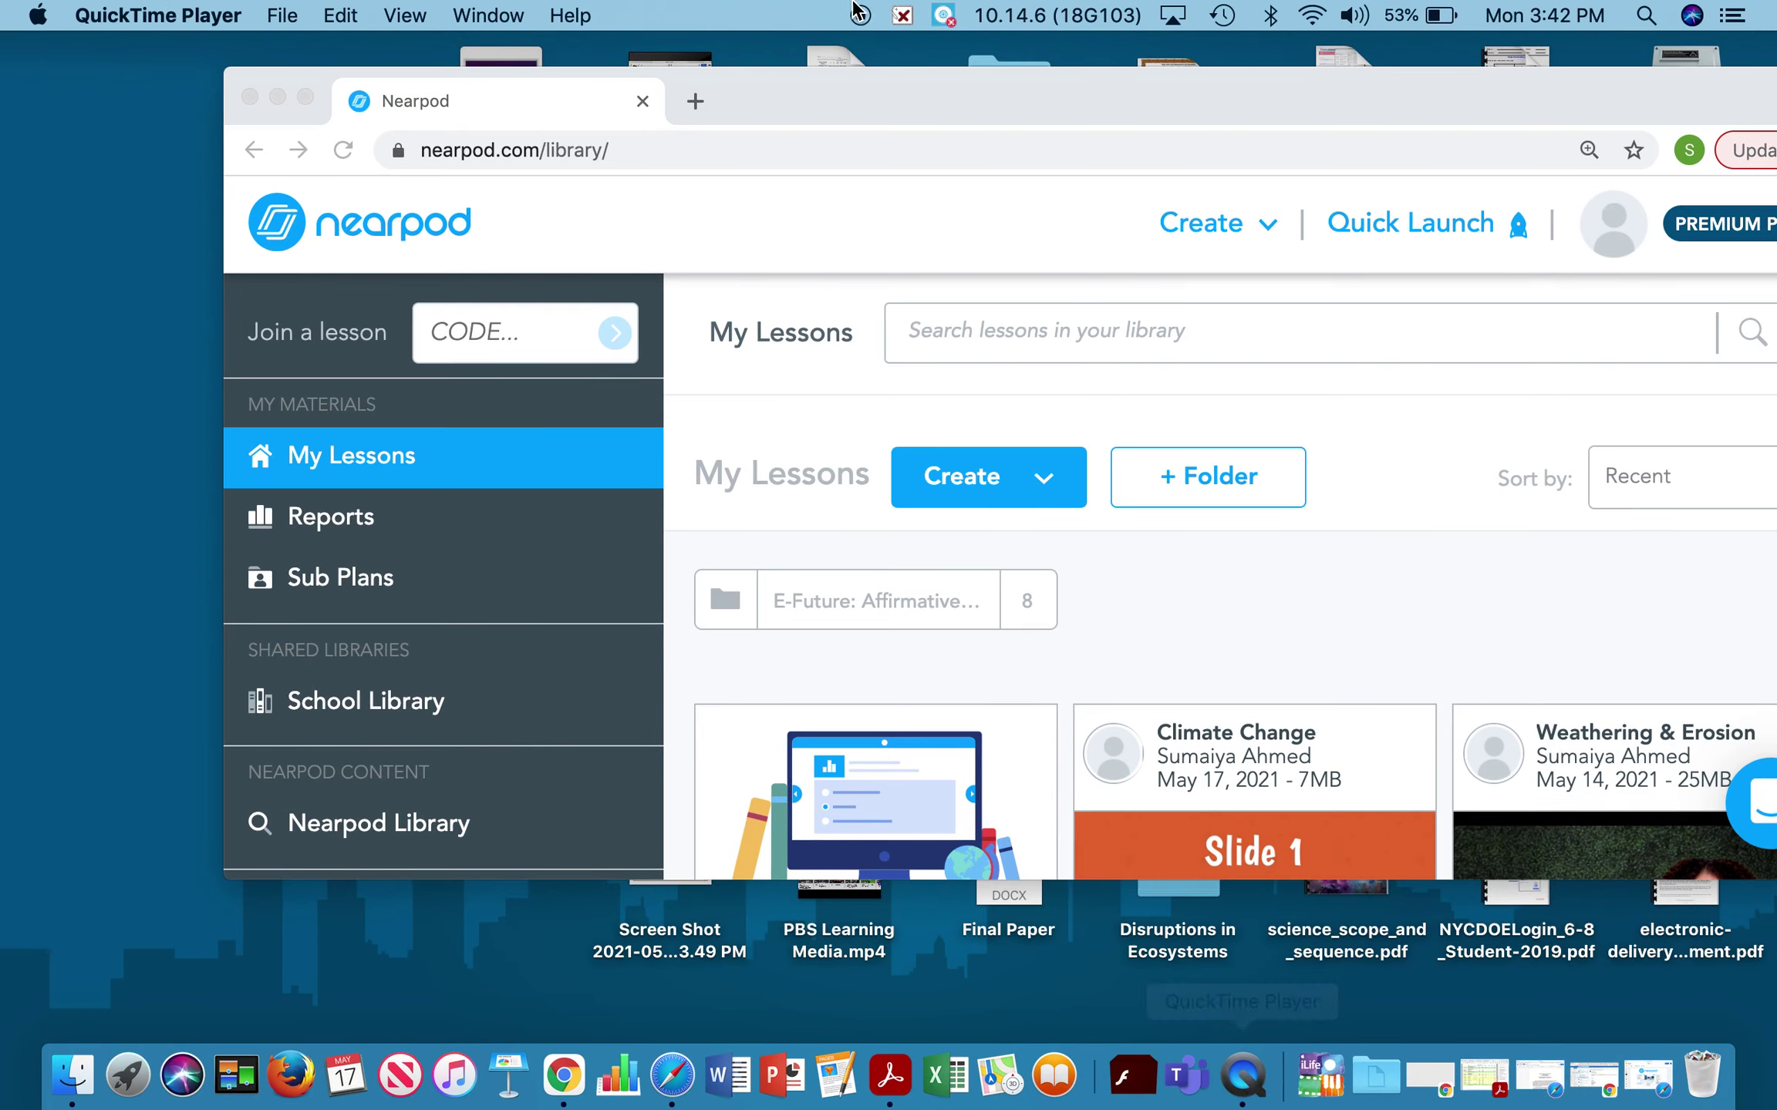